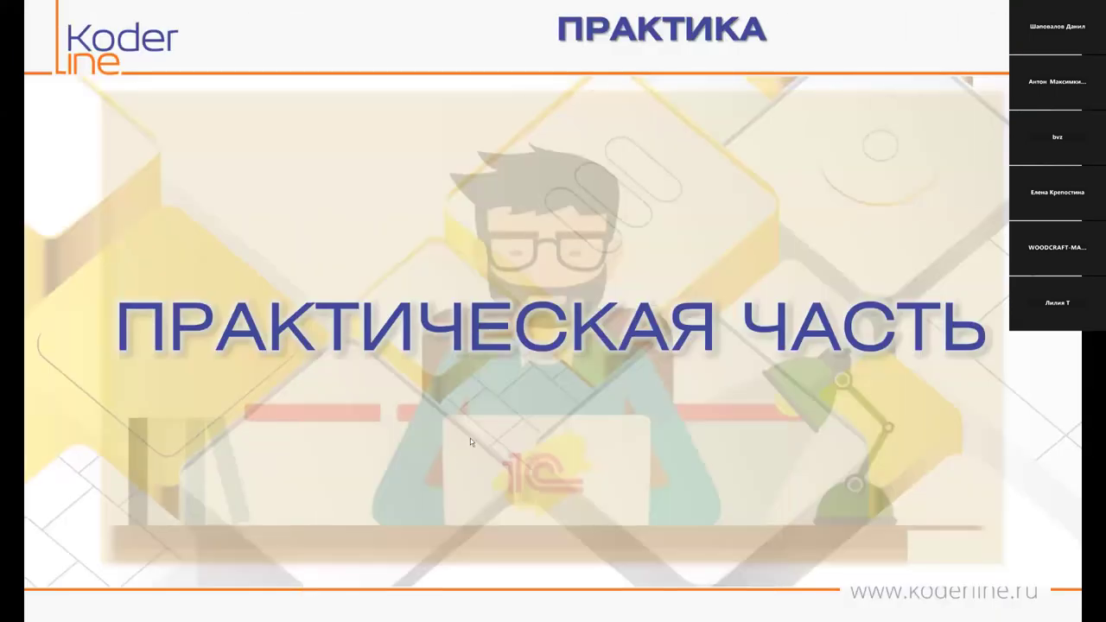
Step: Switch to 1С:Документооборот and open the document handling settings, selecting the start date for mandatory classification of appeals
click(470, 438)
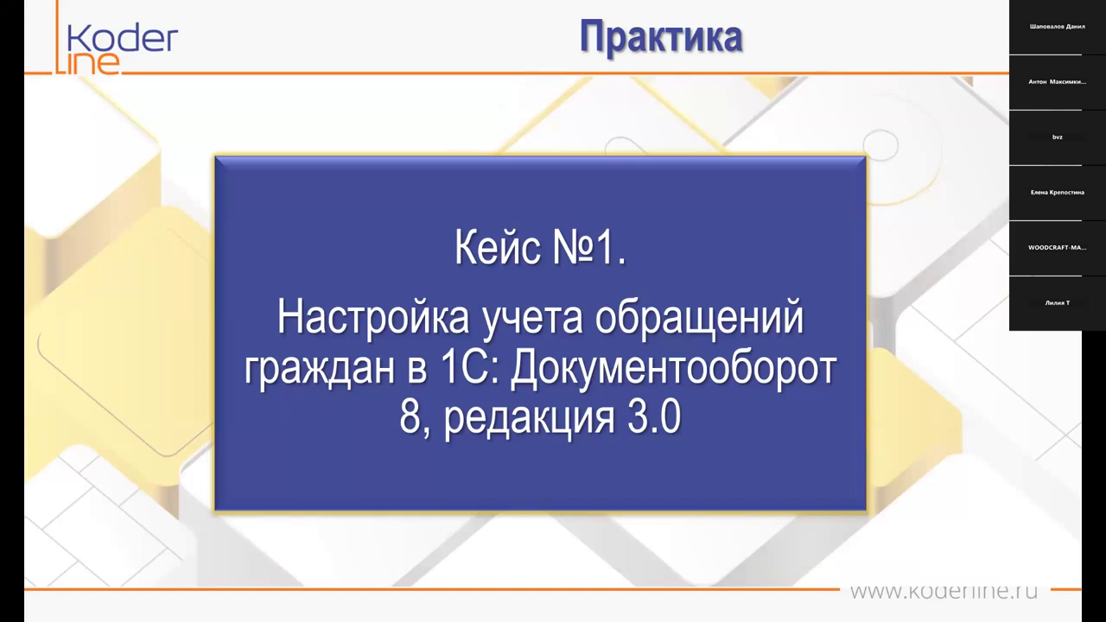
key(alt+Tab)
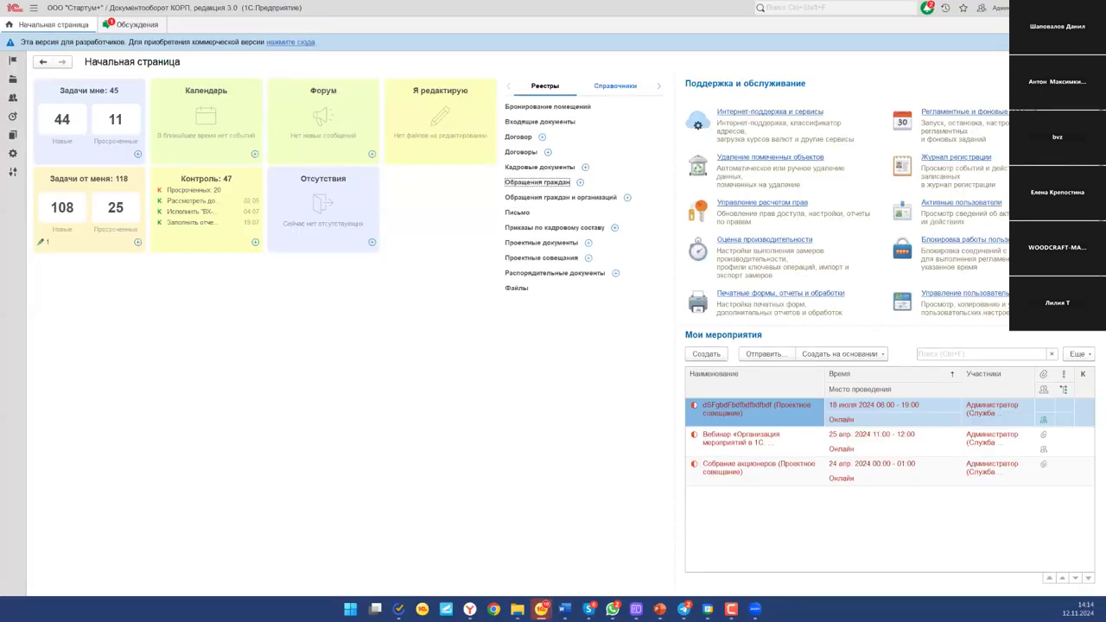
click(13, 153)
click(104, 77)
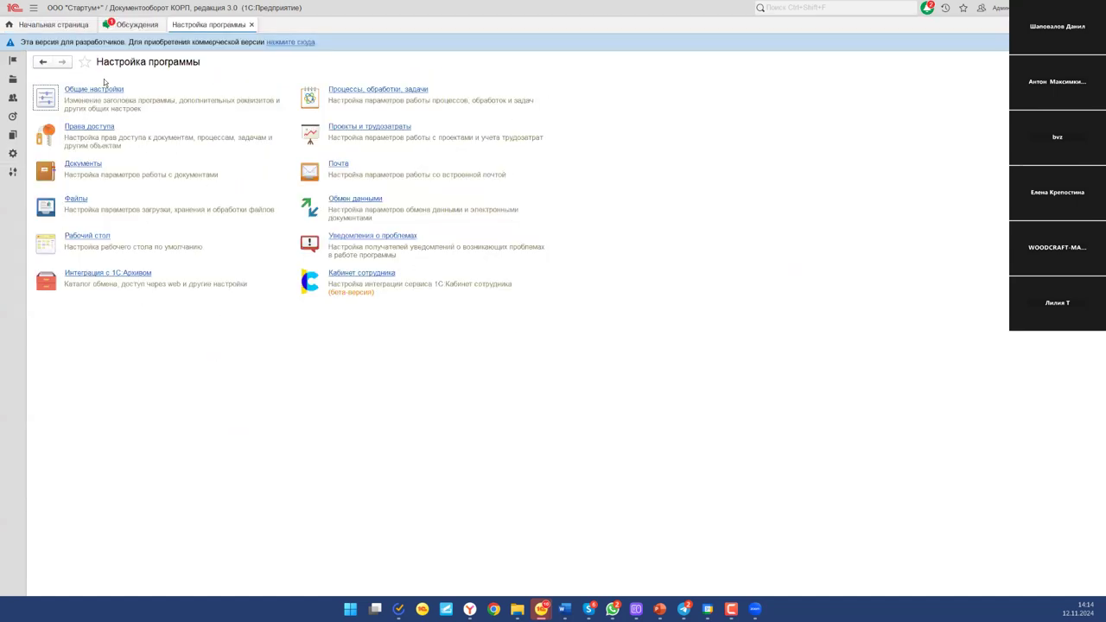
click(84, 164)
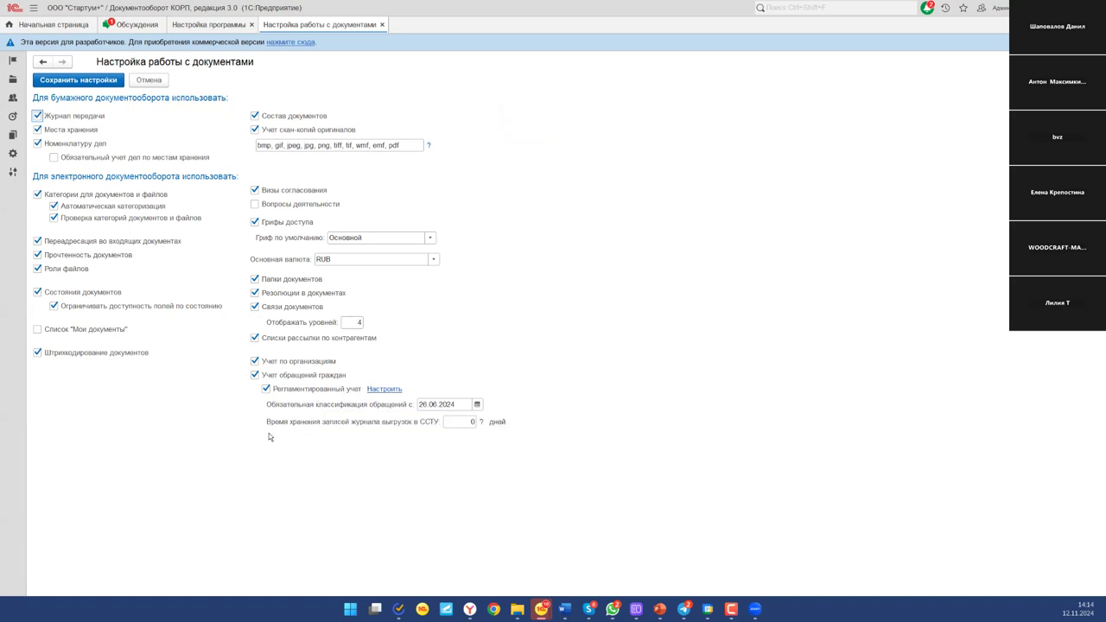
click(461, 406)
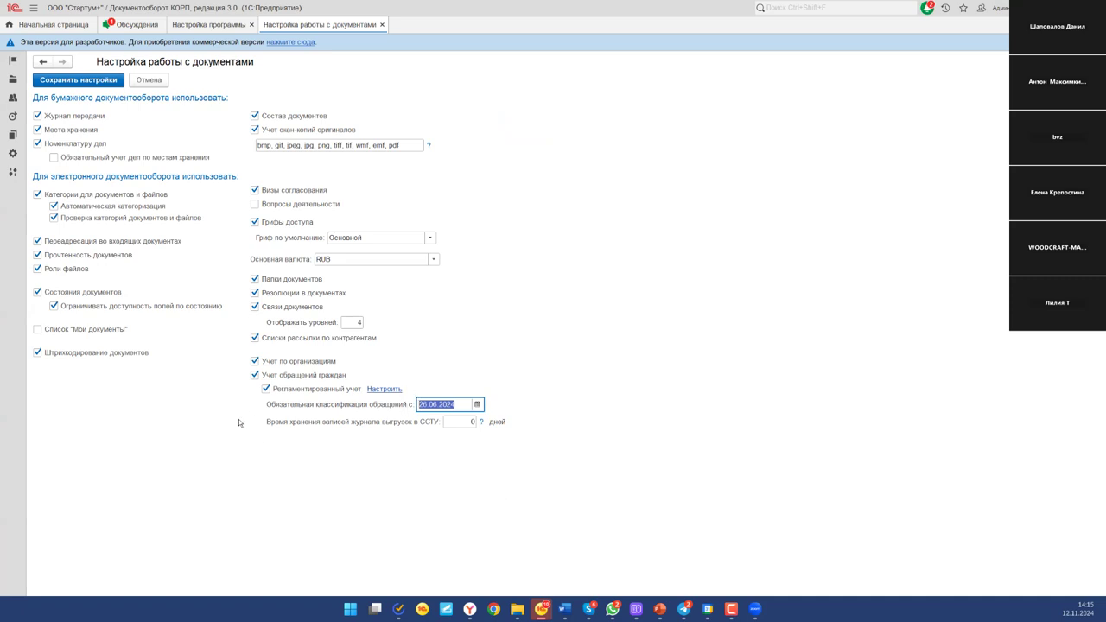
Step: Open the setup of regulated accounting for citizens' appeals, select all classifier sections for loading and proceed to the topics
mouse_move(381, 408)
click(385, 390)
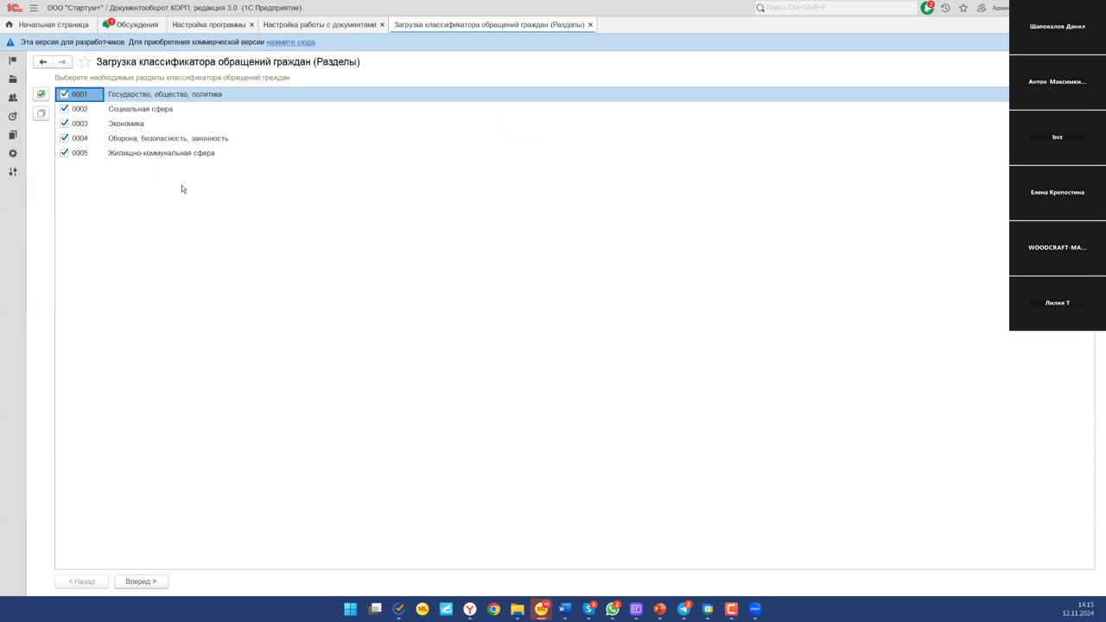
click(125, 110)
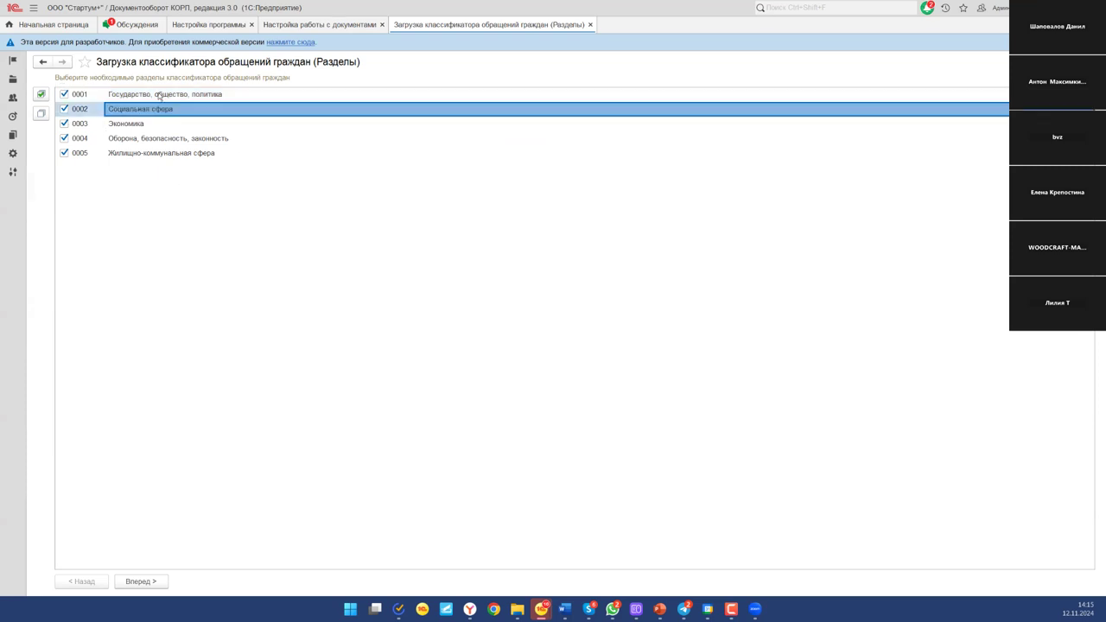
click(41, 114)
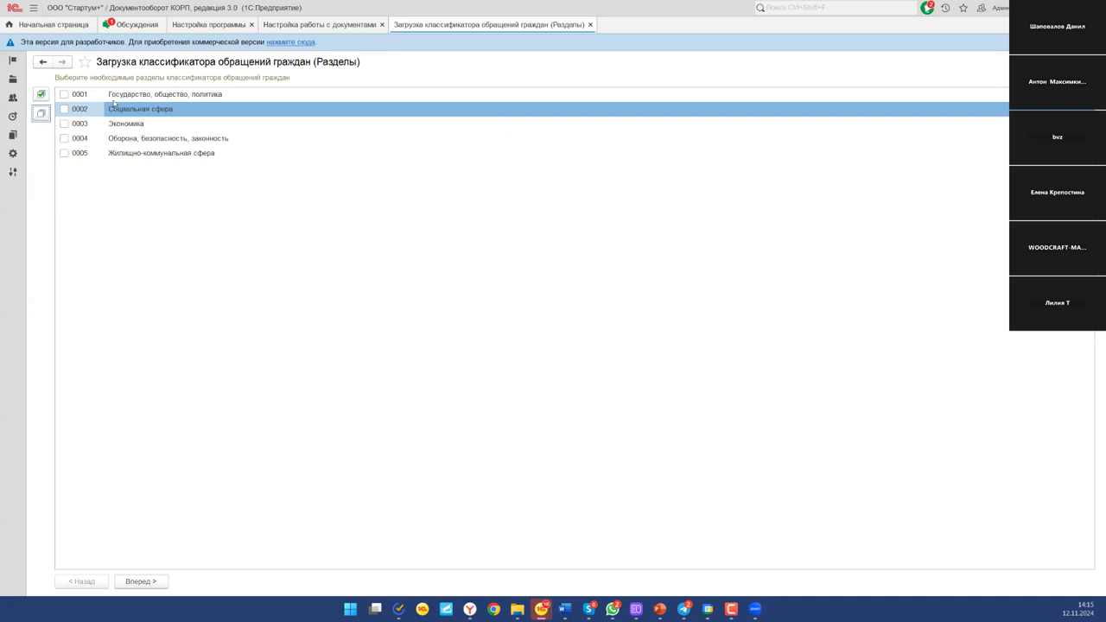
click(68, 113)
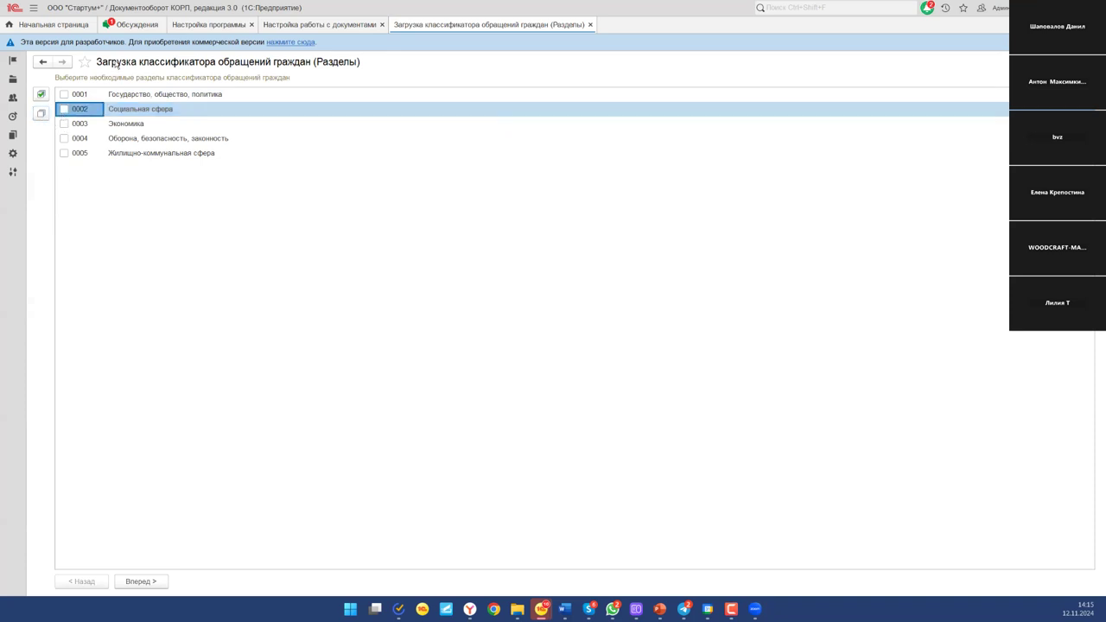
click(64, 109)
click(46, 95)
click(148, 581)
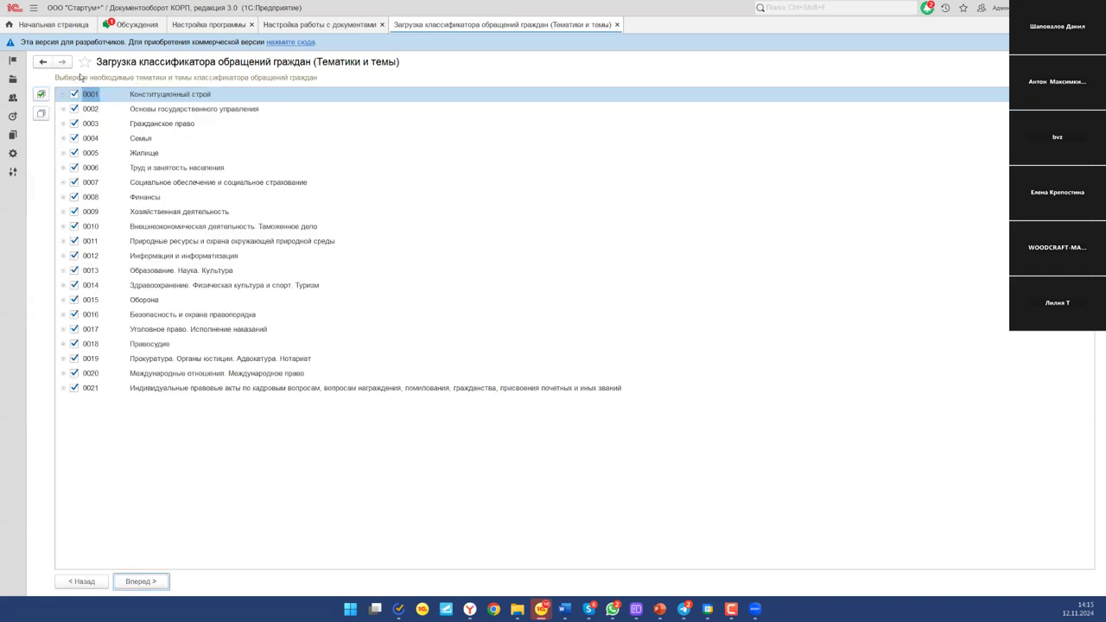
Step: Expand the Конституционный строй topic, proceed with all topics selected and browse the classifier's question list from end to end
click(64, 96)
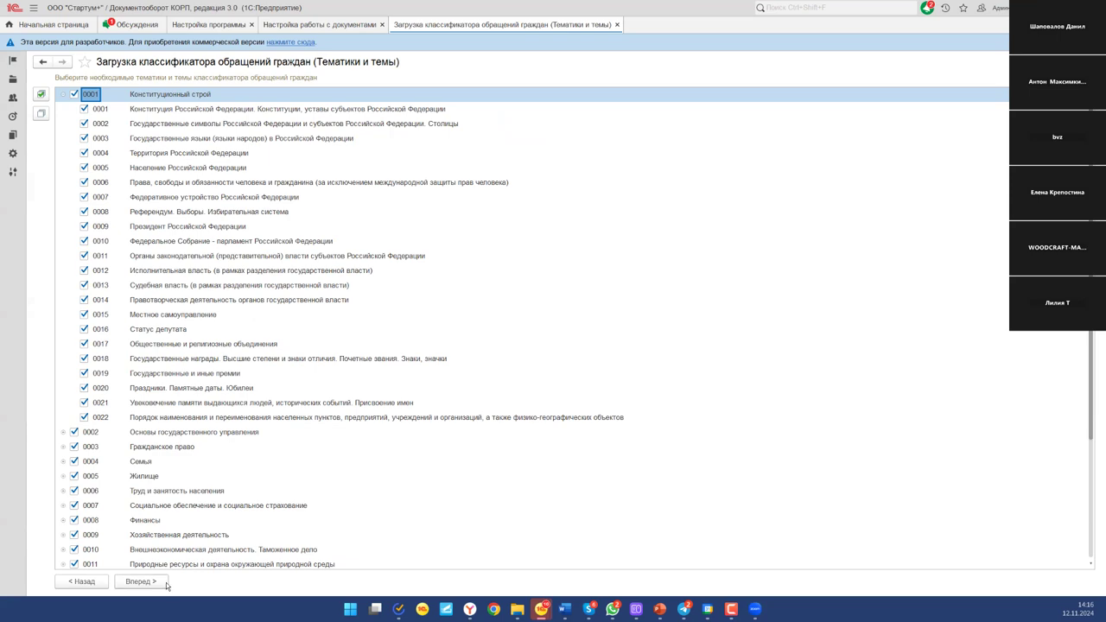
click(139, 581)
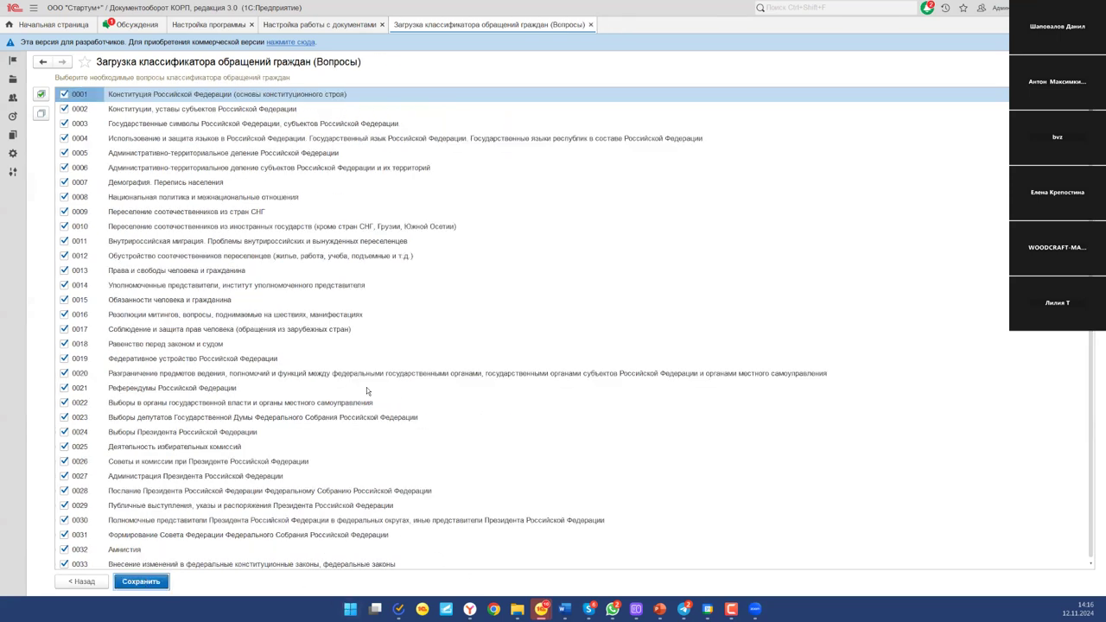
scroll(272, 303, down, 9)
click(273, 302)
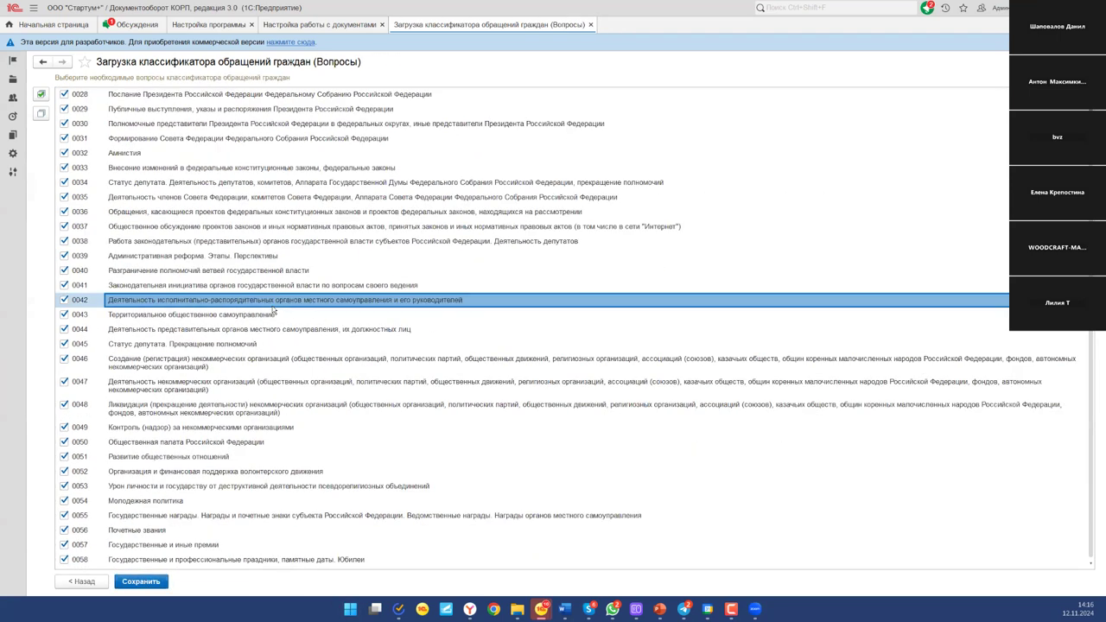
key(Page_Up)
key(ctrl+End)
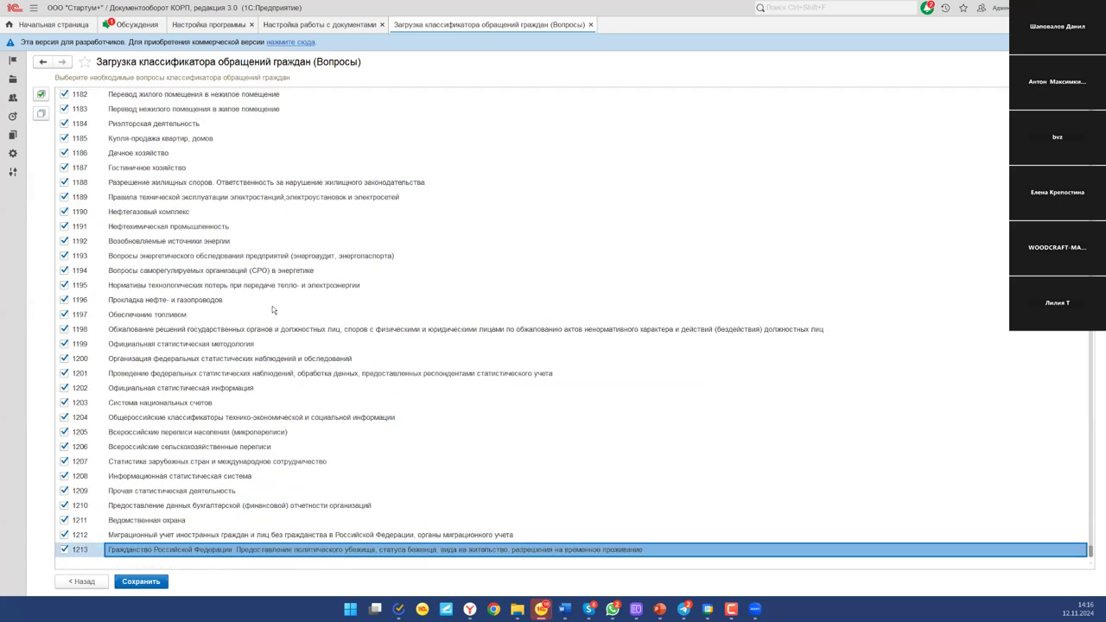
click(92, 550)
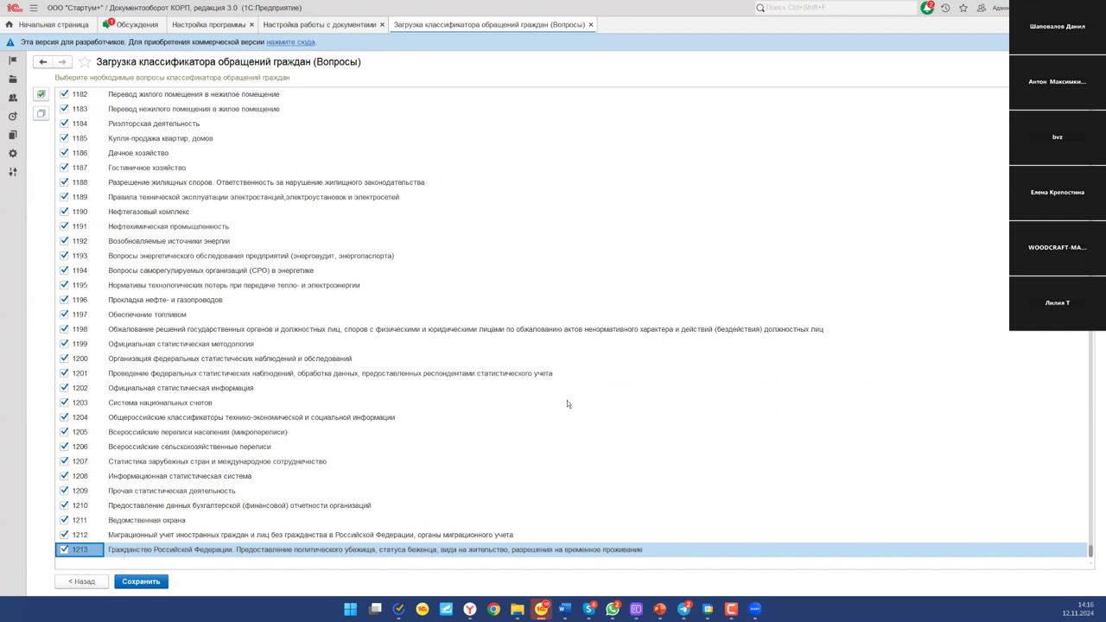
key(ctrl+Home)
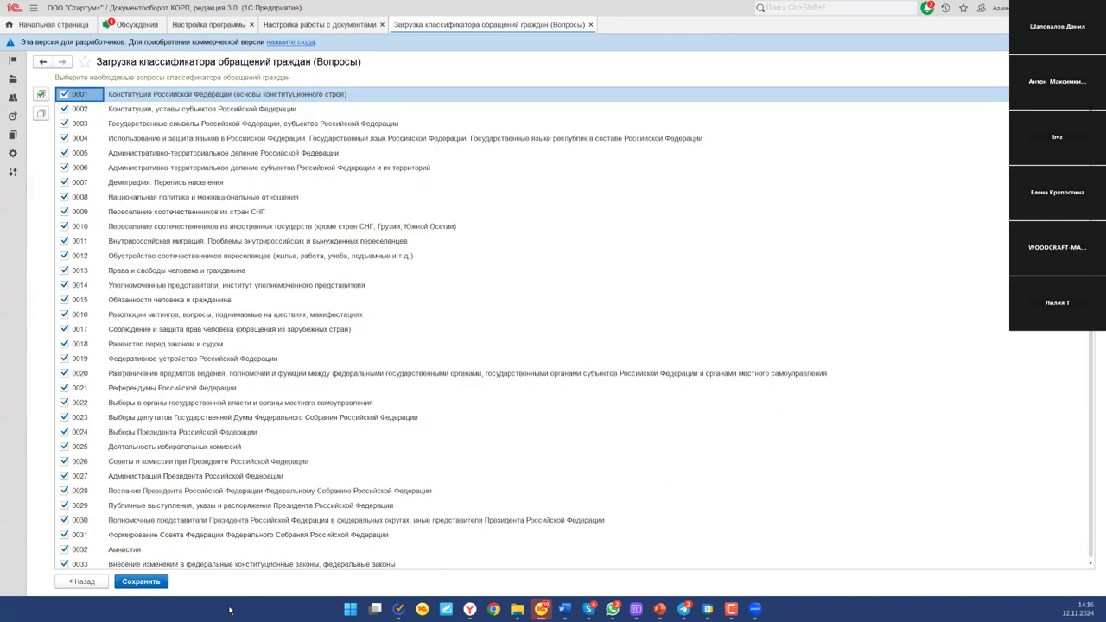
Step: Load the selected classifier data and close the loading form together with the settings pages
click(162, 583)
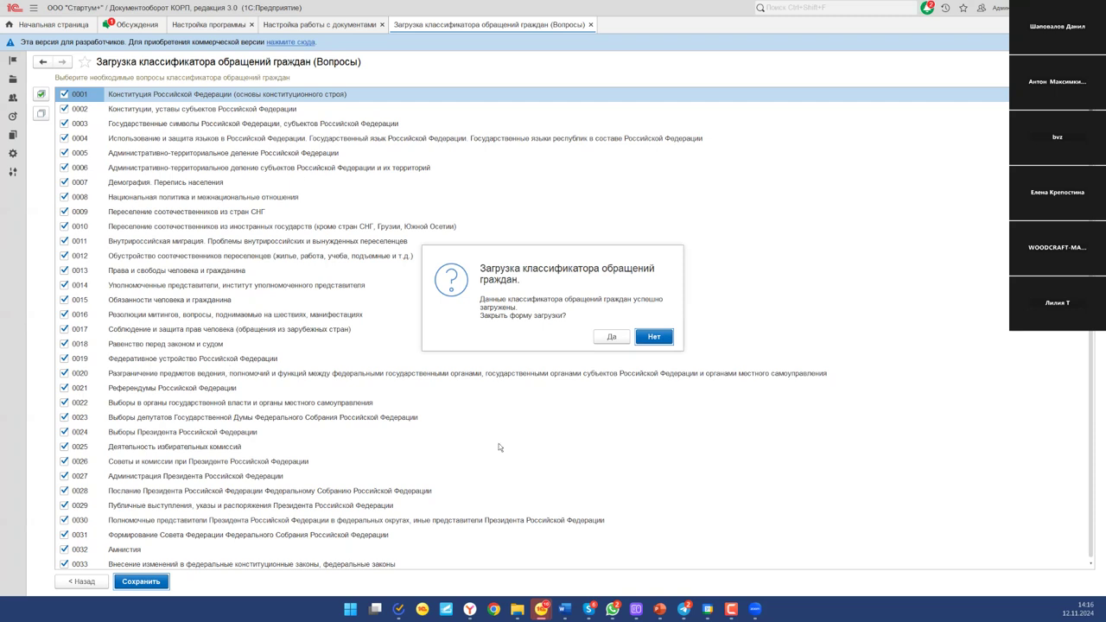
click(623, 343)
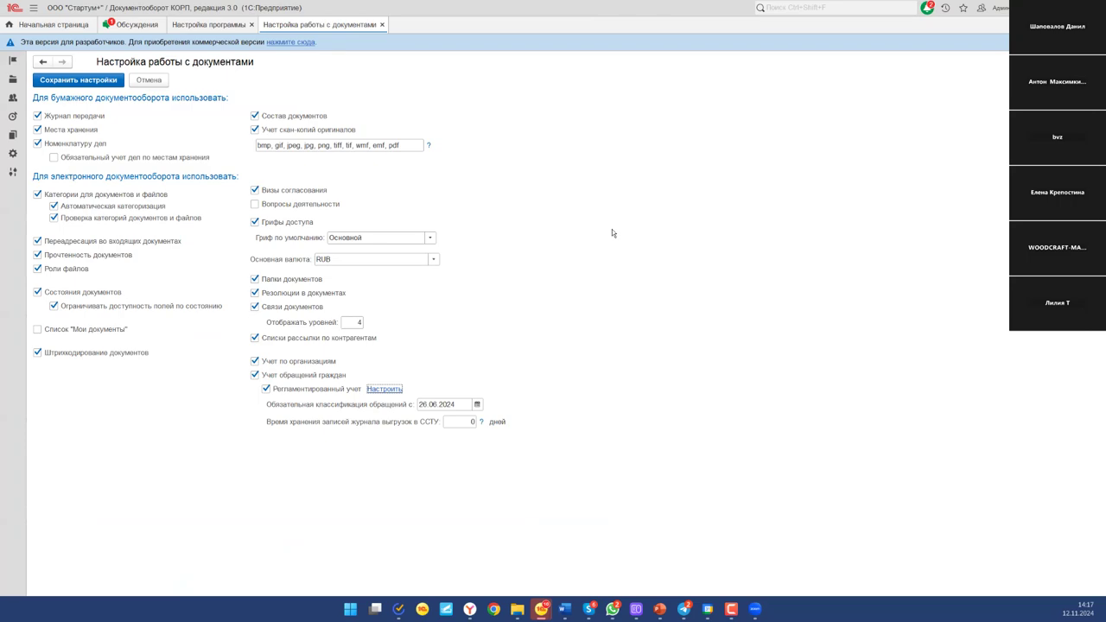
key(ctrl+F4)
key(ctrl+F4)
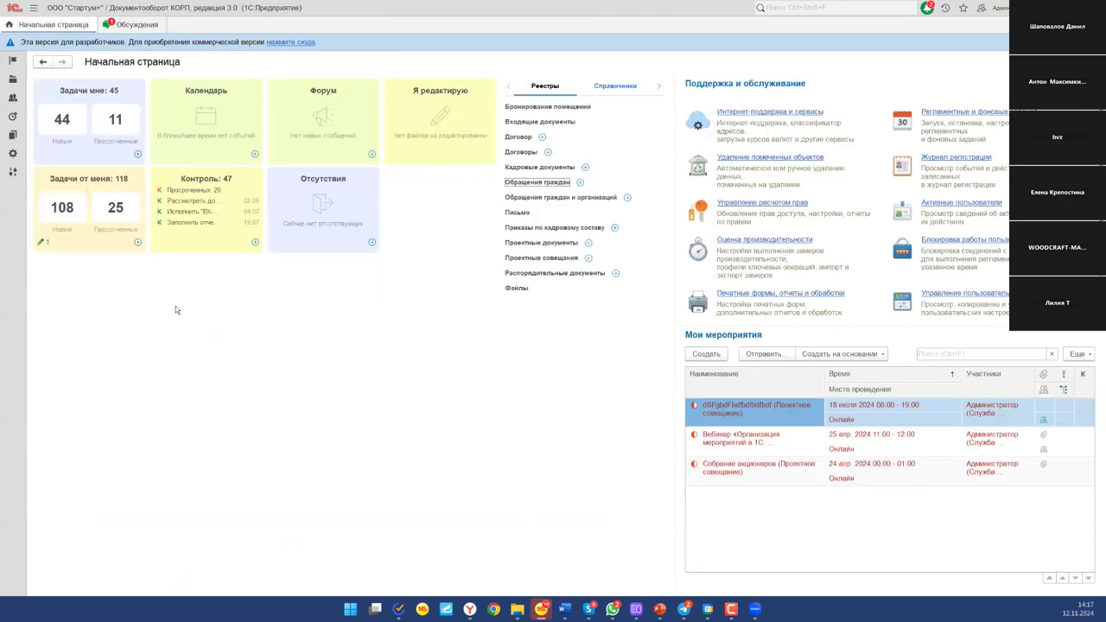
Step: Open the Жалоба document type from the Обращения граждан group of the document types list
click(13, 135)
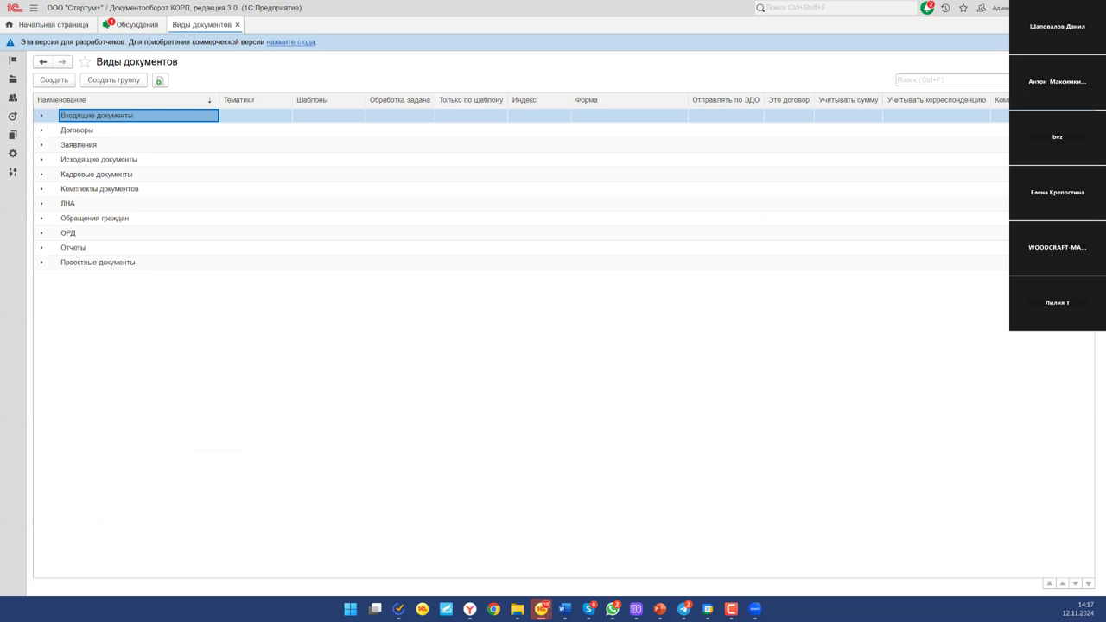
click(43, 218)
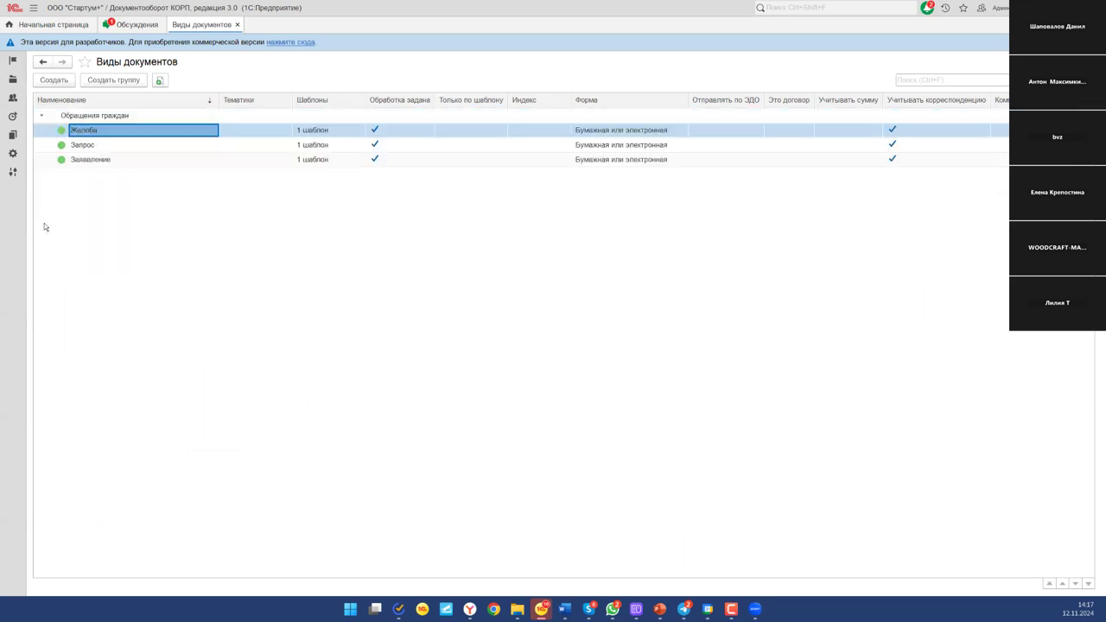
double_click(62, 130)
key(Return)
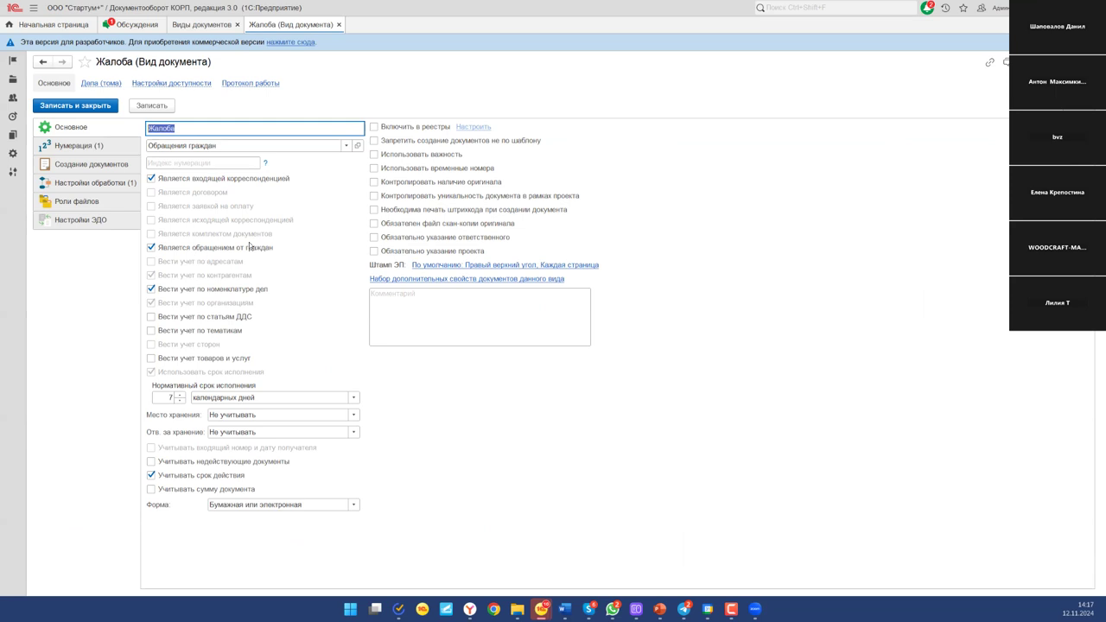
Step: Switch off the Является входящей корреспонденцией option for Жалоба, and re-enable it together with Является обращением от граждан
click(152, 179)
click(153, 179)
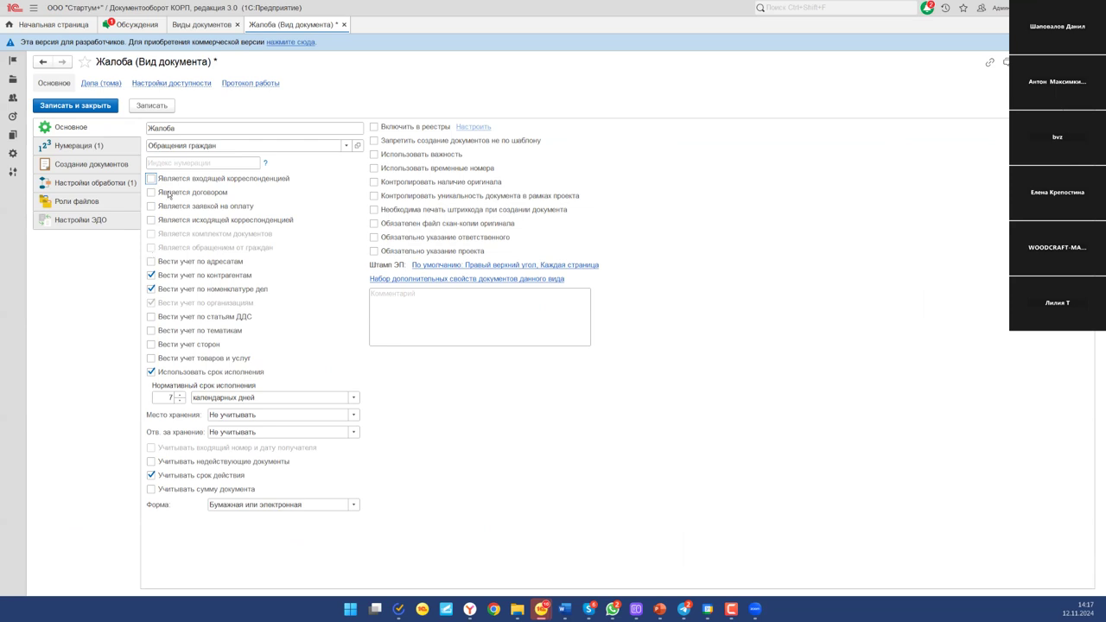
click(156, 178)
click(189, 248)
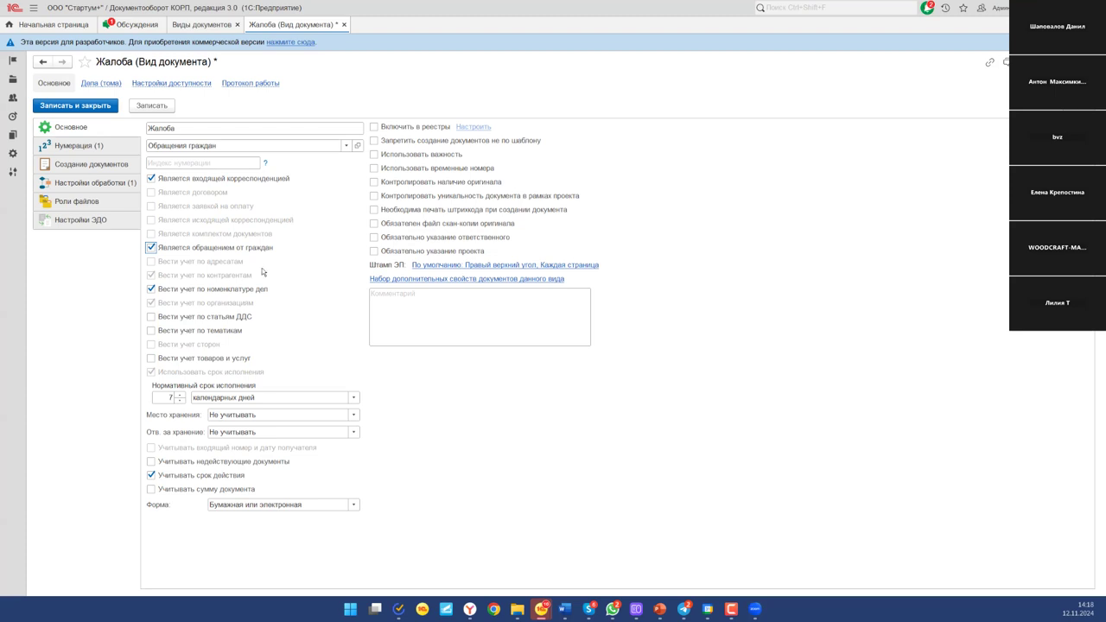
Step: Try the Электронная form for the Жалоба document type and change it back to Бумажная или электронная
double_click(199, 129)
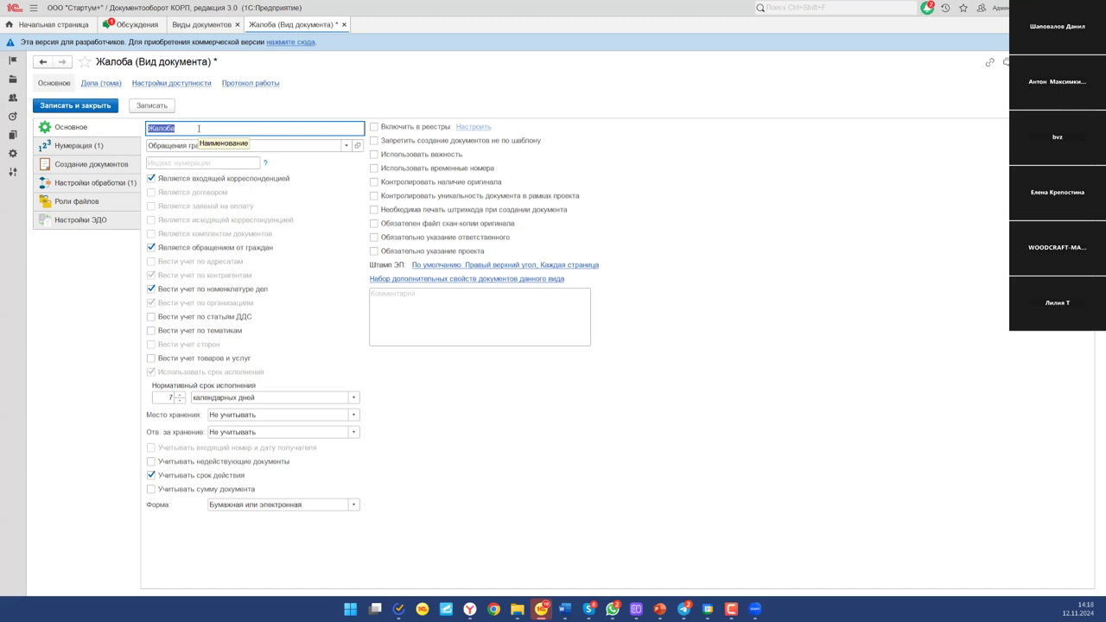
click(352, 505)
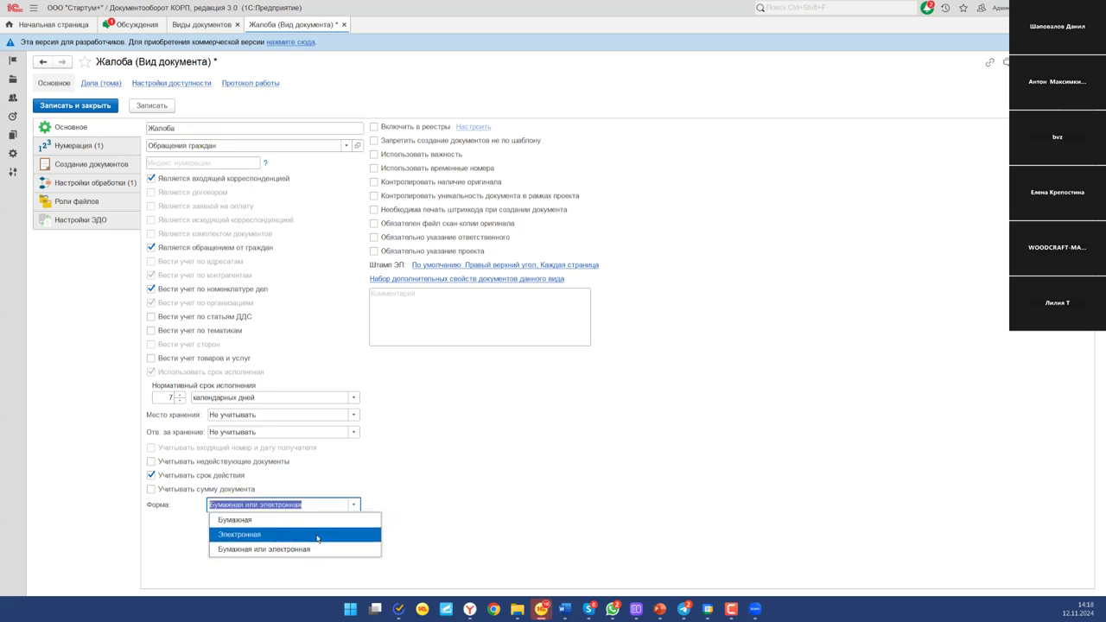
click(317, 541)
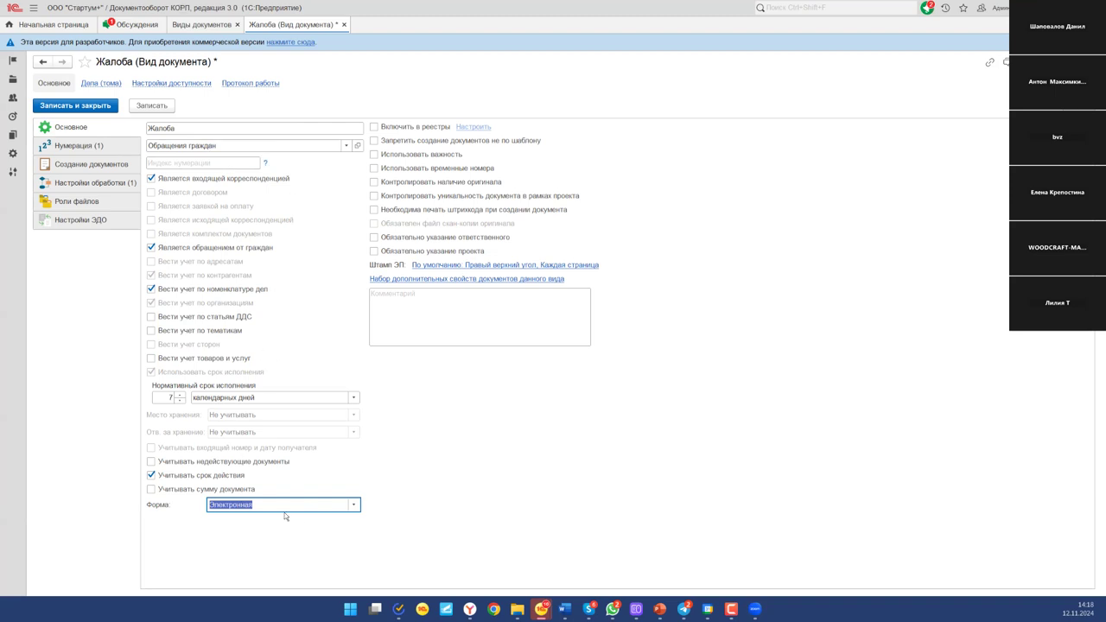
click(353, 504)
key(Escape)
click(352, 506)
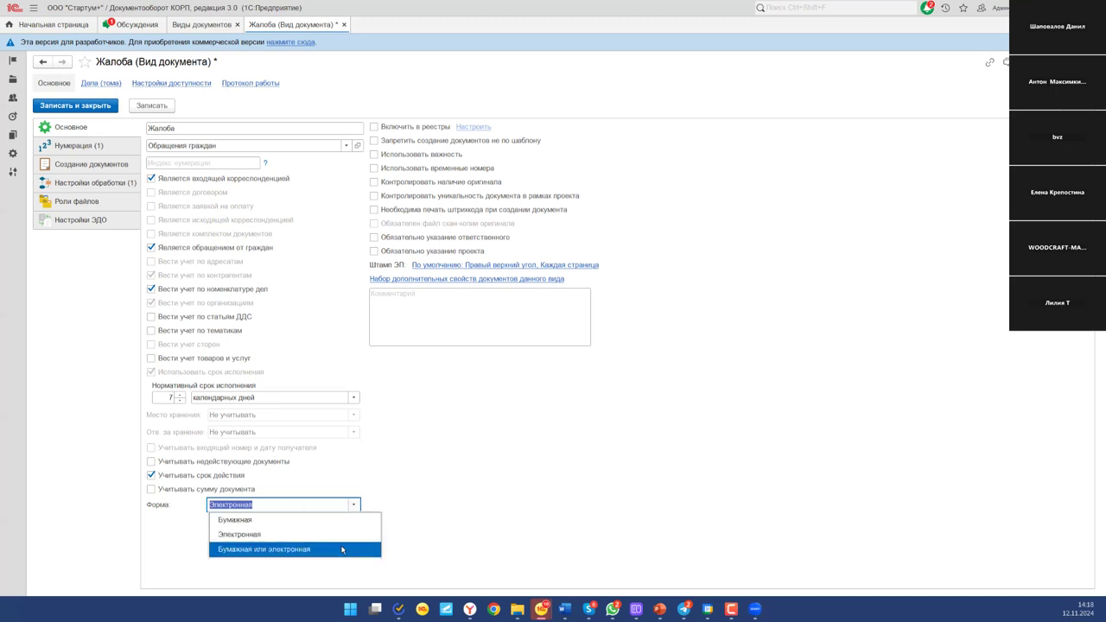
click(363, 547)
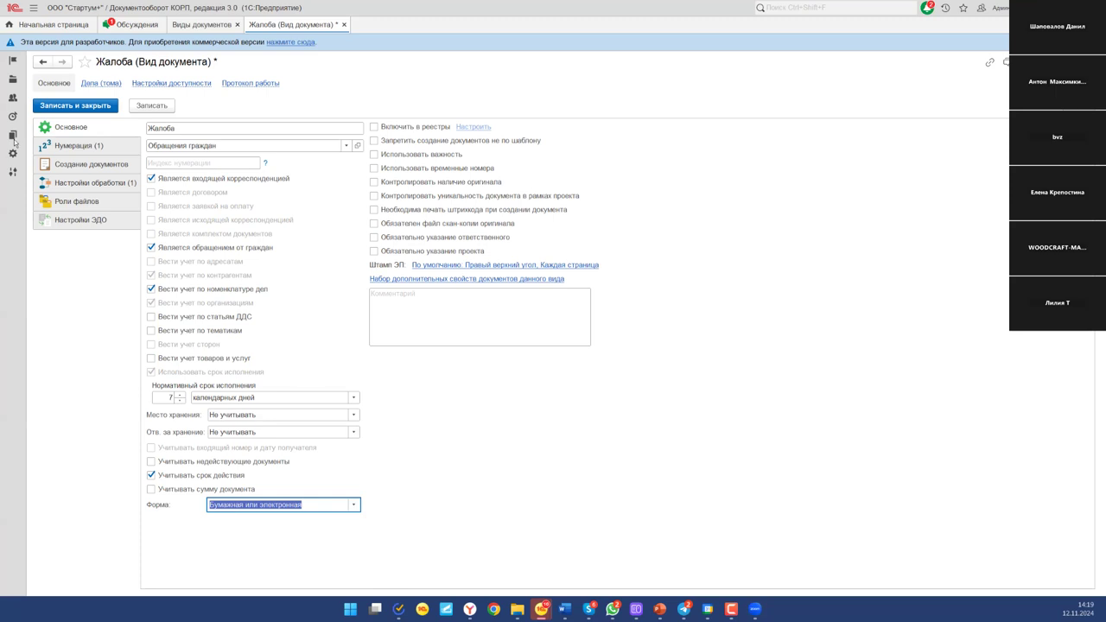
Step: Open the document processing rules from the processing settings of the Жалоба document type
click(138, 184)
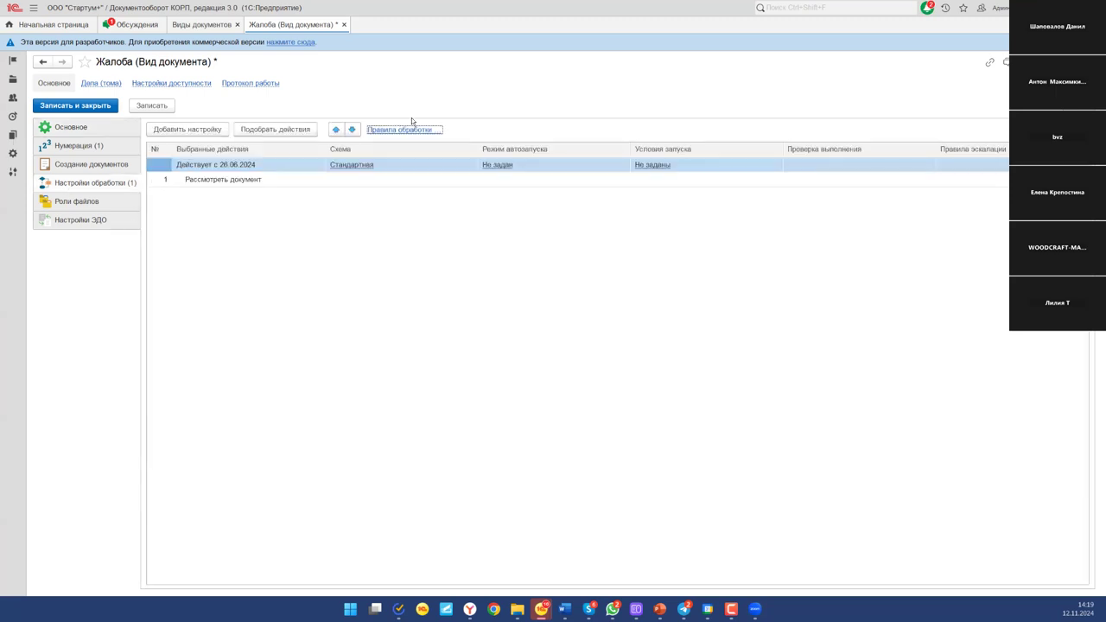
click(411, 132)
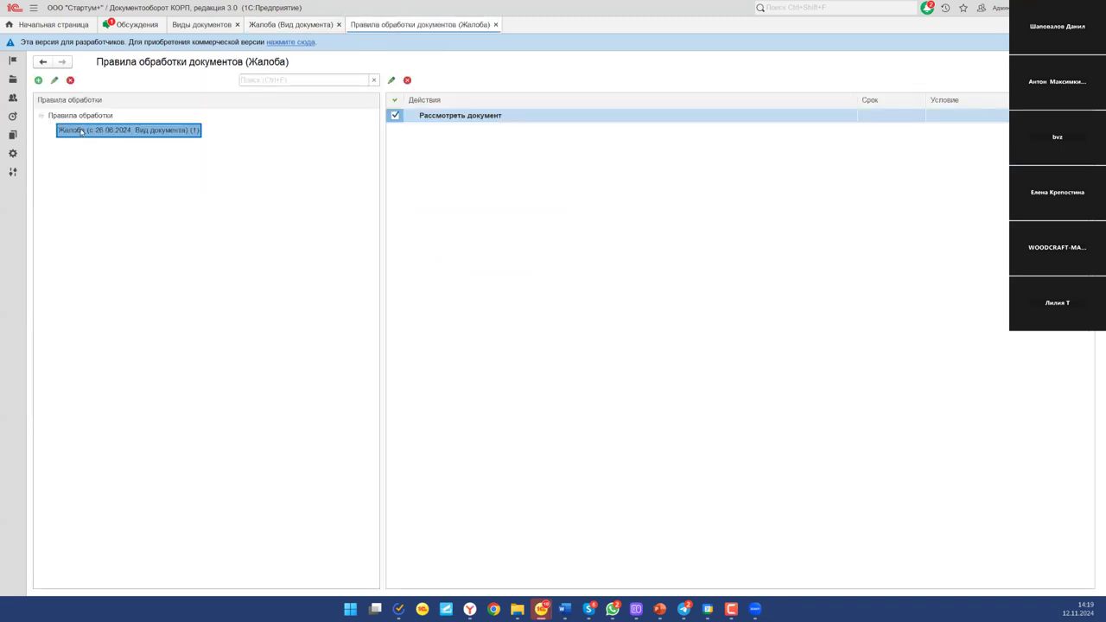
click(39, 81)
click(748, 149)
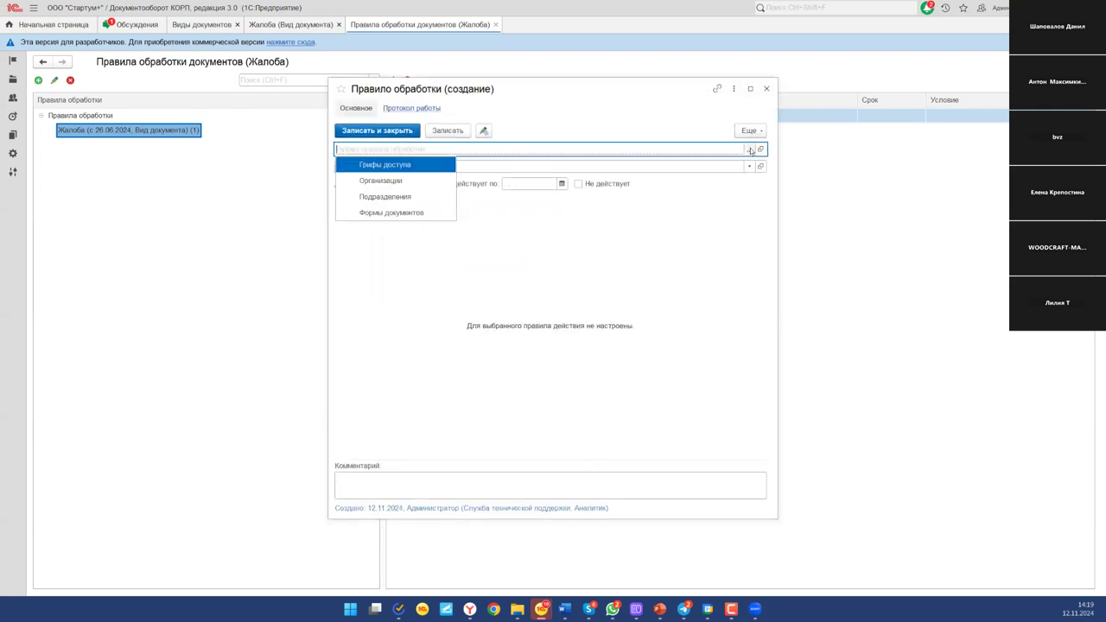
click(407, 212)
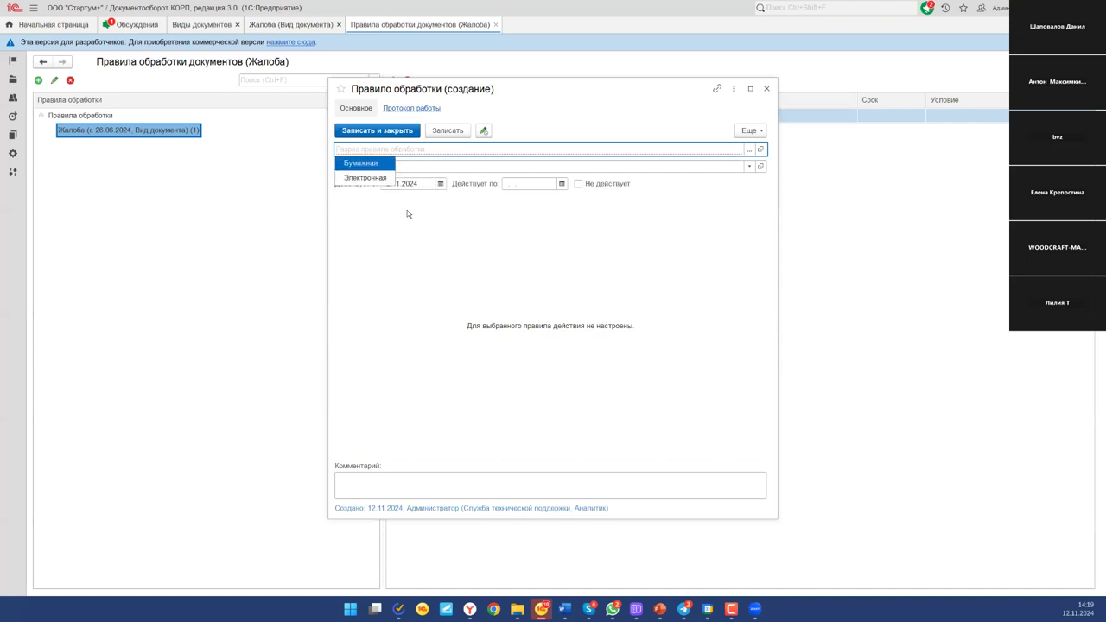
click(366, 177)
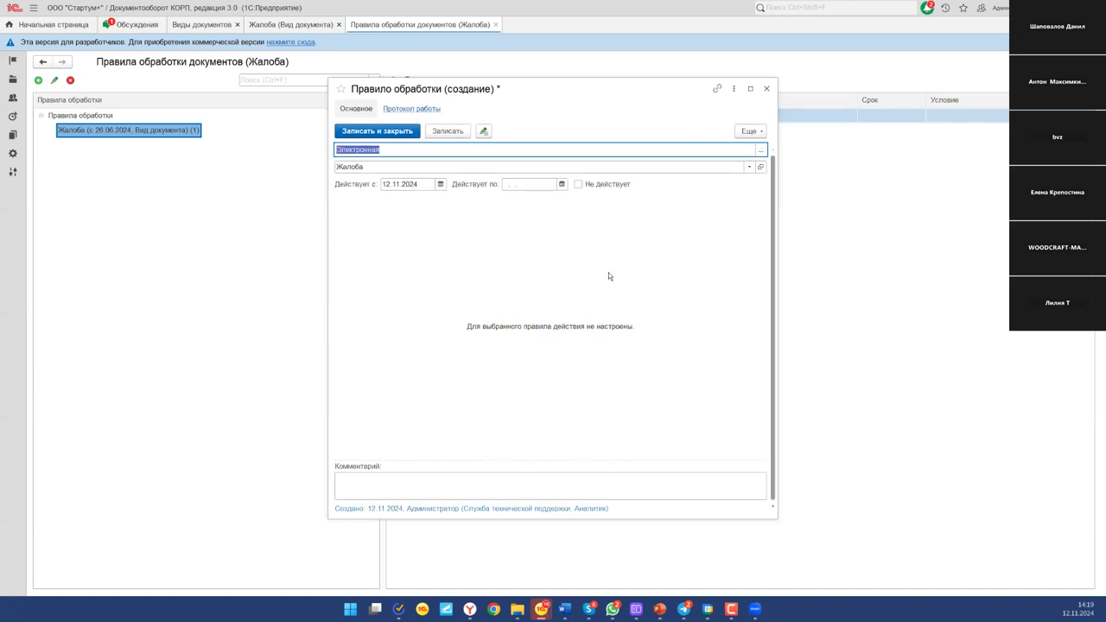
click(766, 88)
click(589, 325)
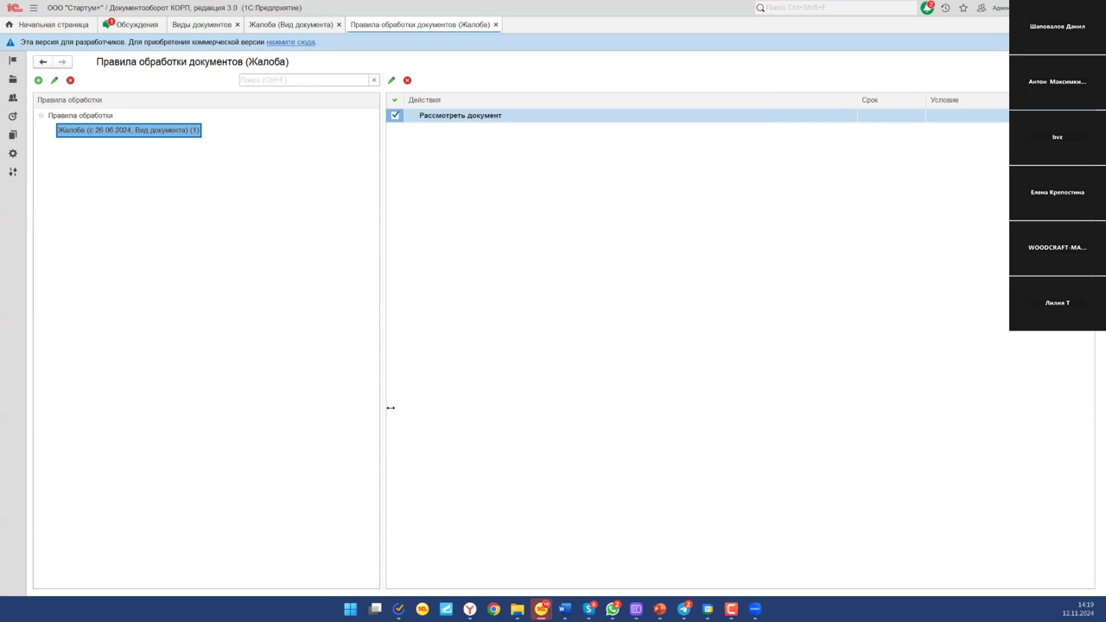
Step: Examine the settings of the Рассмотреть документ action in the Жалоба processing rules, then close the action and the rules
drag(383, 437, 295, 455)
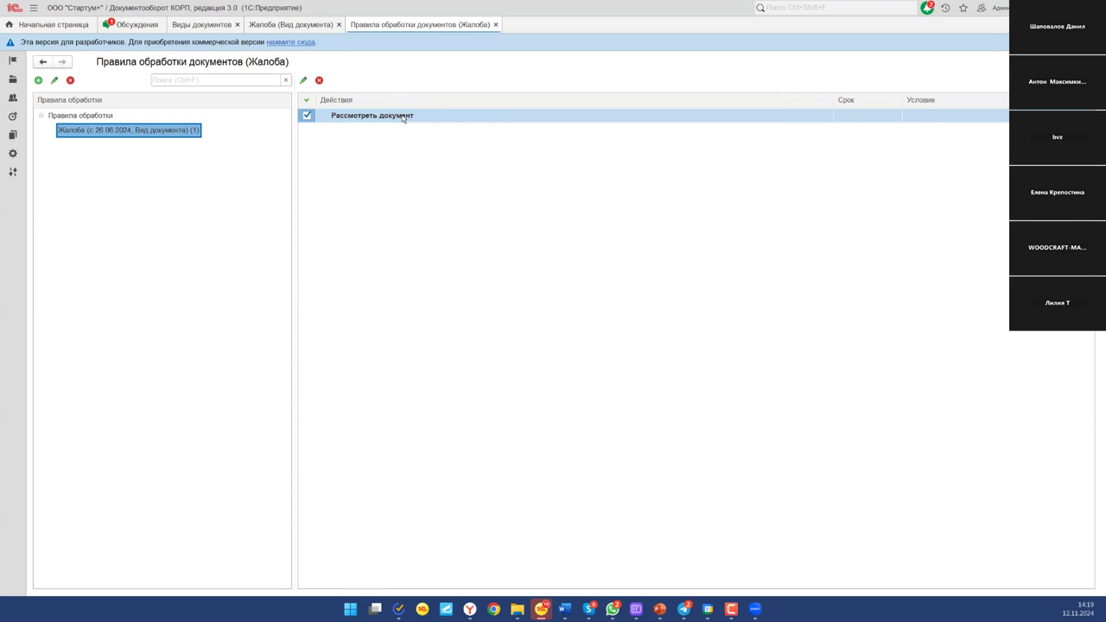
click(403, 117)
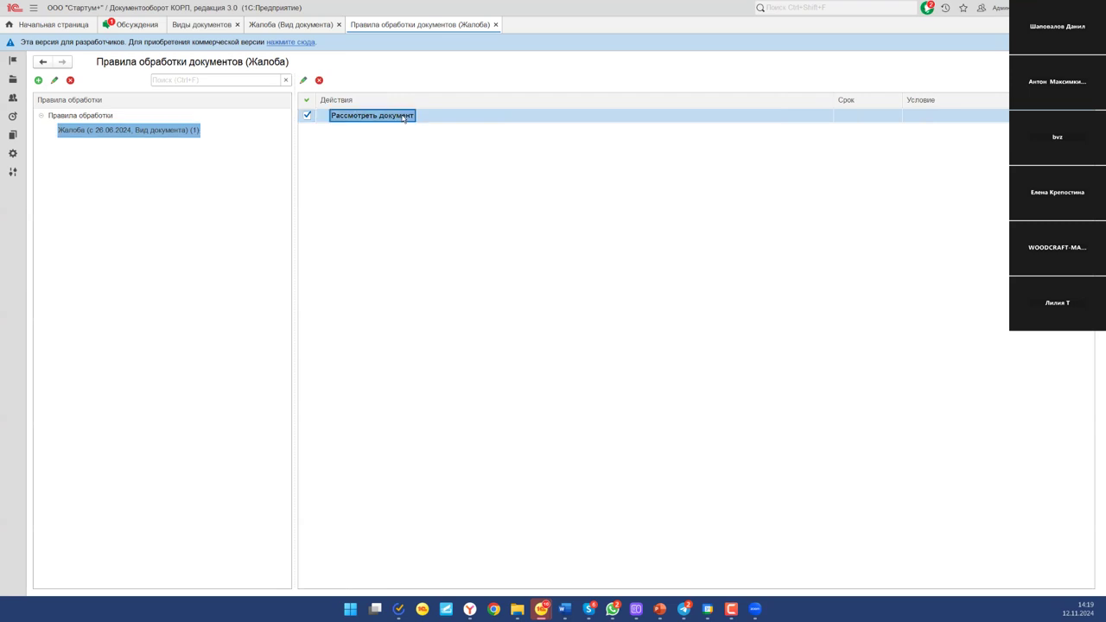
double_click(403, 118)
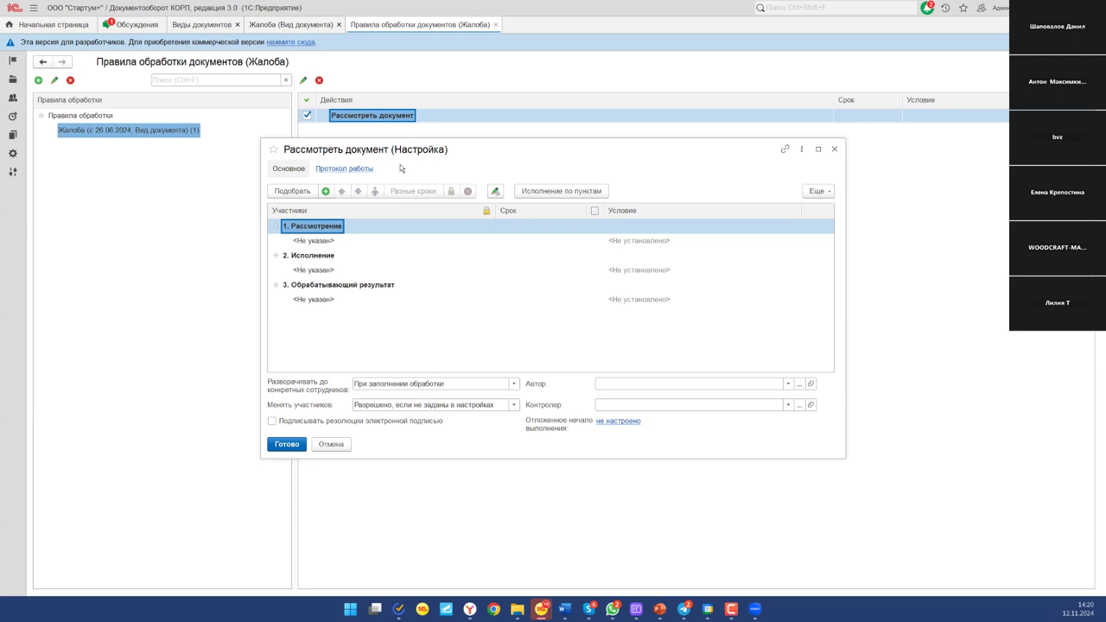
click(347, 170)
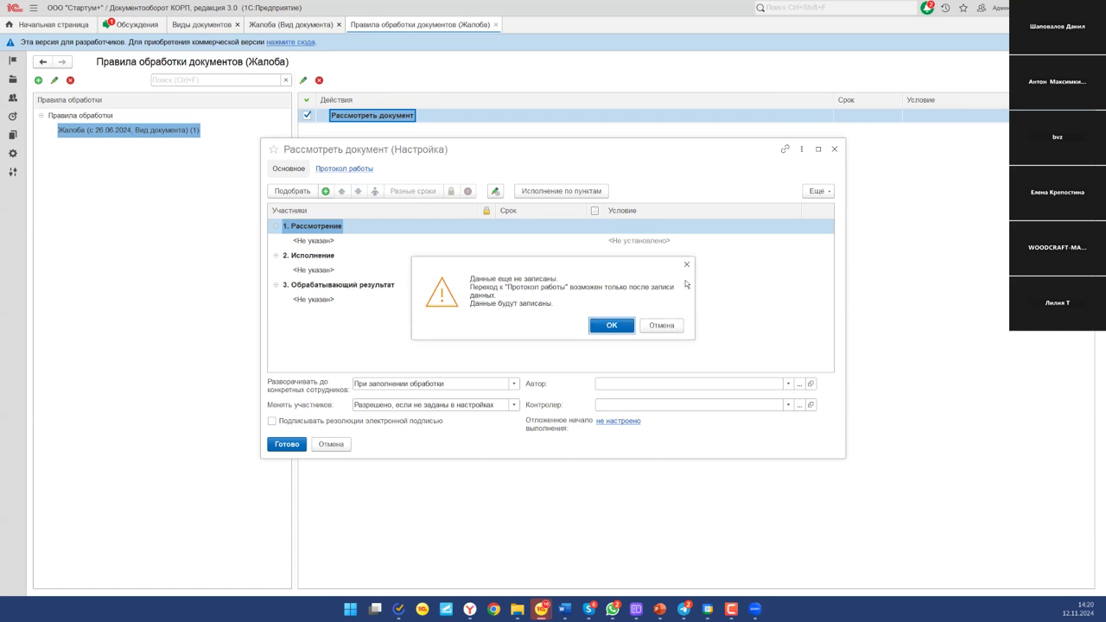
click(687, 264)
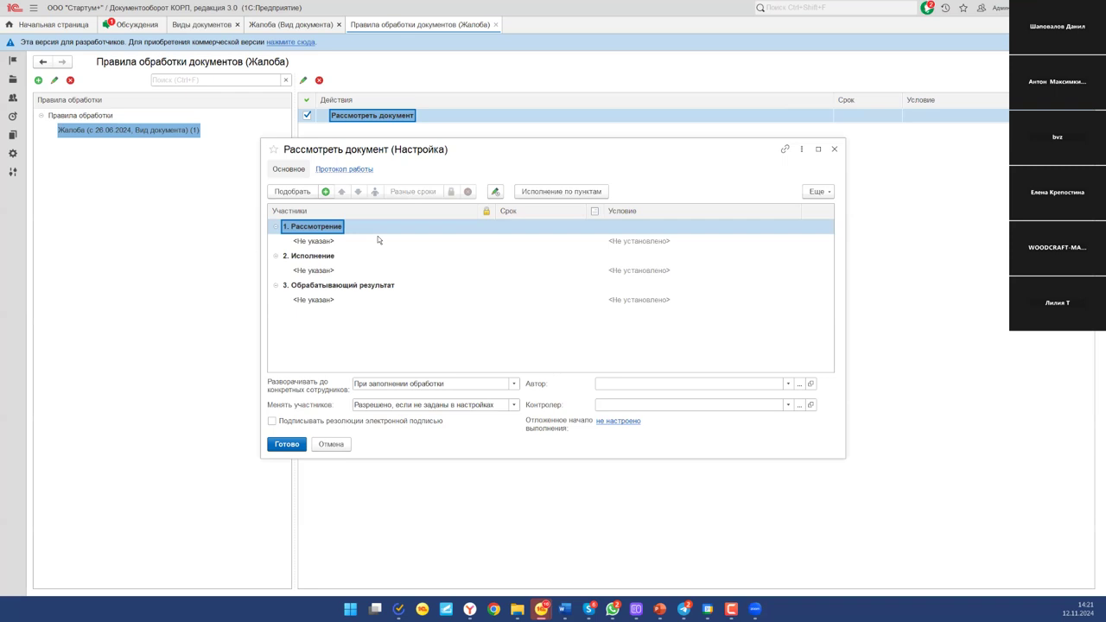
key(Escape)
key(Escape)
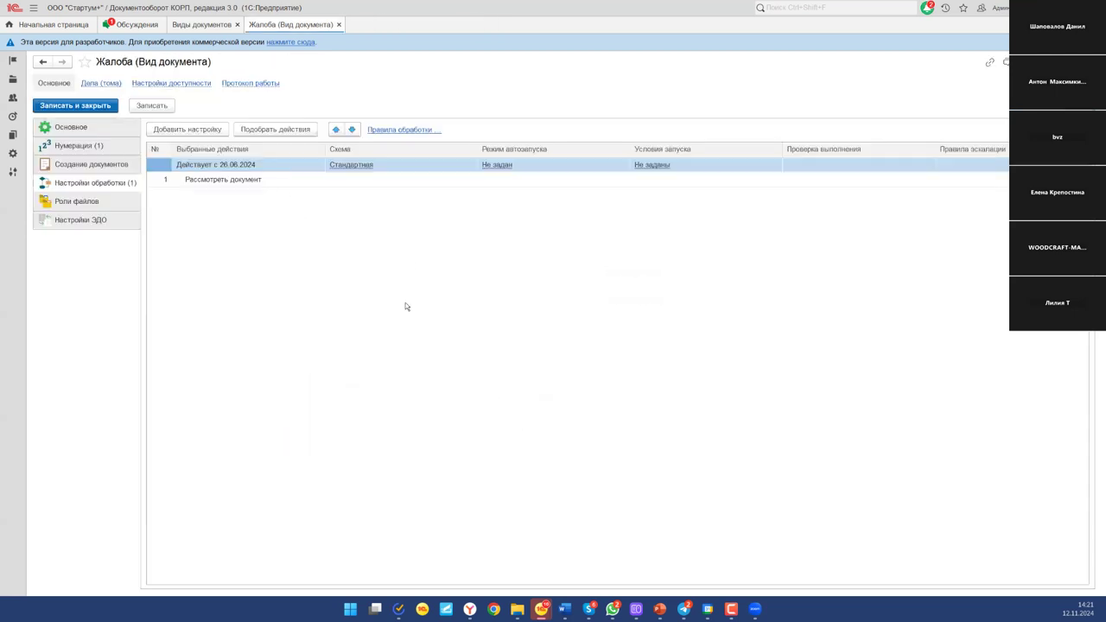
click(209, 179)
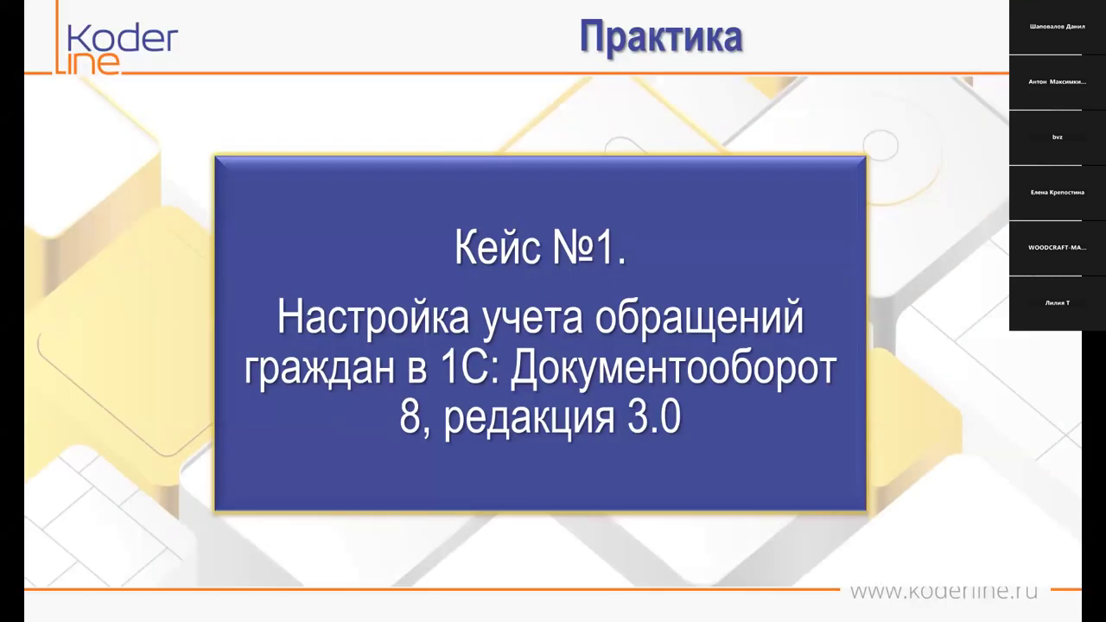
key(Right)
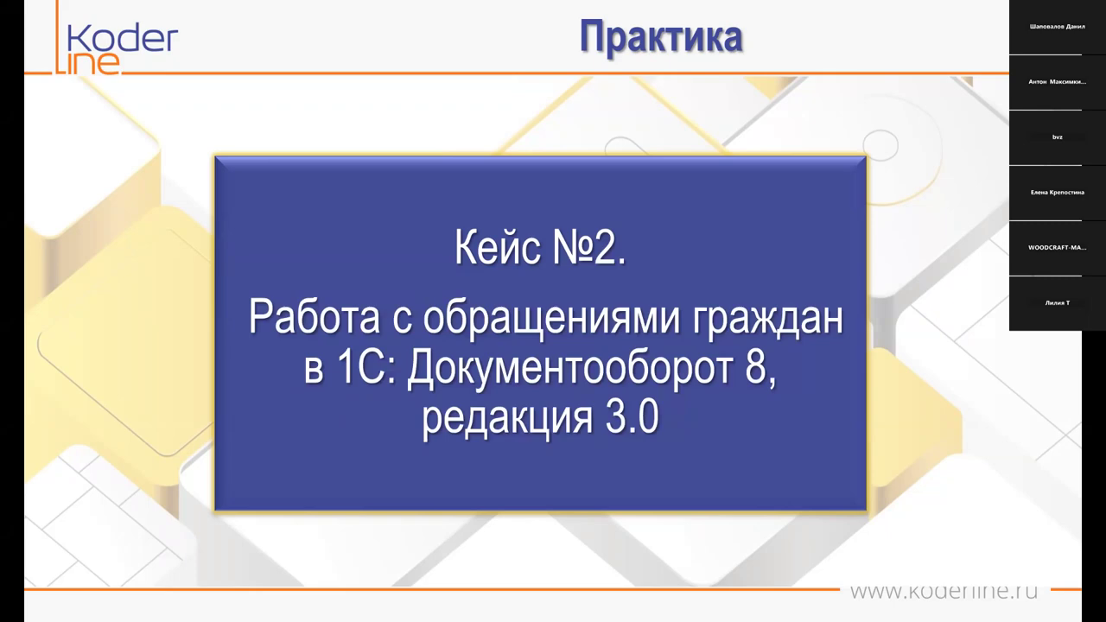
key(alt+Tab)
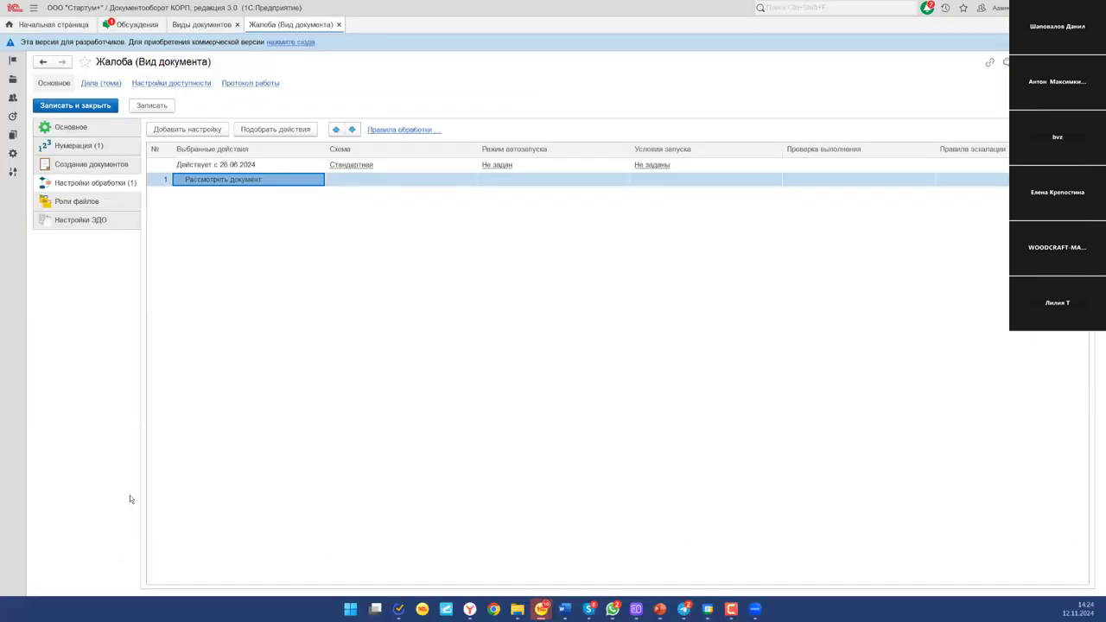
Step: Close the Жалоба form, reopen the Виды документов list and expand the Обращения граждан group
key(Escape)
key(Escape)
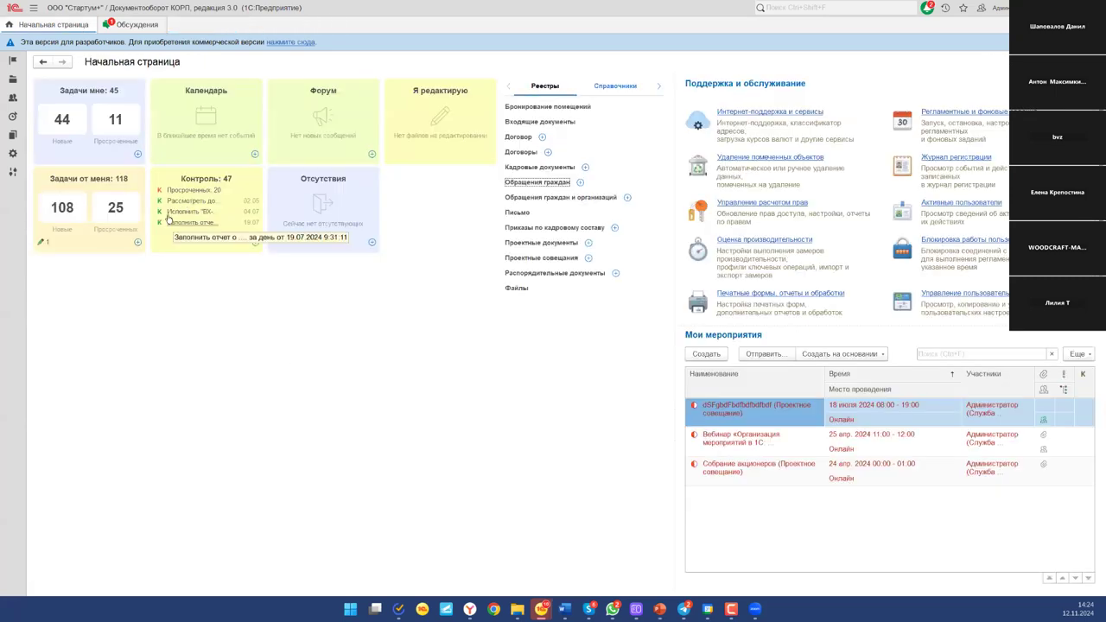
click(13, 153)
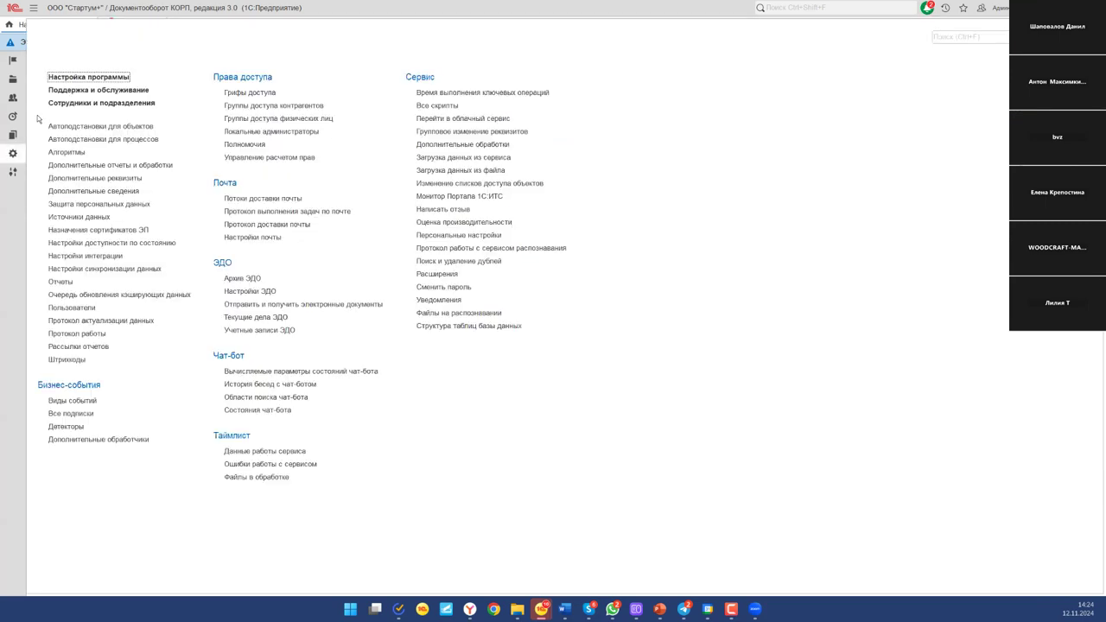
click(13, 135)
click(97, 77)
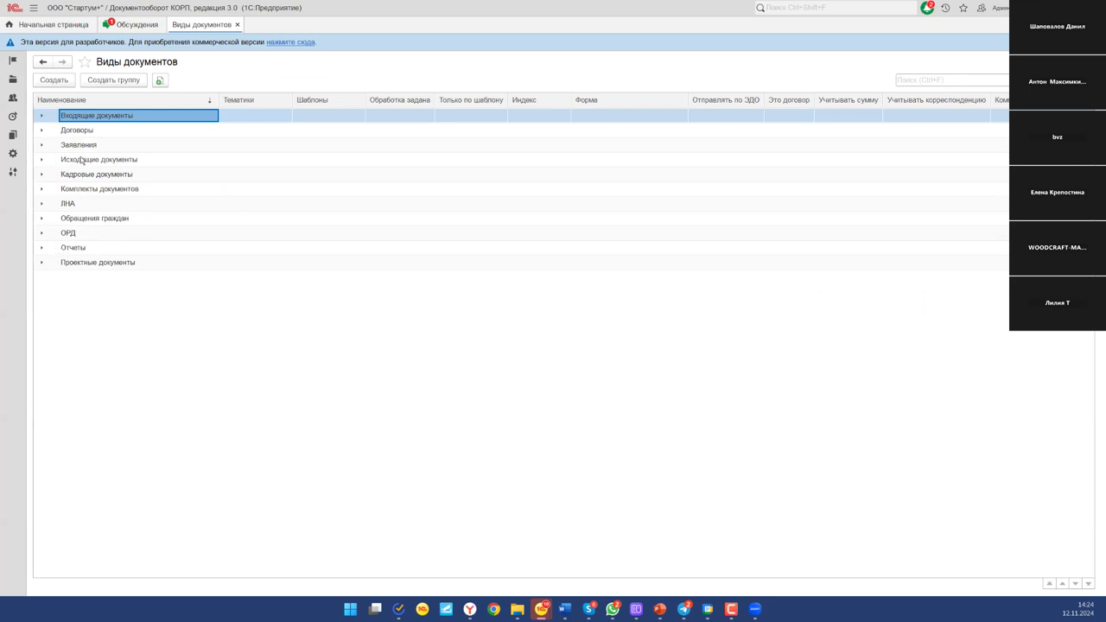
click(100, 222)
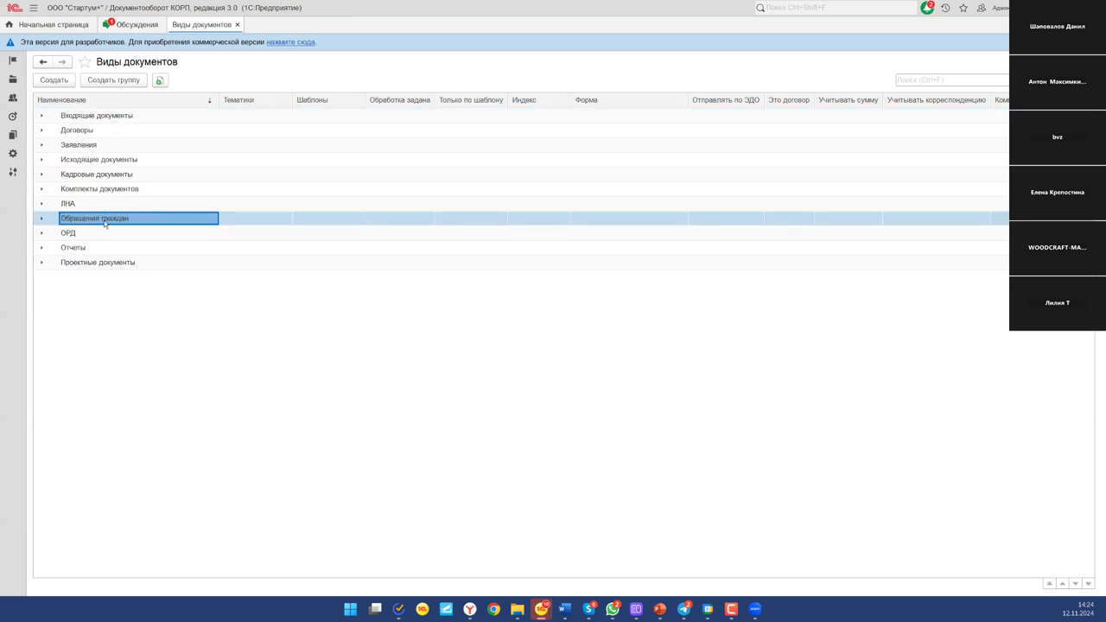
double_click(104, 221)
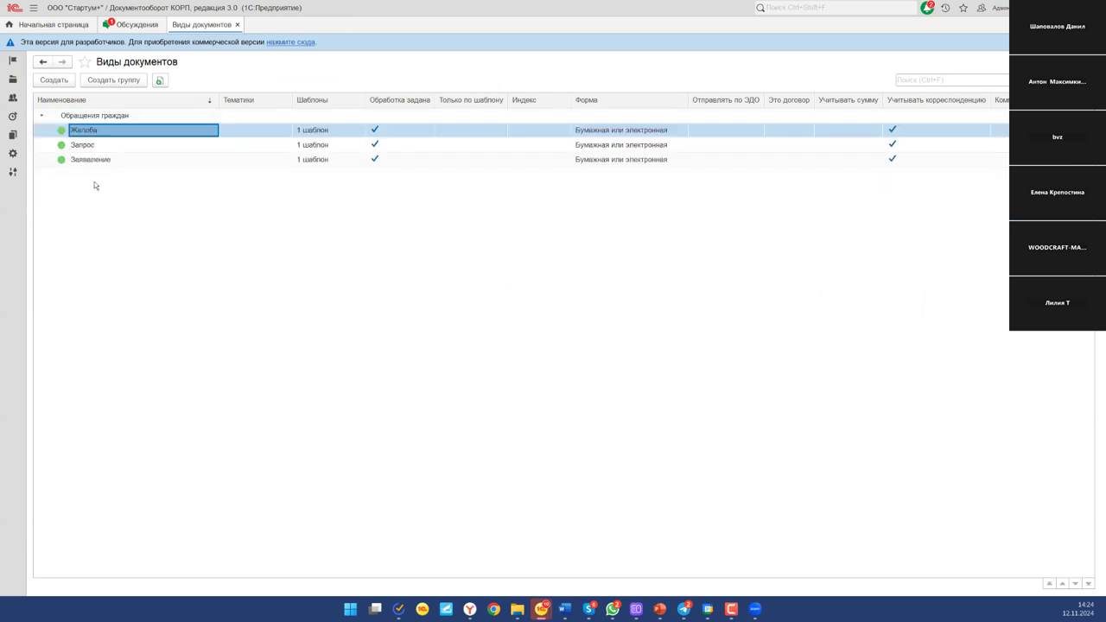
Step: Check the Включить в реестры option on the cards of the Обращения граждан group and the Жалоба document type
click(93, 114)
right_click(93, 114)
click(134, 177)
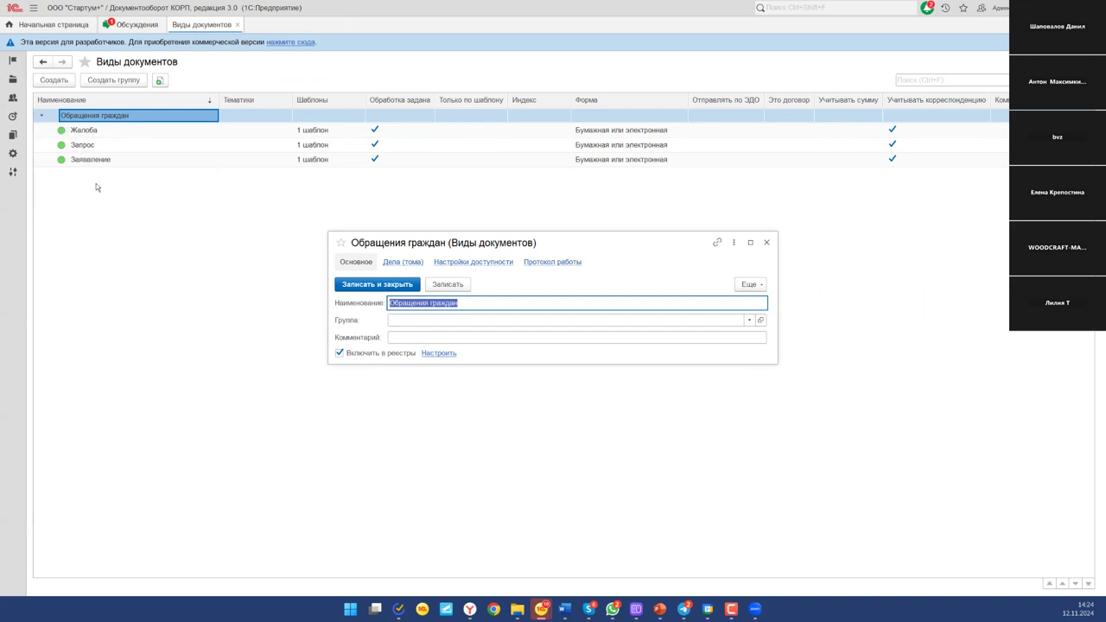
key(Escape)
click(97, 131)
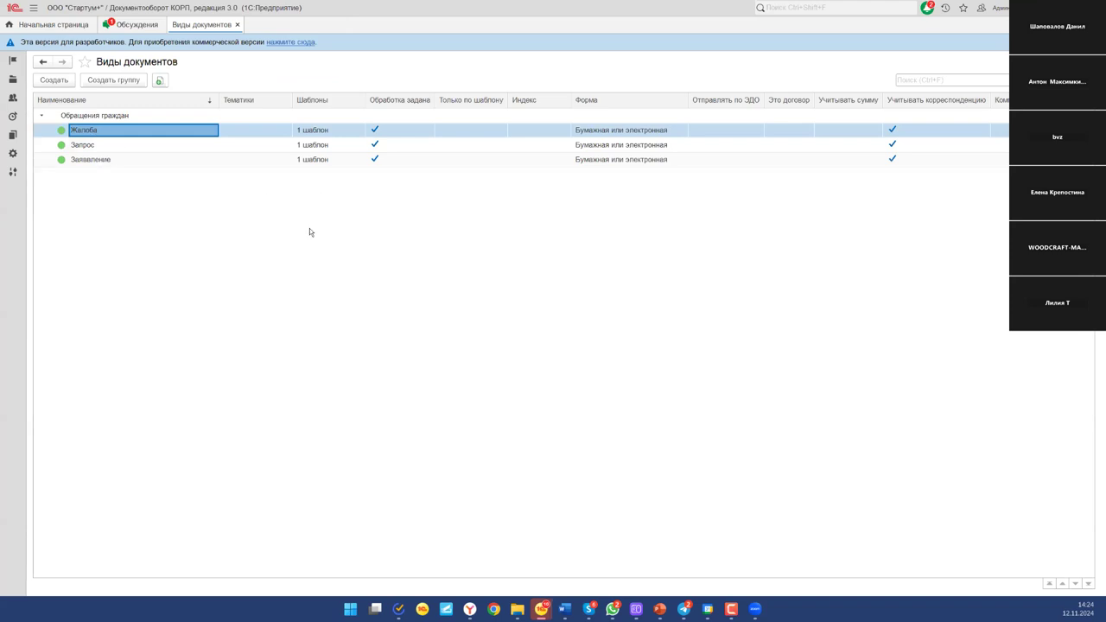
key(Return)
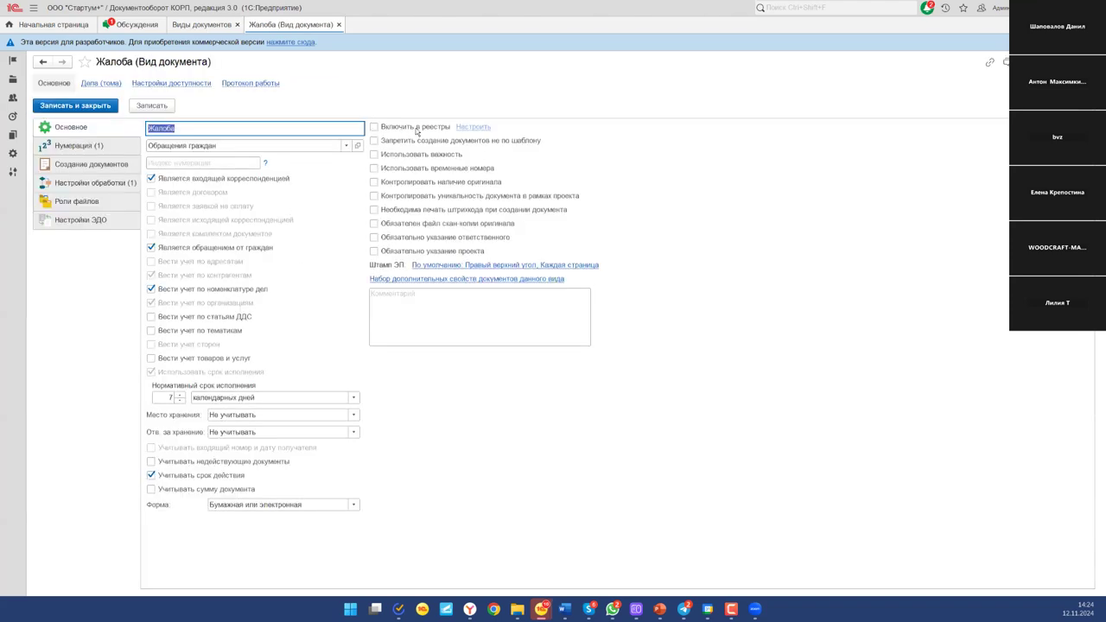
key(Escape)
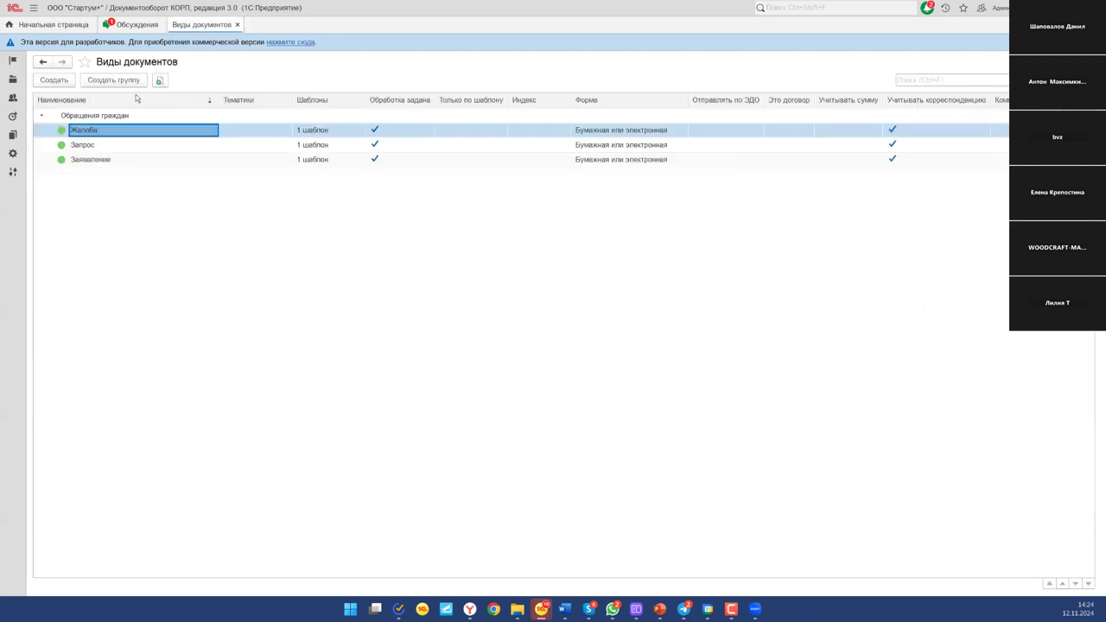
Step: Open the Обращения граждан registry from the home page and compare it with the group of that name among the document types
click(69, 25)
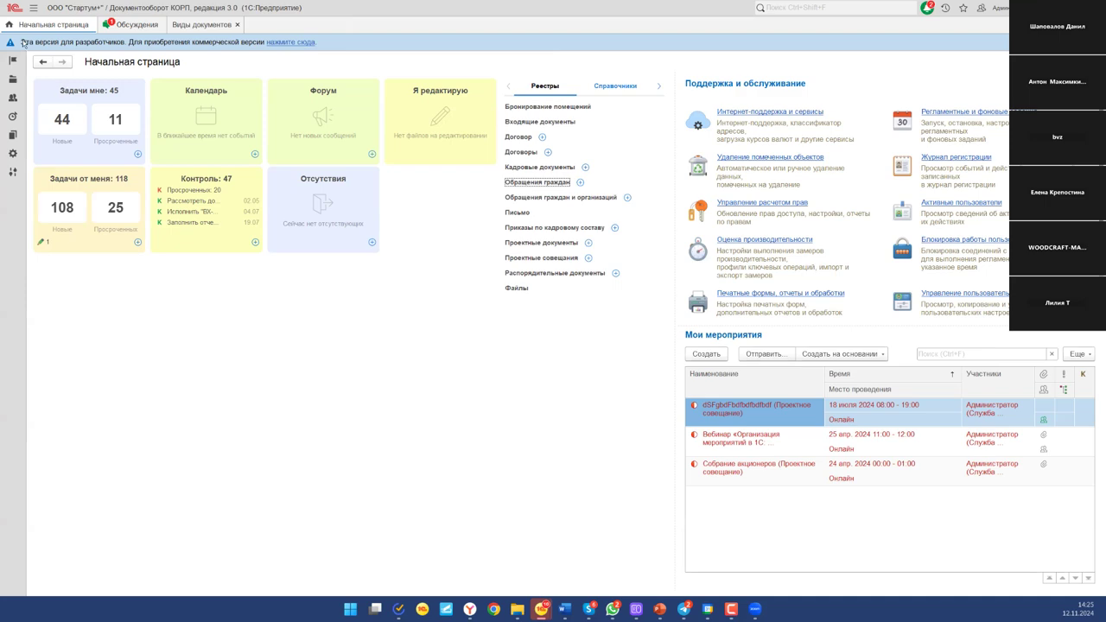
click(34, 8)
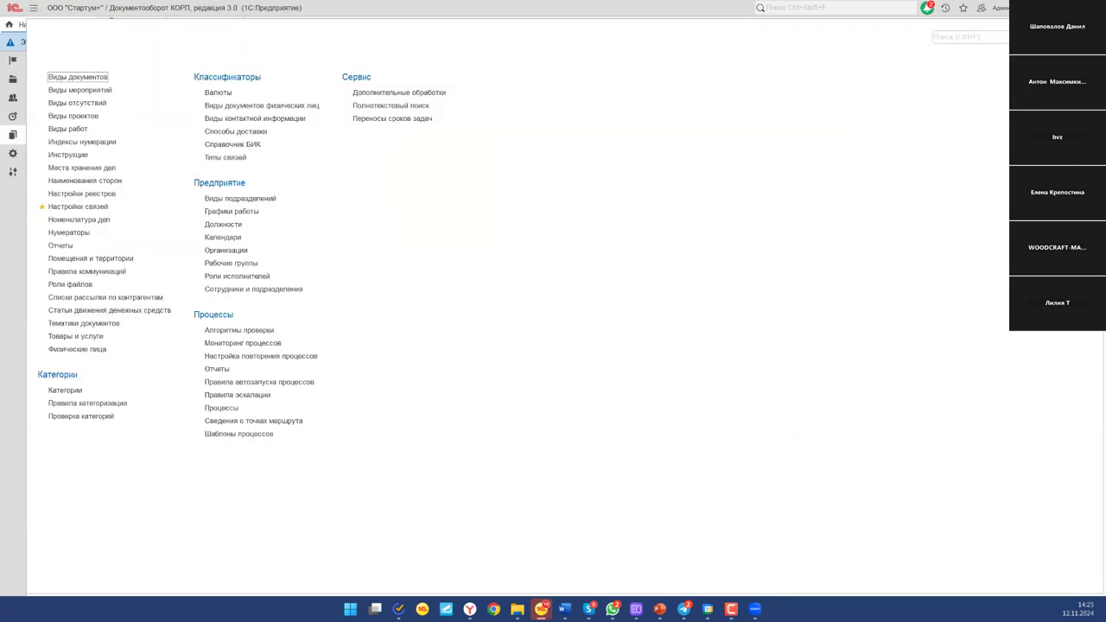
click(35, 9)
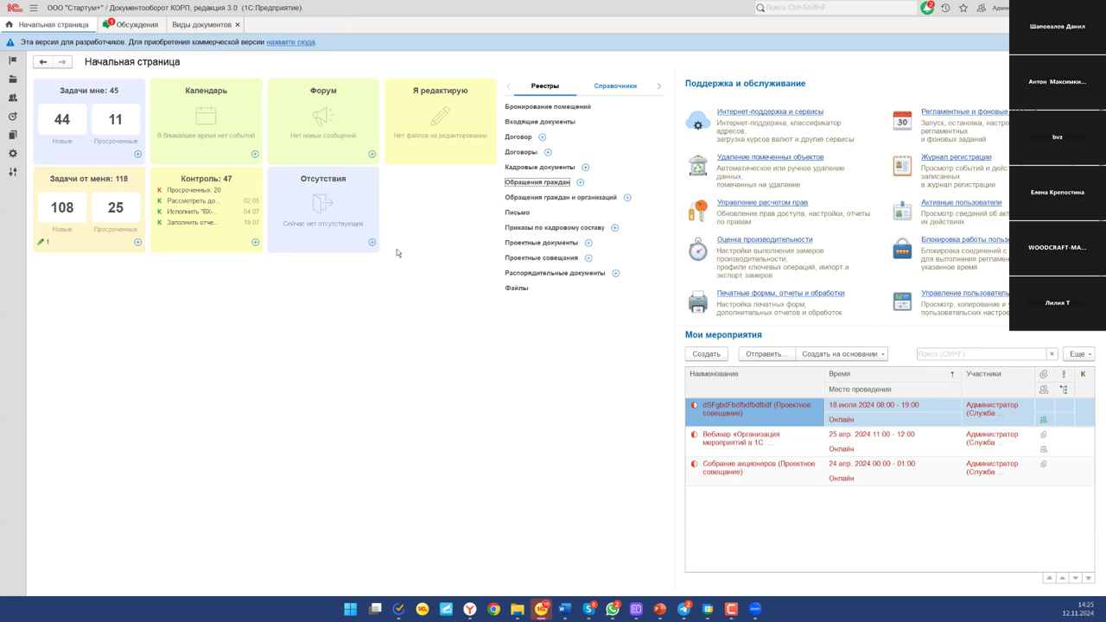
click(530, 183)
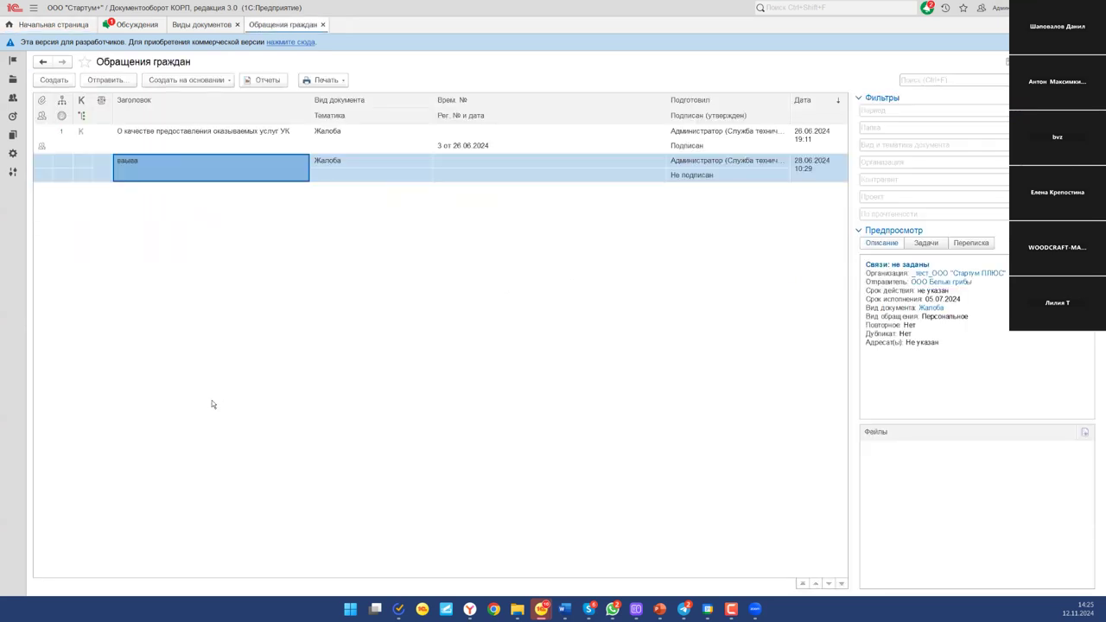
click(191, 25)
click(124, 118)
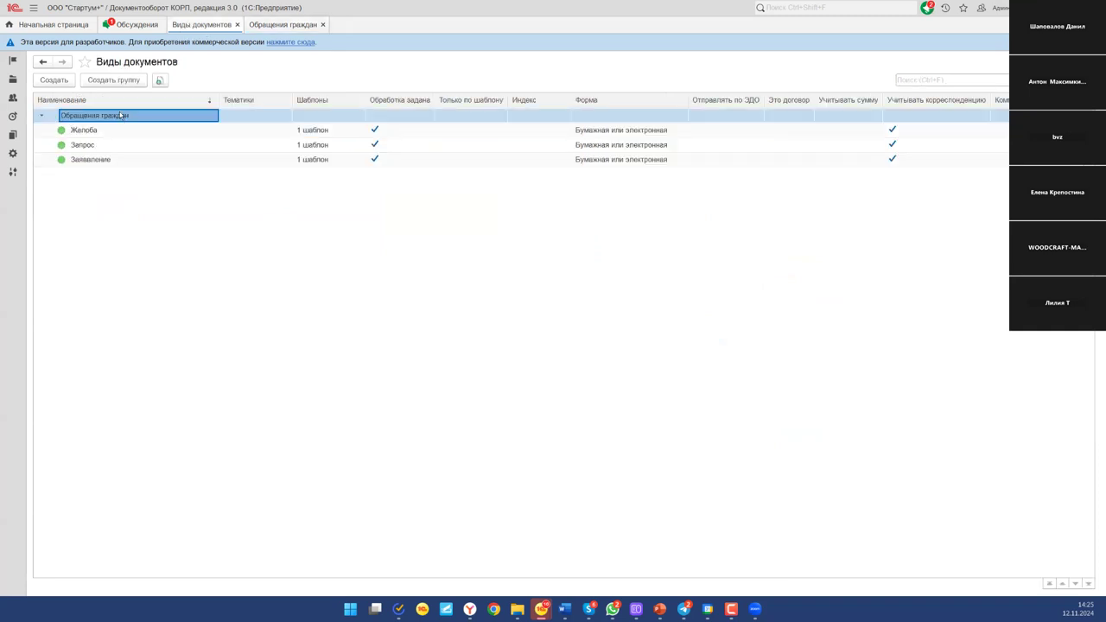
click(283, 24)
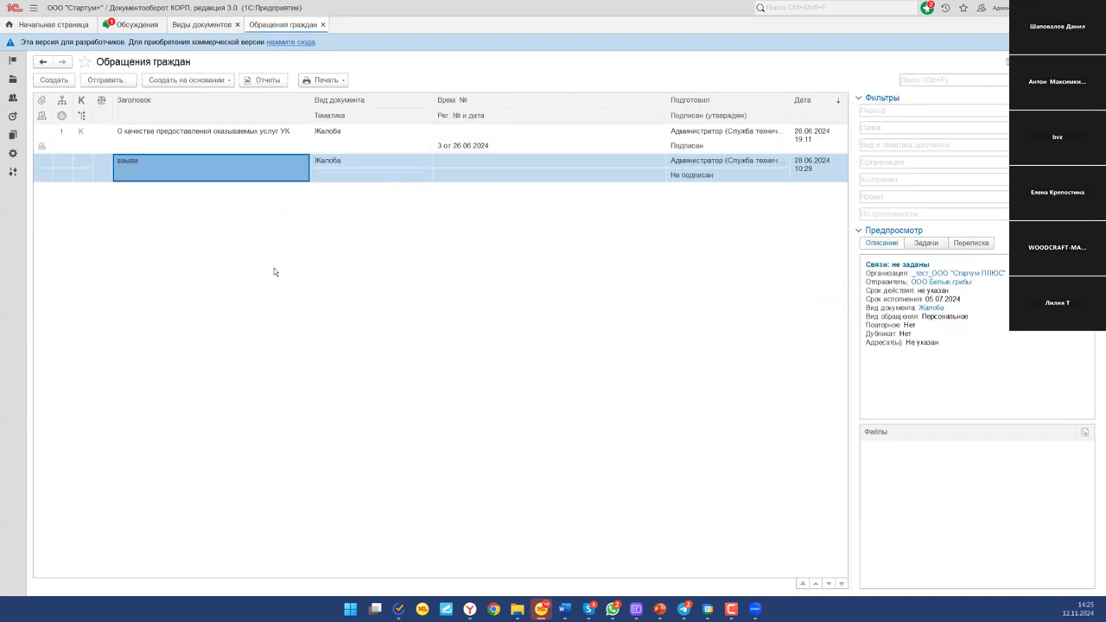
Step: Preview the Запрос and Заявление templates for a new document in the Обращения граждан registry, without creating one
click(53, 79)
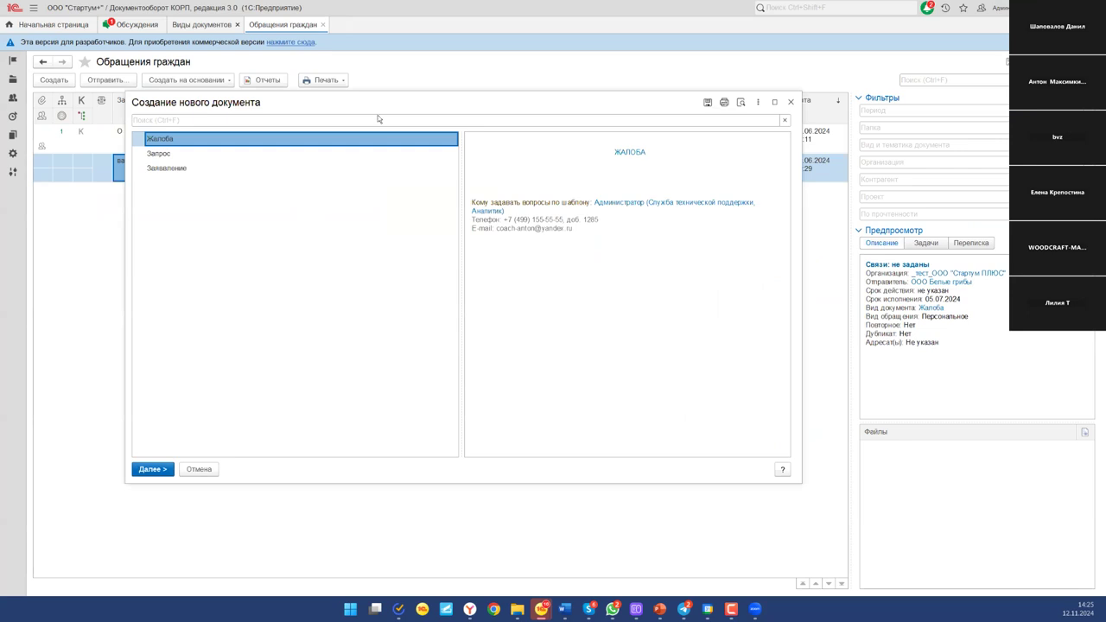
drag(381, 103, 438, 154)
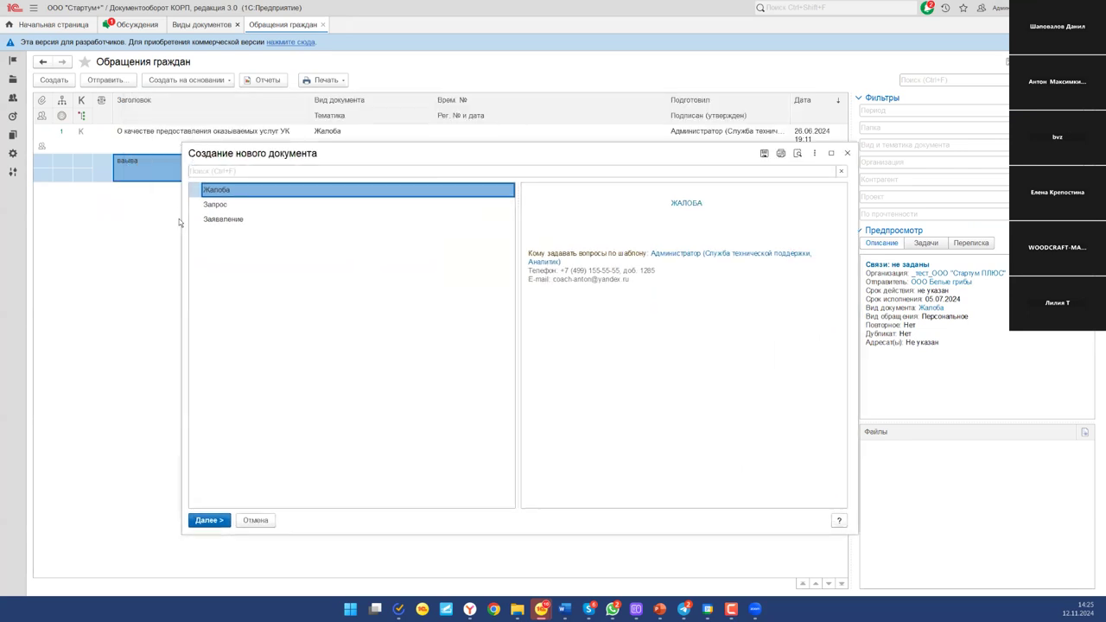
click(248, 206)
click(239, 221)
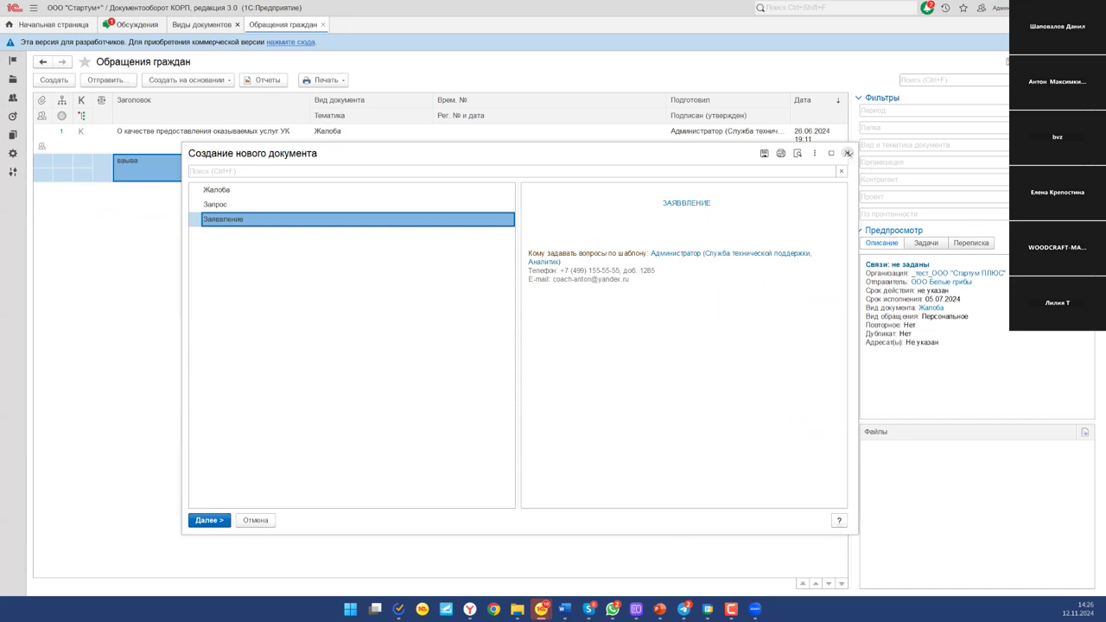
click(847, 153)
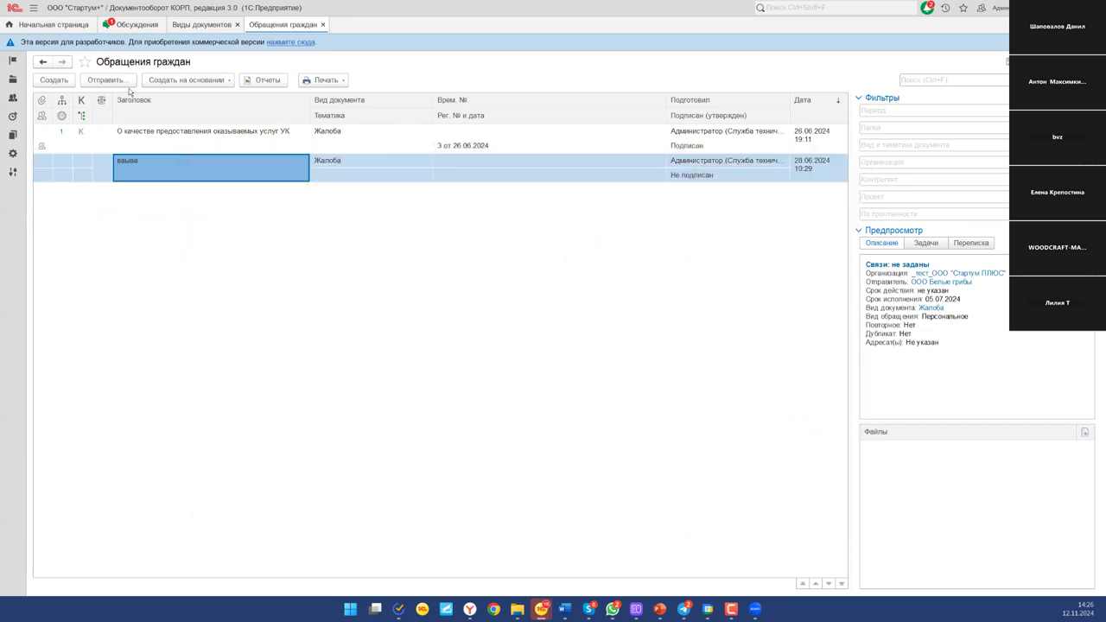
Step: Open the general Документы list and browse its new-document templates, previewing Жалоба and Договор - Аренда without creating a document
click(12, 78)
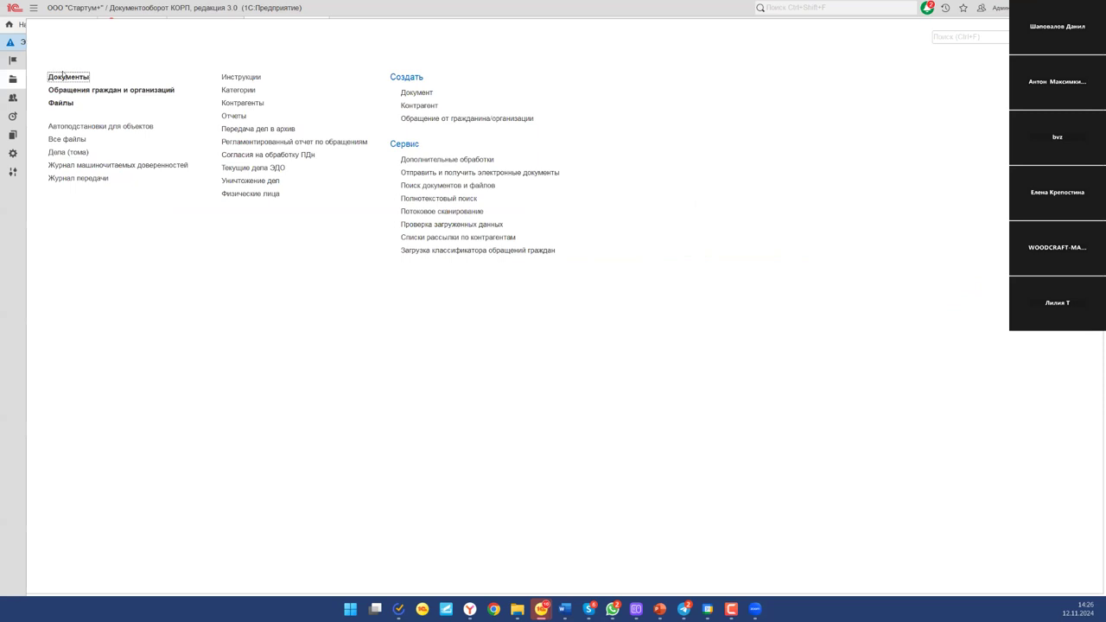
click(135, 105)
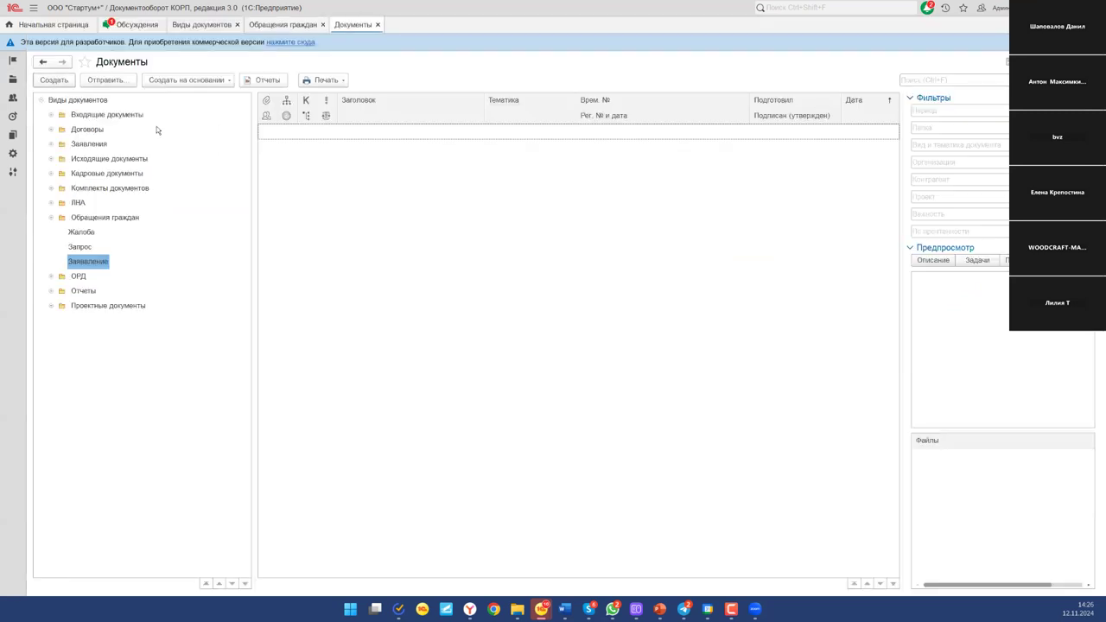
key(Insert)
scroll(317, 386, down, 5)
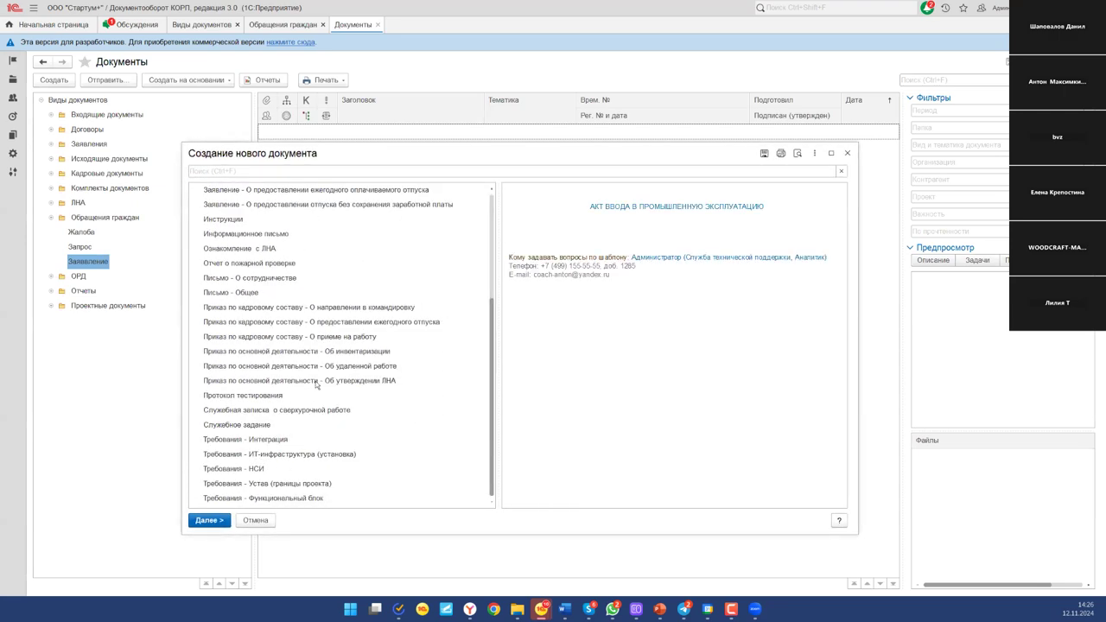
scroll(317, 380, up, 2)
scroll(316, 339, down, 2)
scroll(314, 340, up, 4)
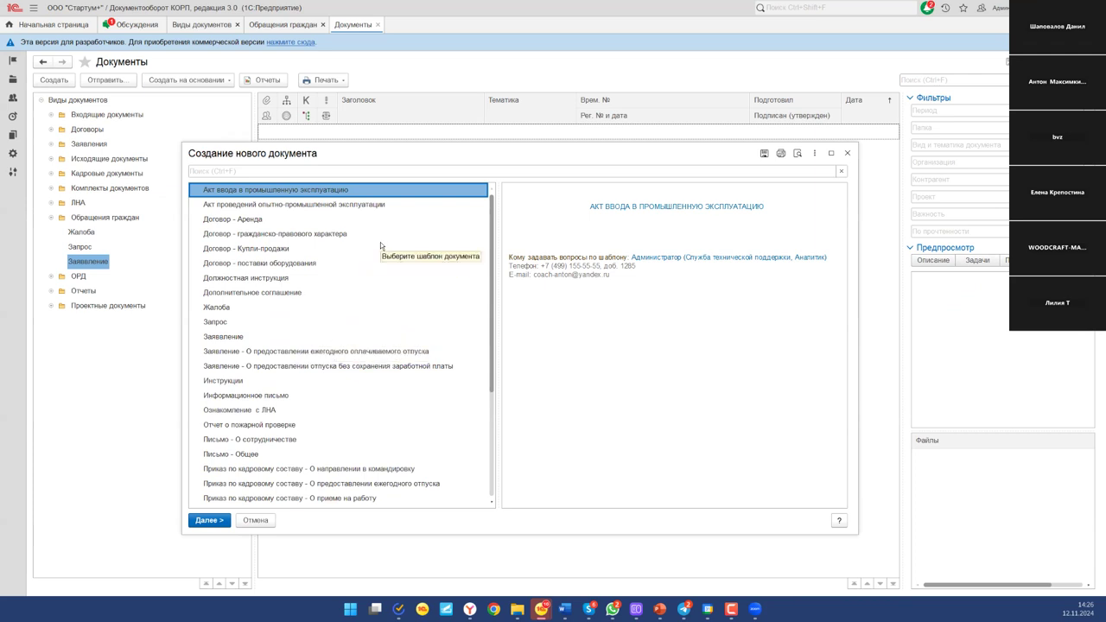
click(226, 305)
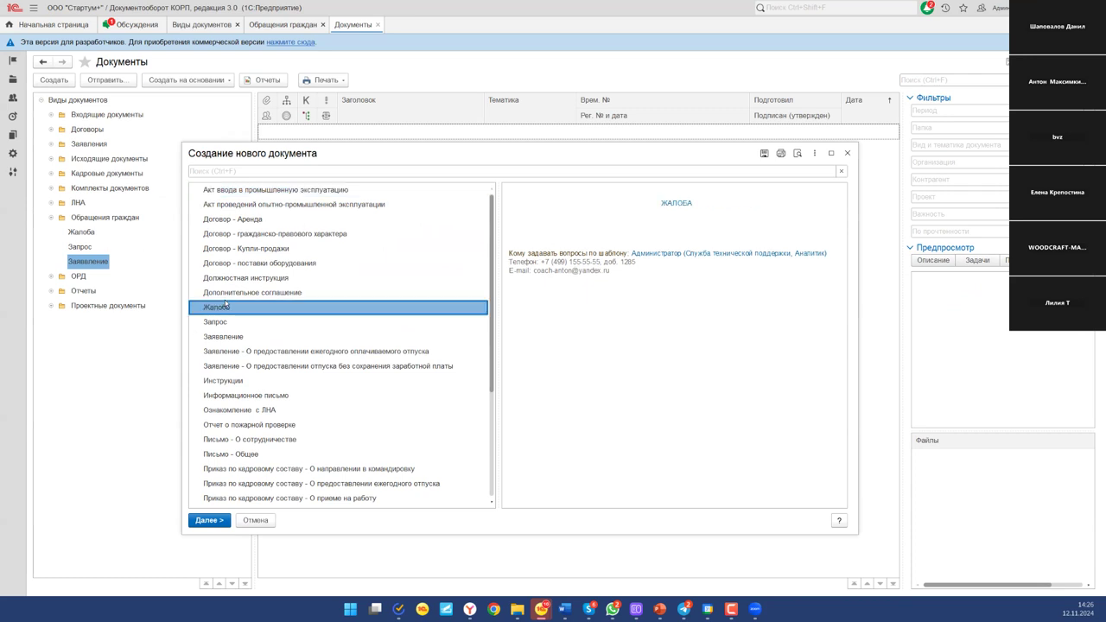
click(238, 221)
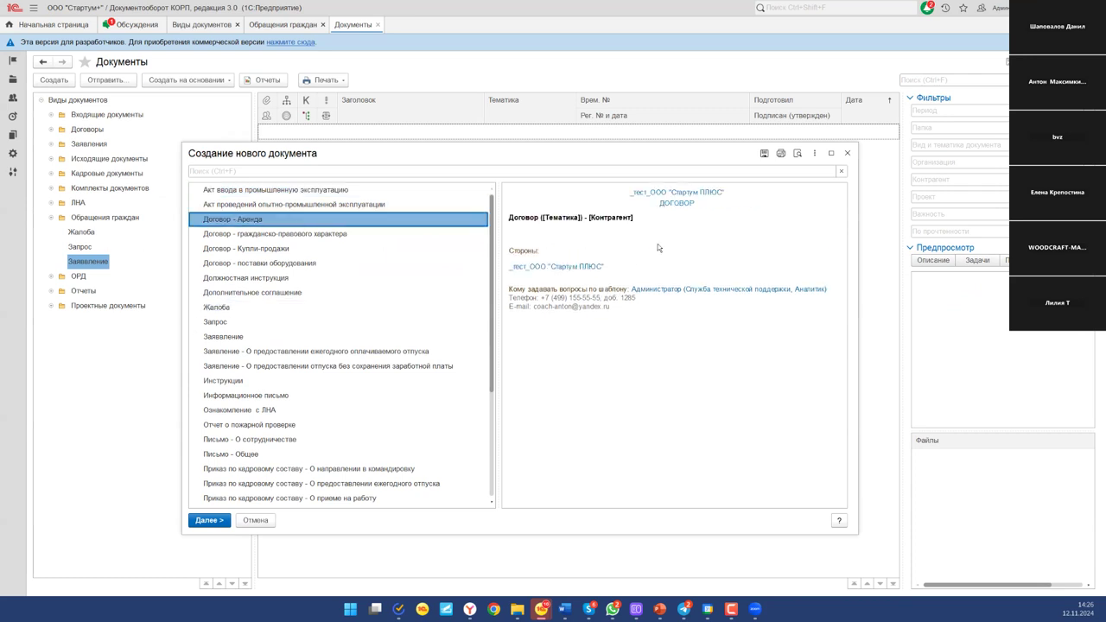
click(845, 154)
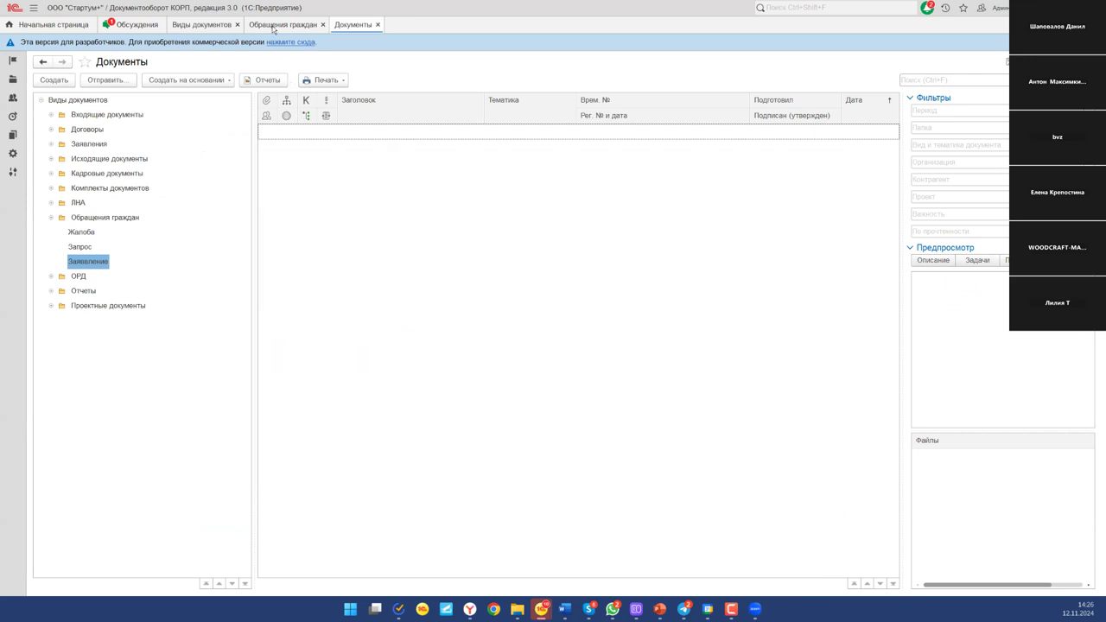
Step: Start a new Жалоба document in the Обращения граждан registry and maximize the creation window at the thematic question classifier
click(273, 26)
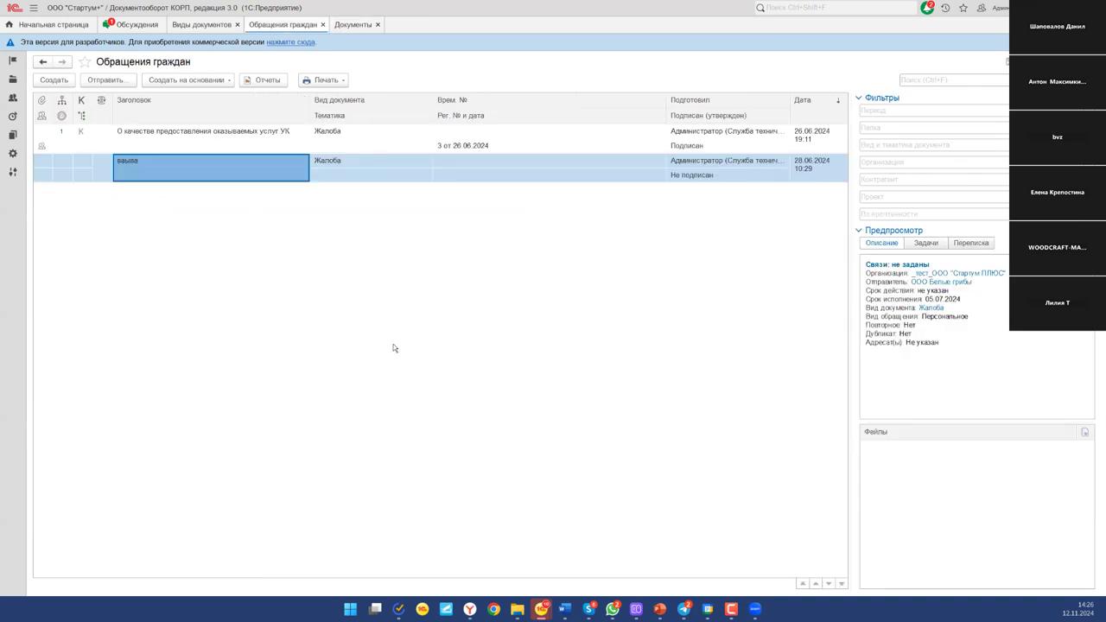
click(72, 83)
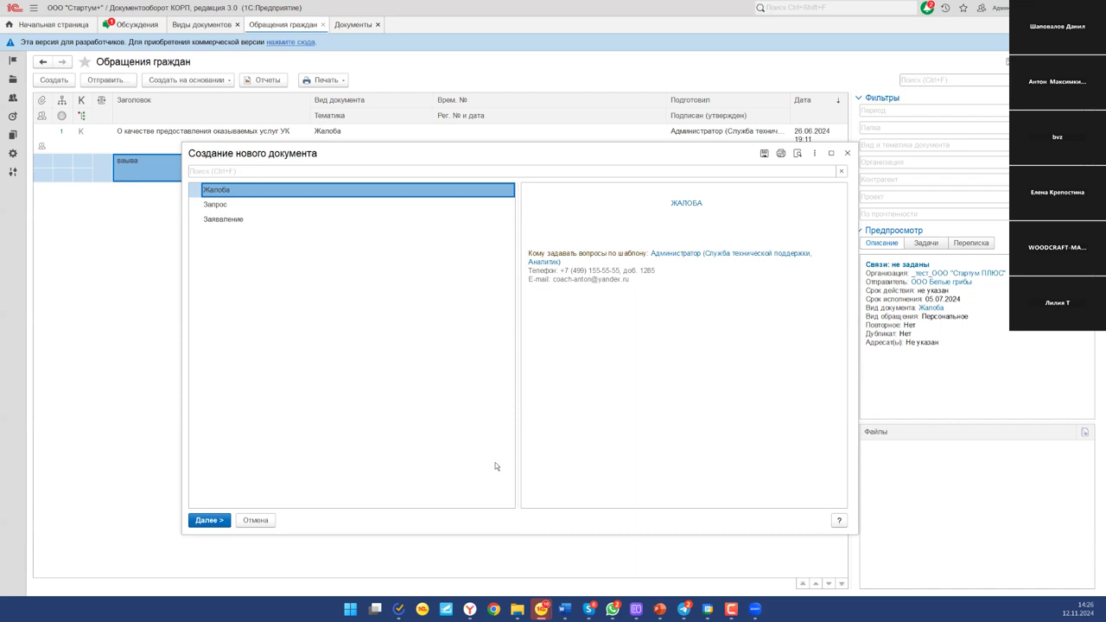
click(207, 219)
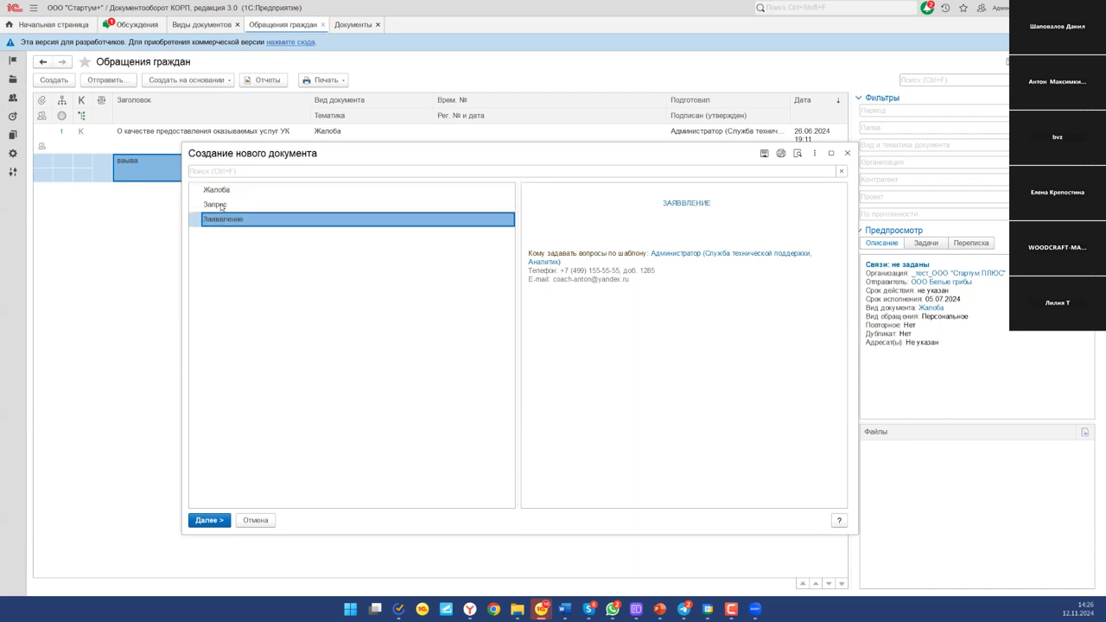
click(220, 205)
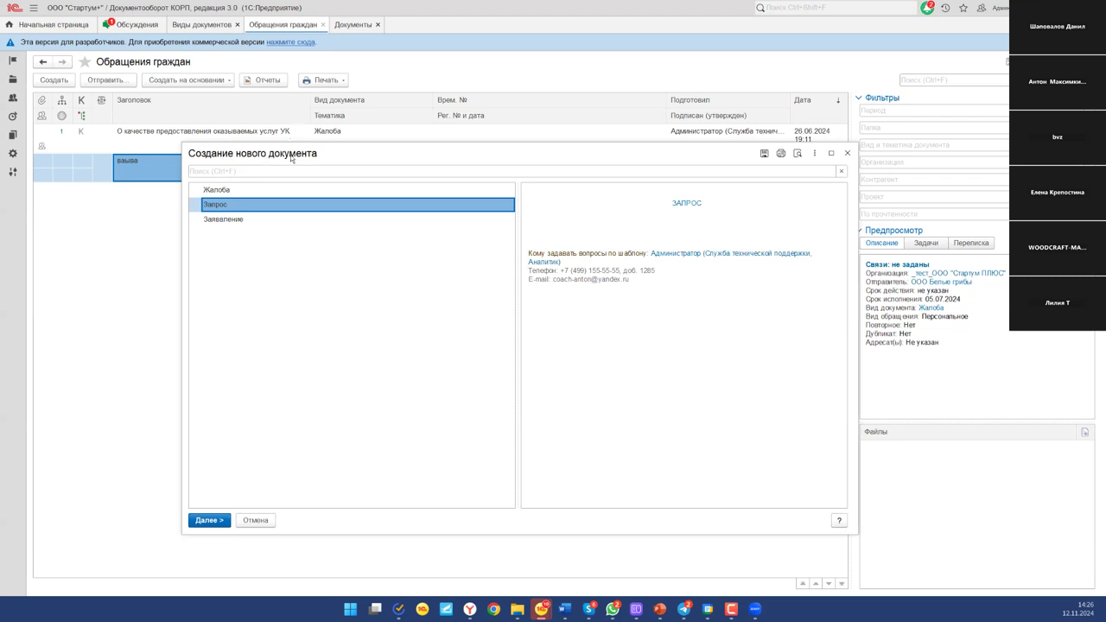
click(227, 519)
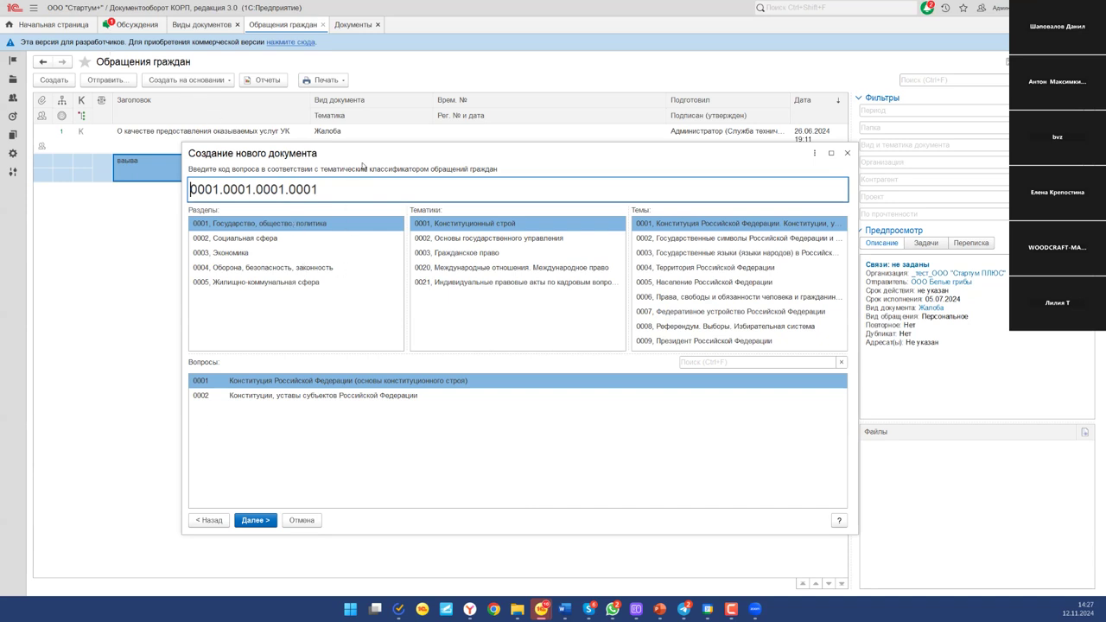
drag(371, 148, 352, 77)
double_click(351, 76)
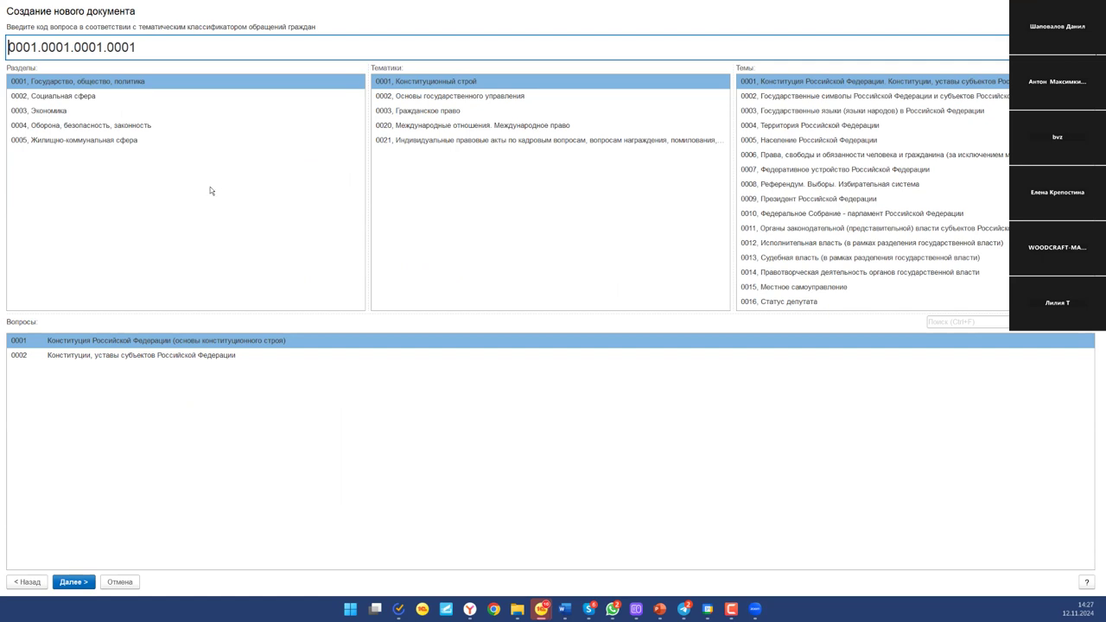
Step: Browse the classifier sections Экономика and Оборона, безопасность, законность, including the questions under Органы юстиции and Нотариат
click(73, 113)
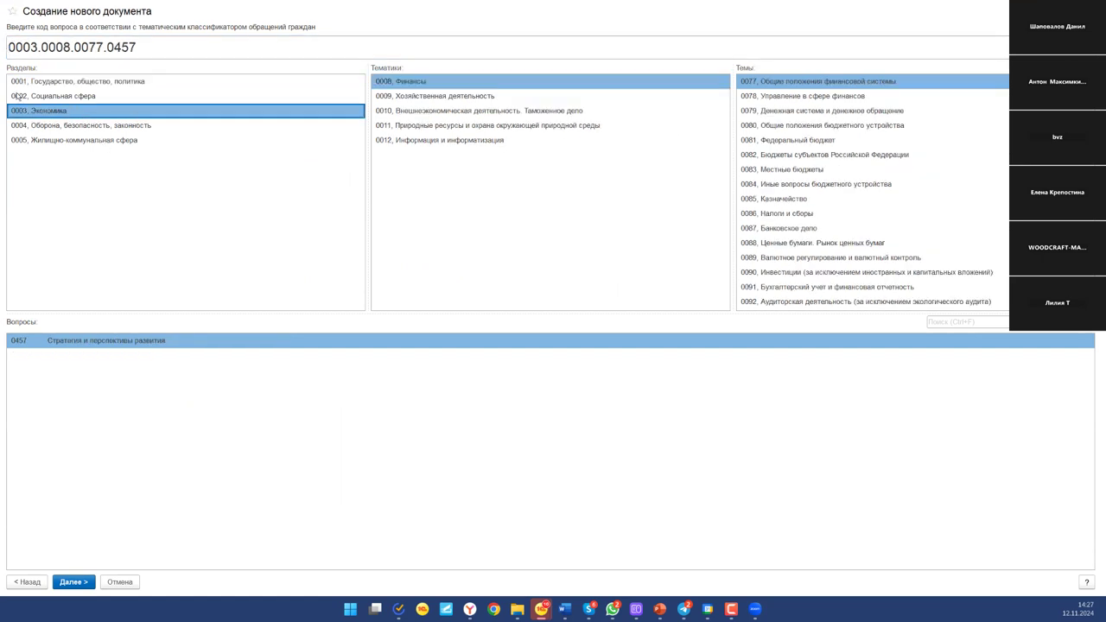
click(62, 128)
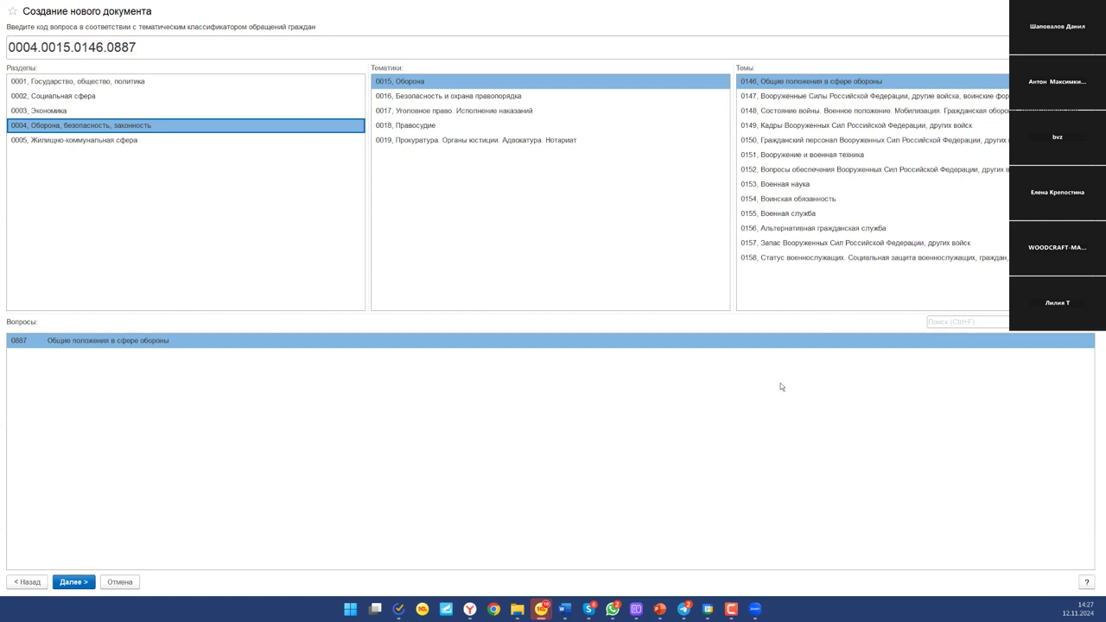
click(440, 110)
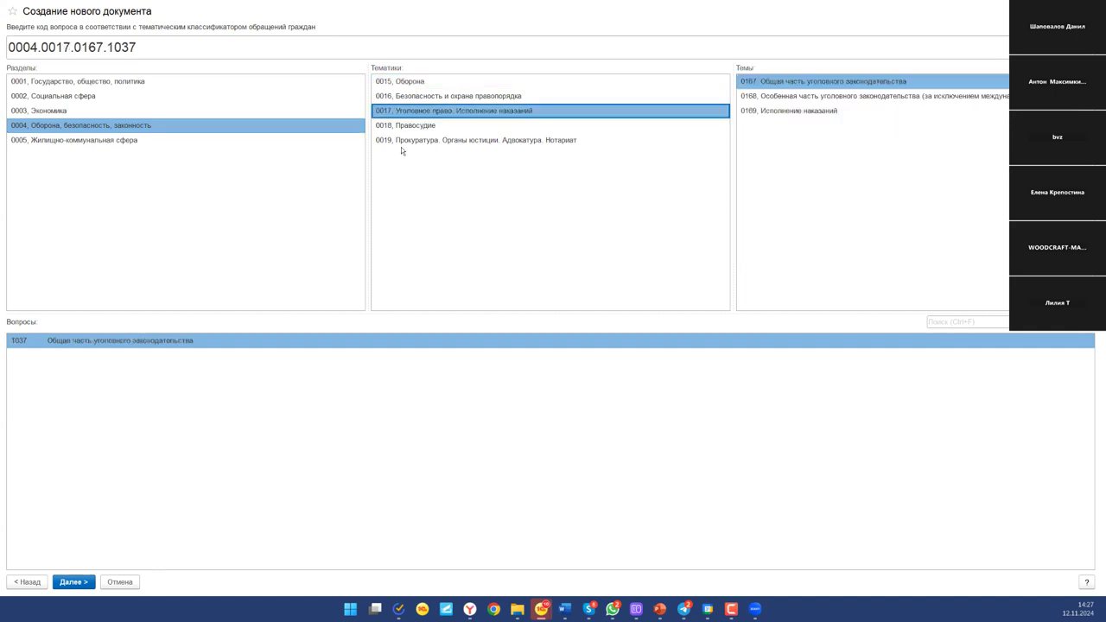
click(711, 139)
click(771, 96)
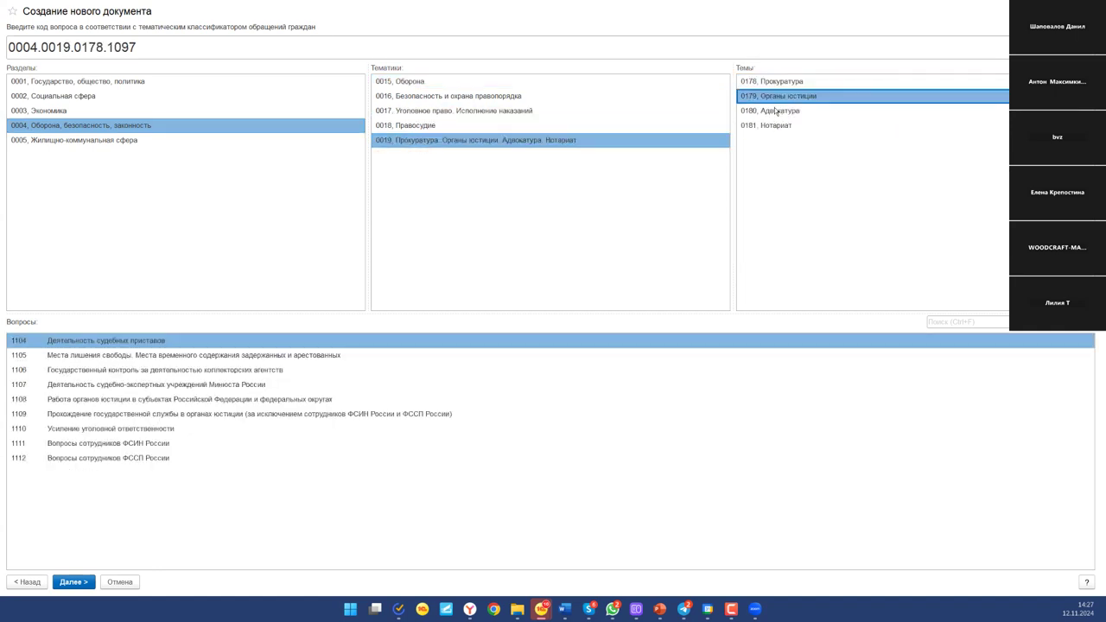
click(776, 127)
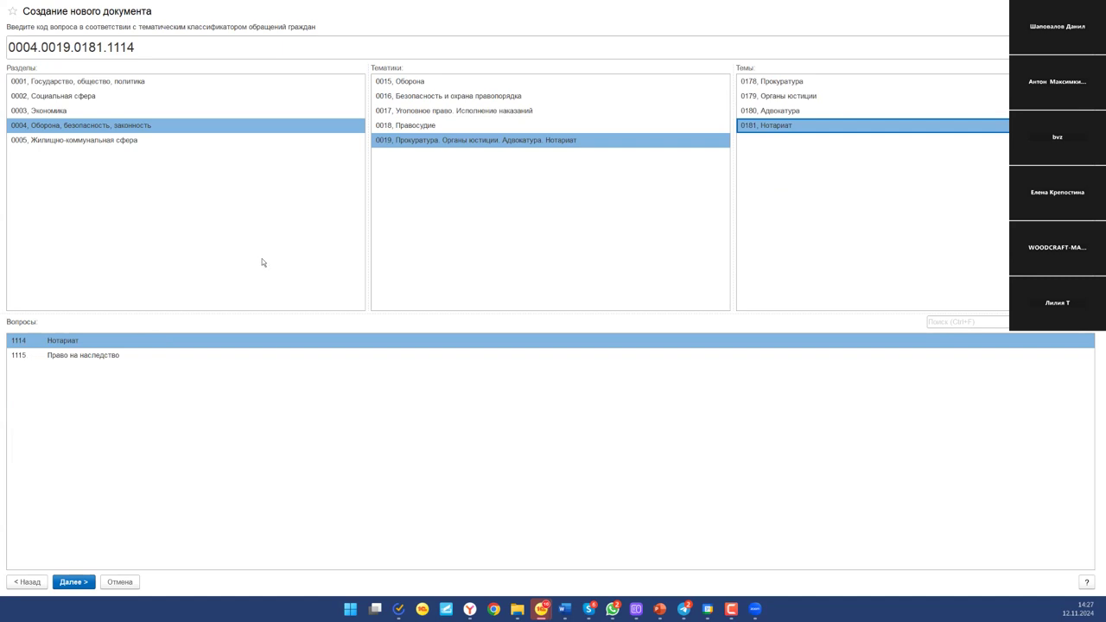
Step: Choose the question Питание обучающихся, code 0002.0013.0139.0330, under Социальная сфера, Образование. Наука. Культура, for the new document
click(108, 98)
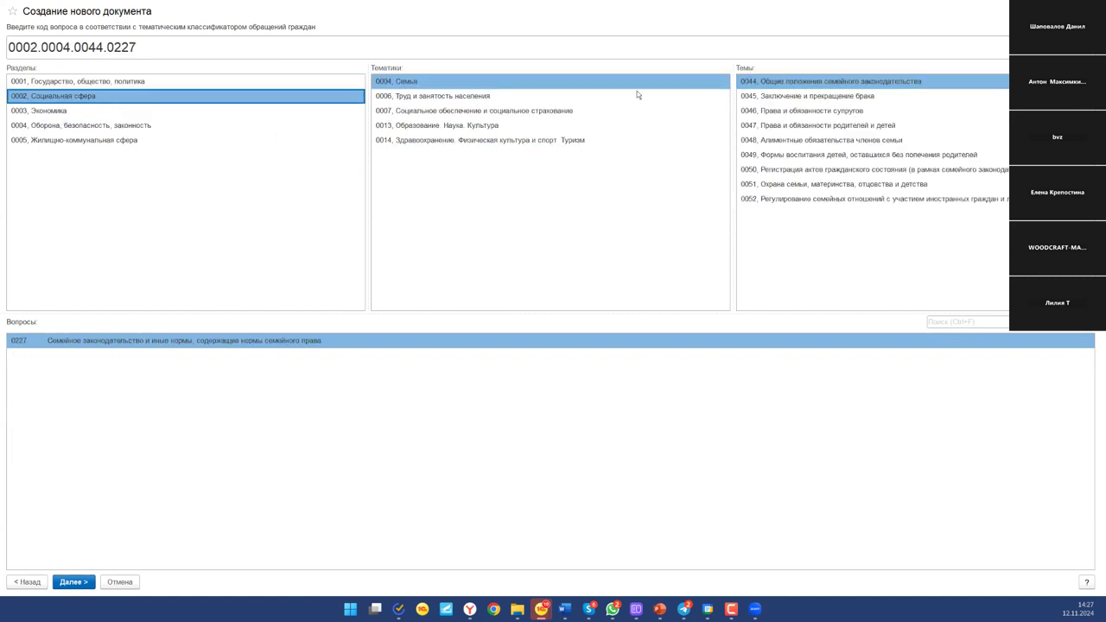
click(484, 124)
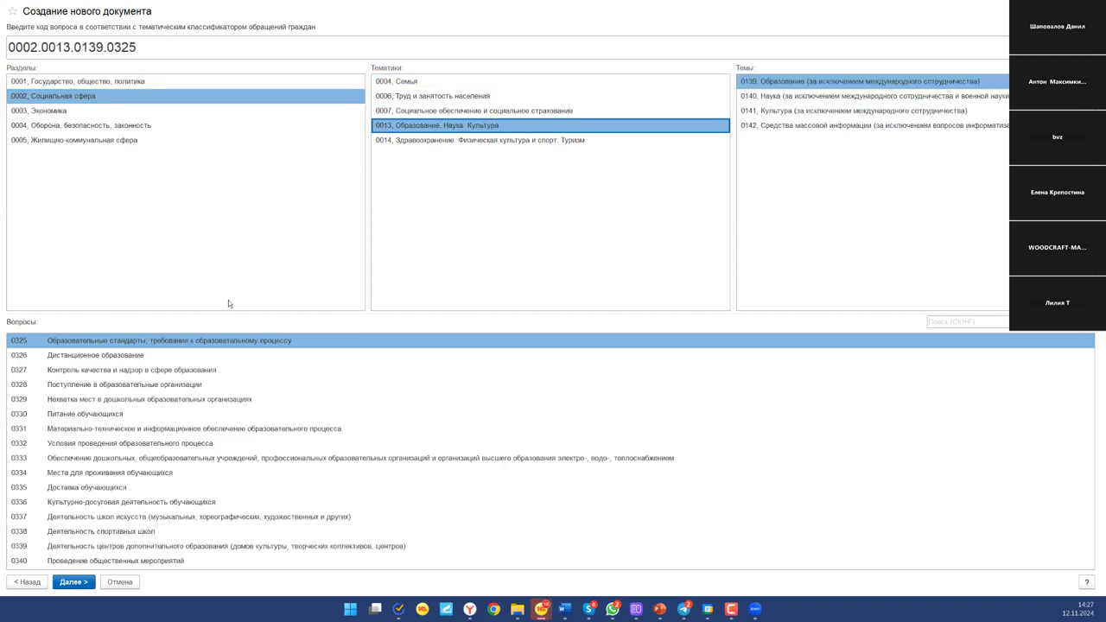
click(107, 419)
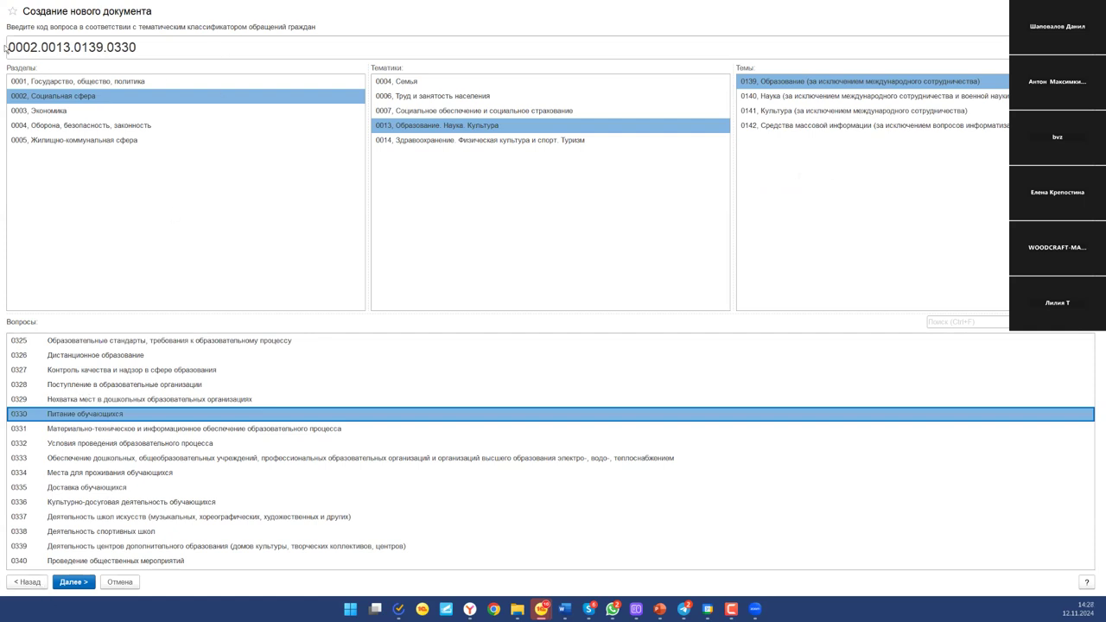
click(173, 39)
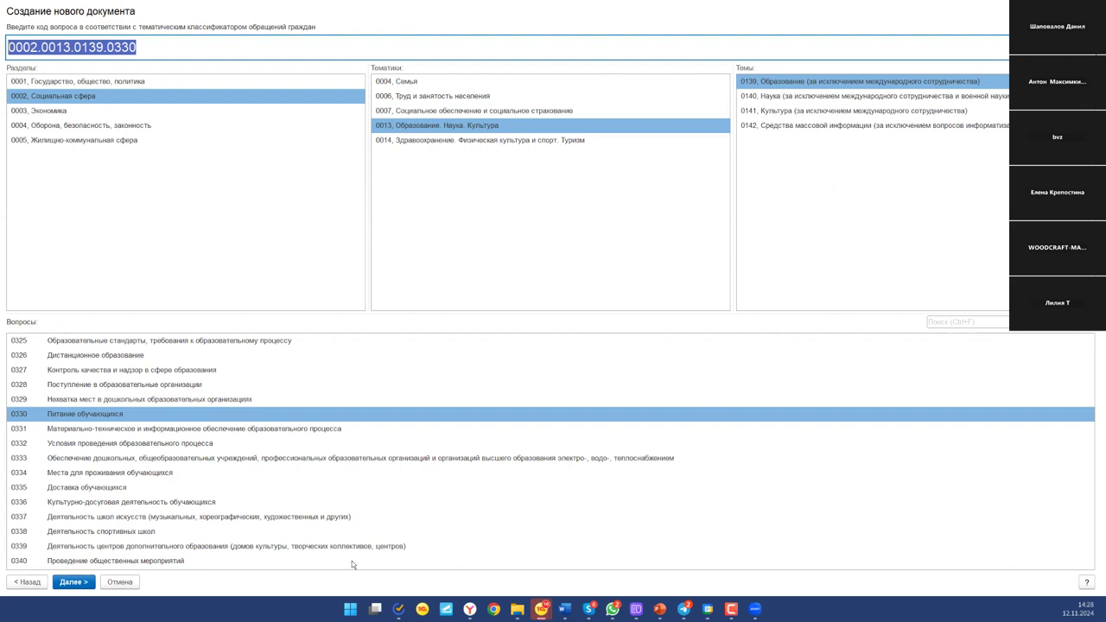
click(72, 583)
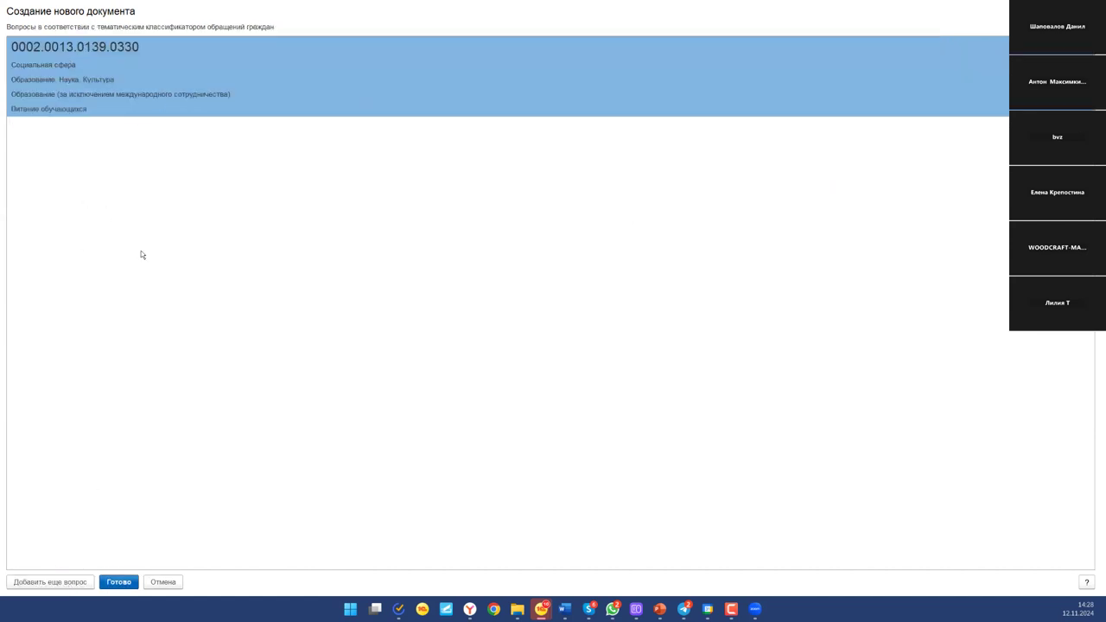
Step: Add a second question to the document, Образовательные стандарты, требования к образовательному процессу, code 0002.0013.0139.0325
click(57, 585)
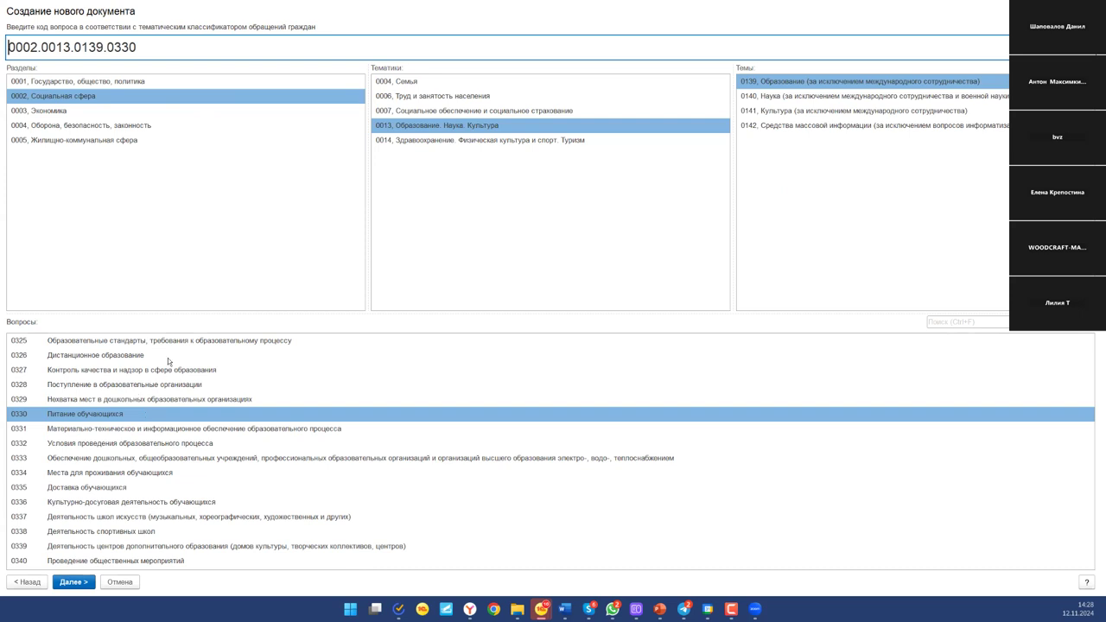
click(317, 355)
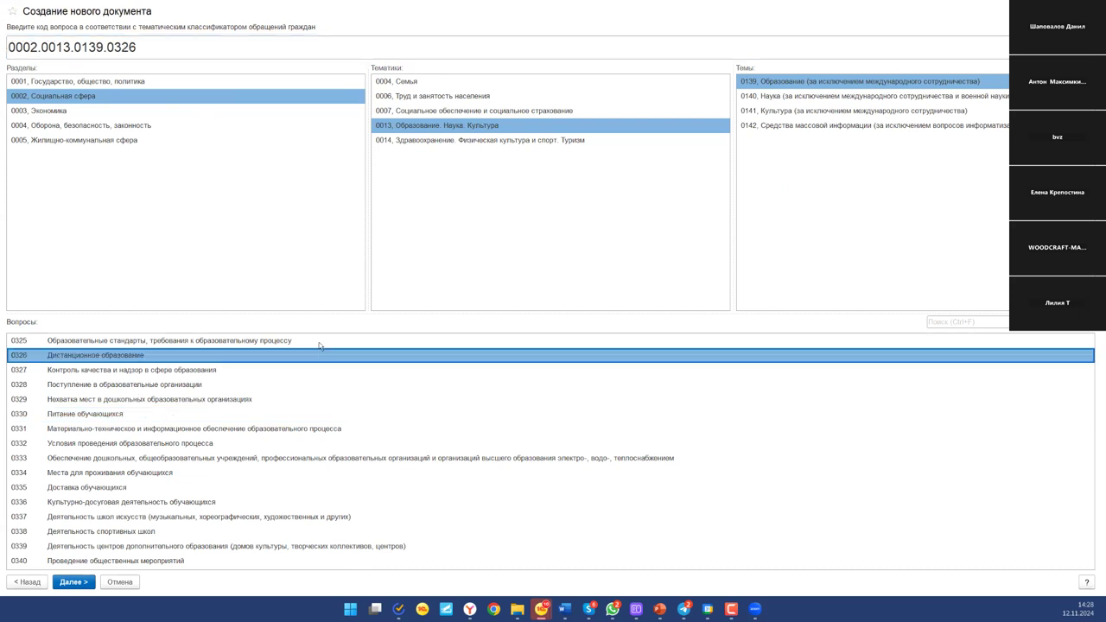
click(318, 342)
click(60, 586)
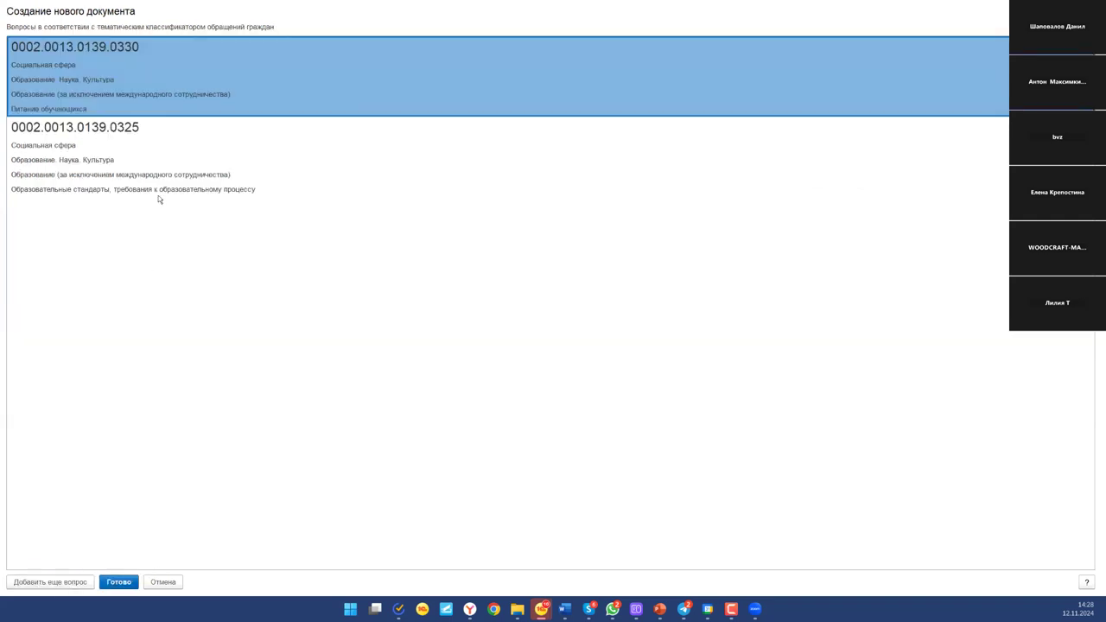
Step: Review the two classifier questions selected for the new document
click(159, 197)
click(179, 110)
click(170, 171)
click(204, 96)
click(187, 166)
click(227, 84)
click(198, 195)
click(235, 88)
click(186, 160)
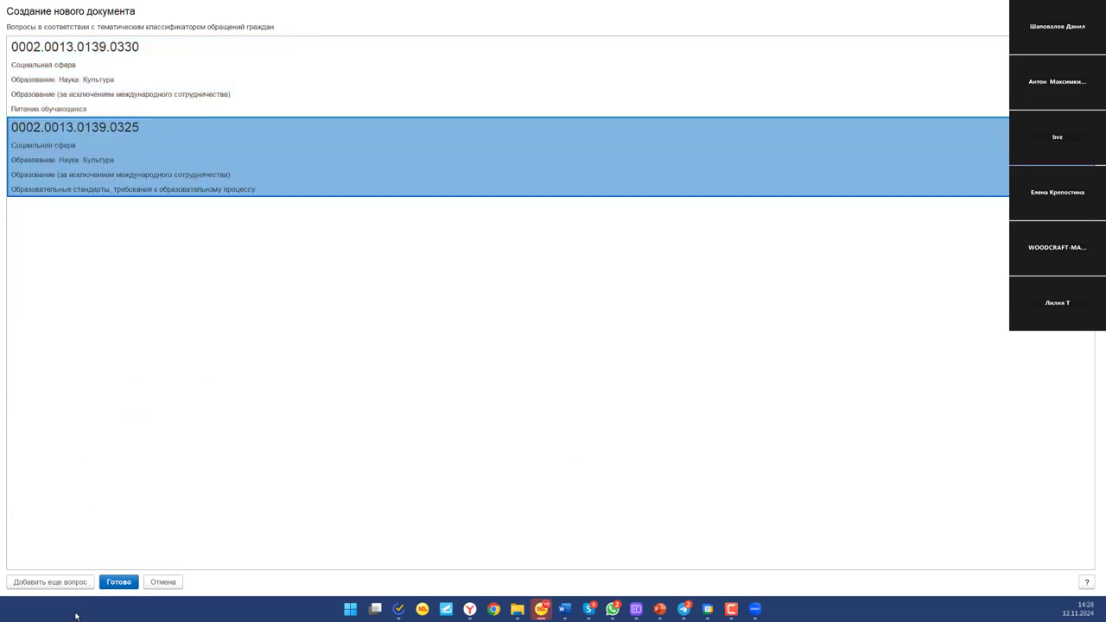
Step: Finish the question selection and enter «О питании школьников» as the new complaint's title
click(118, 582)
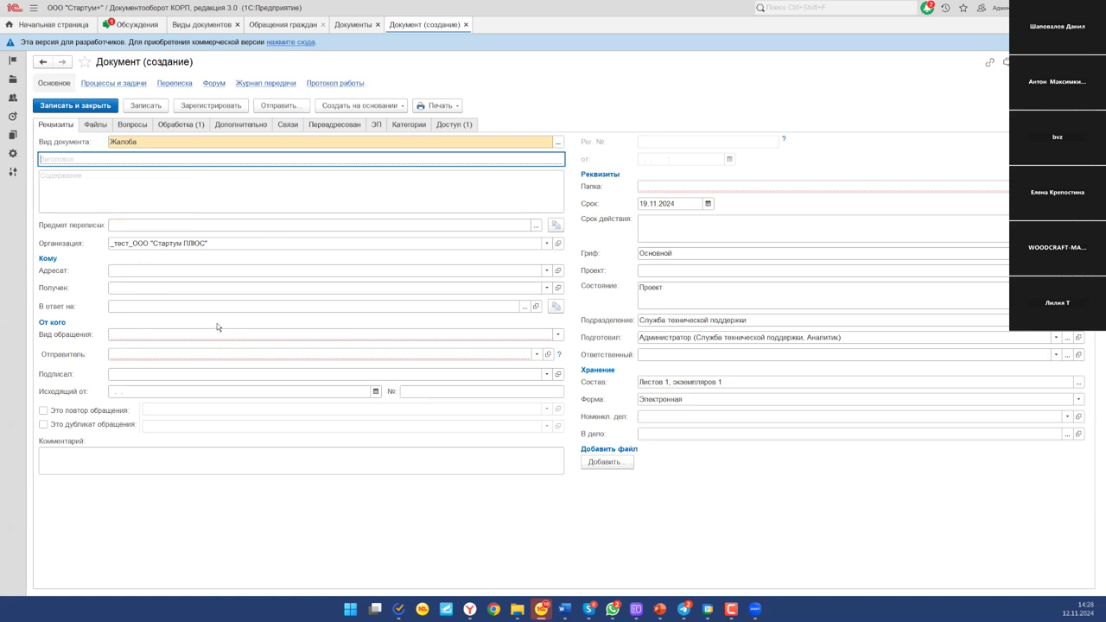
text(О питании )
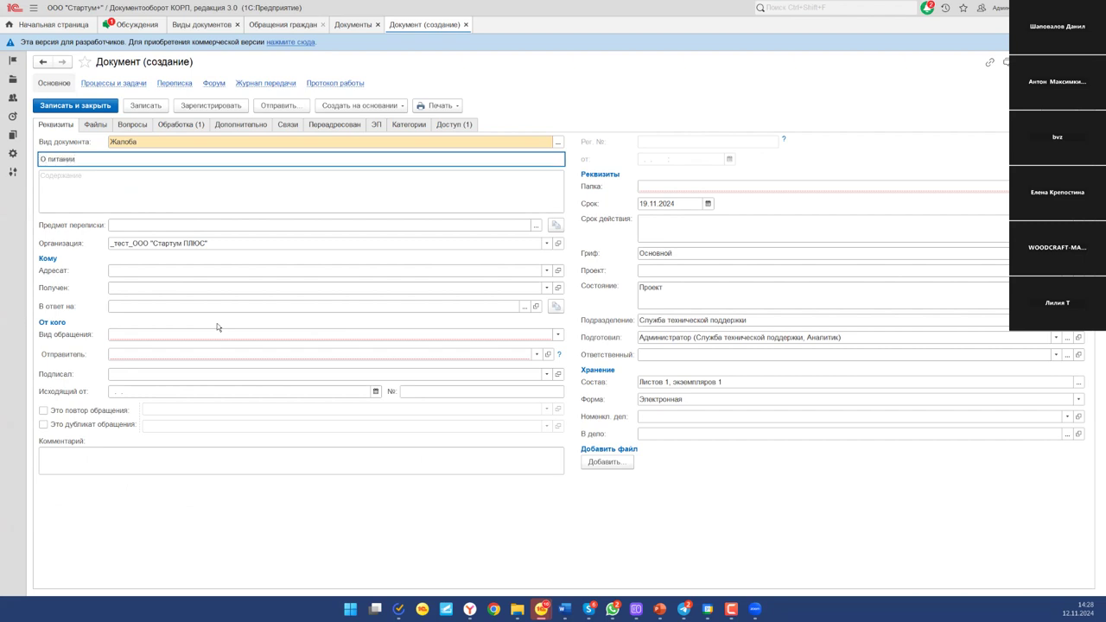
text(школьников)
key(Tab)
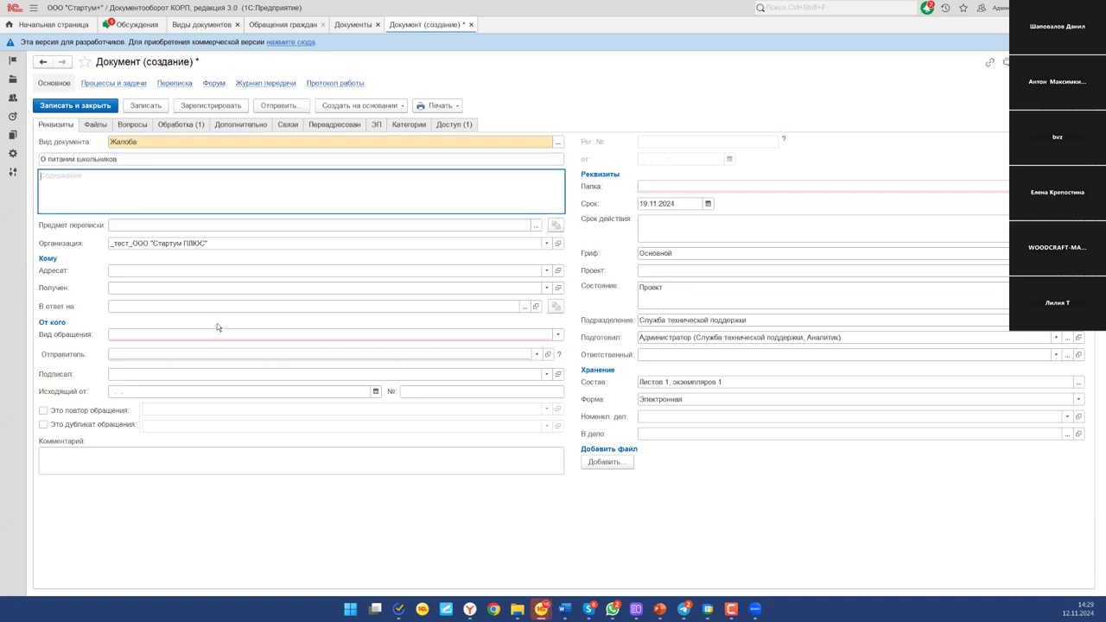
Step: Fill in the complaint's content with the lines «Краткое содержание...», «О чем», «Тезисы» and «Что нужно сделать»
text(Крато)
key(BackSpace)
text(кое соде)
text(ржание)
text(...)
text(О чем)
key(Return)
text(Тезисы )
text(Что не)
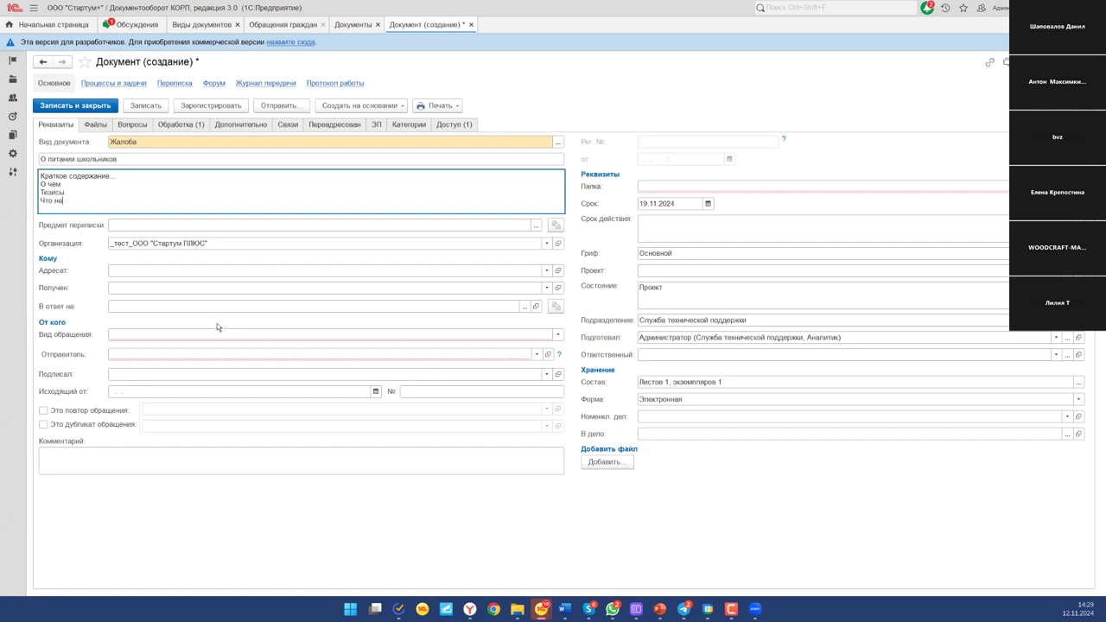
key(BackSpace)
text(ужно сделать)
Step: Set the correspondence subject (Предмет переписки) to the document ВХ-Общее-ООО "Снежный дом" of 06.06.2024
click(504, 226)
click(536, 225)
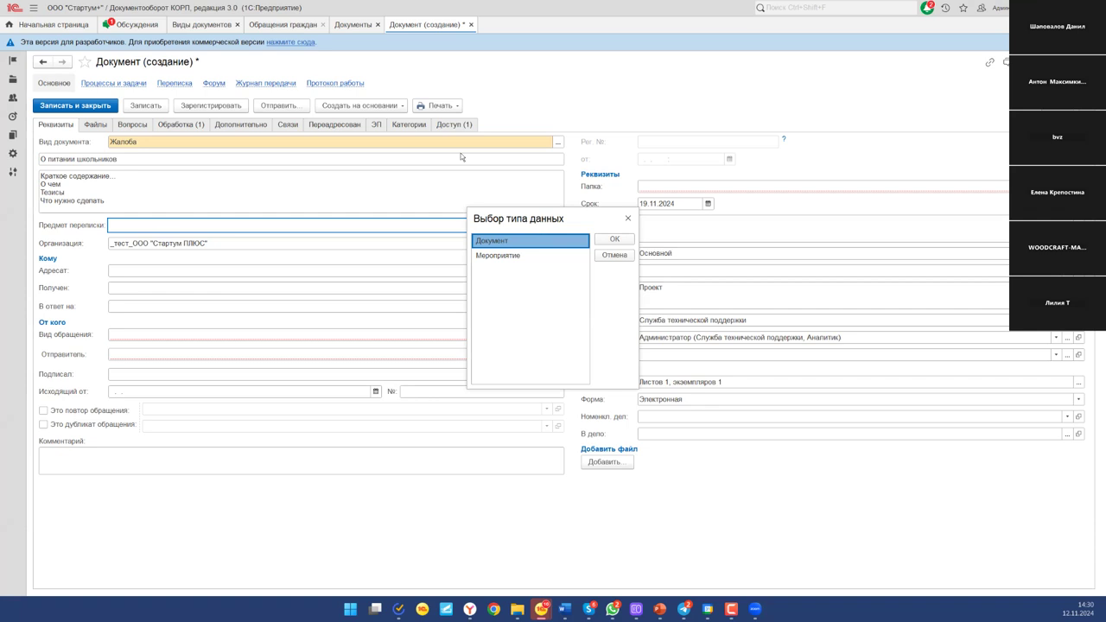
click(617, 242)
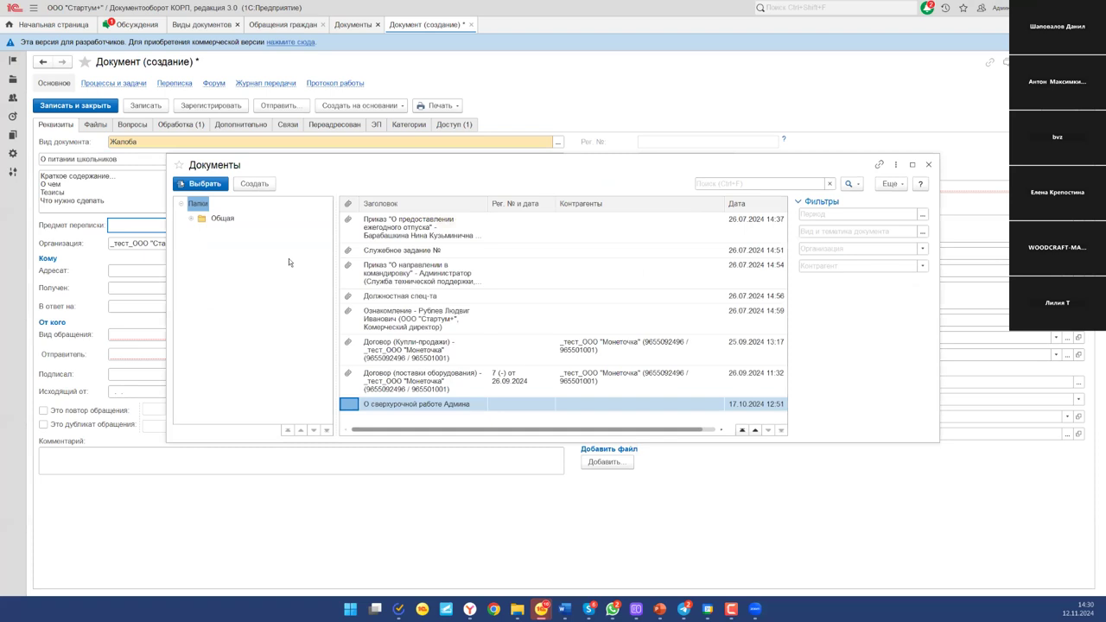
click(200, 205)
click(198, 221)
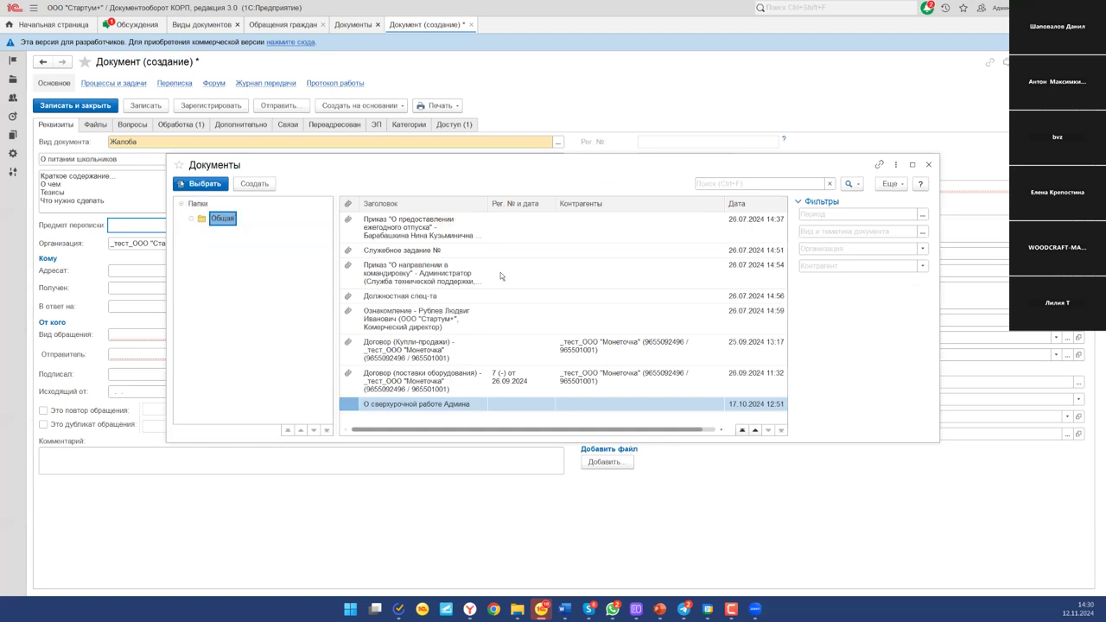
scroll(457, 357, up, 10)
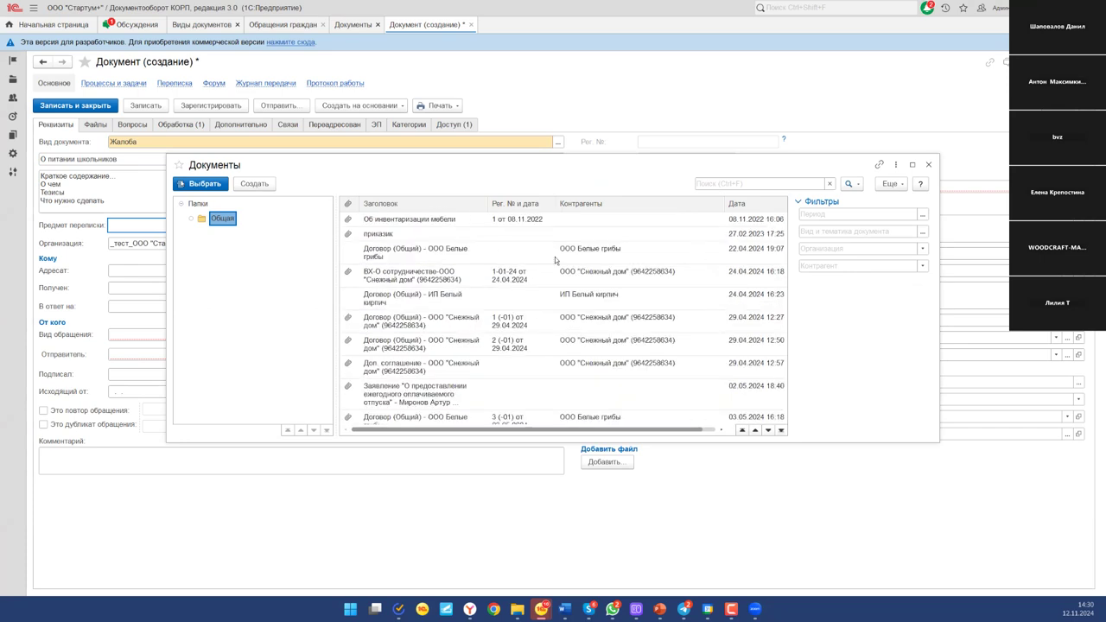
scroll(659, 283, up, 3)
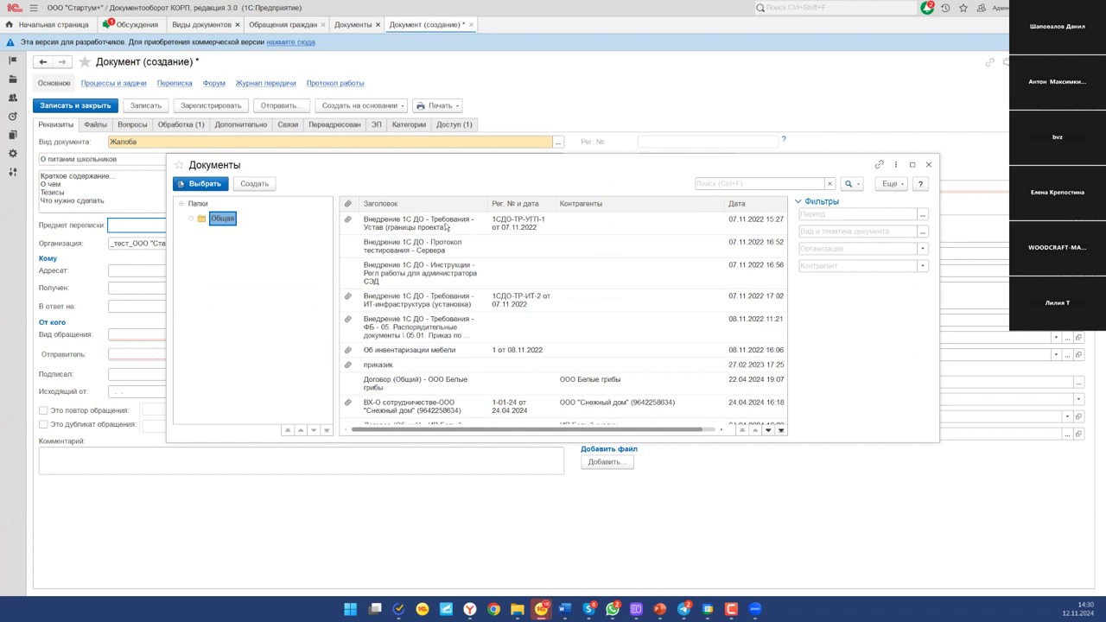
scroll(455, 285, down, 5)
click(451, 371)
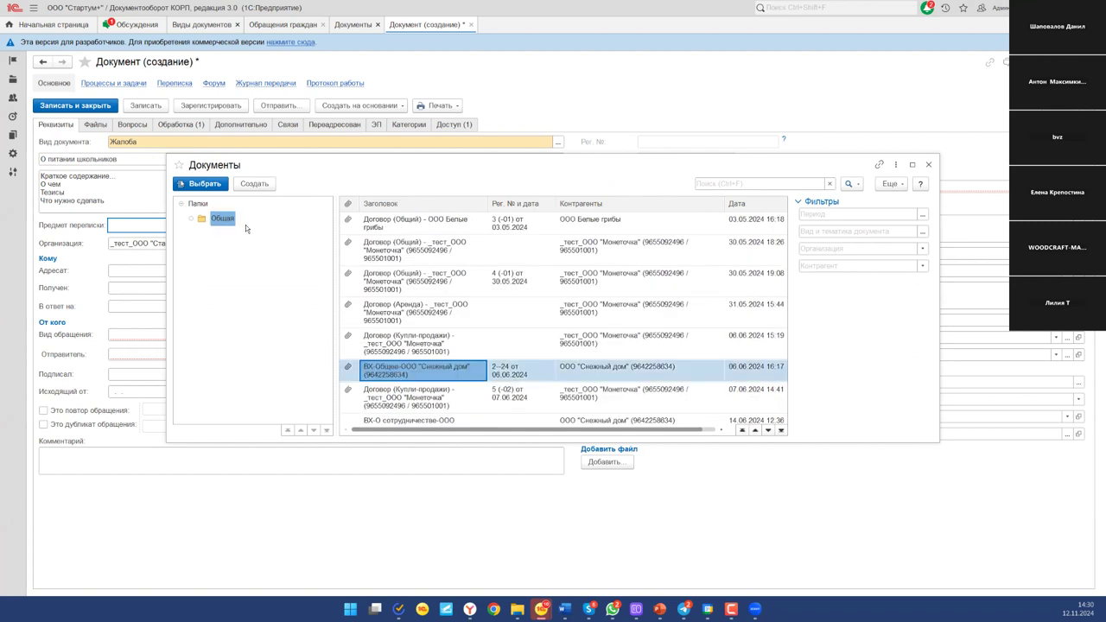
click(201, 183)
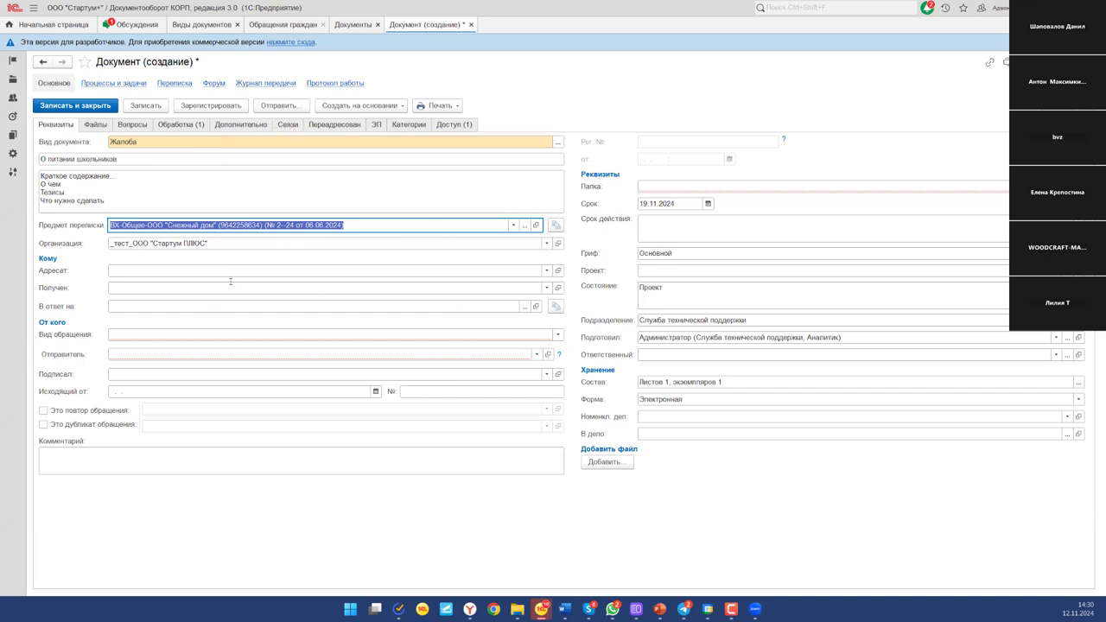
Step: Set the addressee to Администратор (Служба технической поддержки, Аналитик) and the receipt method (Получен) to Почта
click(129, 270)
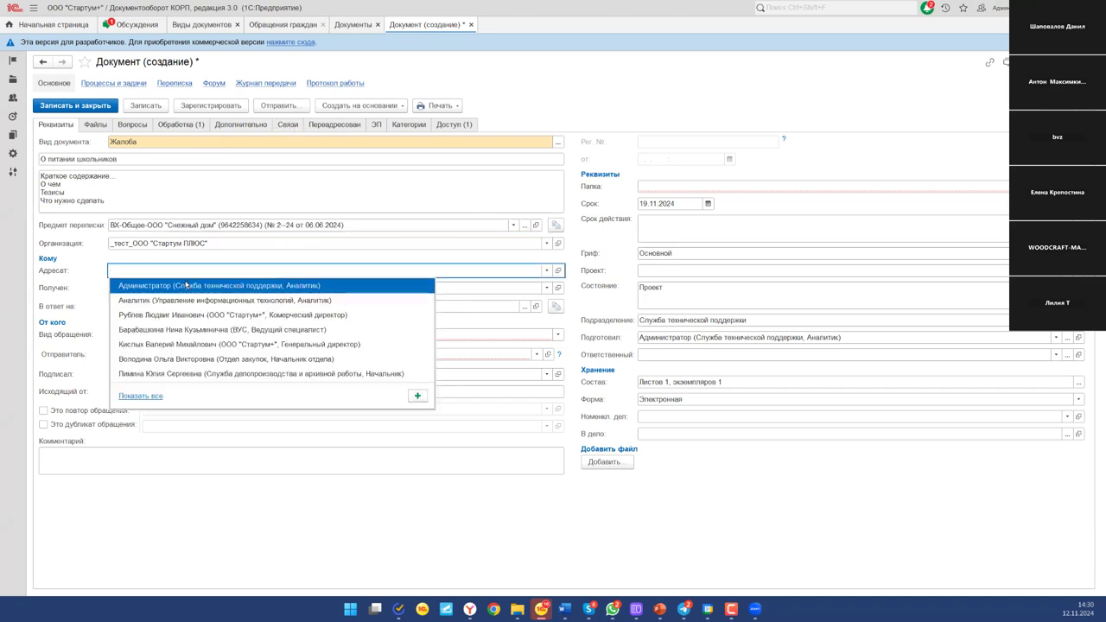
click(185, 285)
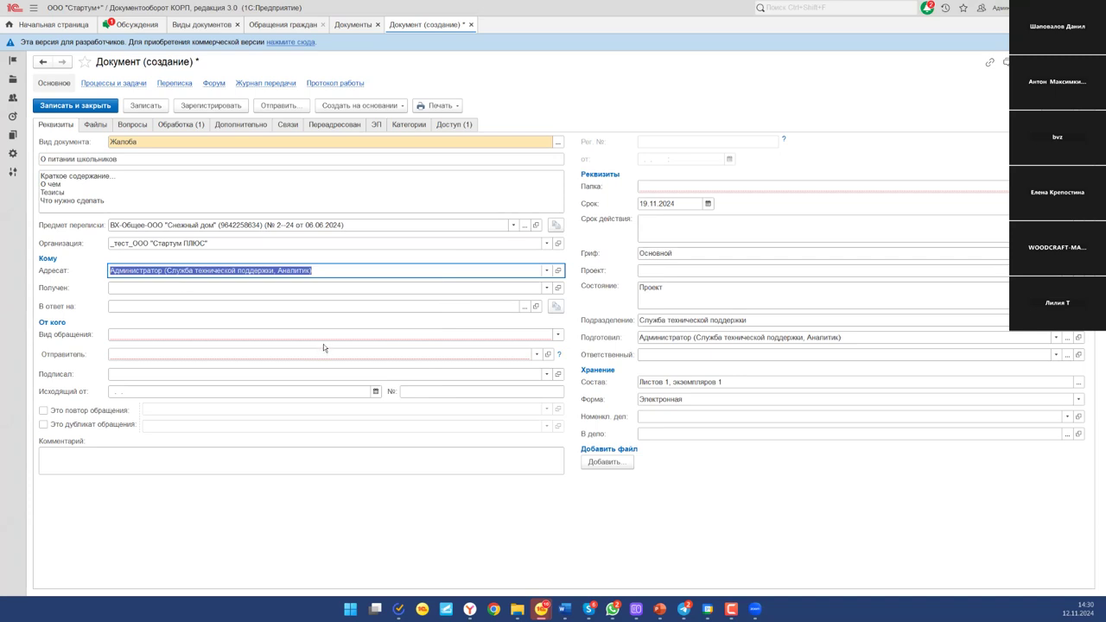
click(150, 290)
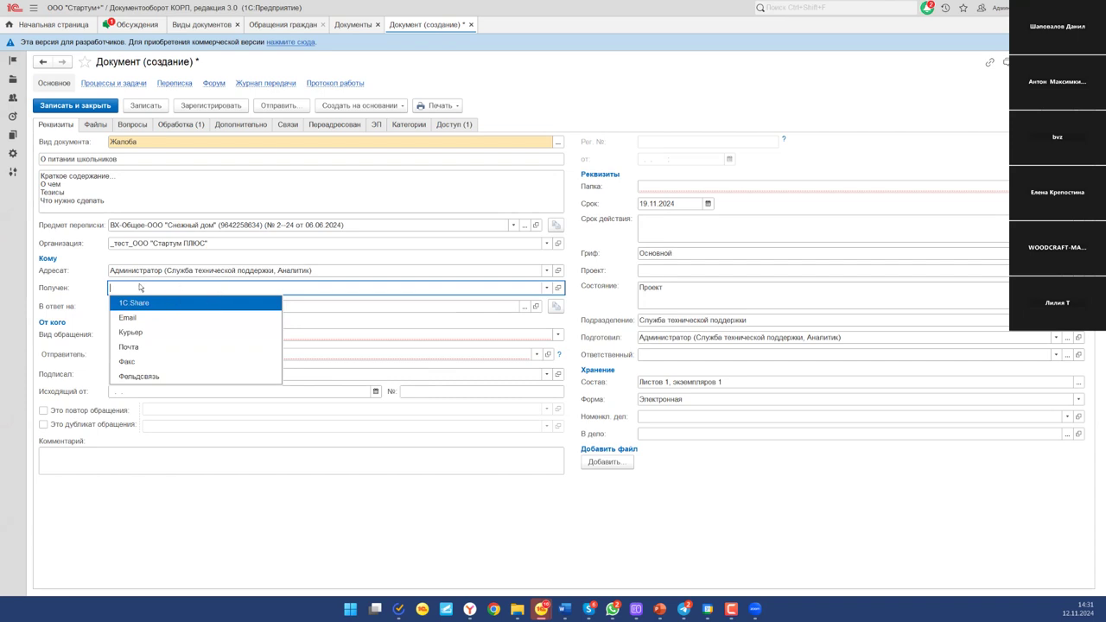
click(187, 350)
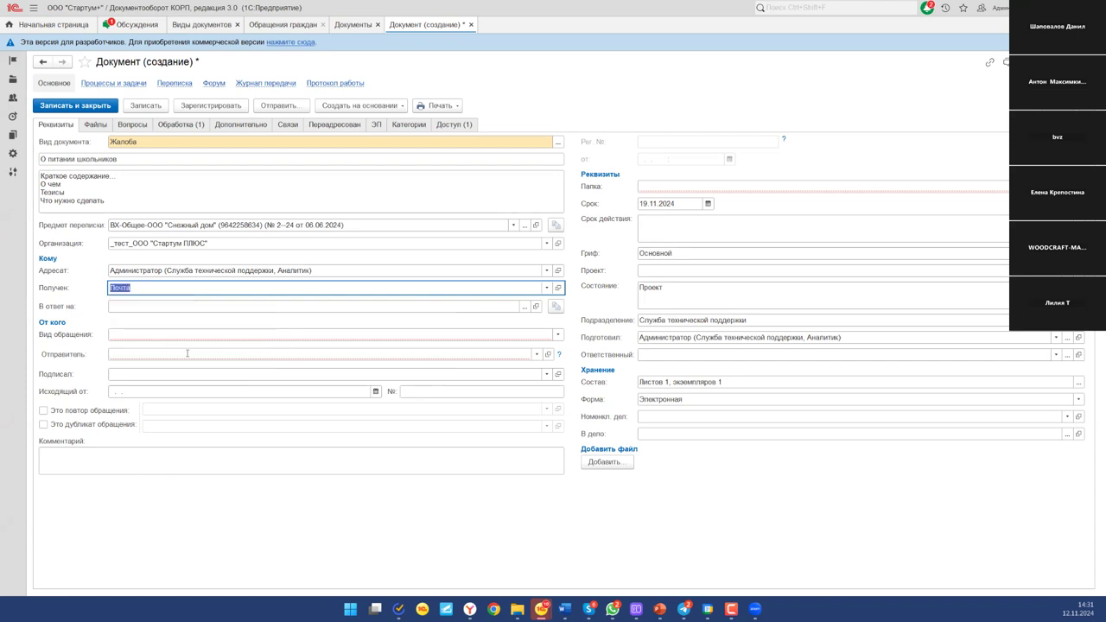
Step: Set the complaint's В ответ на reference to the information letter № 2 от 26.06.2024
click(523, 307)
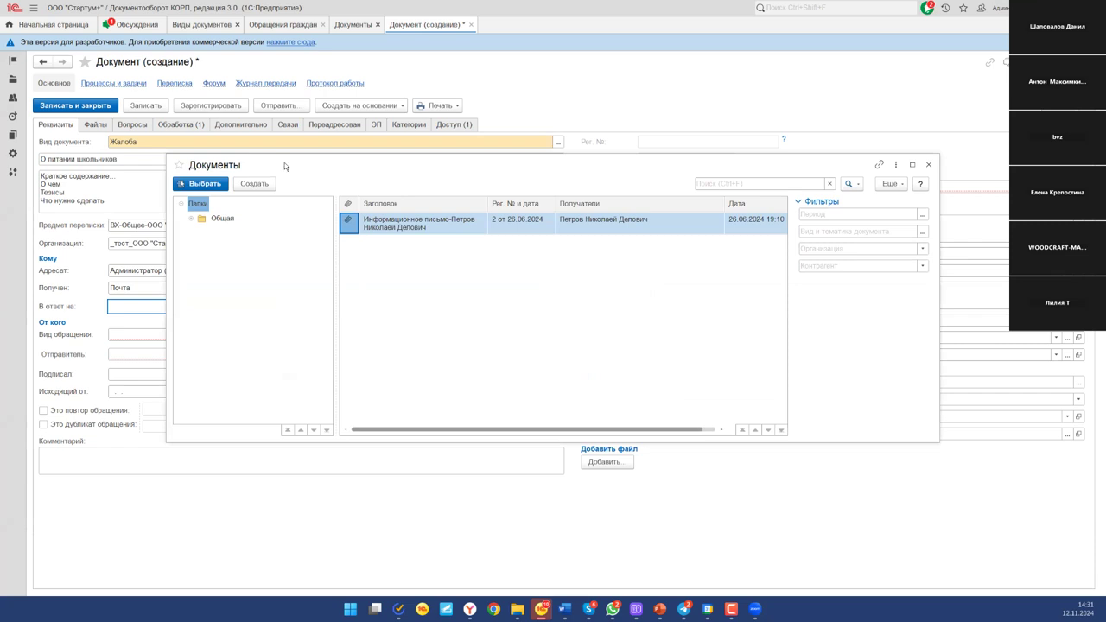
drag(284, 162, 296, 164)
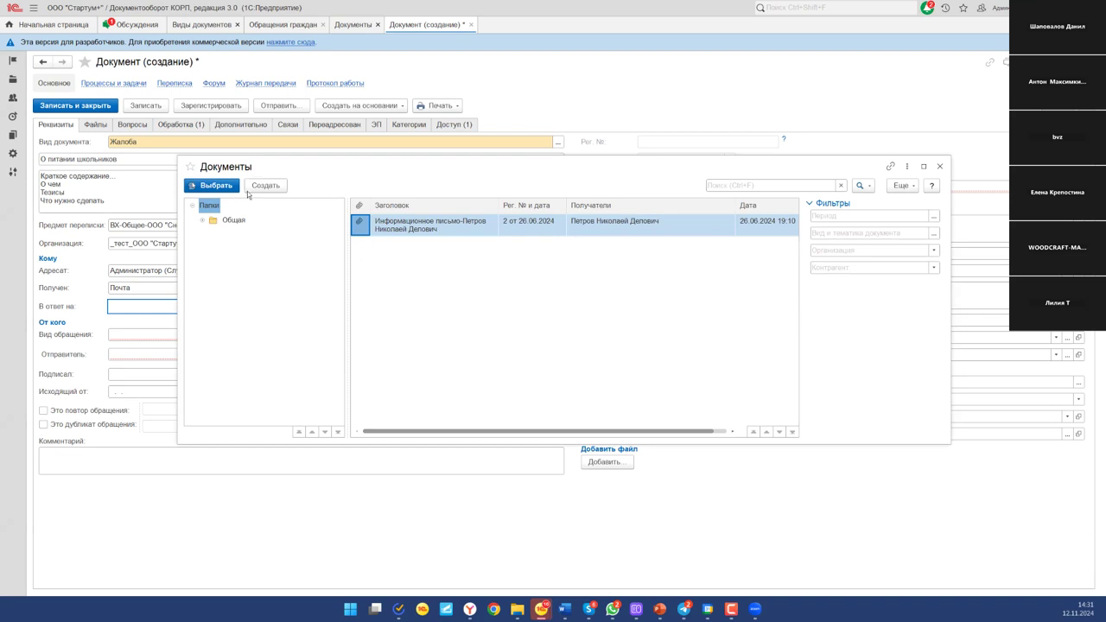
click(211, 186)
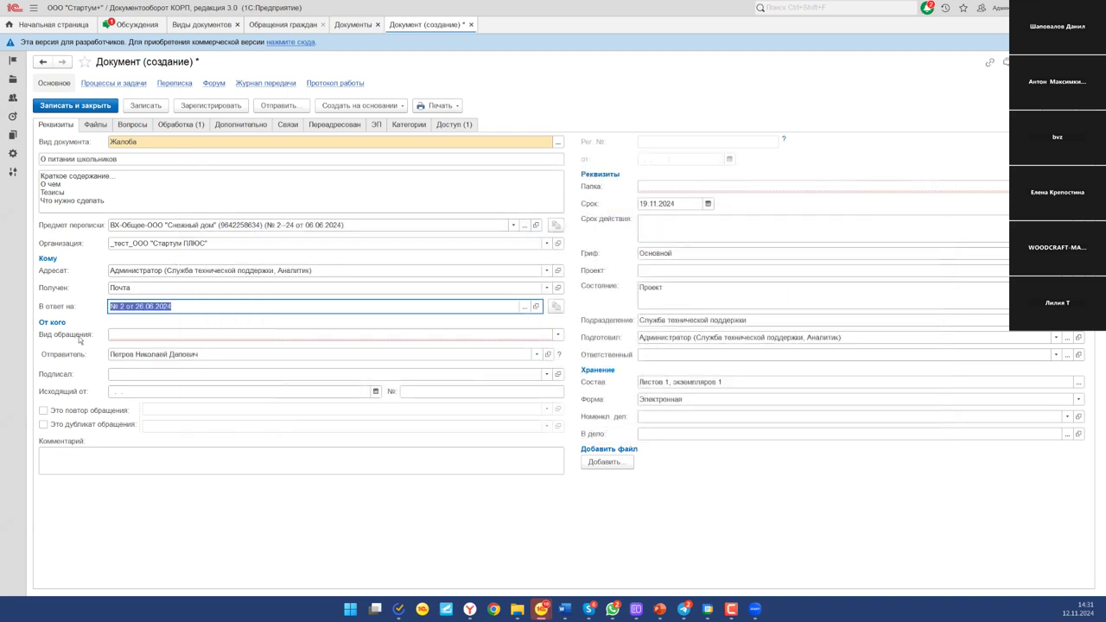
Step: Set the appeal type (Вид обращения) to Персональное and fill in Подписал with the sender's contact person
click(141, 334)
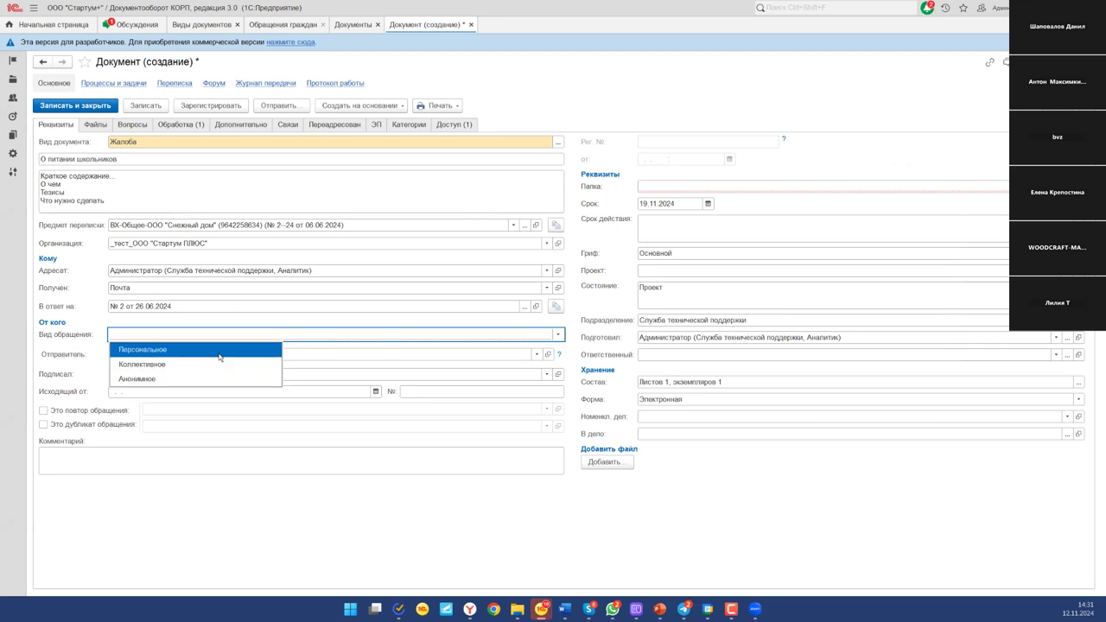
click(221, 350)
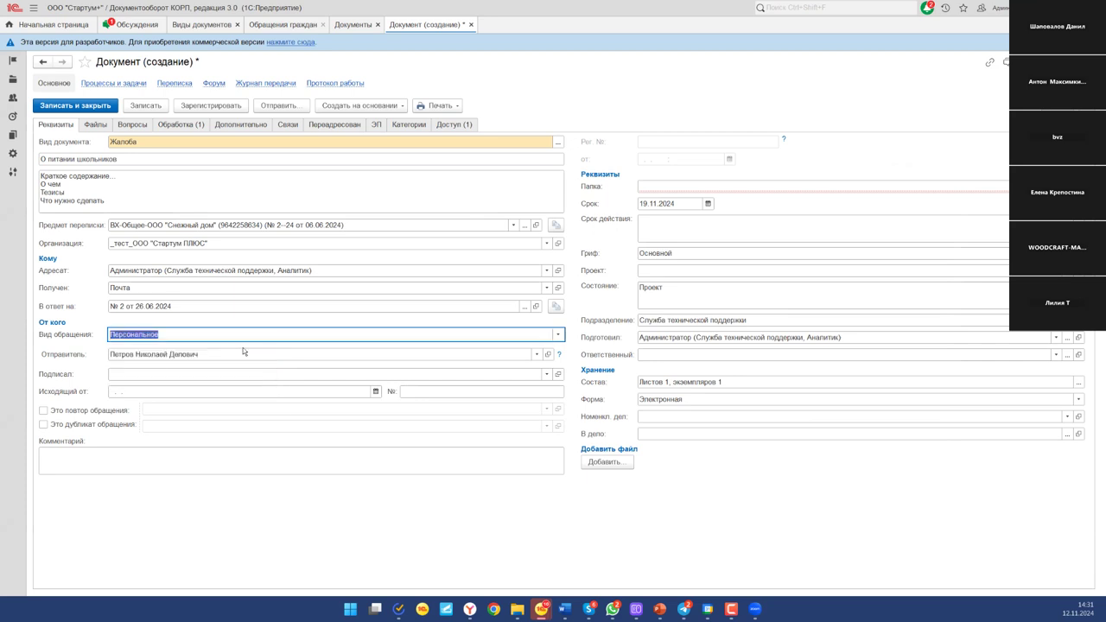
click(545, 374)
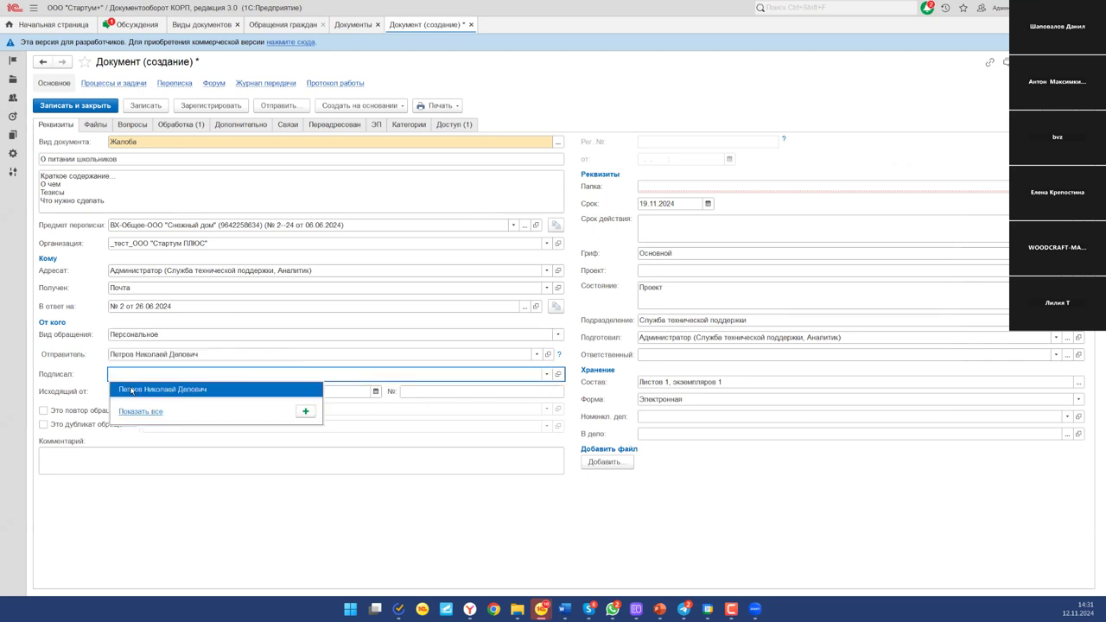
click(132, 379)
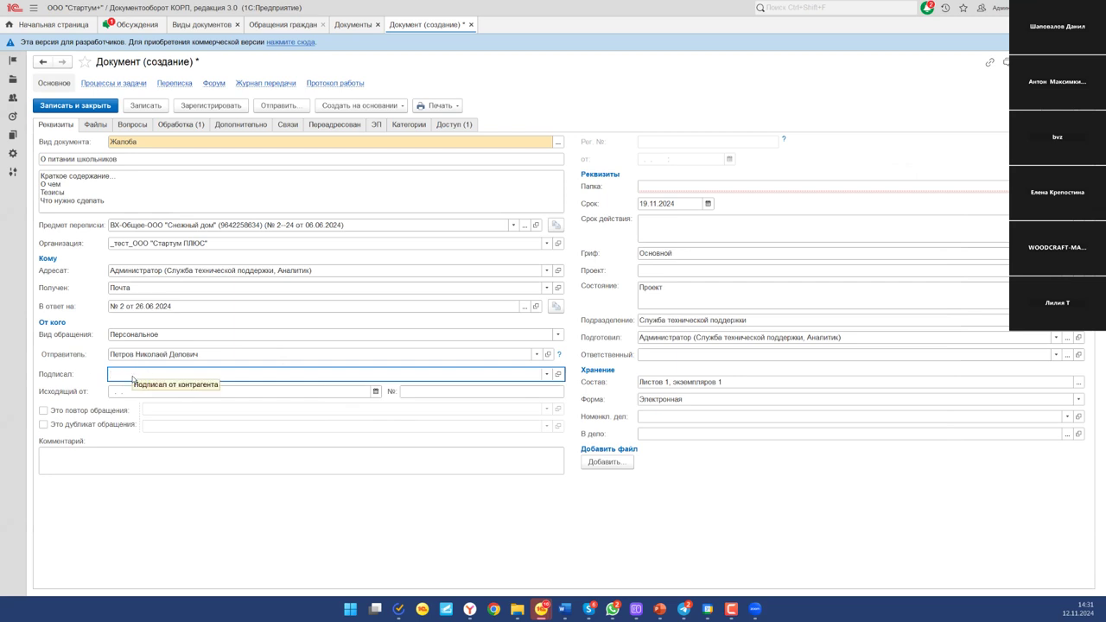
click(547, 374)
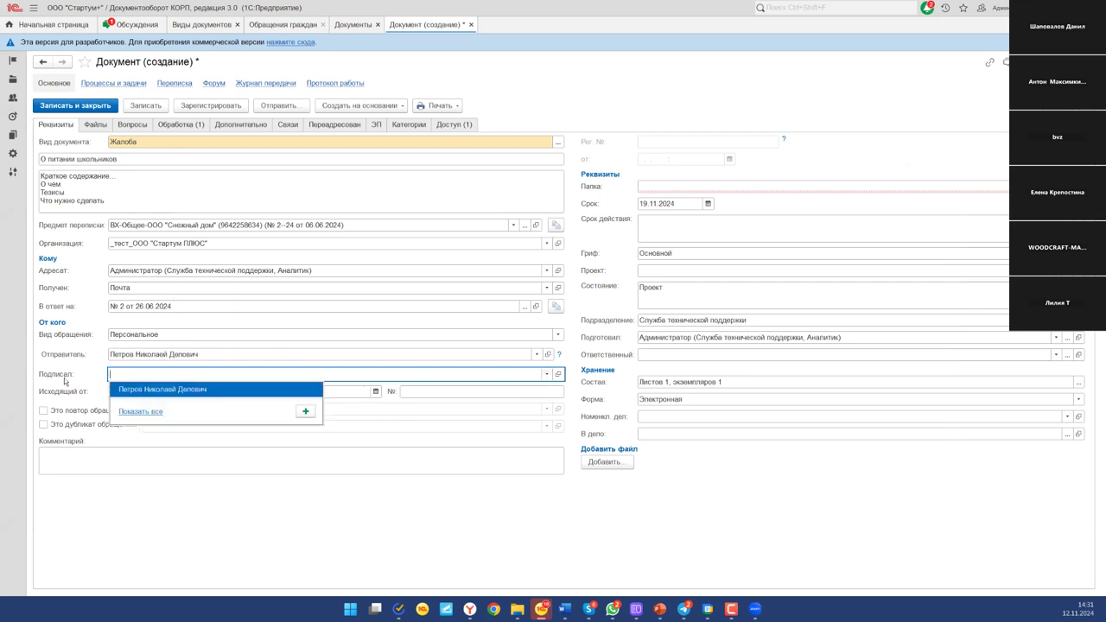
click(121, 390)
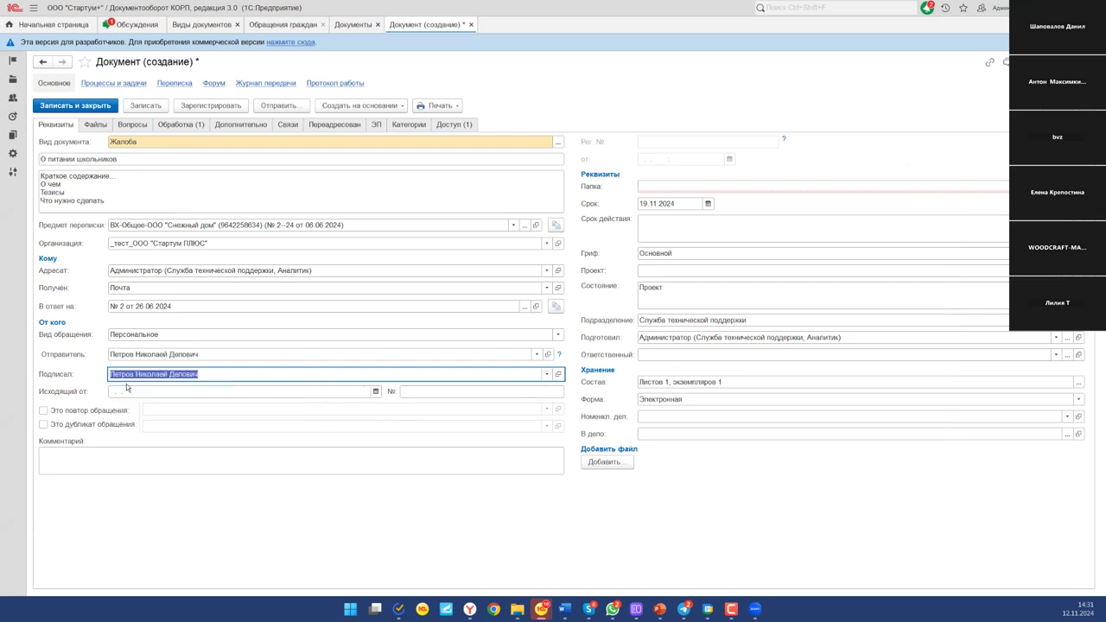
Step: Open the sender's counterparty card, check its list of contact persons and return to the complaint
click(536, 354)
click(550, 354)
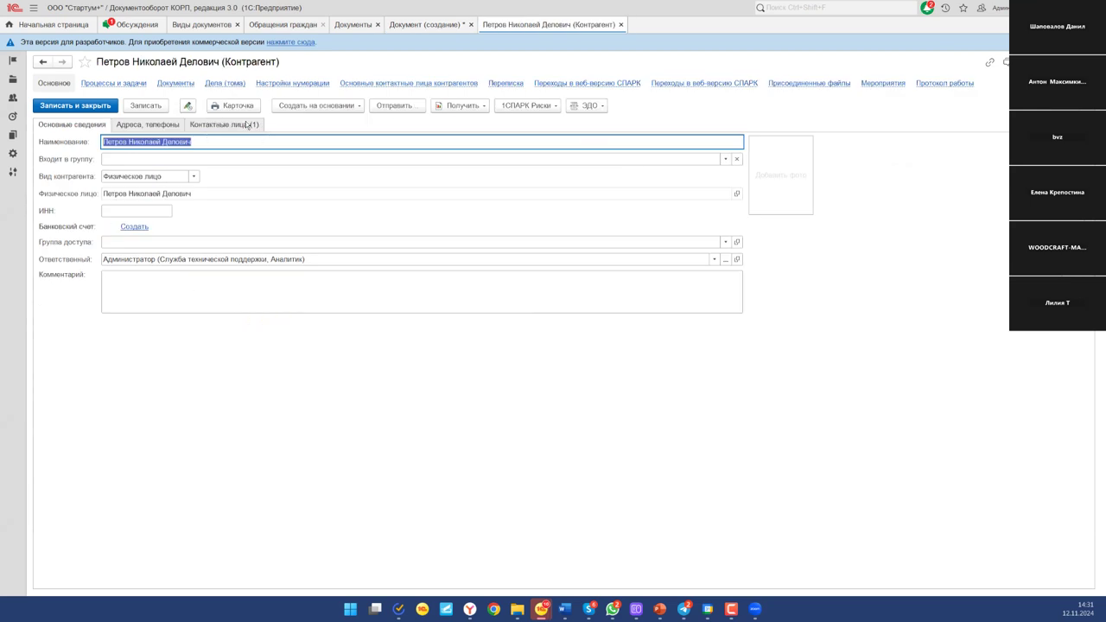
click(252, 127)
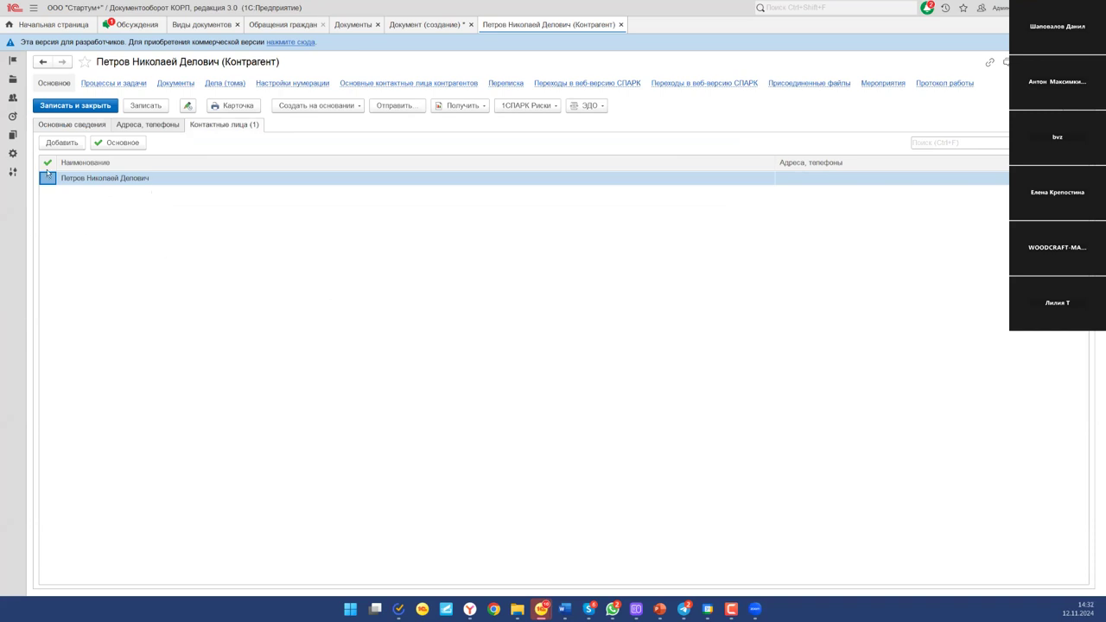
key(ctrl+Return)
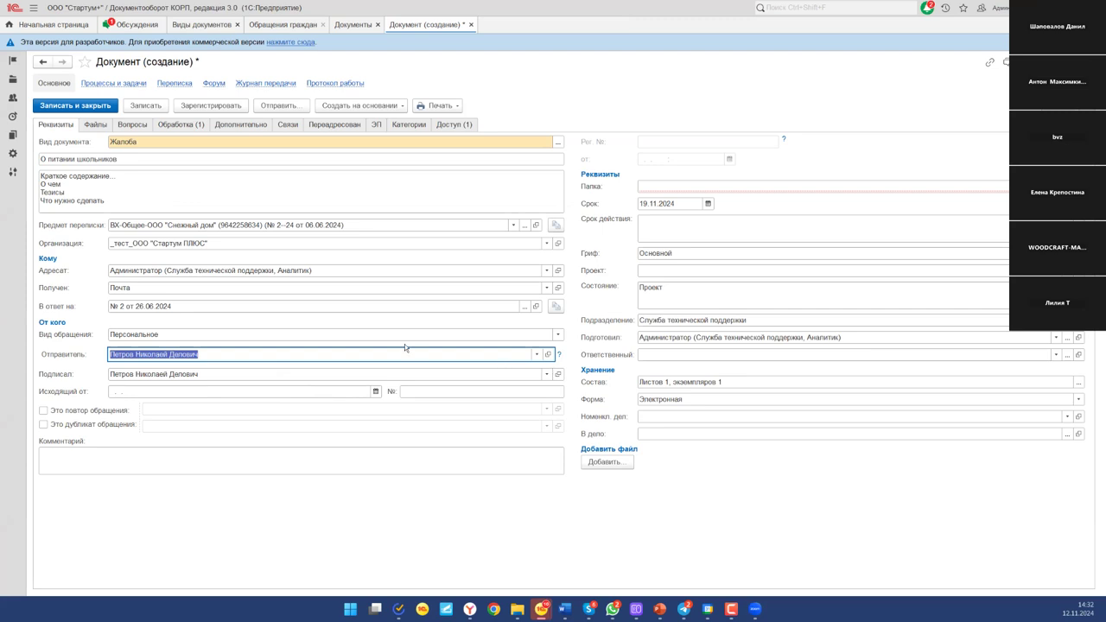
click(148, 393)
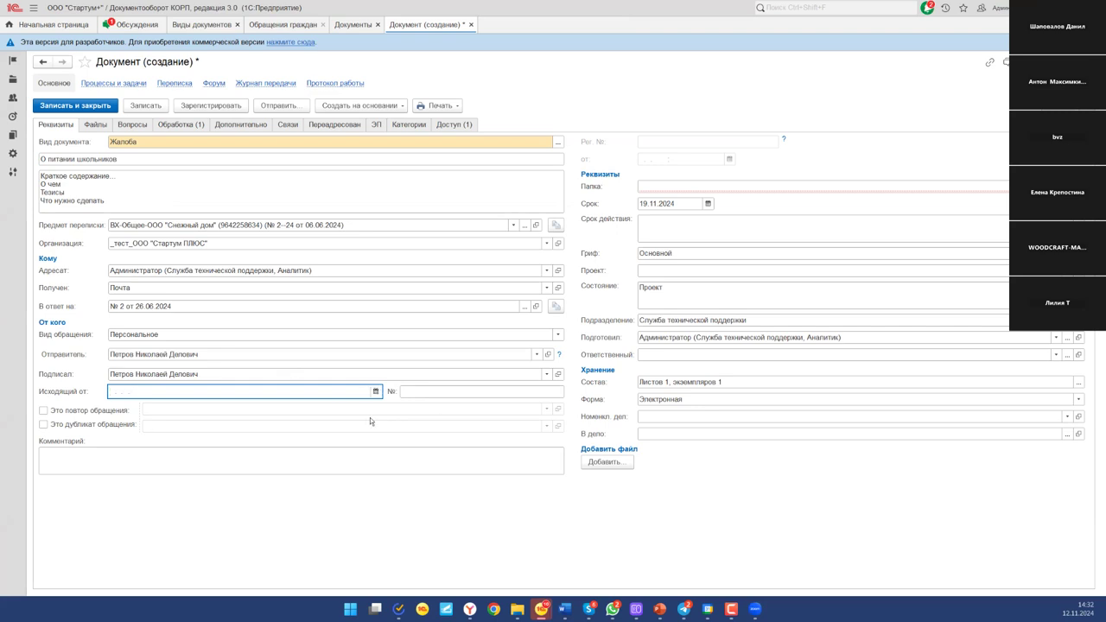
click(376, 391)
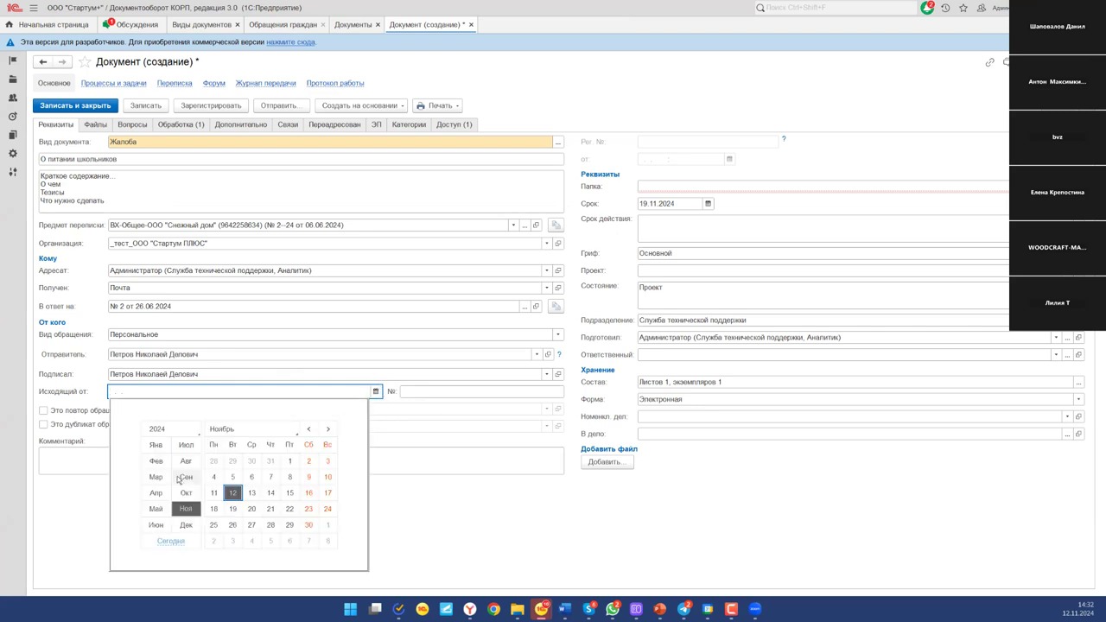
click(232, 492)
click(480, 390)
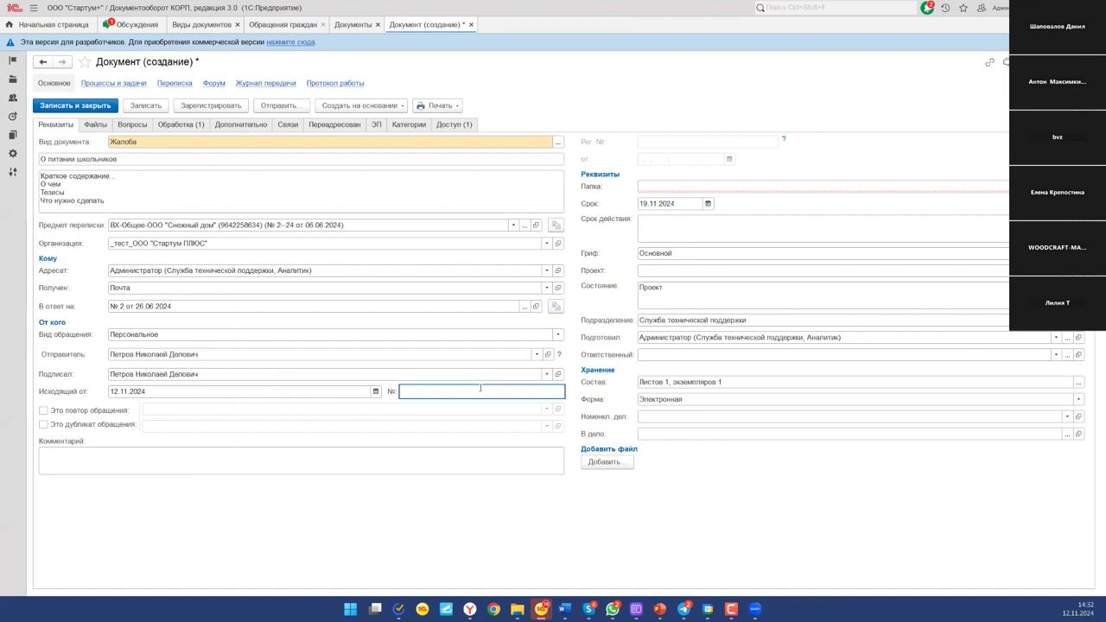
text(им)
text(-12-12-11)
text(1111)
Step: Mark the complaint as a duplicate appeal and choose the Ознакомление document of 26.07.2024 as the original
click(43, 424)
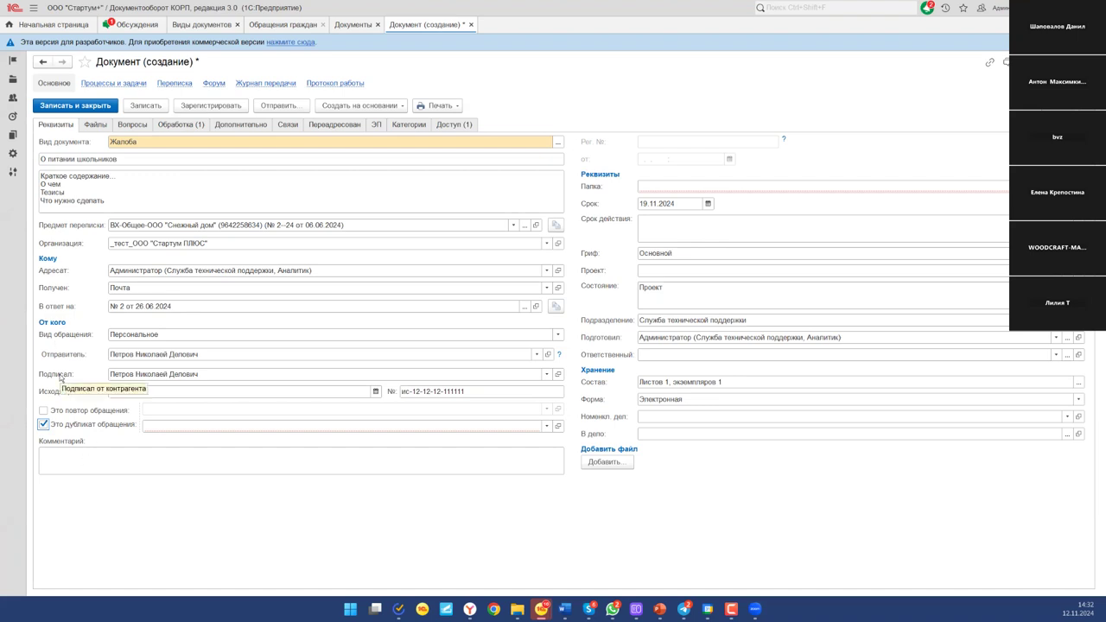
click(540, 451)
click(546, 427)
click(169, 497)
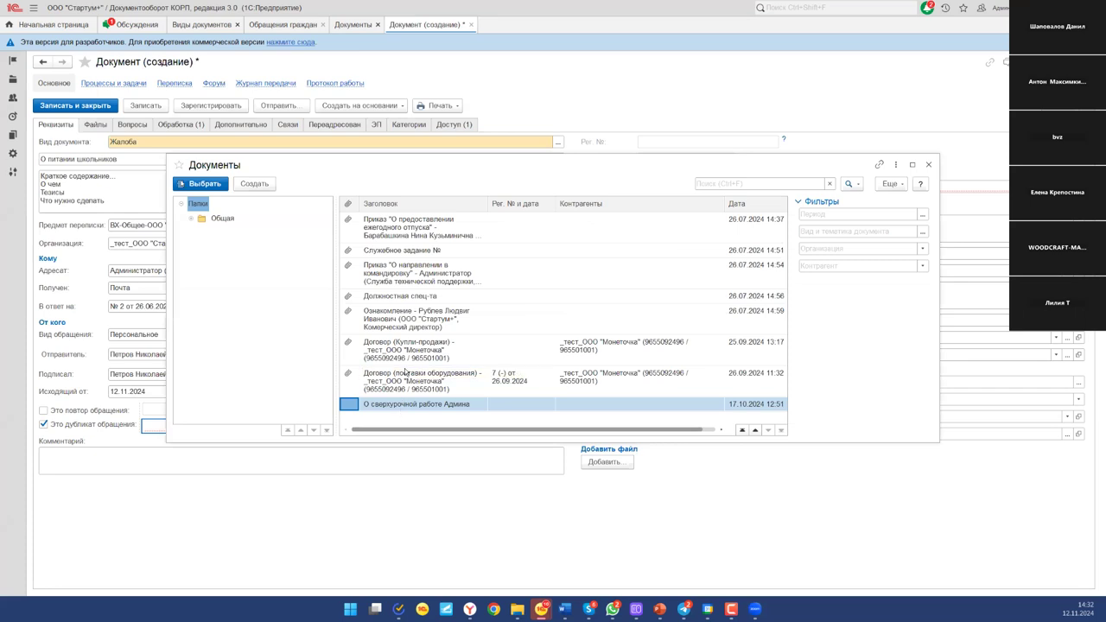
double_click(412, 322)
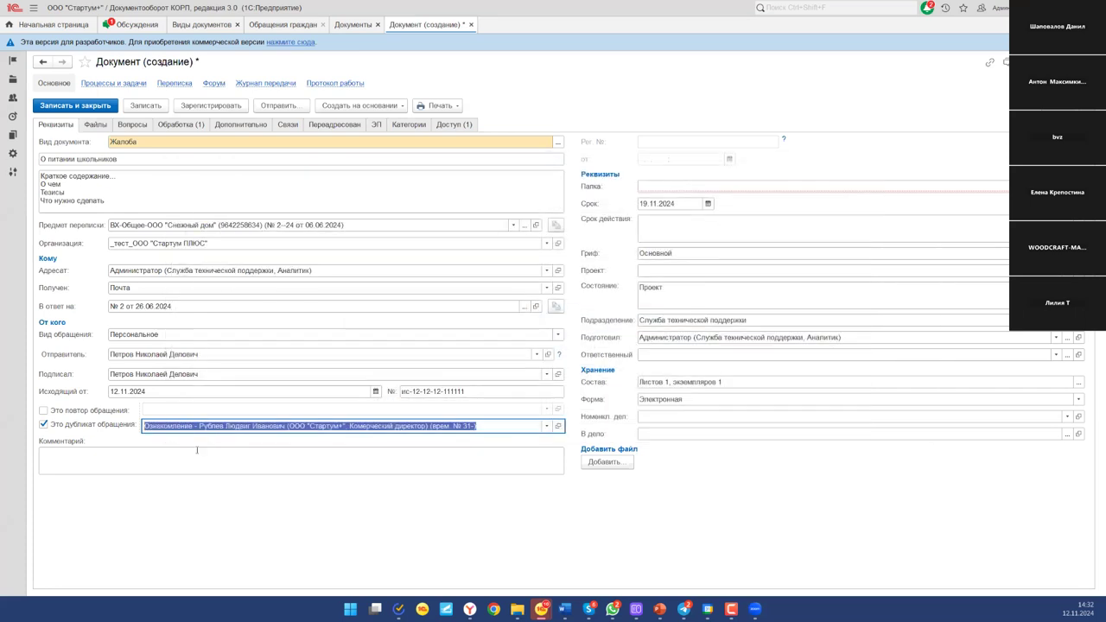
Step: Set the complaint's folder (Папка) to Общая
click(196, 450)
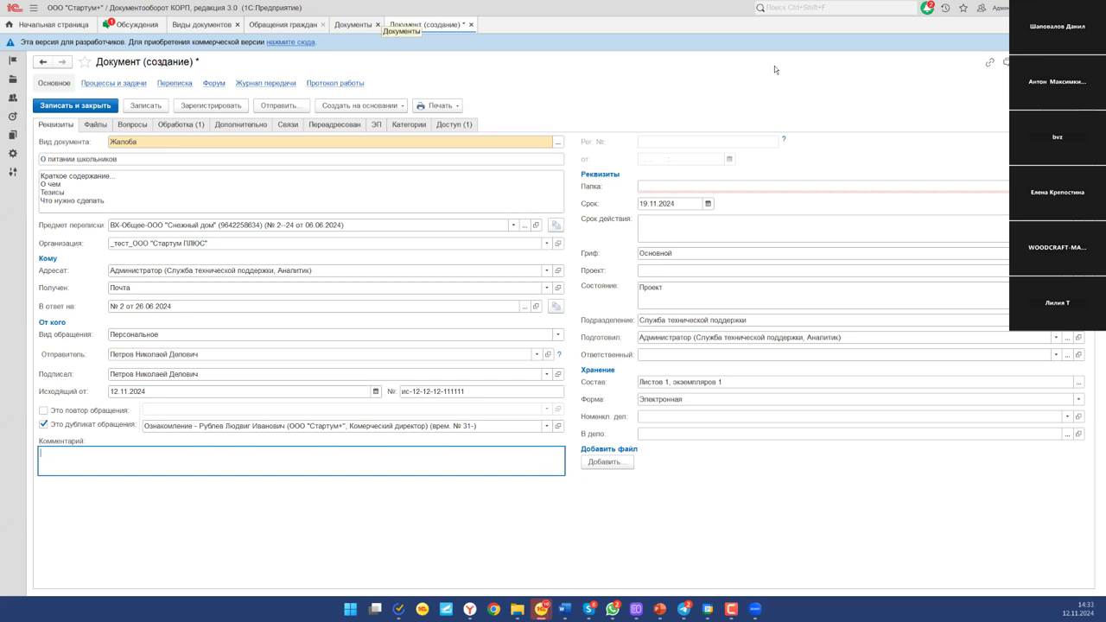
click(723, 190)
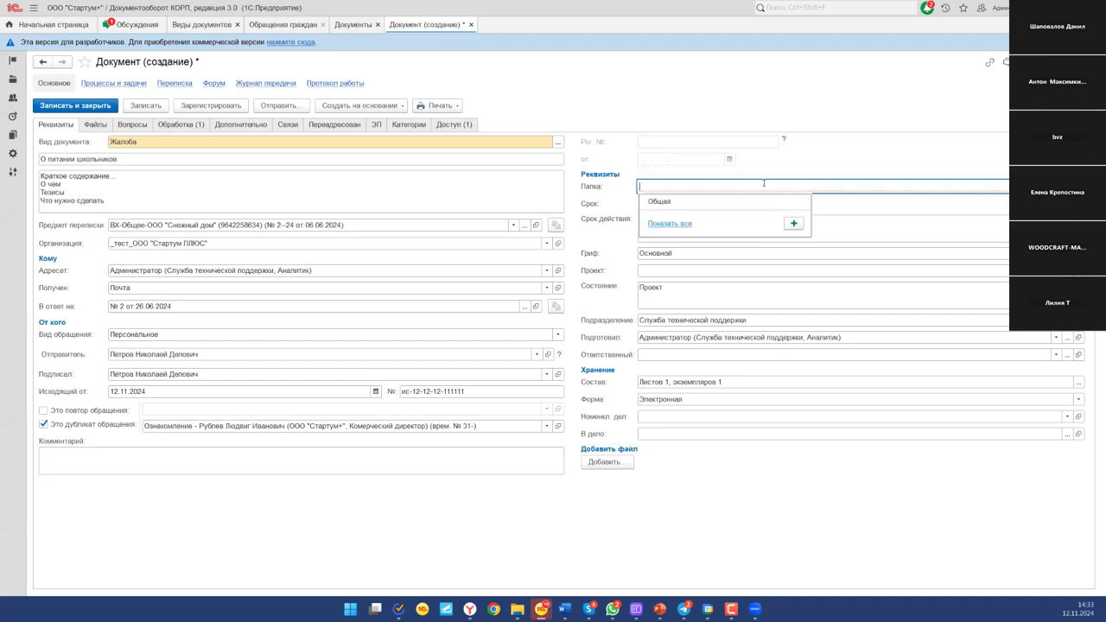
click(688, 200)
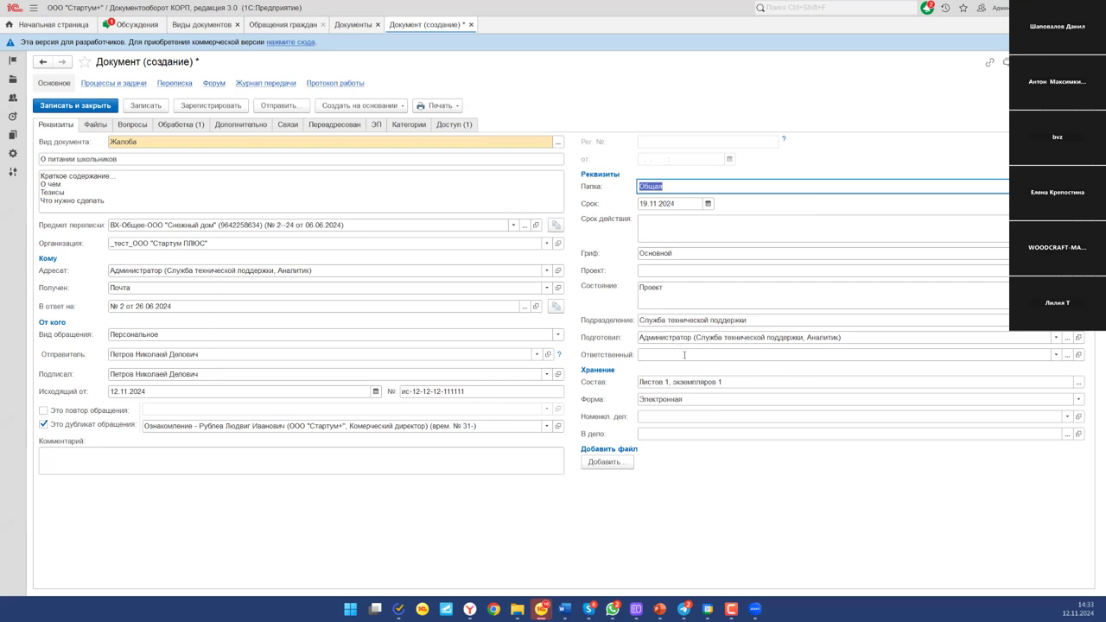
Step: Look through the 2024 case nomenclature sections 02 Департамент кадров and 01 Администрация, and leave the list without choosing a case
click(681, 417)
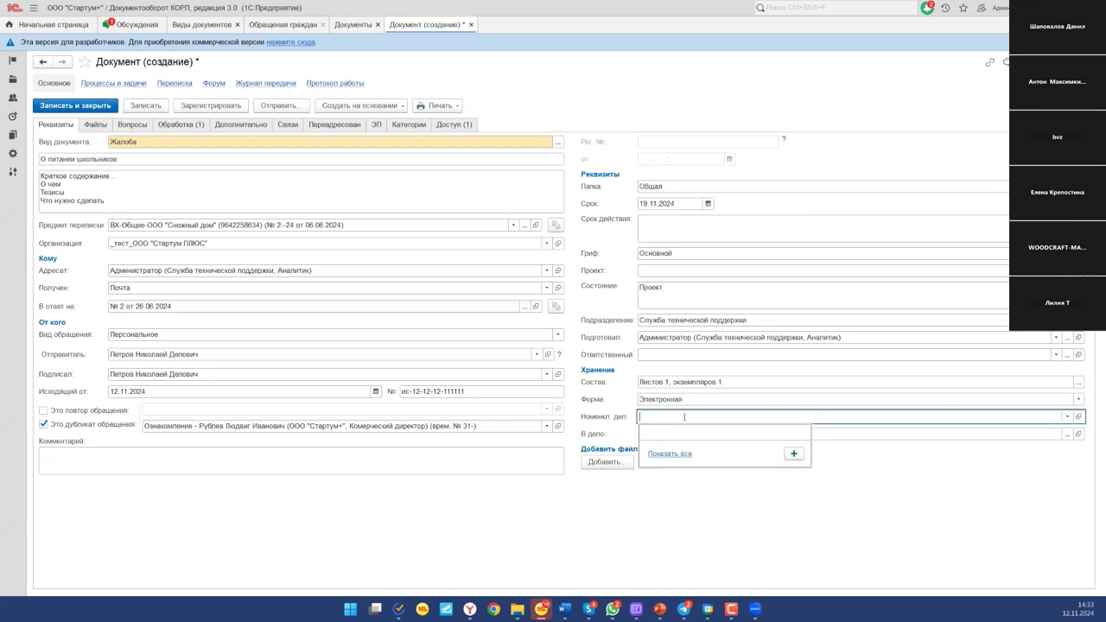
click(670, 453)
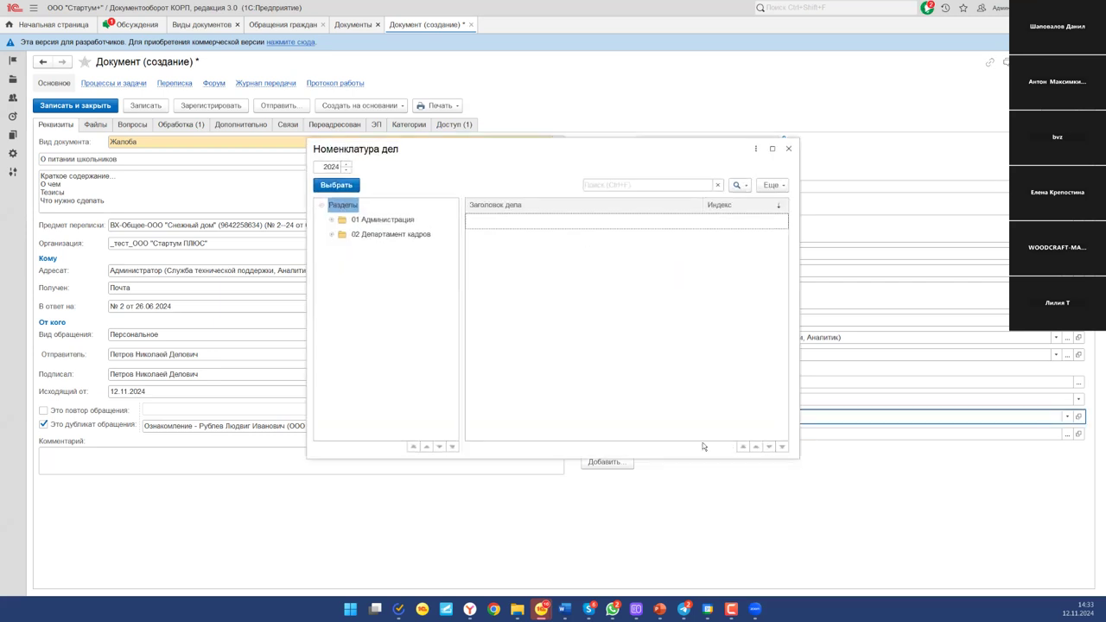
click(388, 234)
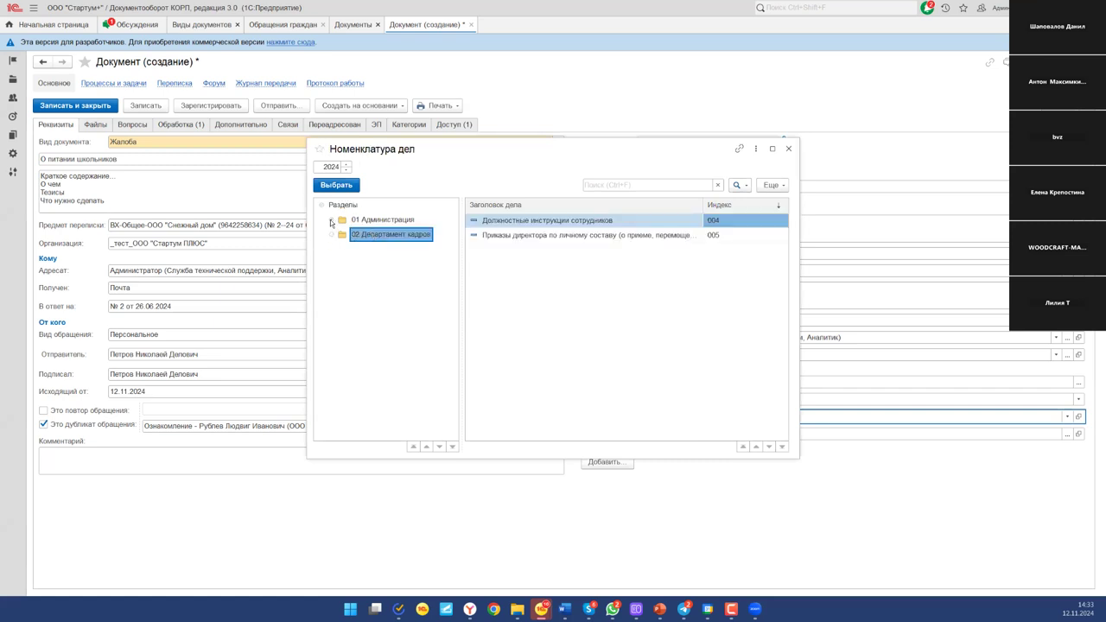
click(344, 220)
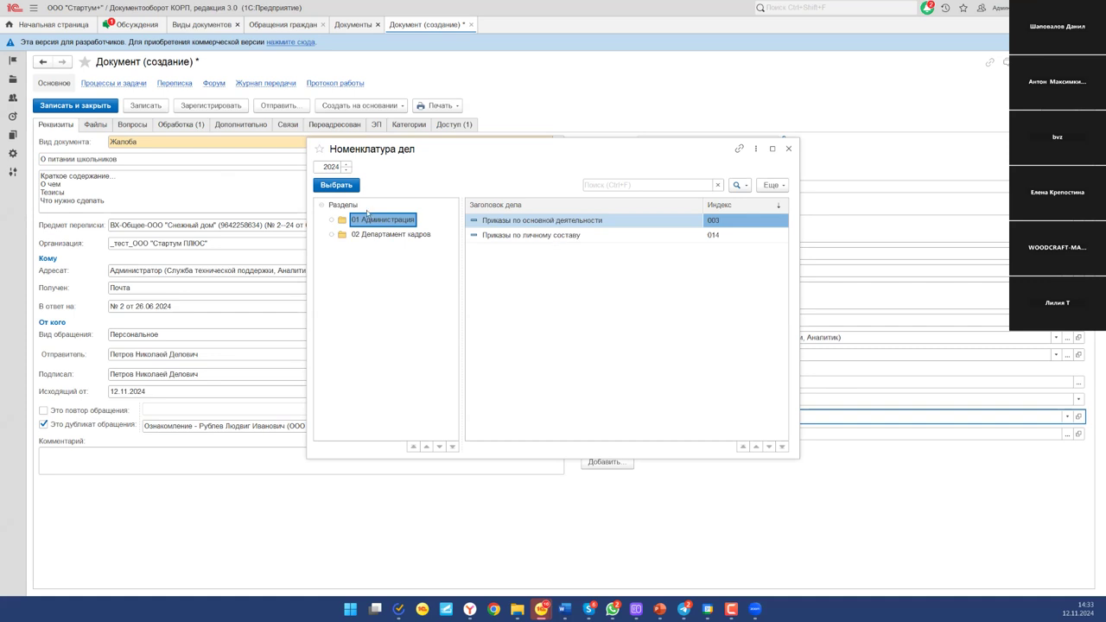
click(344, 206)
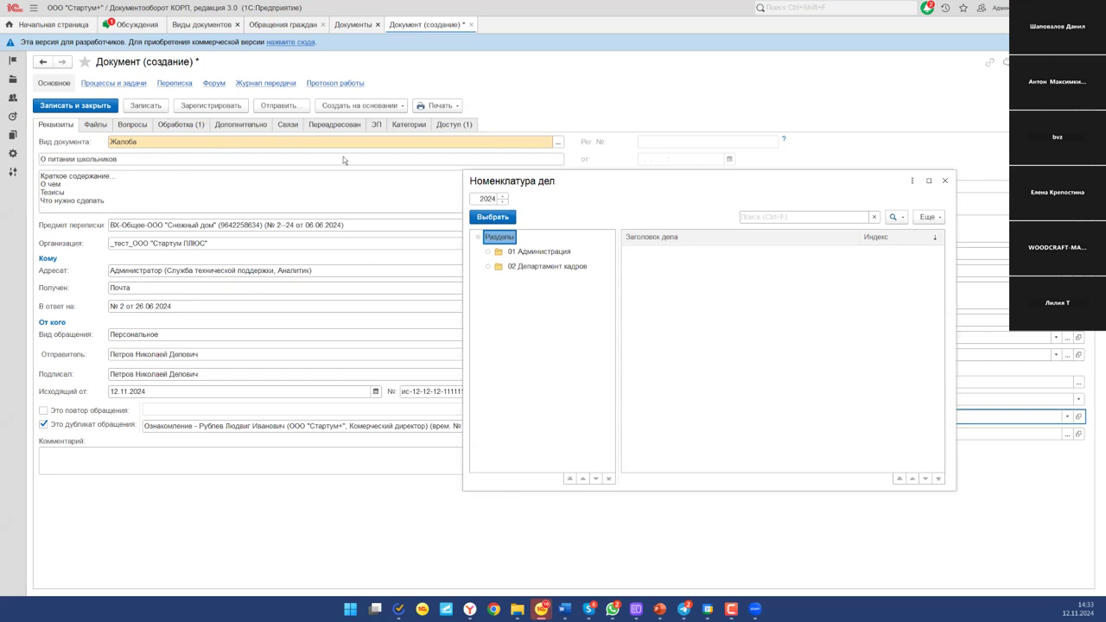
click(944, 180)
Step: Set the complaint's storage form to Бумажная and select Обращения граждан in the full case nomenclature list
click(683, 401)
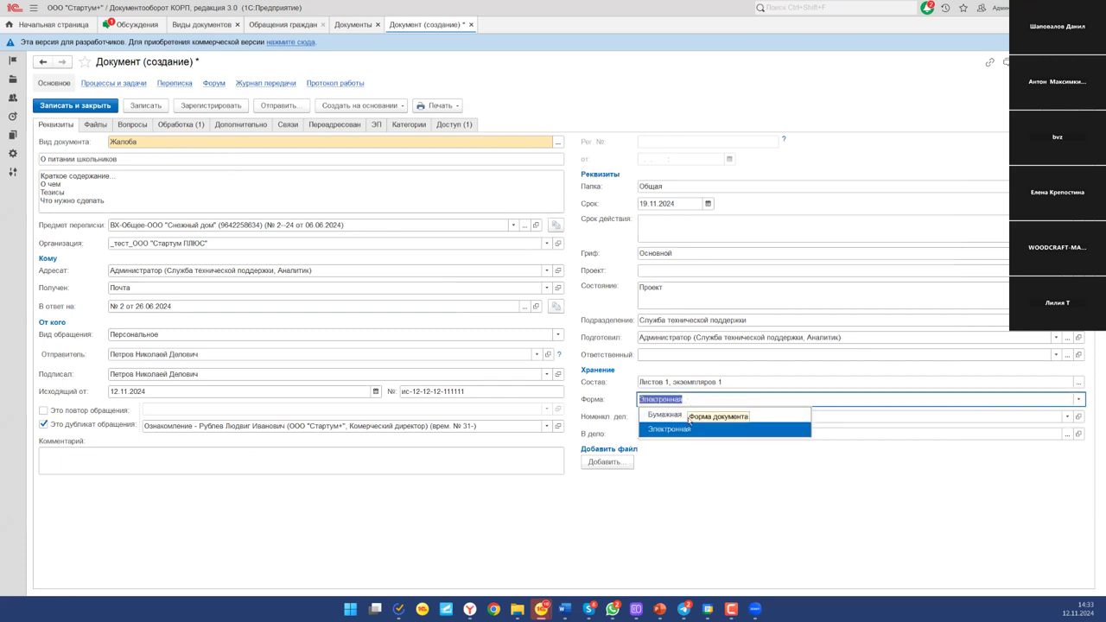
click(687, 418)
click(679, 416)
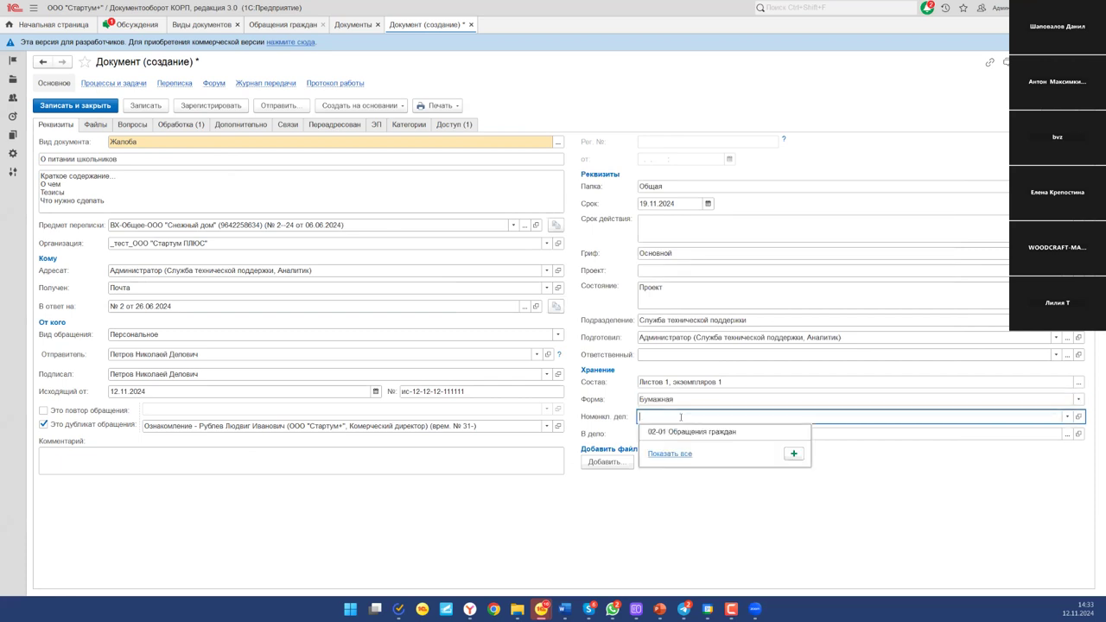
click(670, 454)
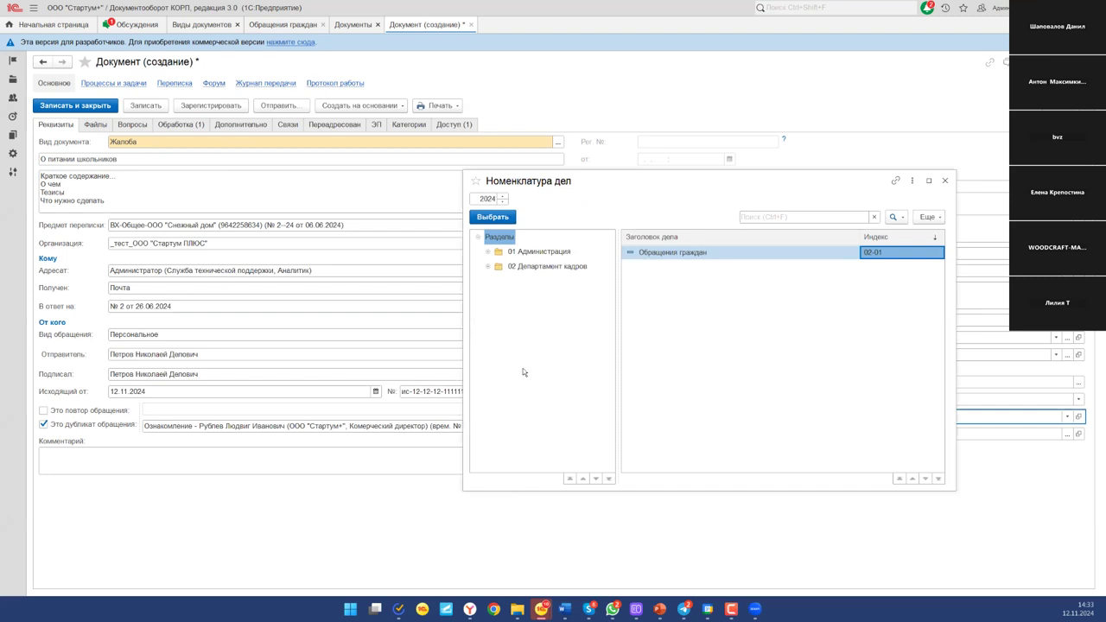
drag(587, 185, 574, 185)
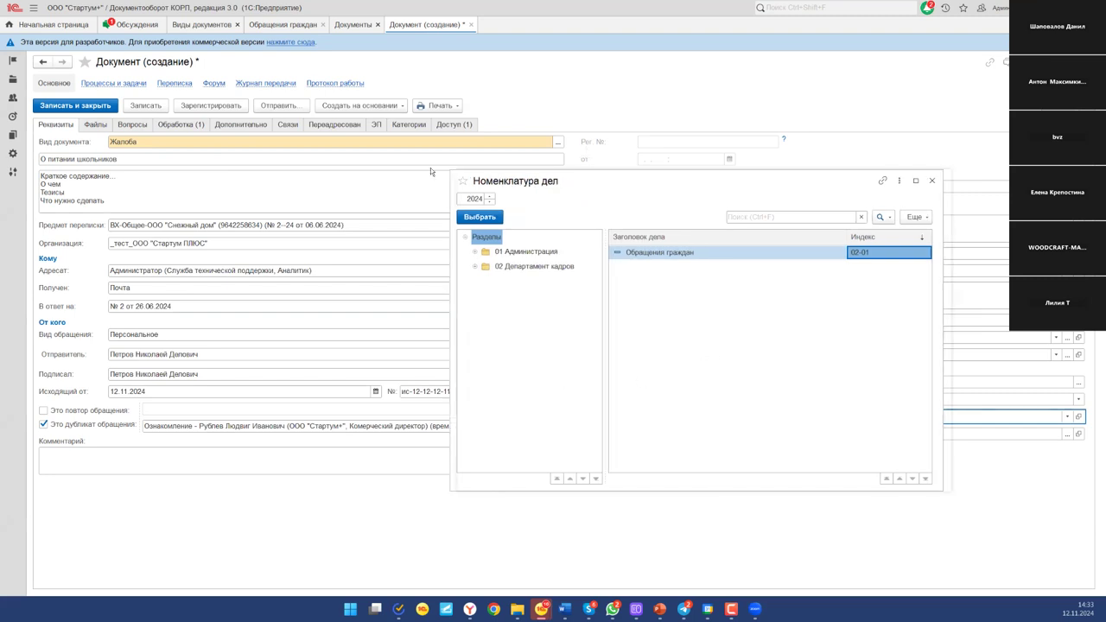
drag(677, 180, 414, 118)
click(413, 192)
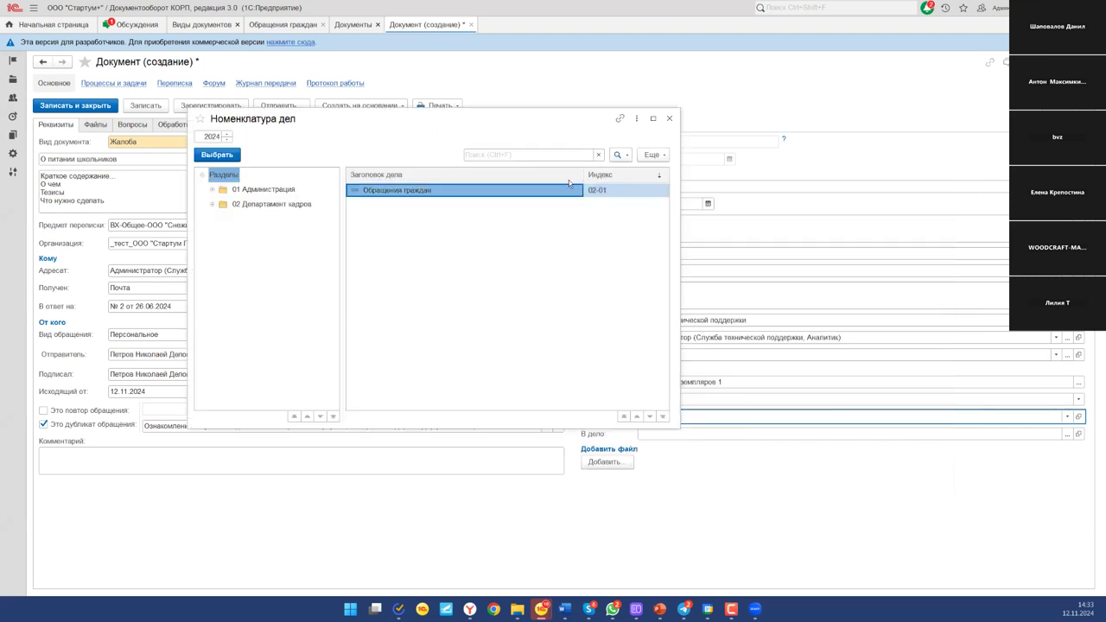
Step: Examine the form and other parameters on the card of nomenclature item 02-01 Обращения граждан, and close the card
drag(583, 174, 557, 173)
right_click(538, 191)
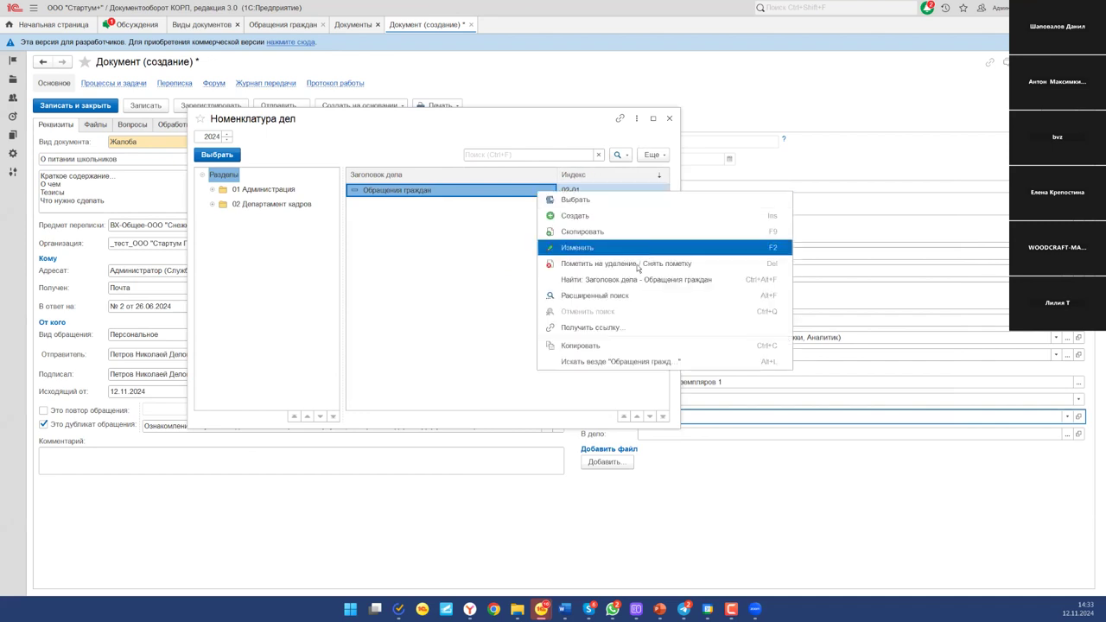
click(605, 248)
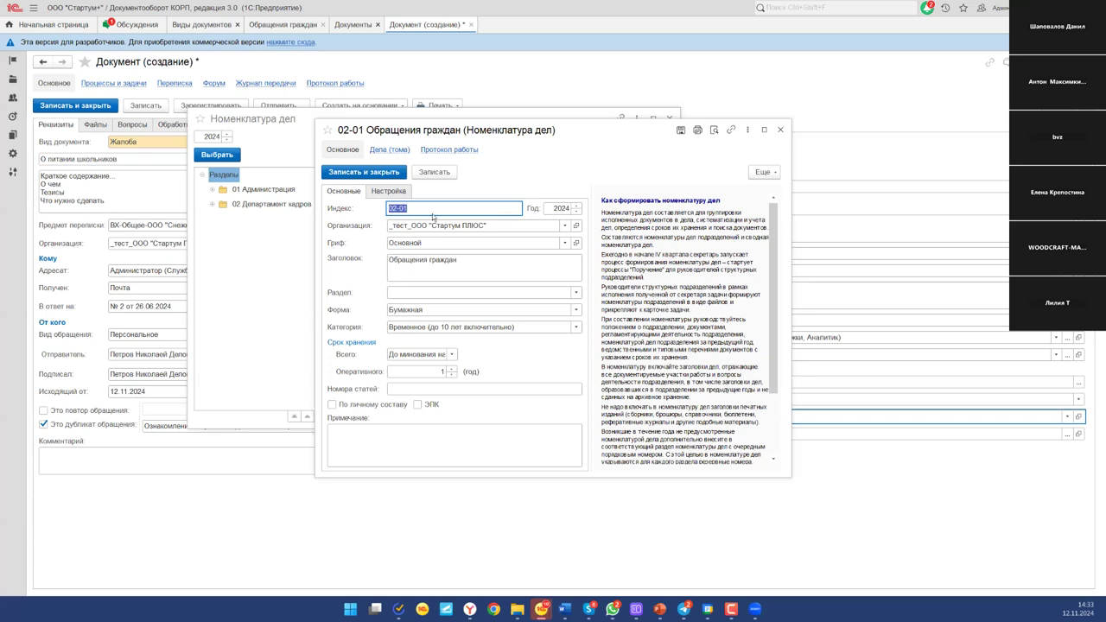
click(472, 314)
click(472, 316)
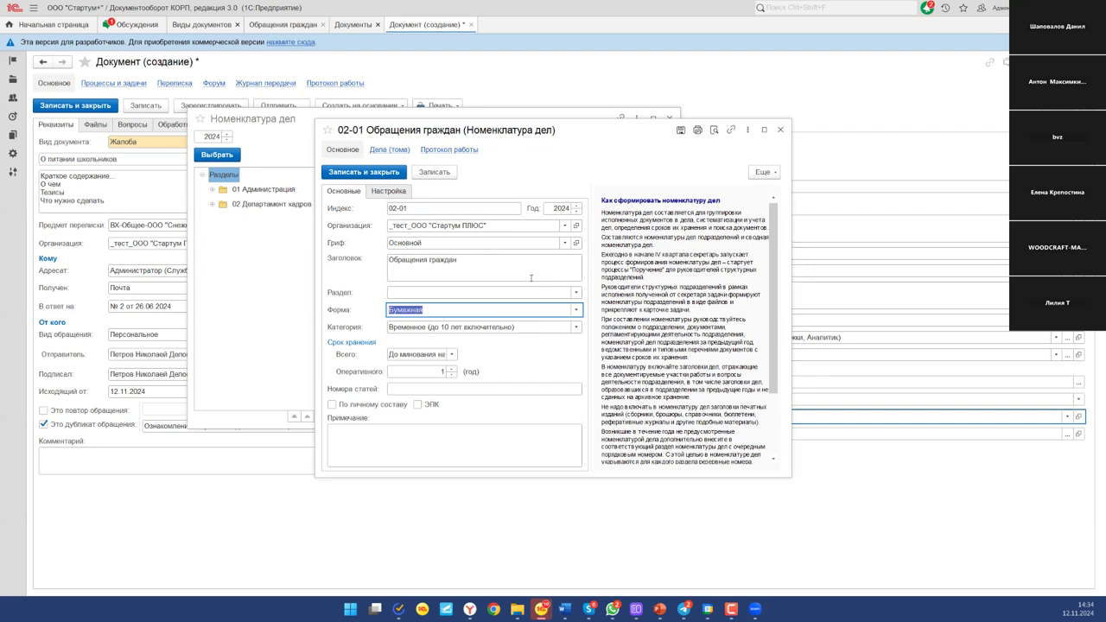
click(780, 129)
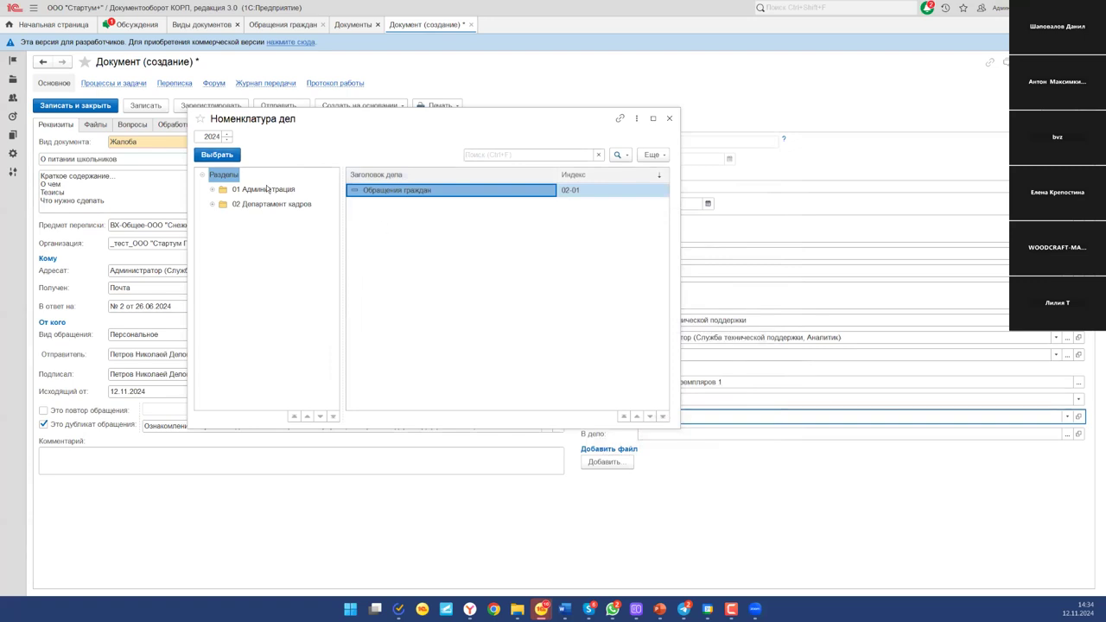
Step: Assign case nomenclature 02-01 Обращения граждан to the complaint, and check the case volumes list without choosing a volume
click(207, 216)
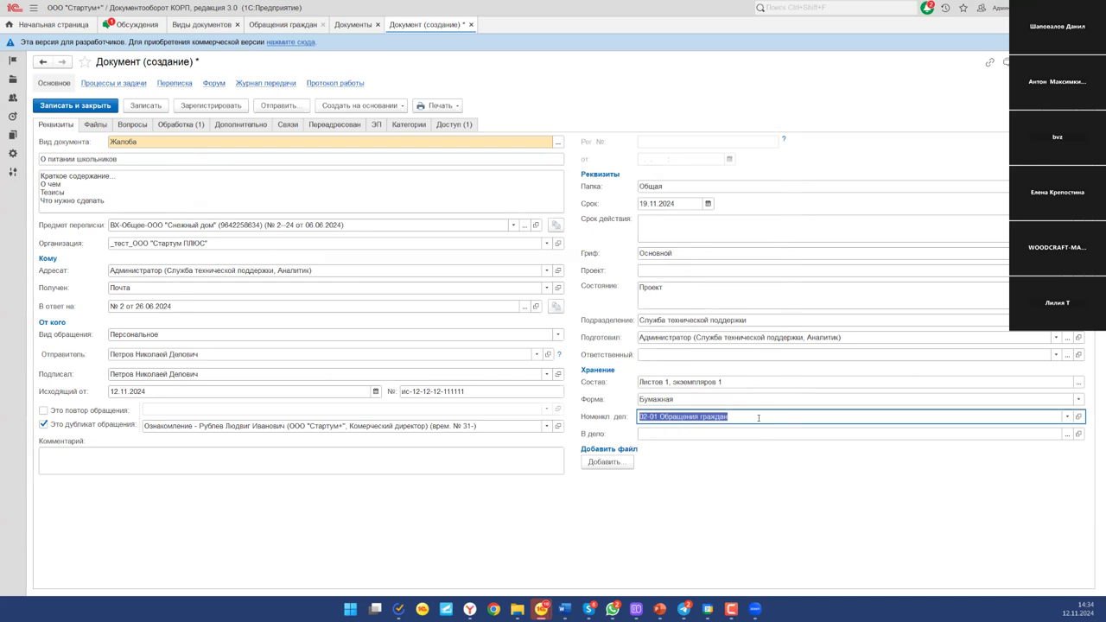
click(672, 432)
click(1068, 434)
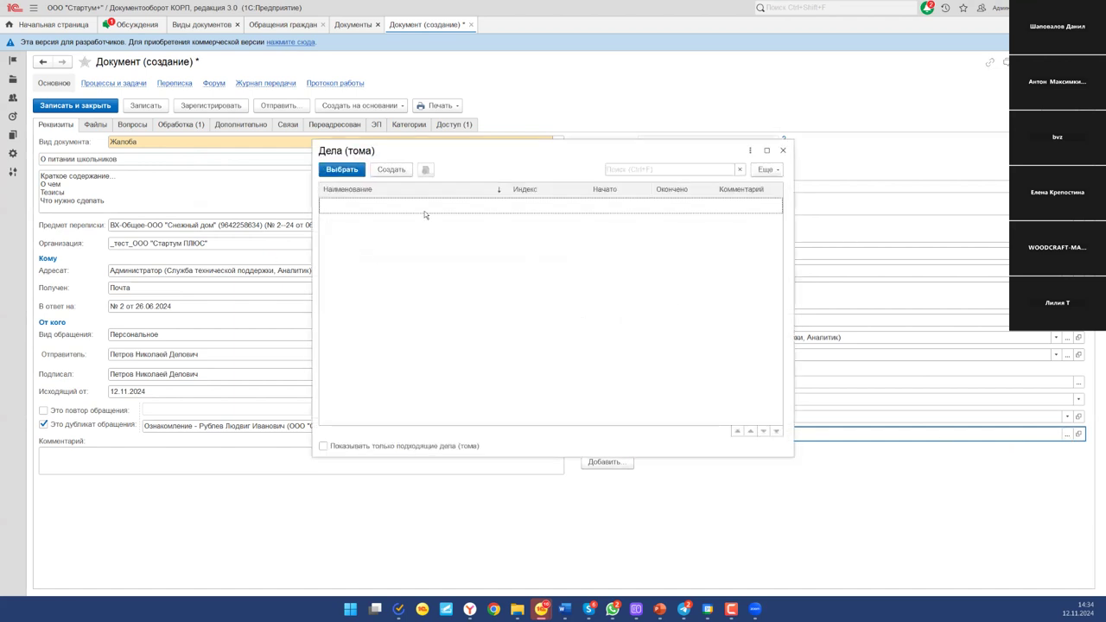
click(782, 152)
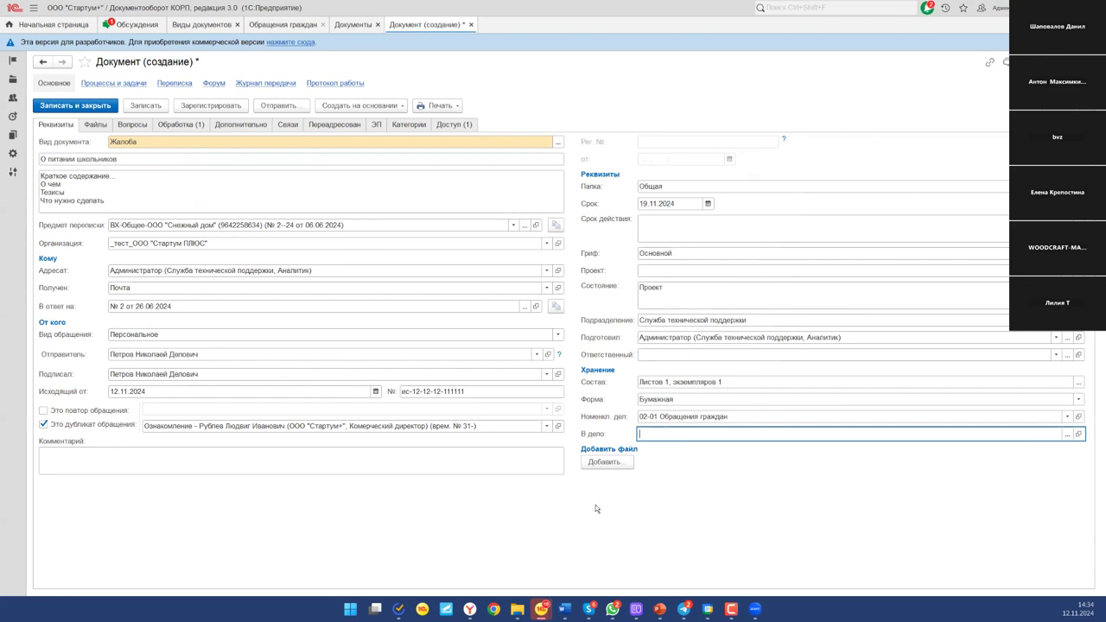
Step: Attach the file Пригласительное письмо.pdf from the KODERLINE folder on disk to the complaint, and return to its main details
click(608, 462)
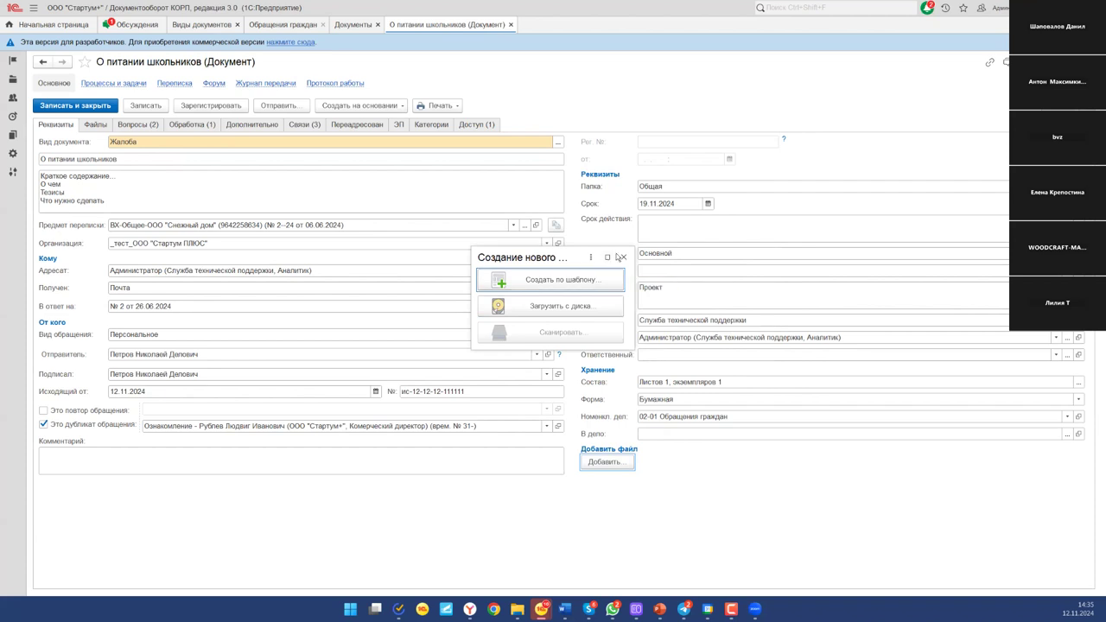
click(579, 302)
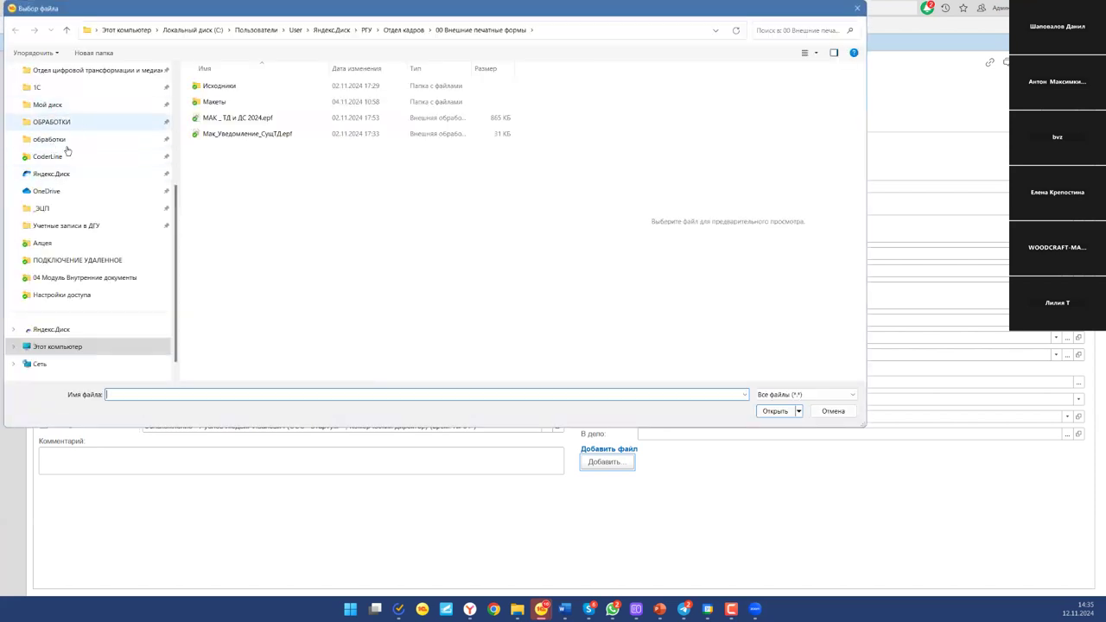
scroll(94, 177, up, 4)
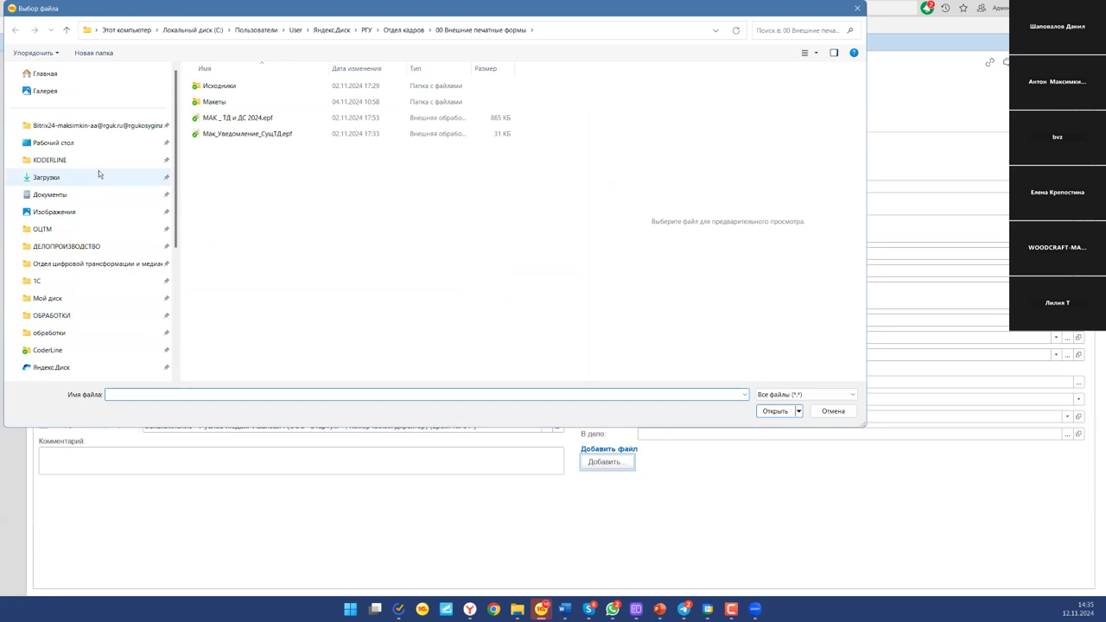
click(101, 161)
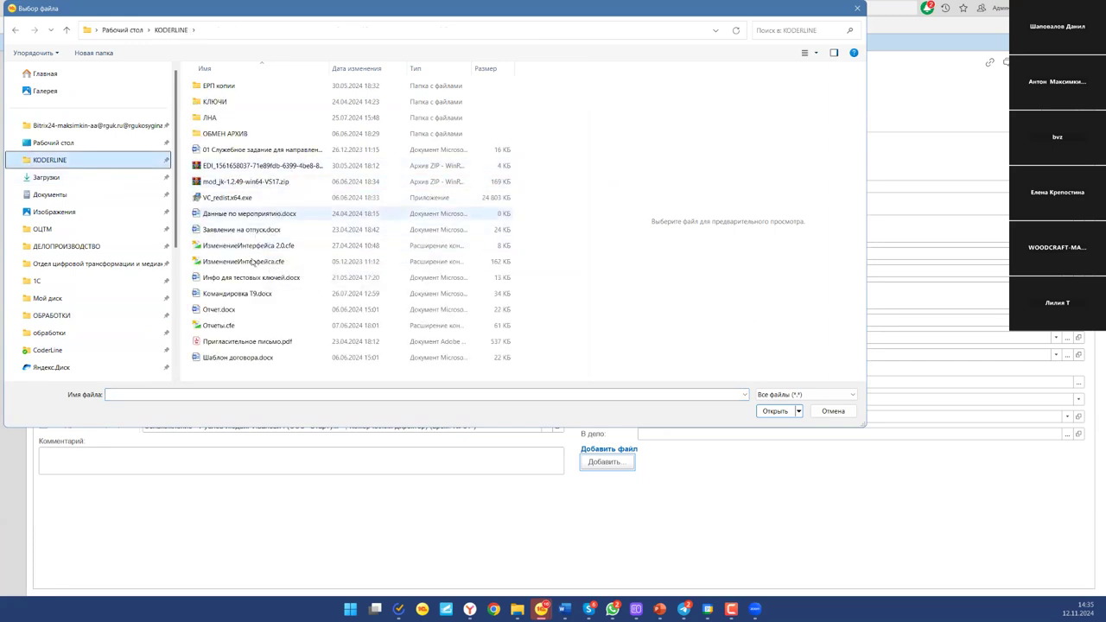
click(279, 343)
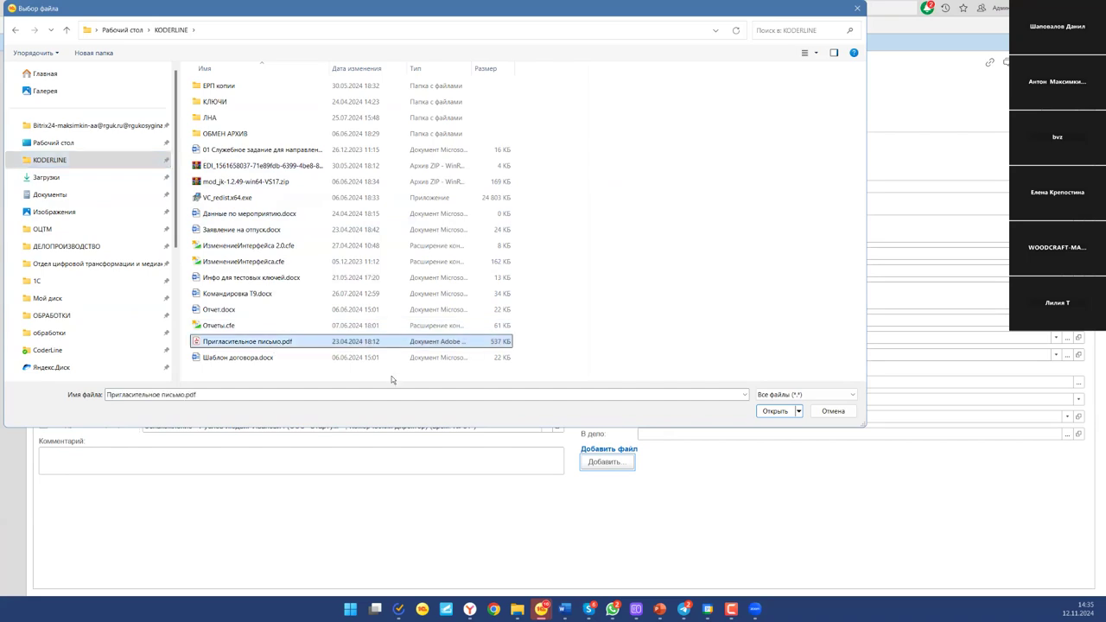
click(774, 412)
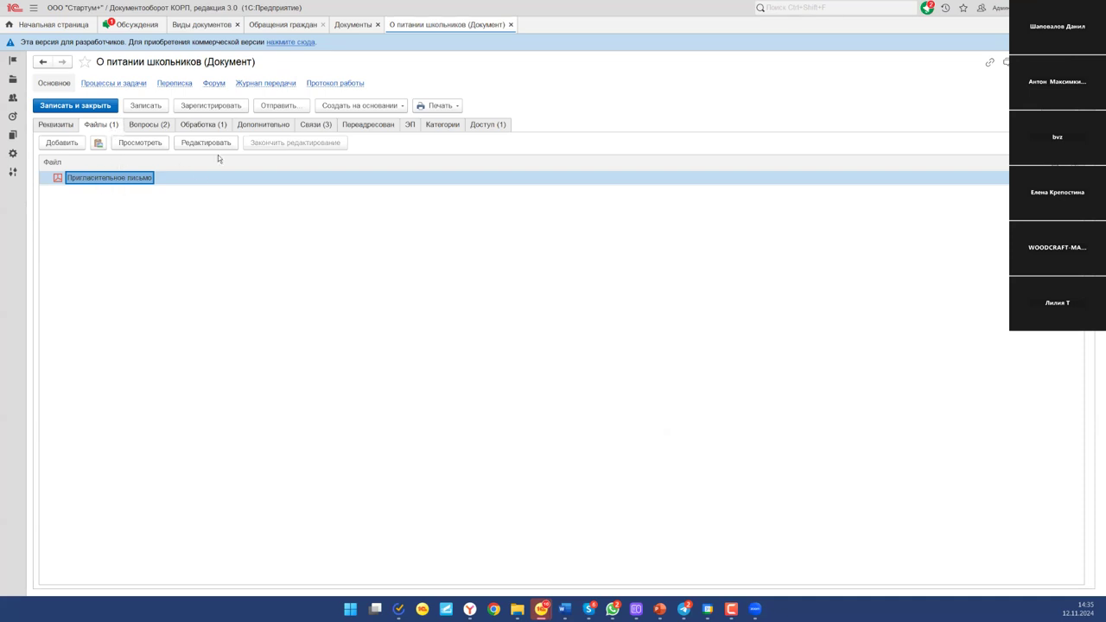
click(51, 127)
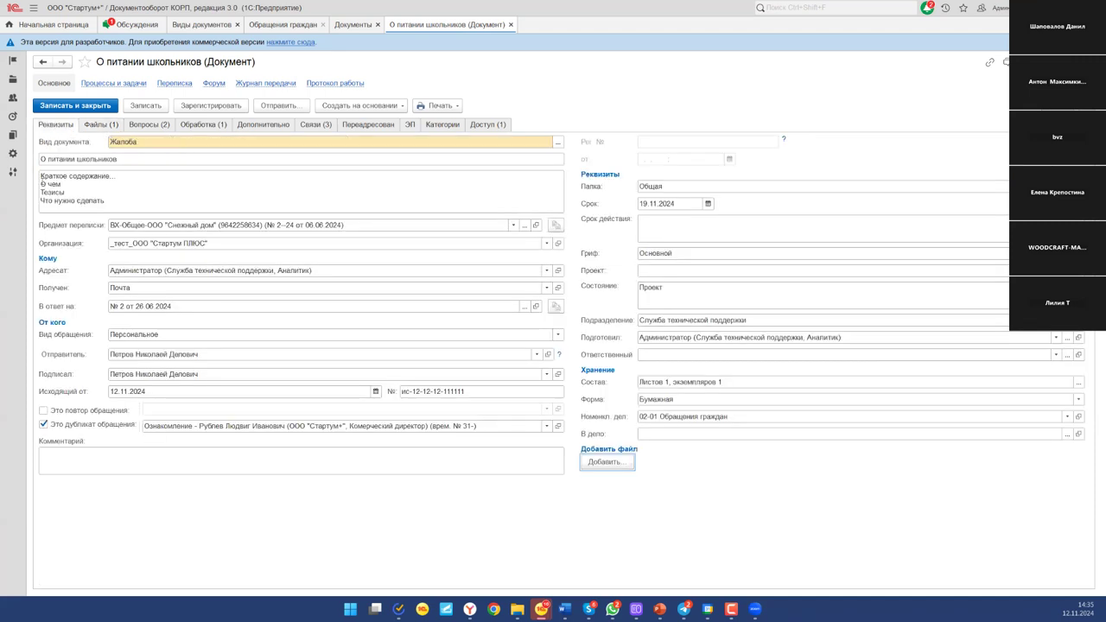
Step: Set the result of the appeal question 0002.0013.0139.0330 to Разъяснено
click(133, 128)
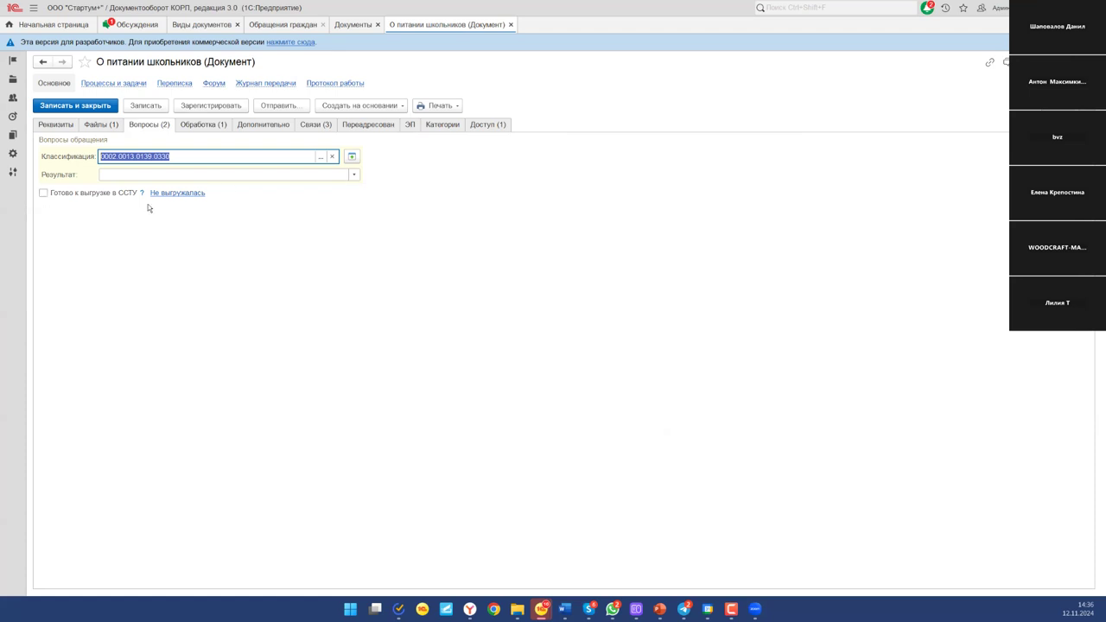
click(353, 175)
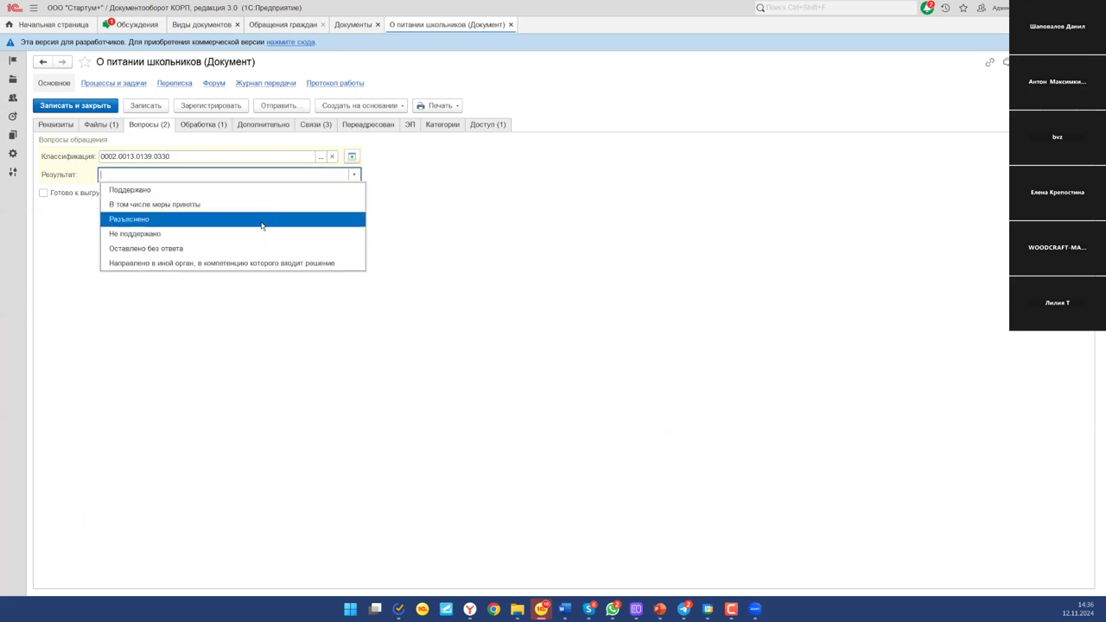
click(522, 291)
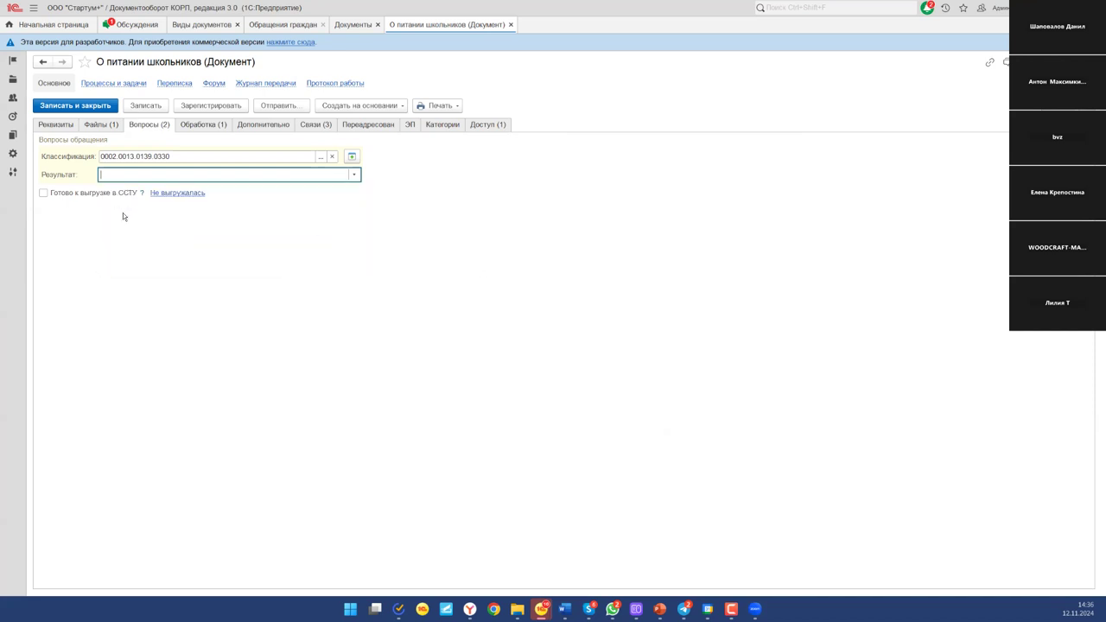
click(353, 176)
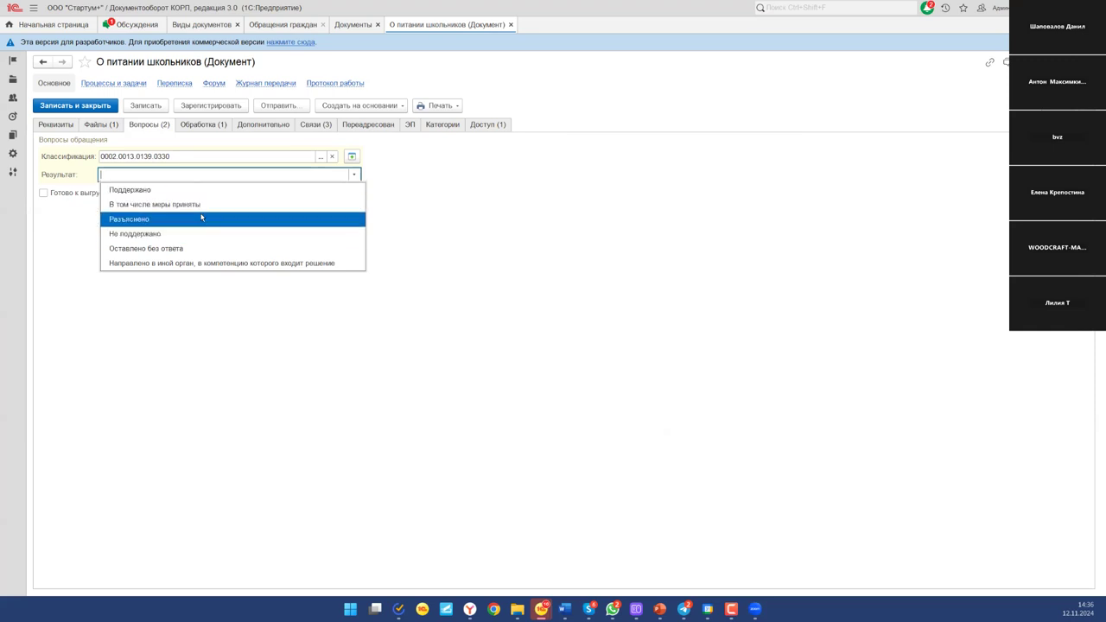
click(223, 221)
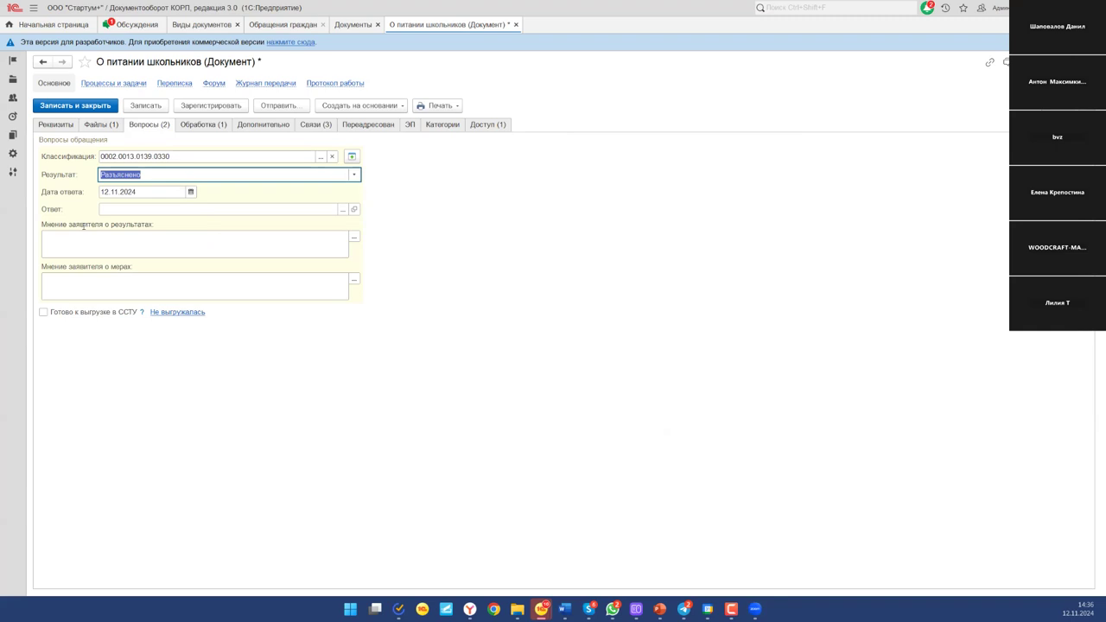
Step: Look at the documents available as the question's answer and at the Мнение заявителя о мерах entry, leaving both empty
click(342, 209)
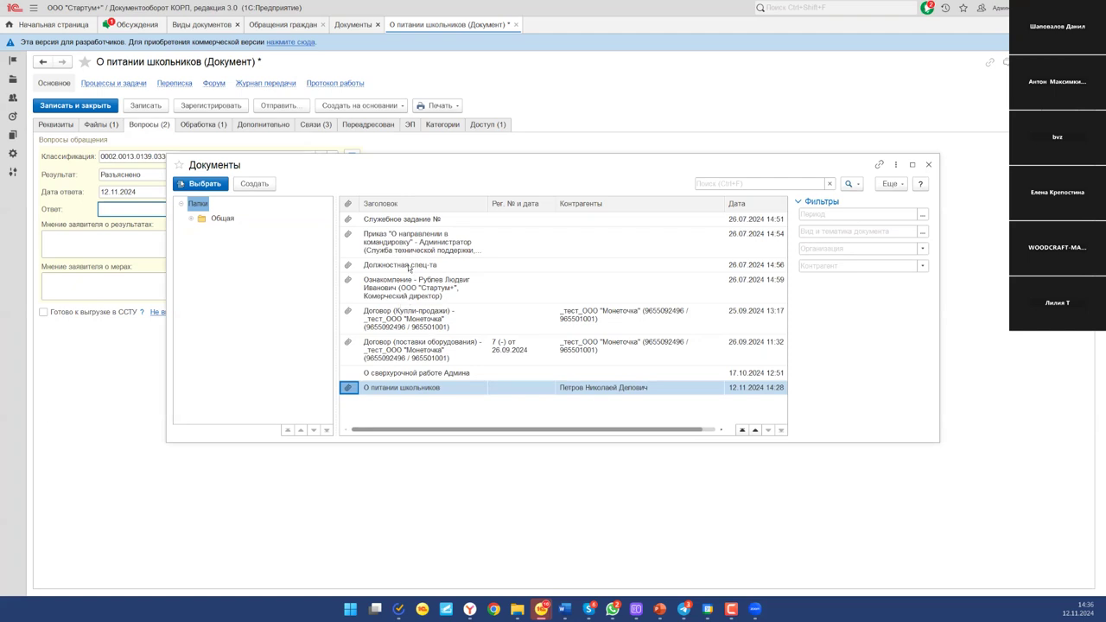
click(928, 164)
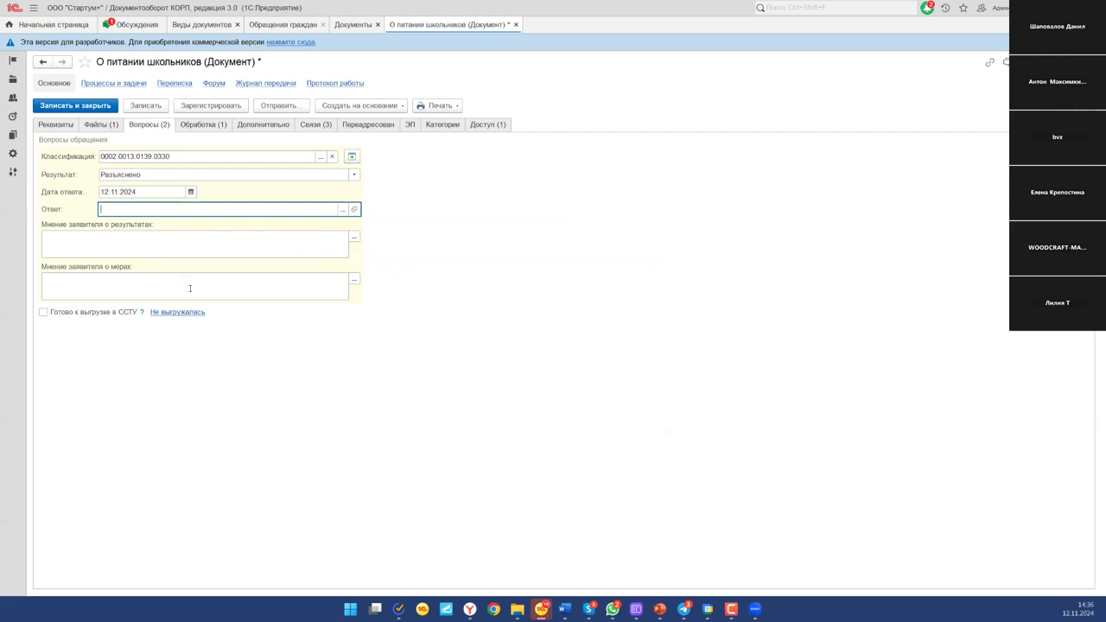
click(359, 285)
click(358, 280)
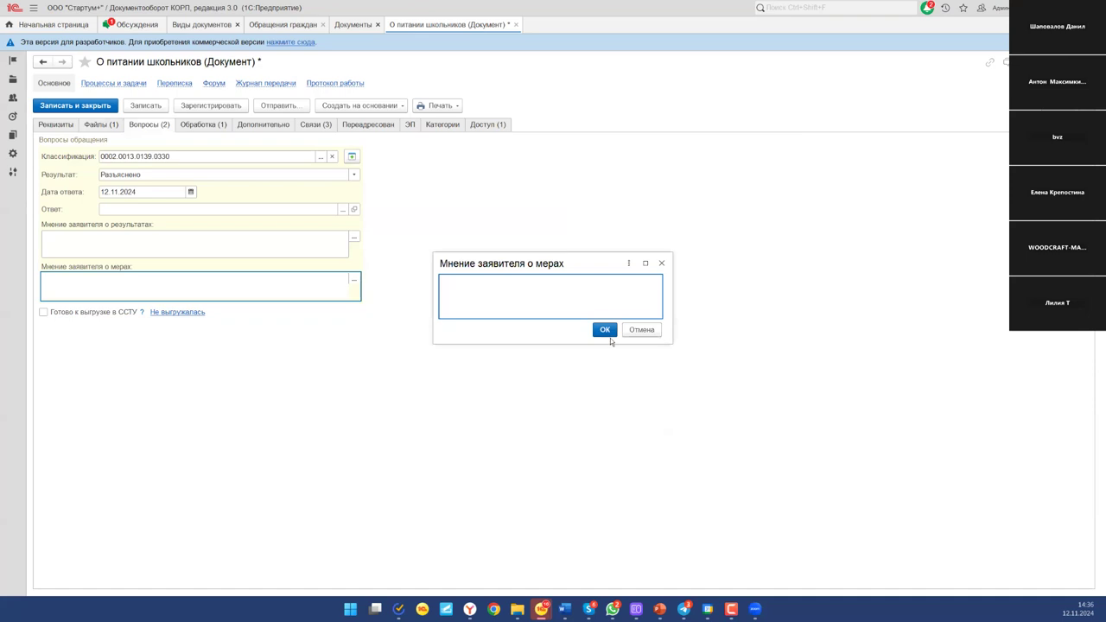
click(600, 331)
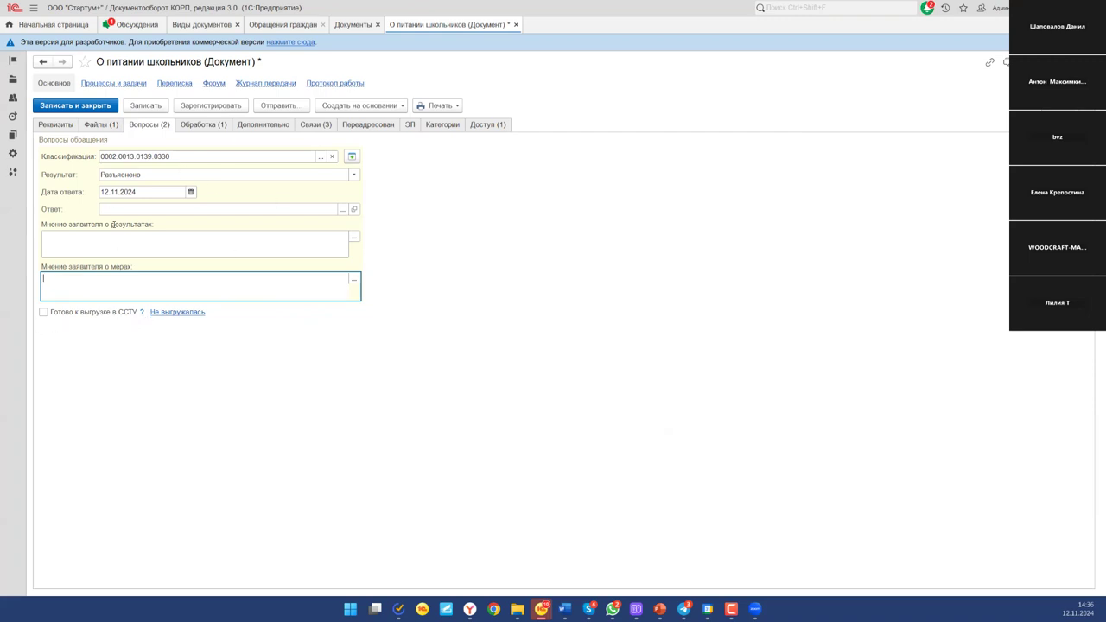
Step: Mark the complaint as Готово к выгрузке в ССТУ and clear the mark again
click(44, 312)
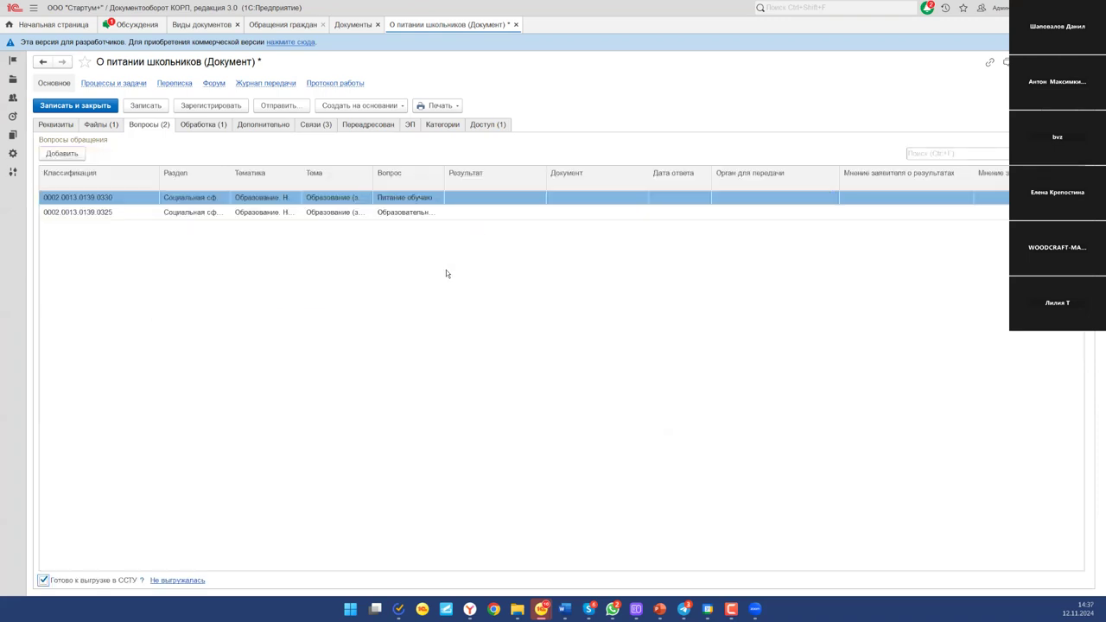
click(42, 581)
Step: In the complaint's Рассмотреть документ processing action, assign the general director of ООО "Стартум+" to the Рассмотрение stage
click(217, 126)
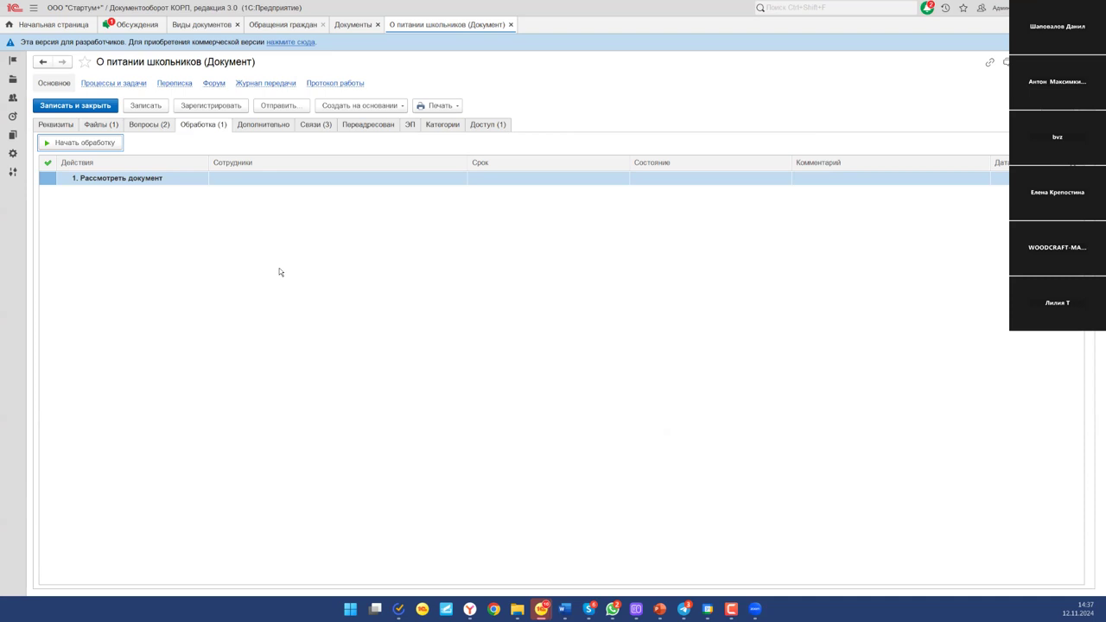
double_click(238, 175)
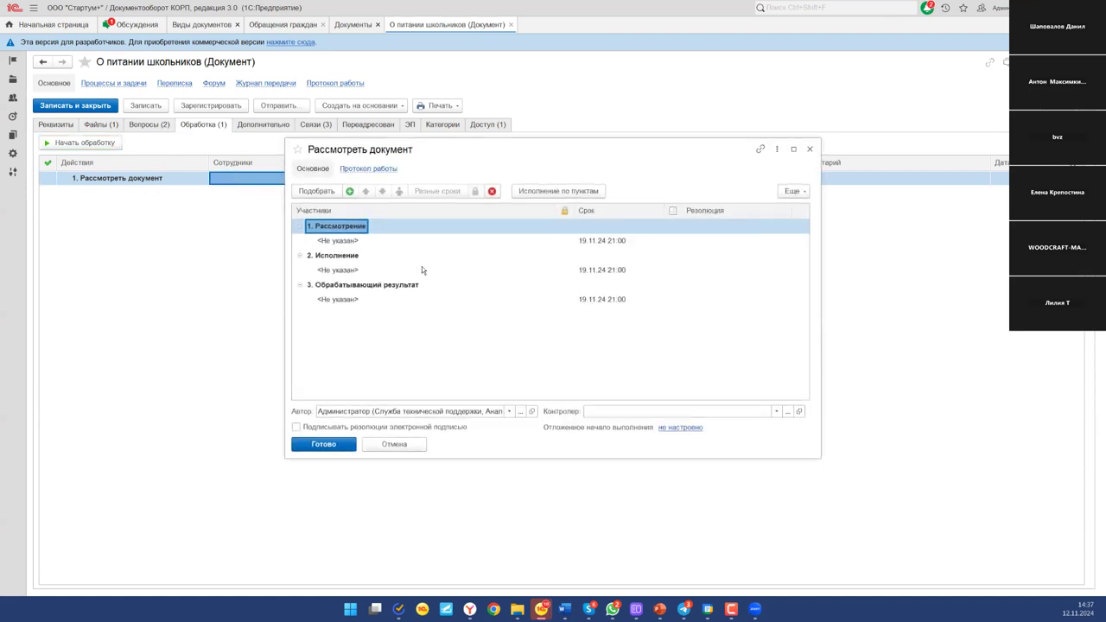
click(350, 242)
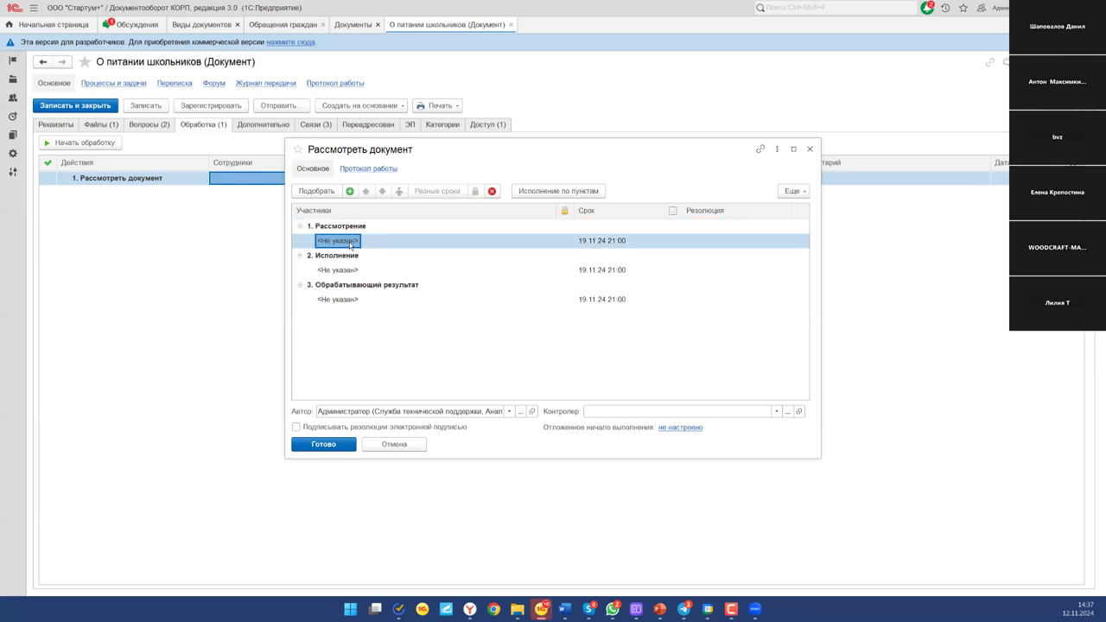
click(350, 242)
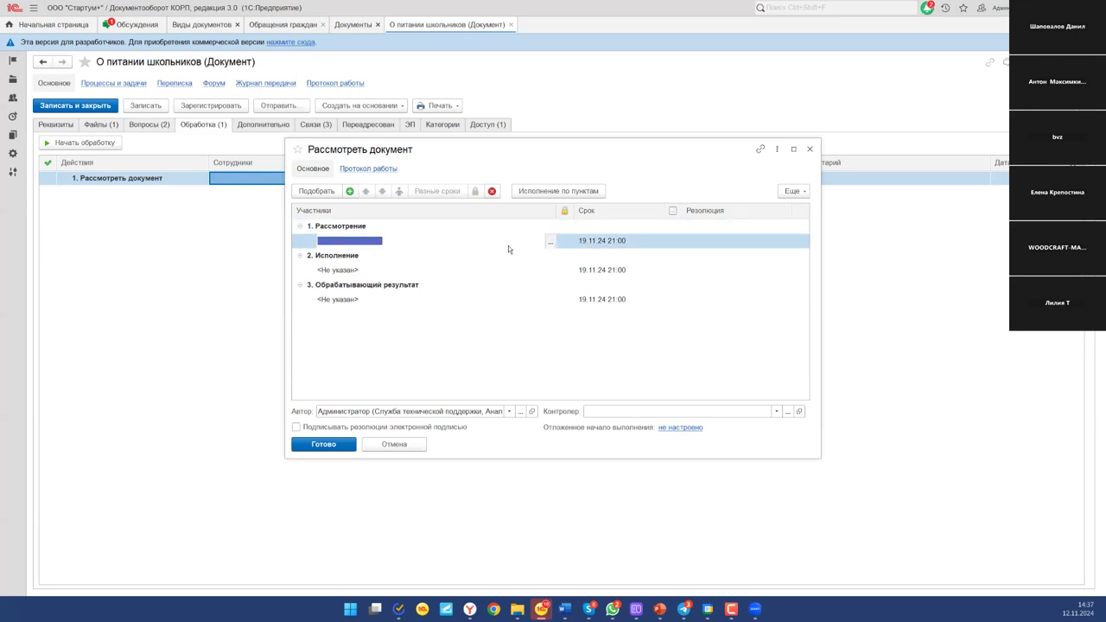
key(F4)
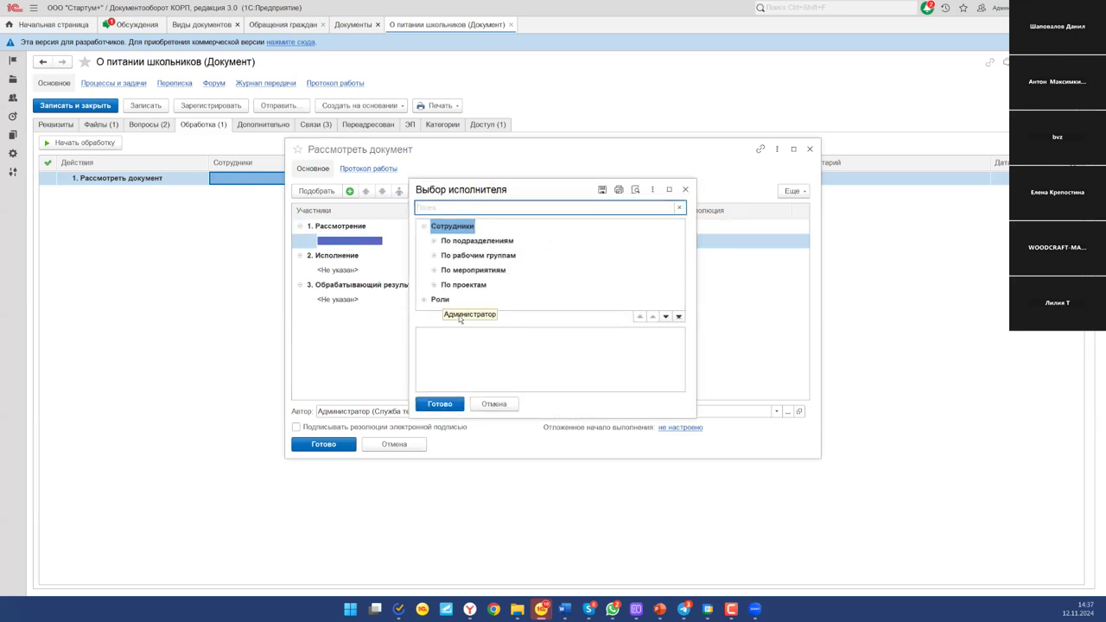
click(435, 241)
click(443, 255)
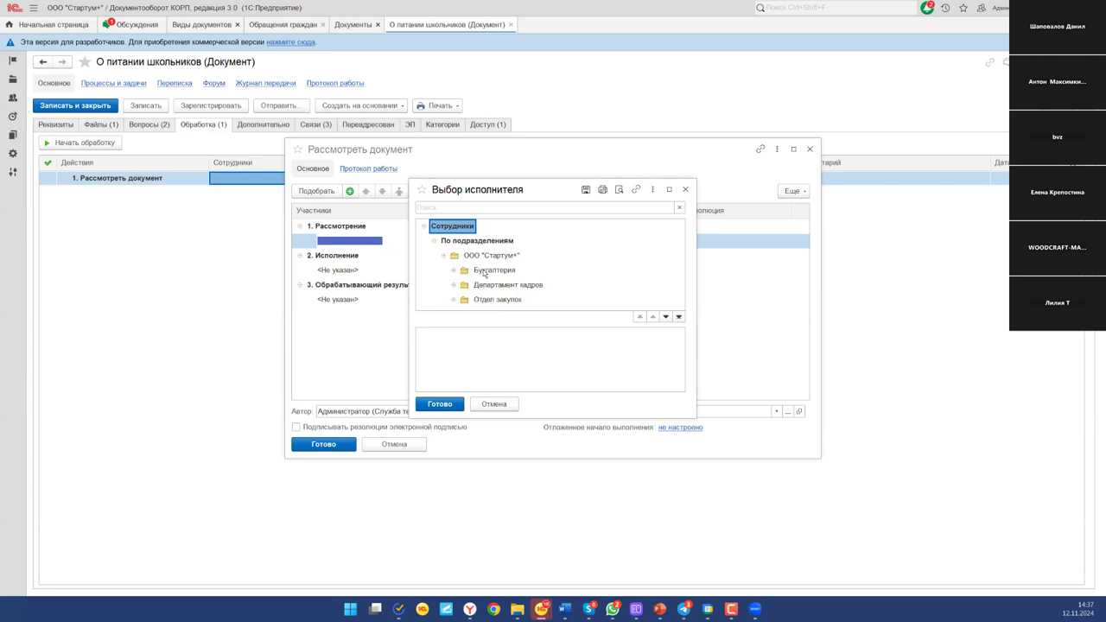
scroll(501, 277, down, 3)
click(535, 299)
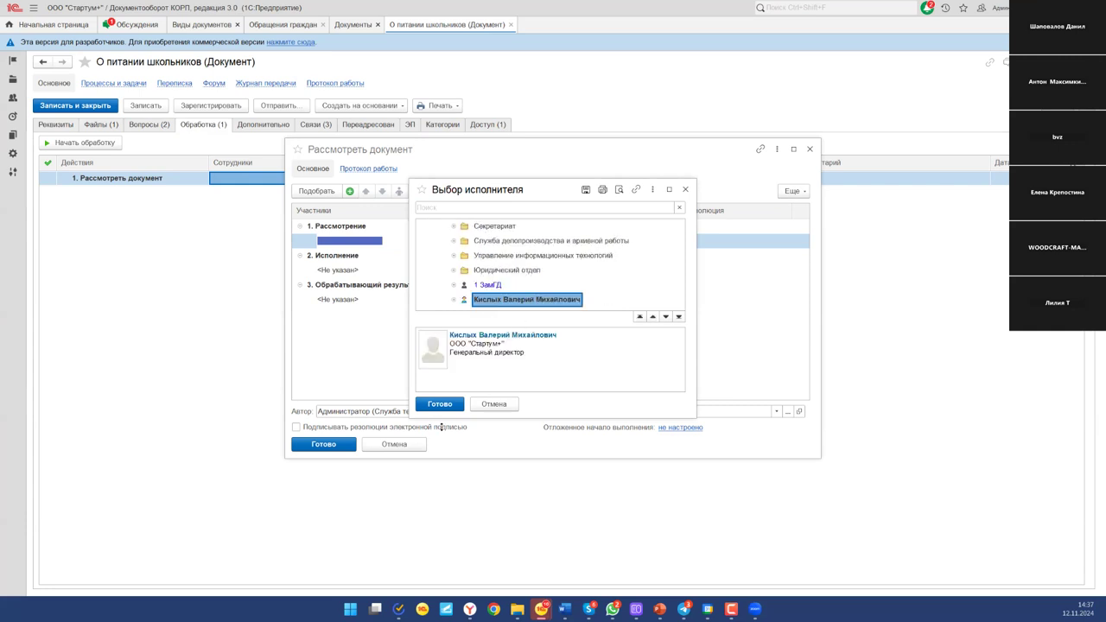
click(440, 403)
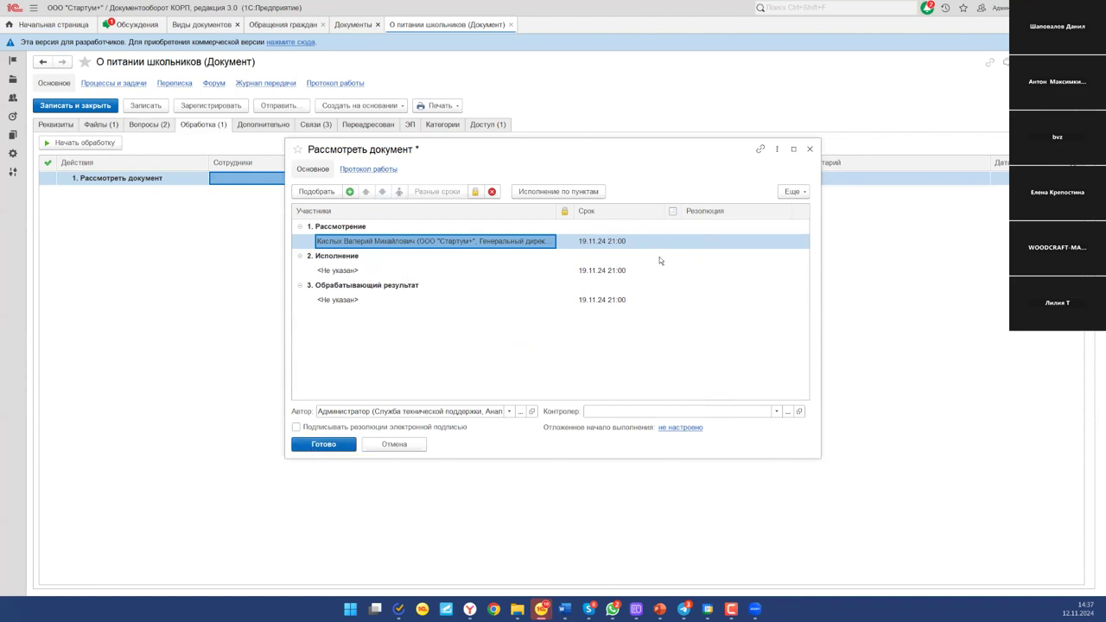
Step: Set the review action's controller to Администратор (Служба технической поддержки, Аналитик) and save the action with the other participants unspecified
click(610, 243)
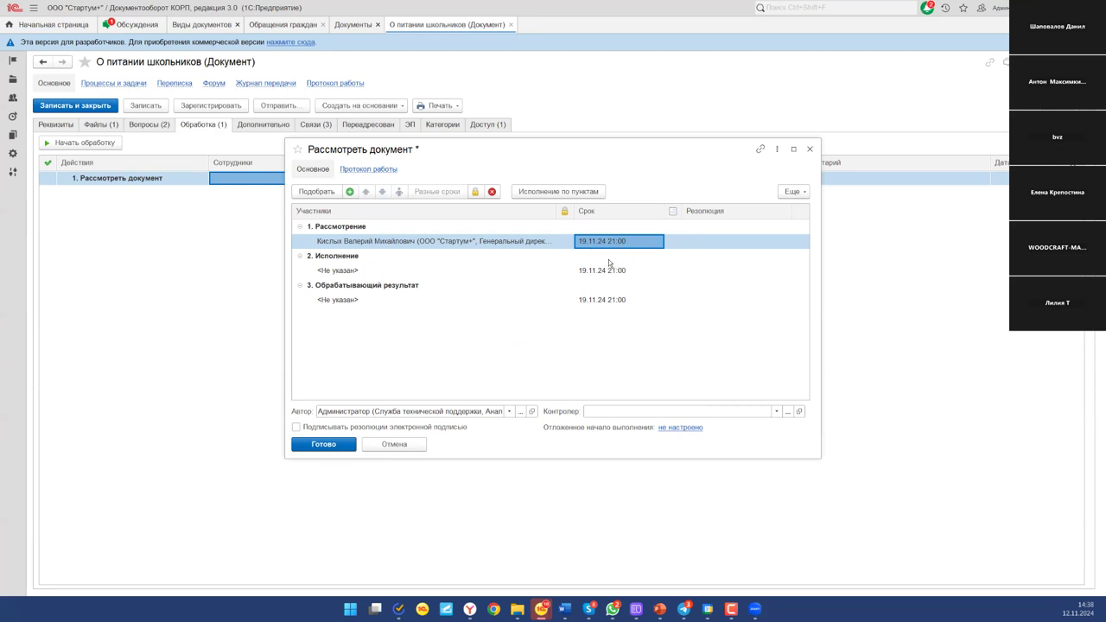
click(348, 272)
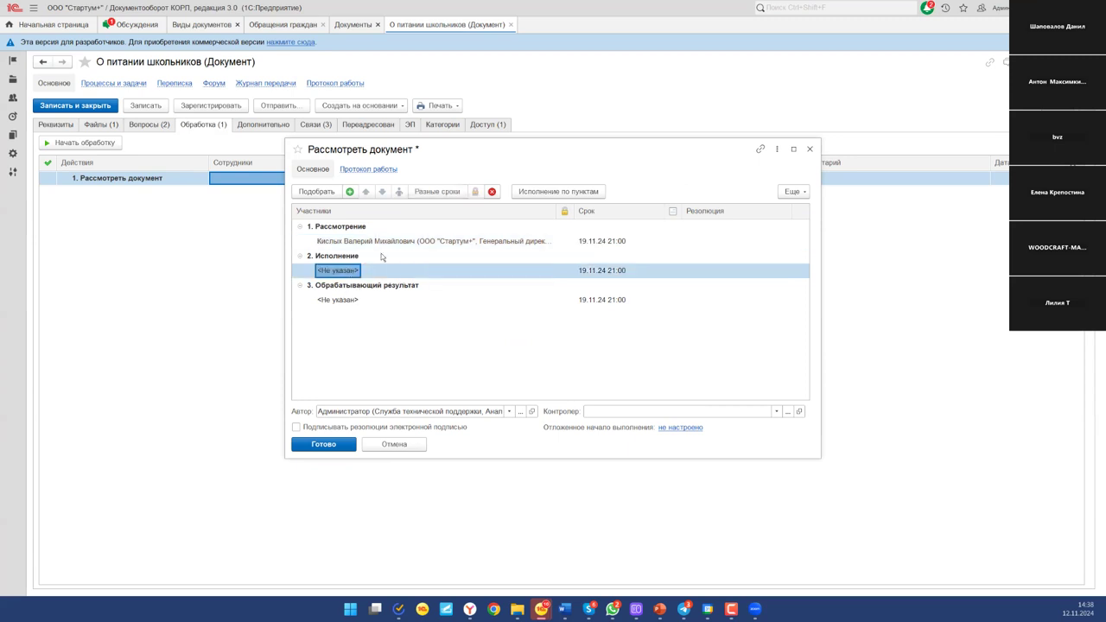
click(335, 302)
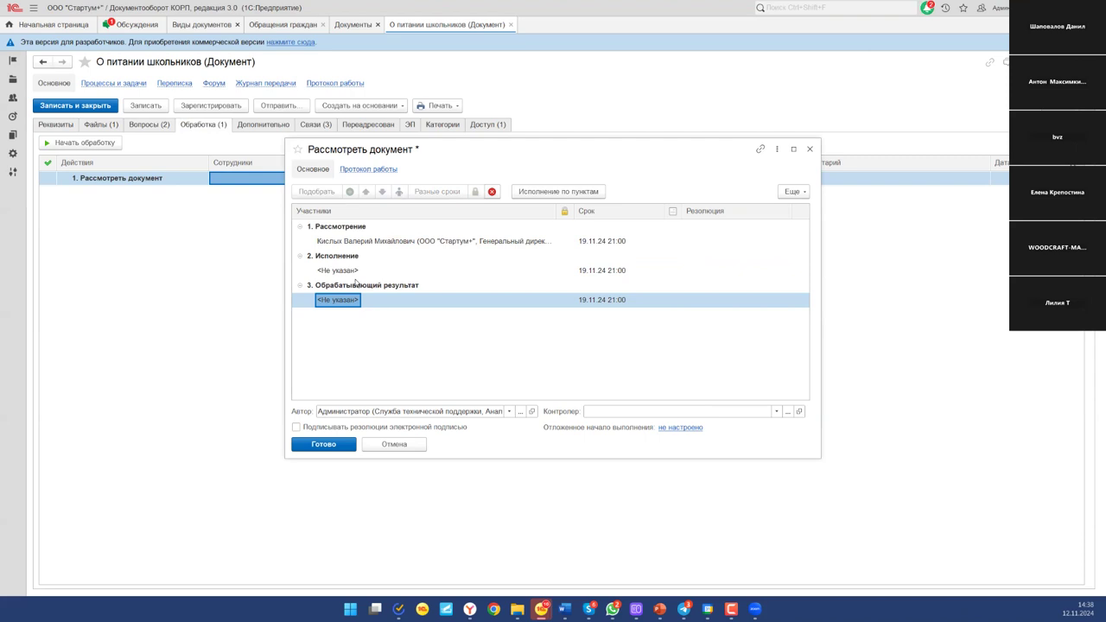
click(608, 416)
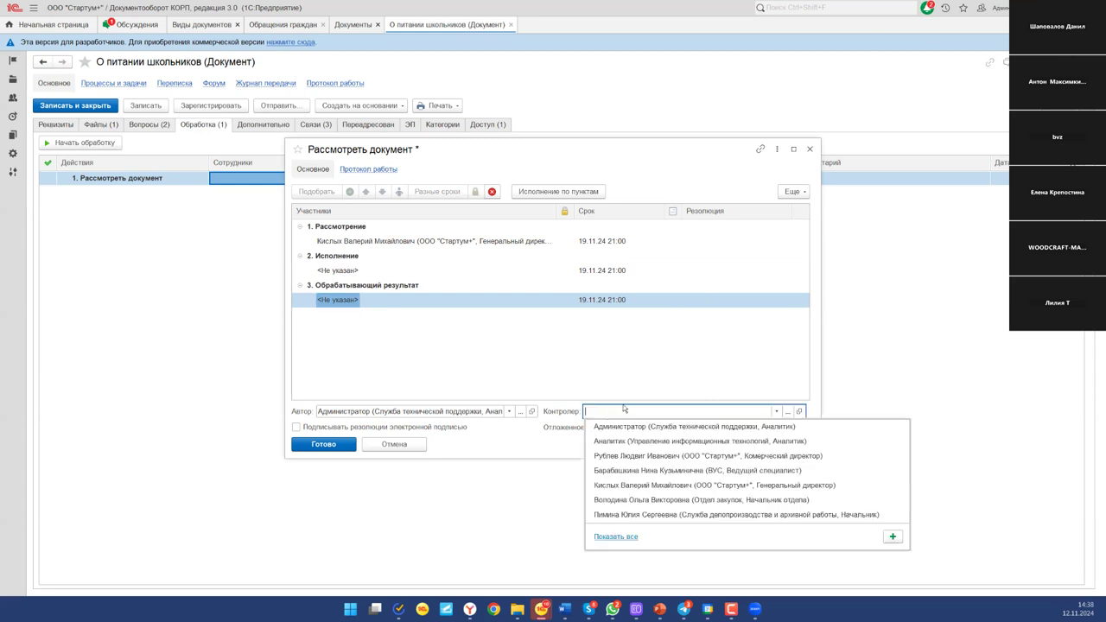
click(635, 428)
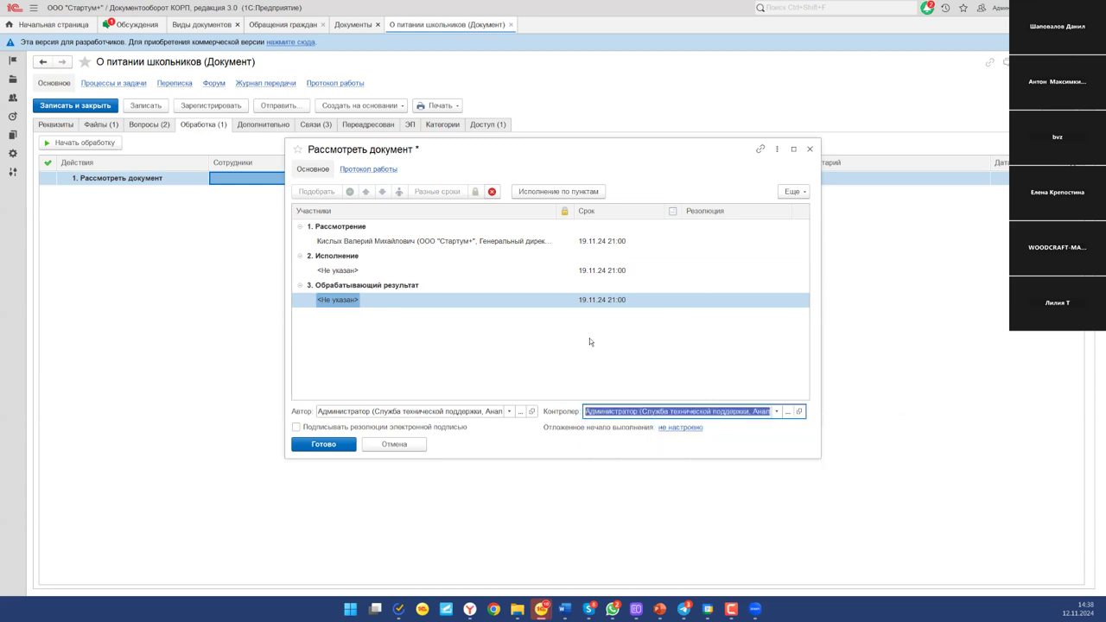
click(599, 368)
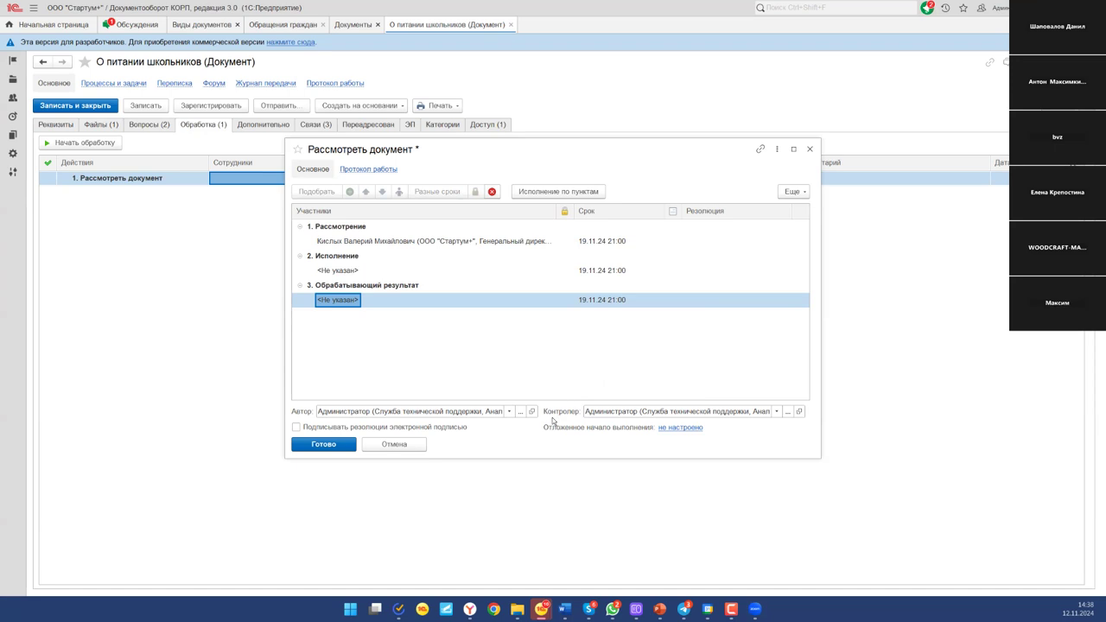
click(325, 450)
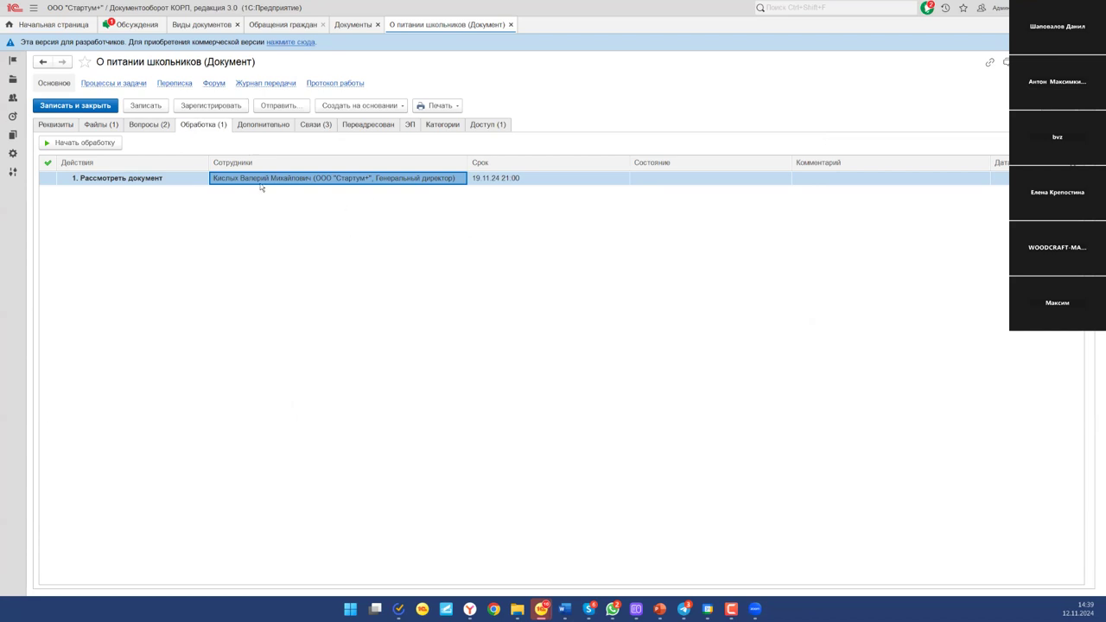
Step: Try to register the complaint and go through the messages about its missing Срок действия details
click(217, 109)
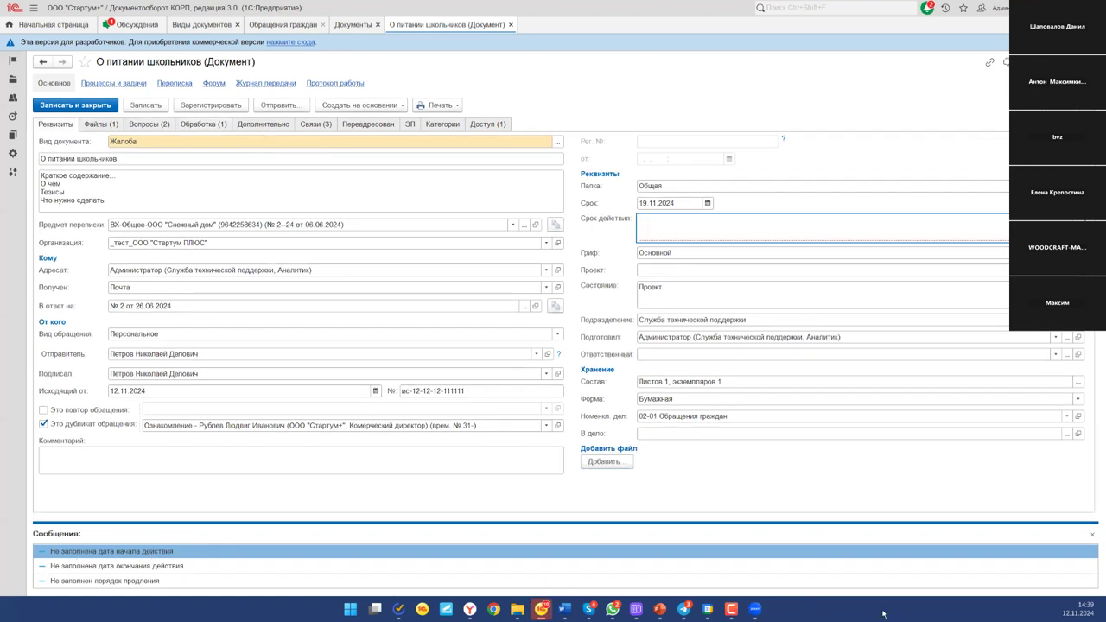
click(224, 566)
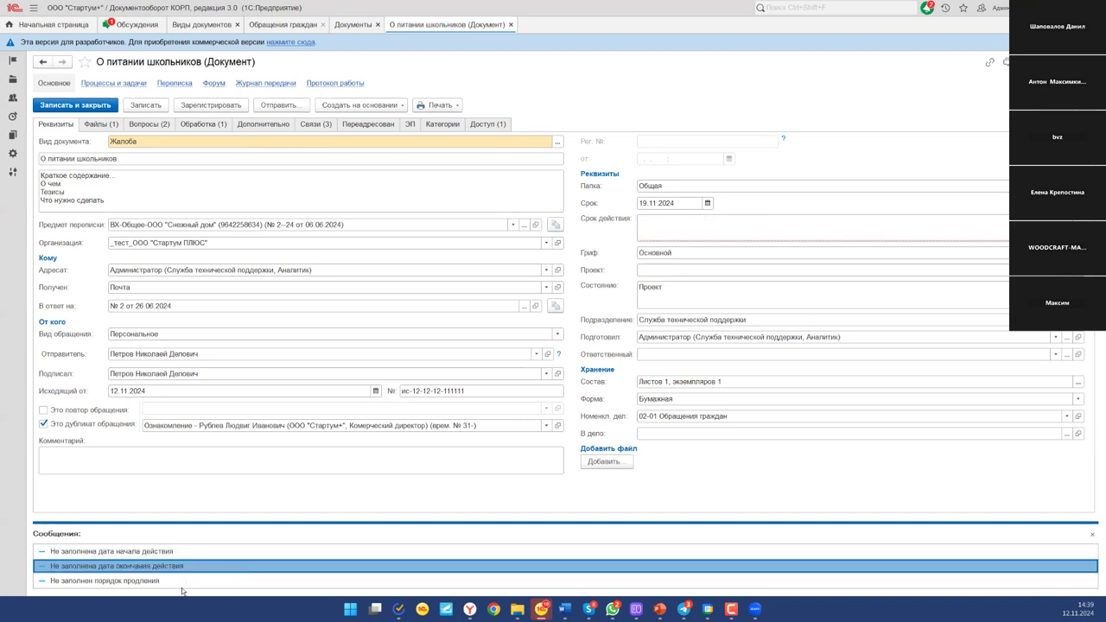
click(185, 583)
click(200, 567)
click(202, 556)
click(205, 569)
click(203, 585)
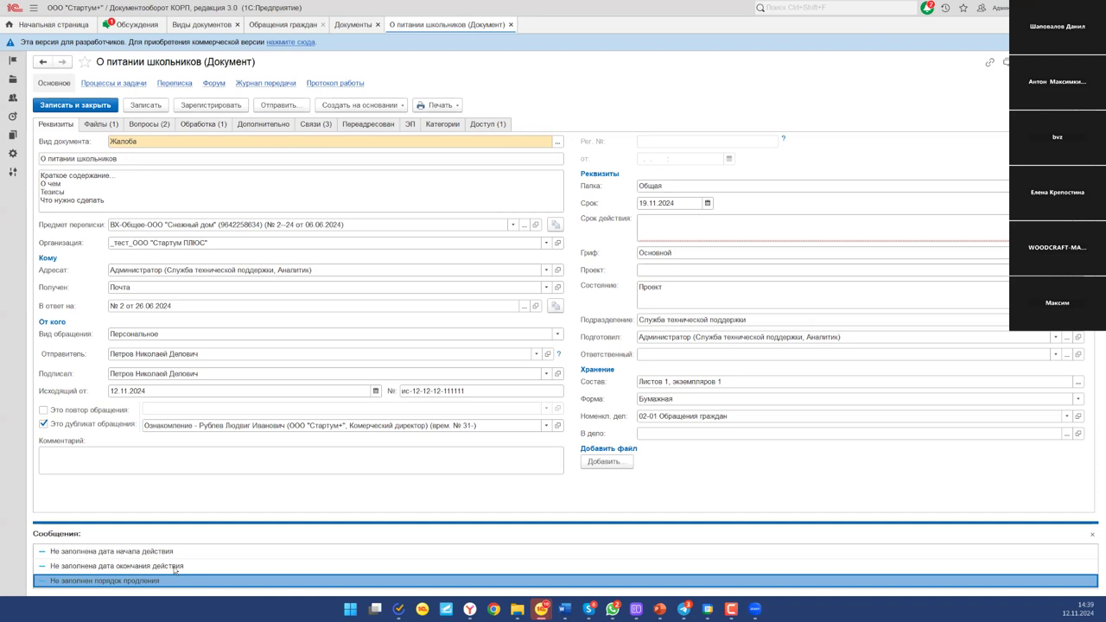
click(183, 554)
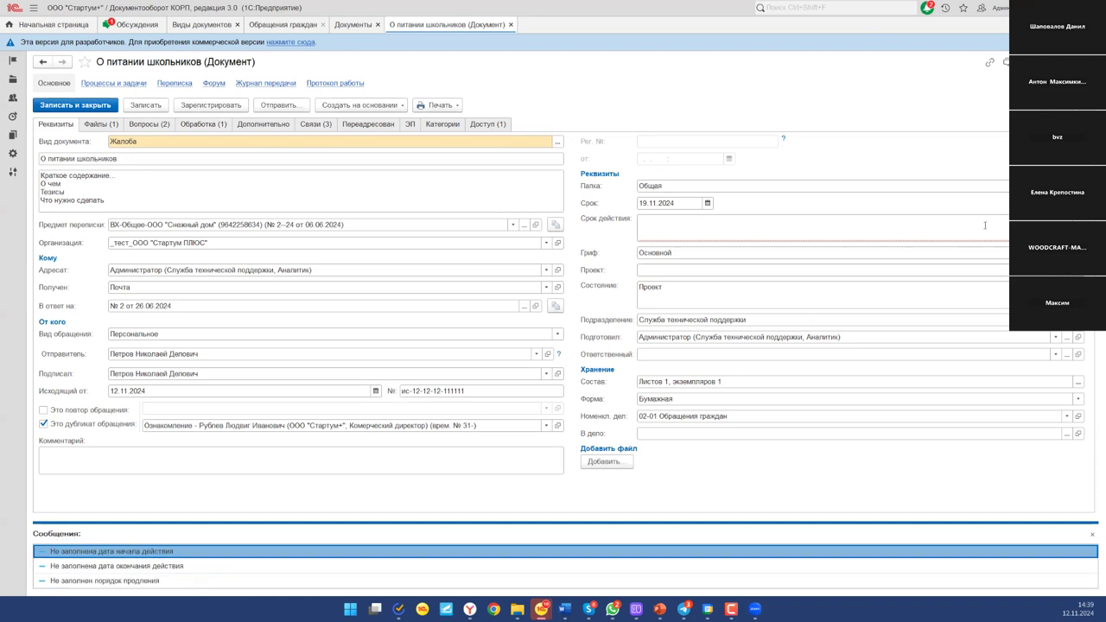
Step: Set the complaint's Срок действия from 12.11.2024 to 17.11.2024 with the extension option Допускает продление
key(Return)
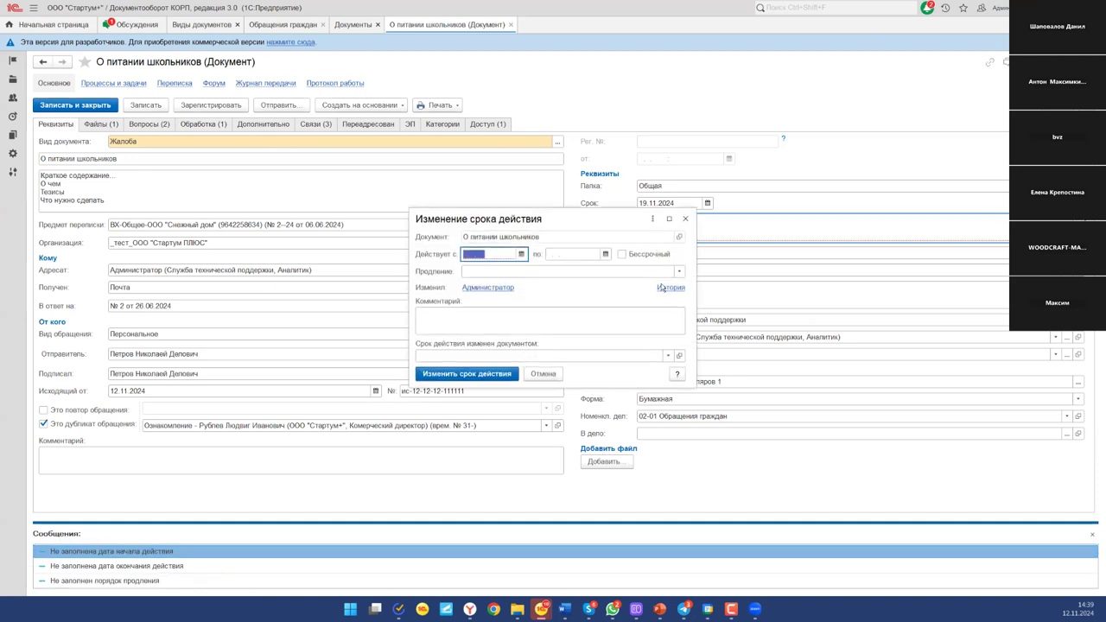
click(522, 254)
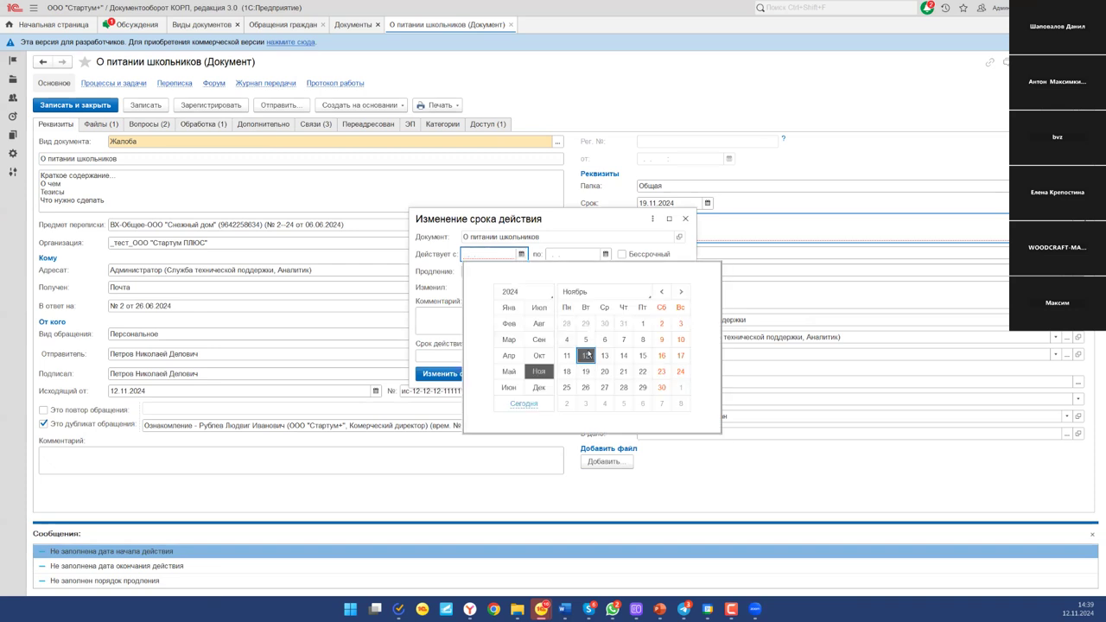
click(588, 353)
click(606, 254)
click(607, 255)
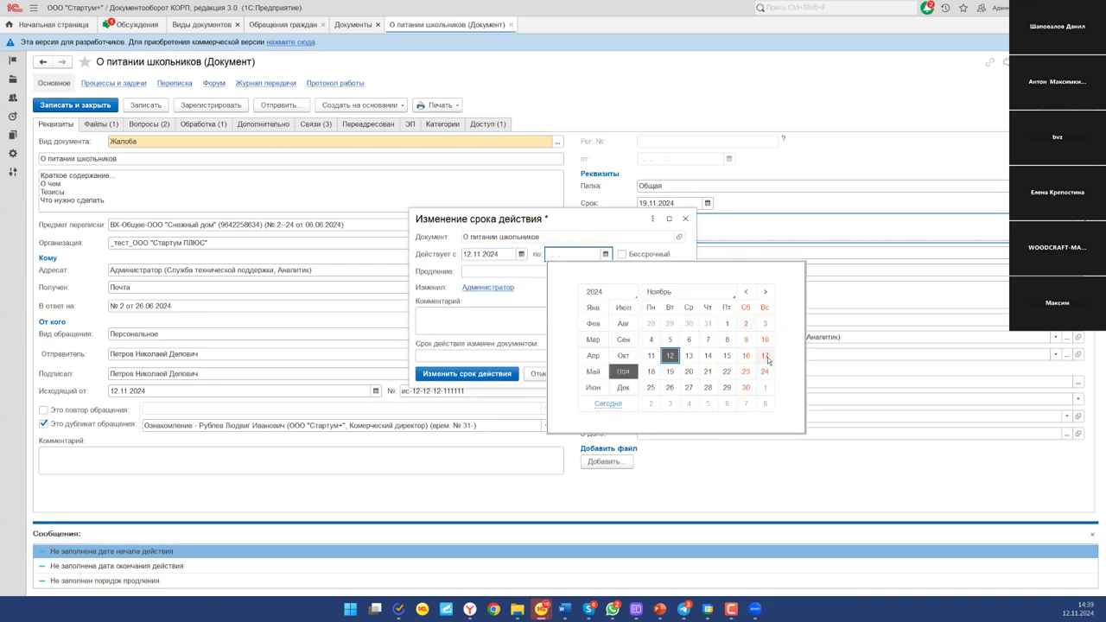
click(766, 360)
click(679, 272)
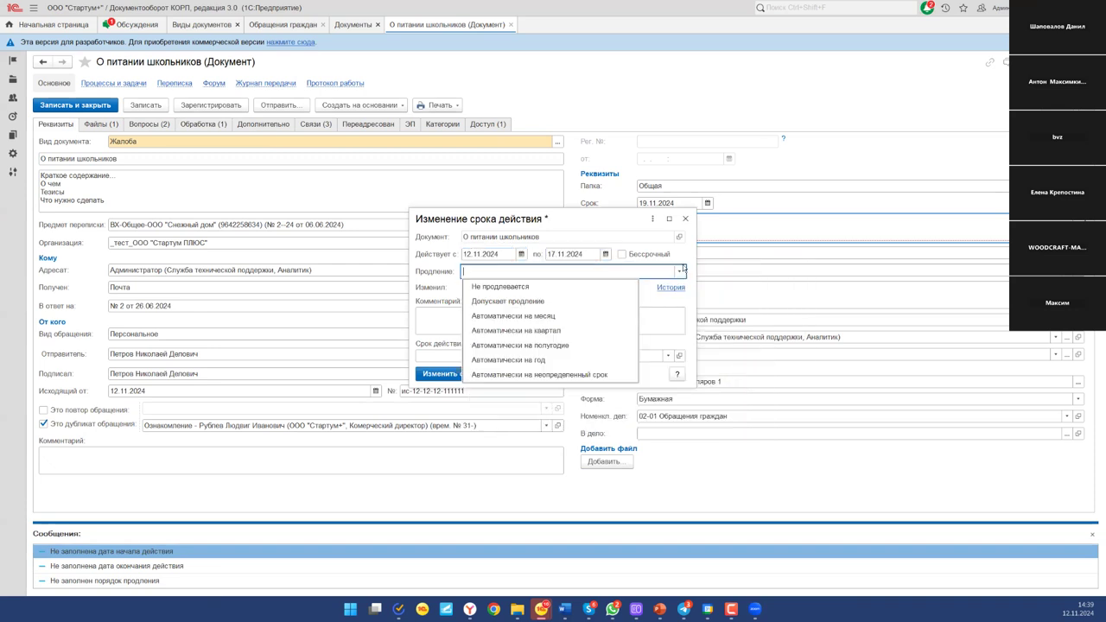
click(570, 298)
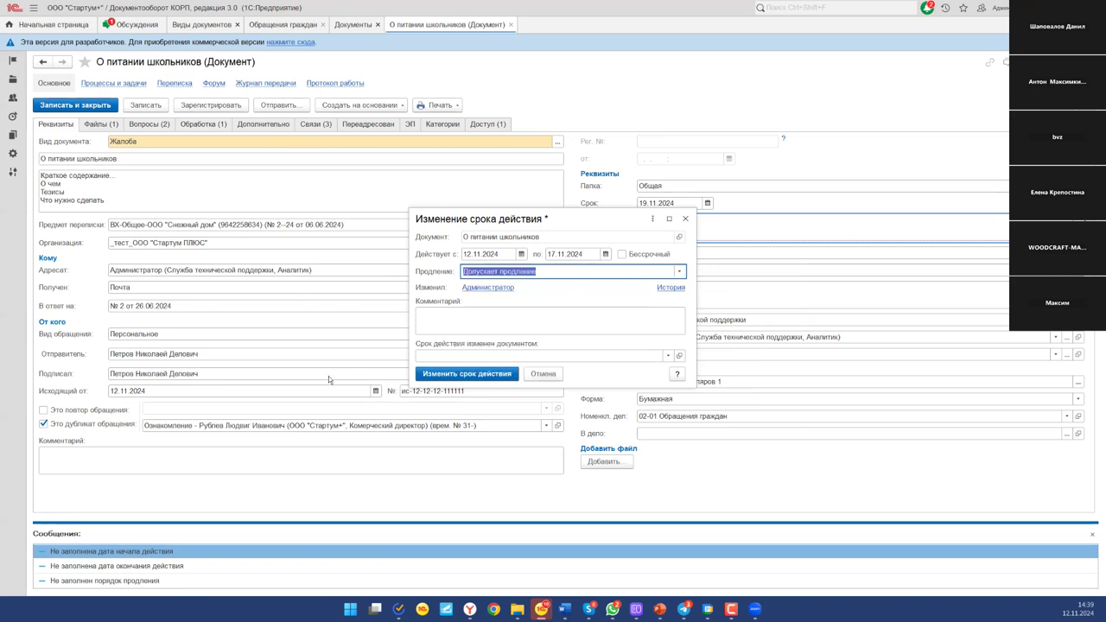
click(449, 373)
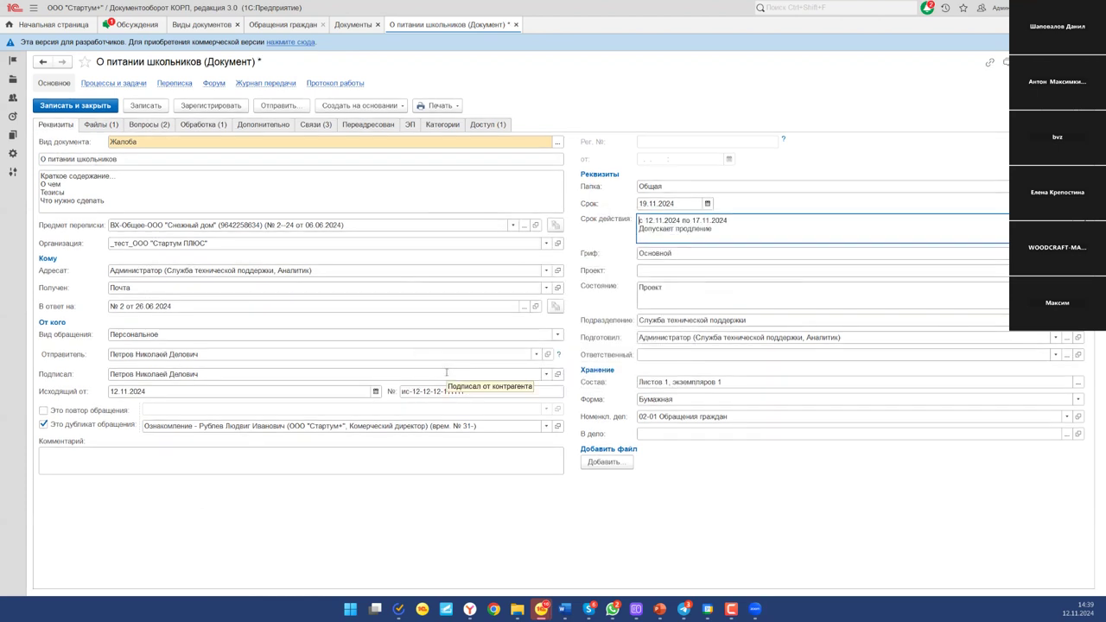
Step: Register the complaint and check its processing action and Состояние
click(208, 107)
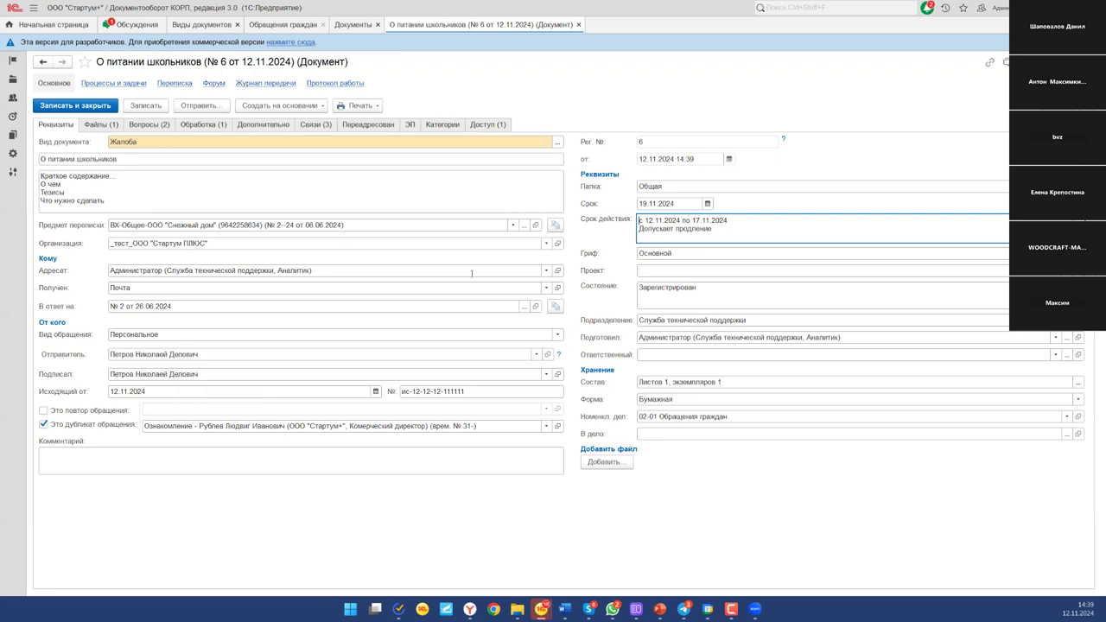
click(209, 126)
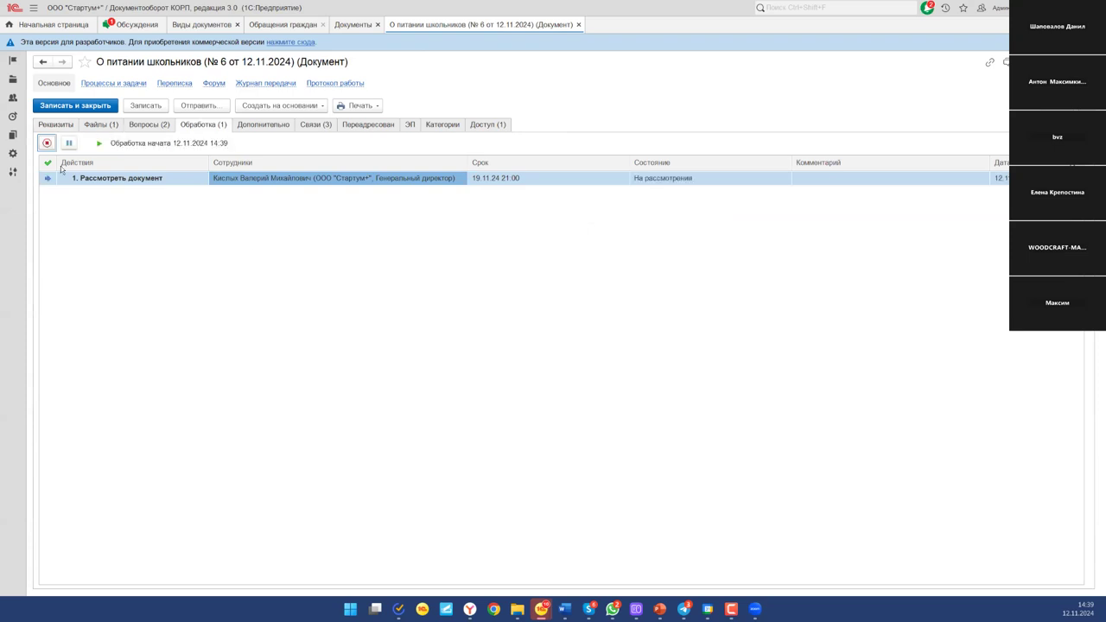
click(48, 127)
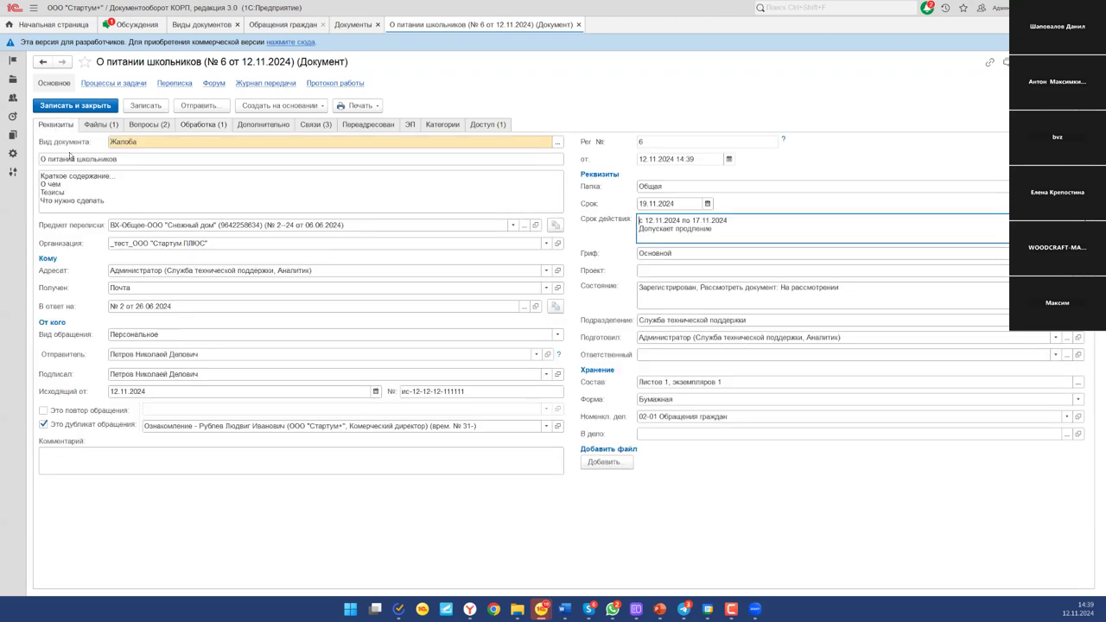
Step: Review the complaint's Предмет переписки, В ответ на and duplicate-appeal fields, and look at its list of links
click(139, 225)
click(79, 252)
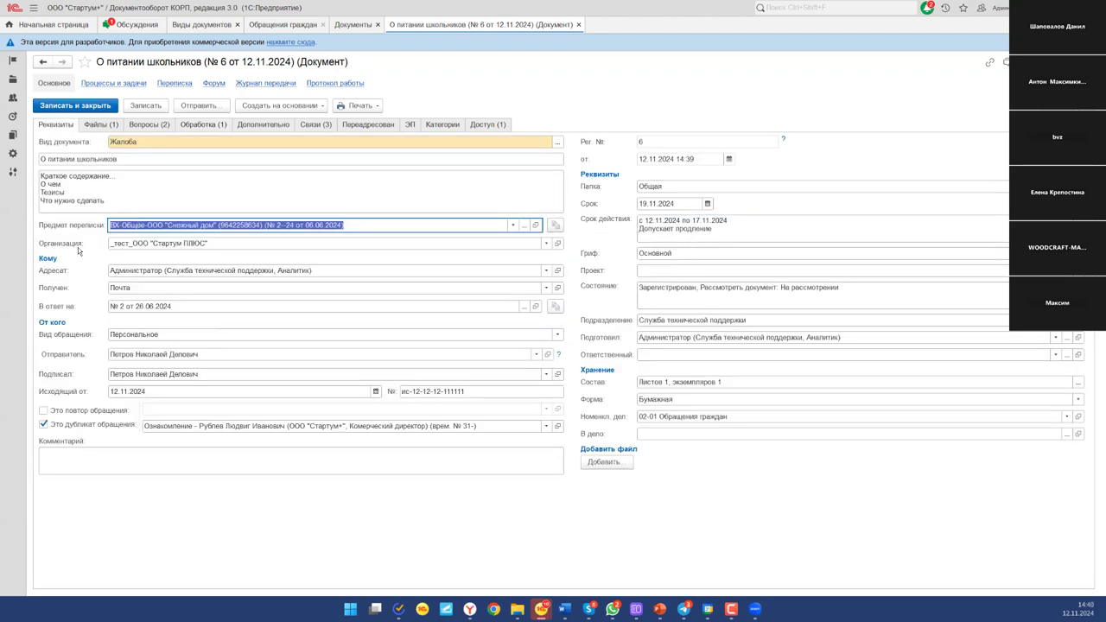
click(139, 306)
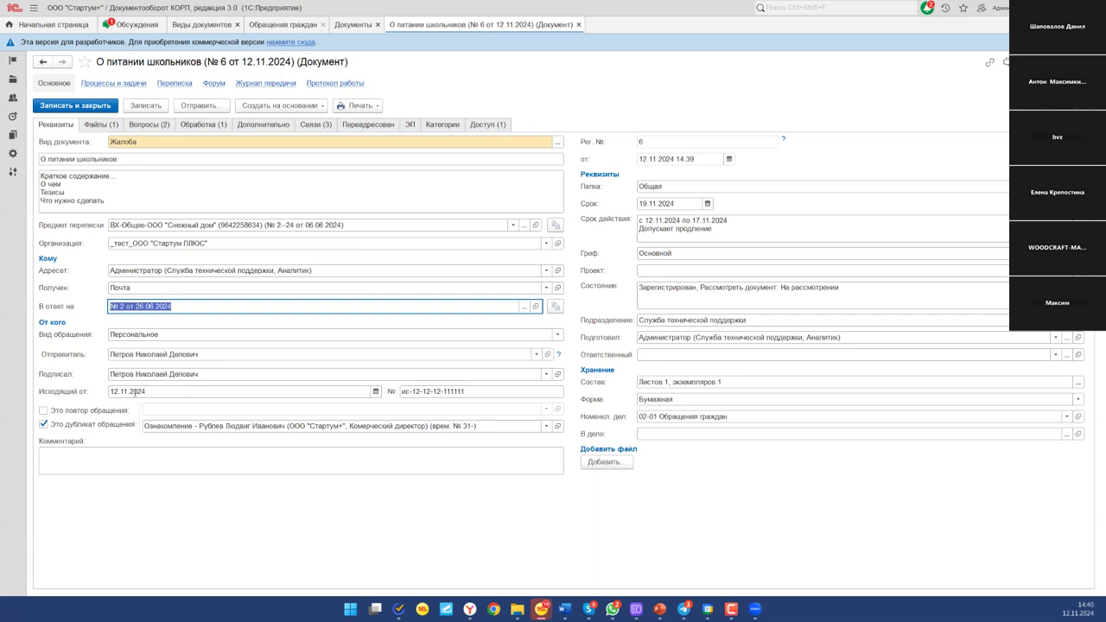
click(177, 424)
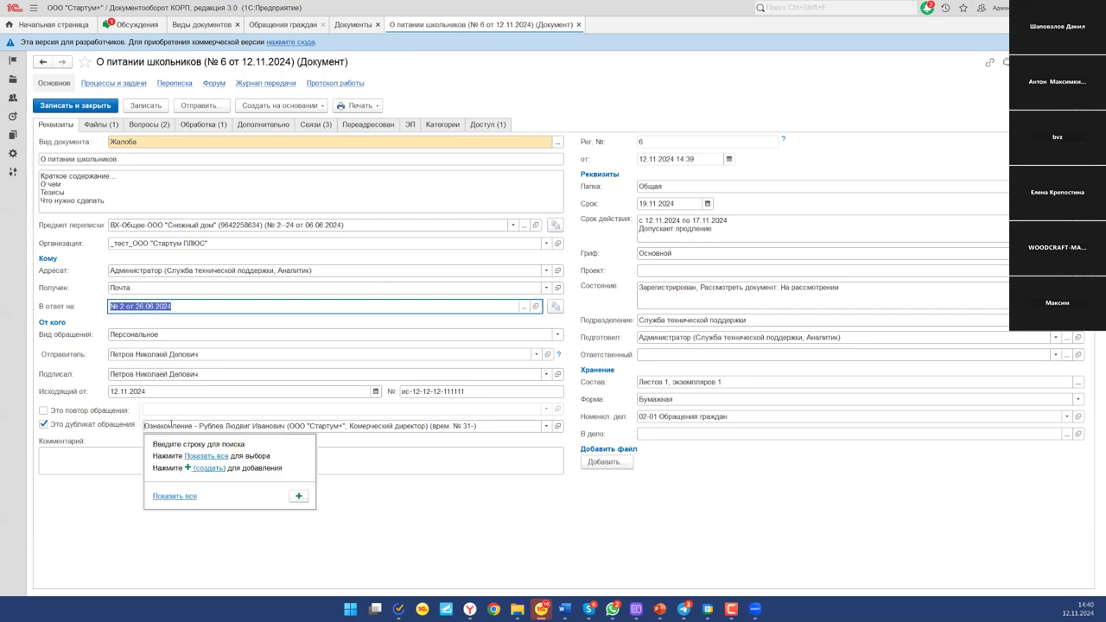
click(297, 129)
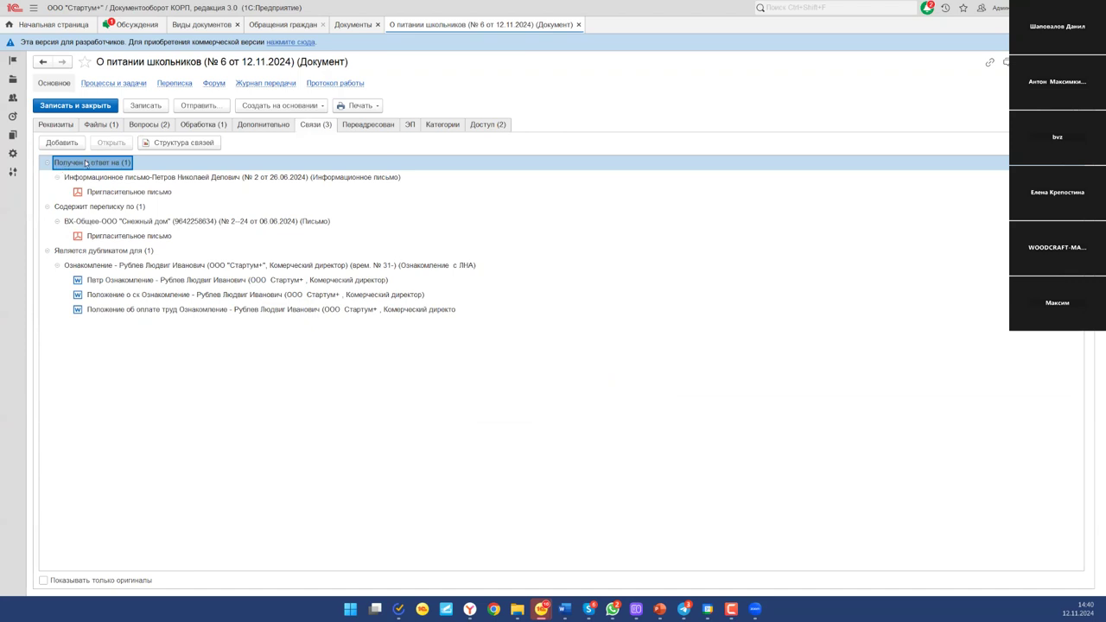
Step: Compare the complaint's В ответ на field with the information letter linked under Получен в ответ на
click(43, 129)
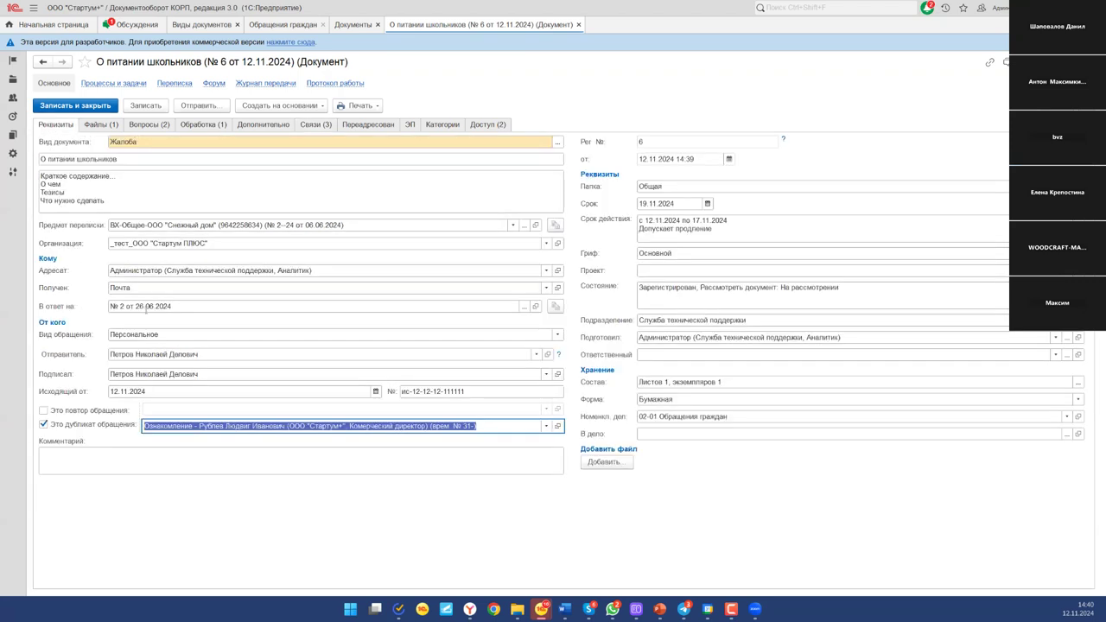
click(145, 309)
click(318, 126)
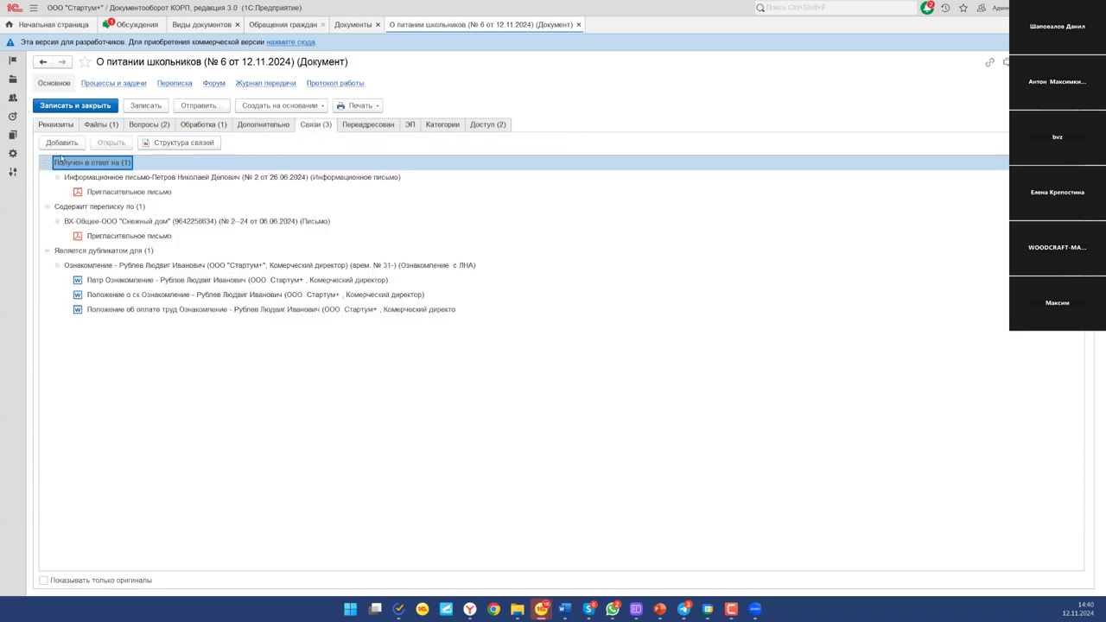
click(275, 178)
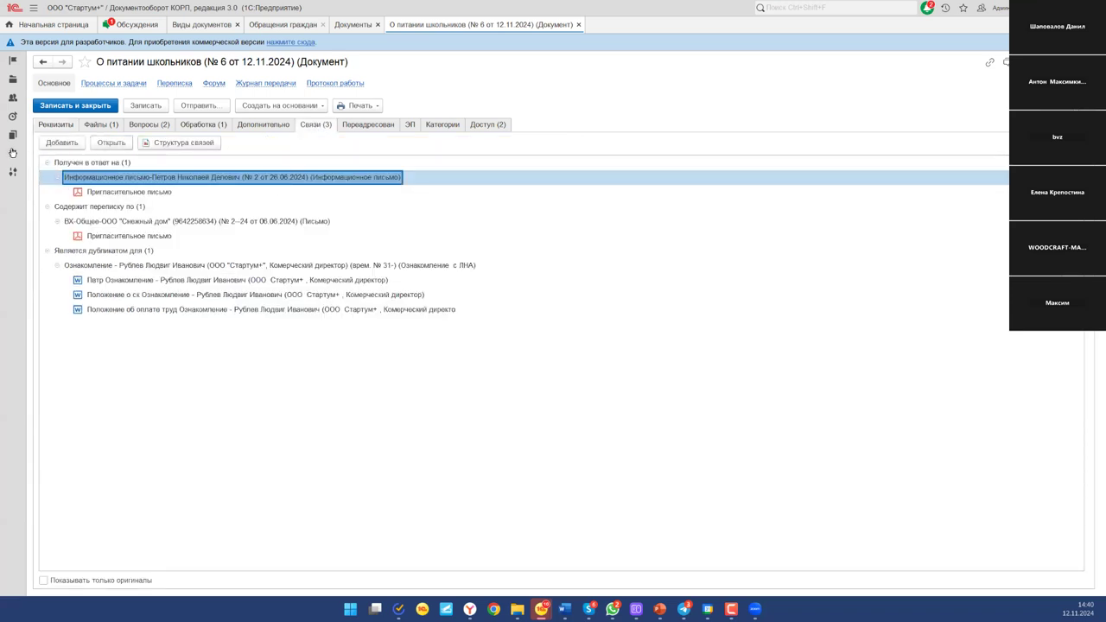
Step: Compare the Это дубликат обращения entry with the document linked under Является дубликатом для
click(57, 126)
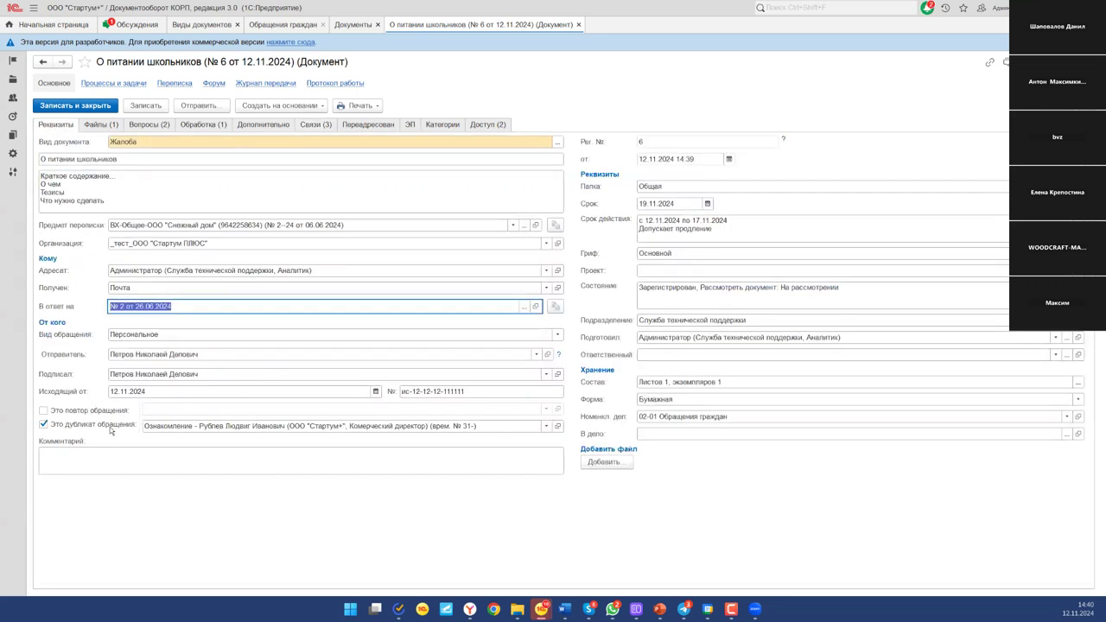
click(322, 125)
click(79, 254)
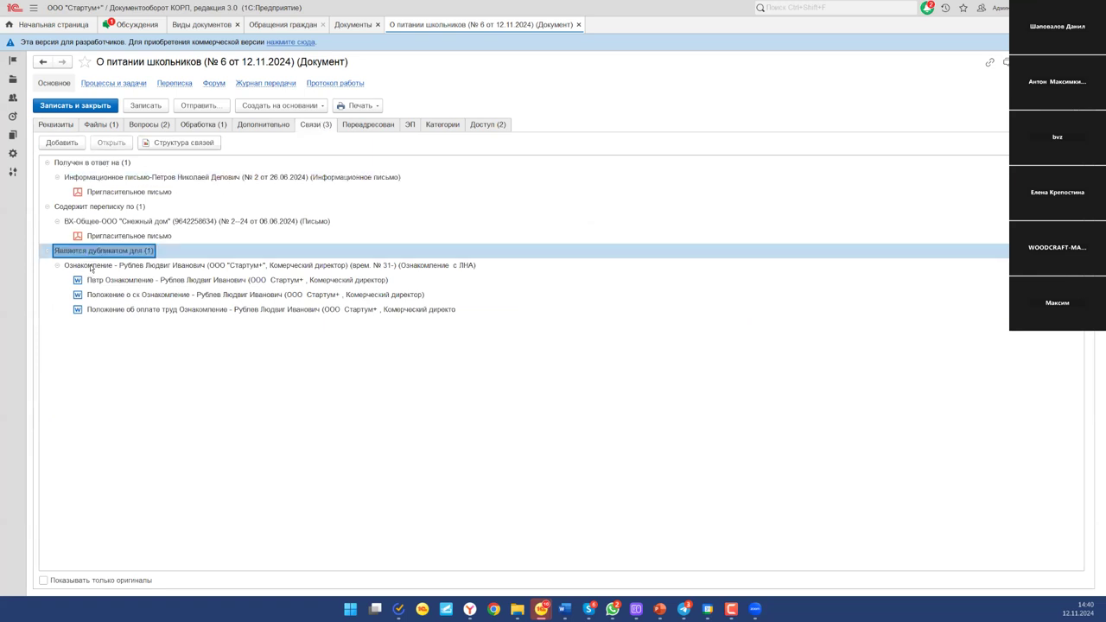
click(90, 267)
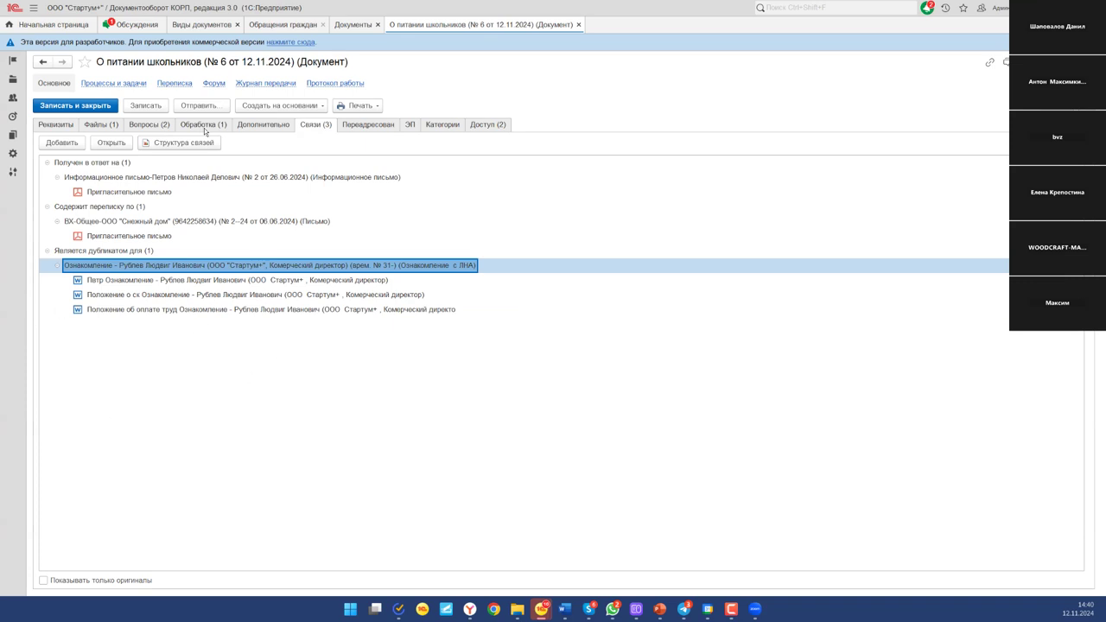
Step: Examine the complaint's Структура связей, view the information letter from the diagram, and close both
click(177, 143)
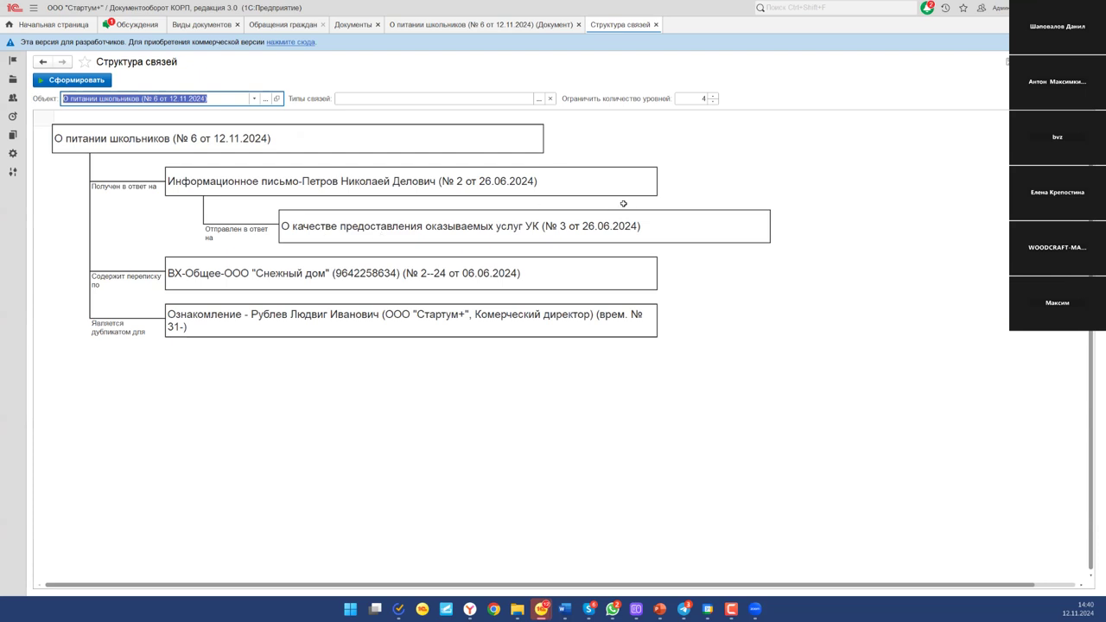
click(239, 145)
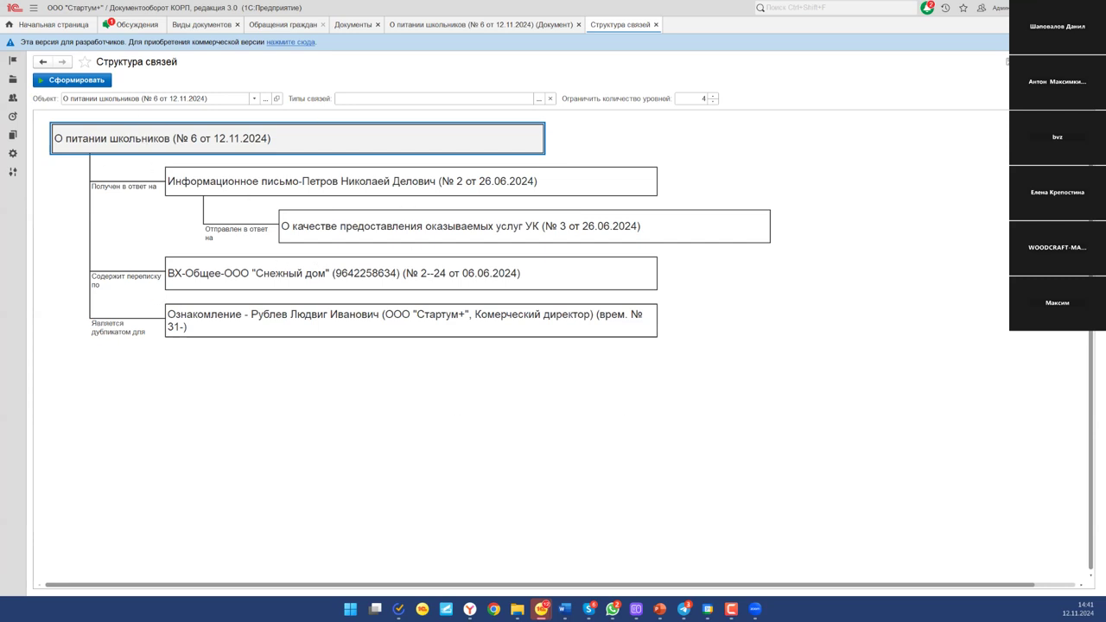
click(278, 181)
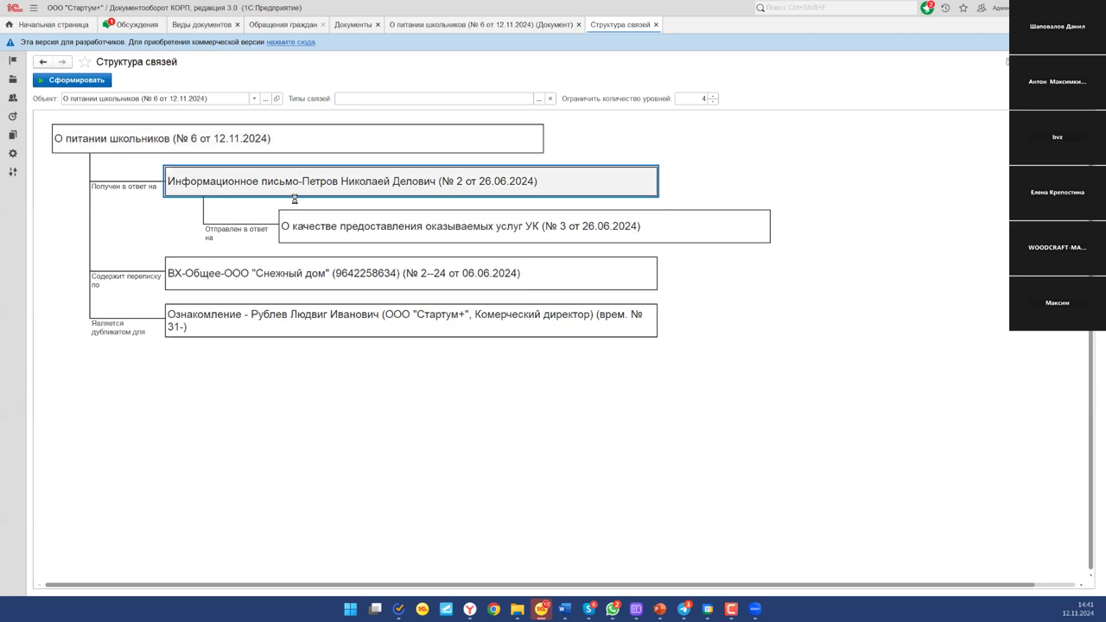
double_click(316, 183)
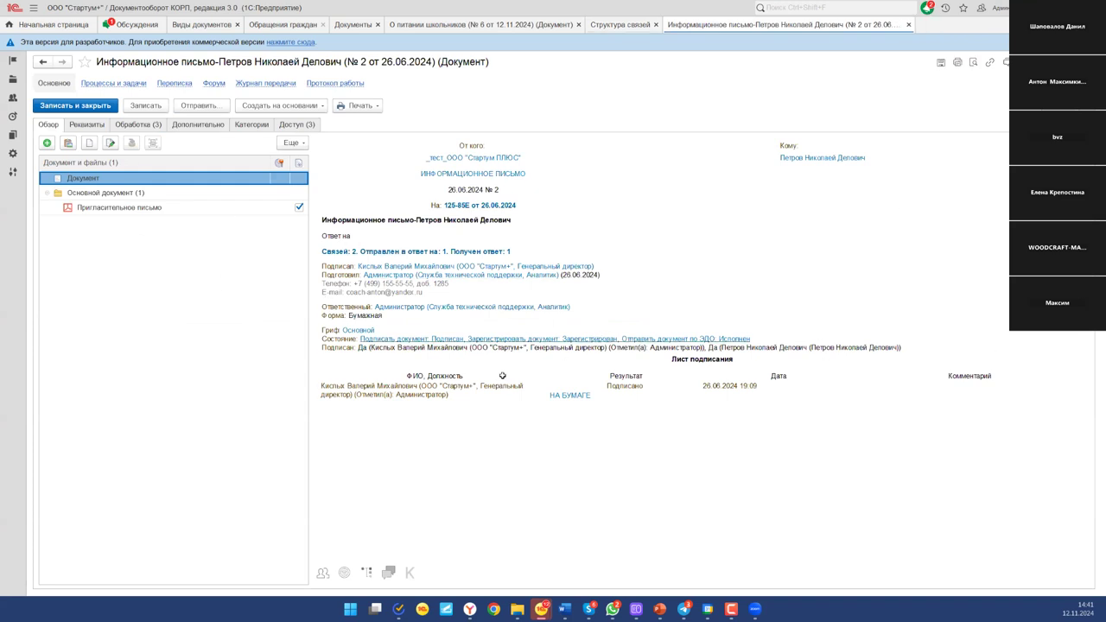
key(Escape)
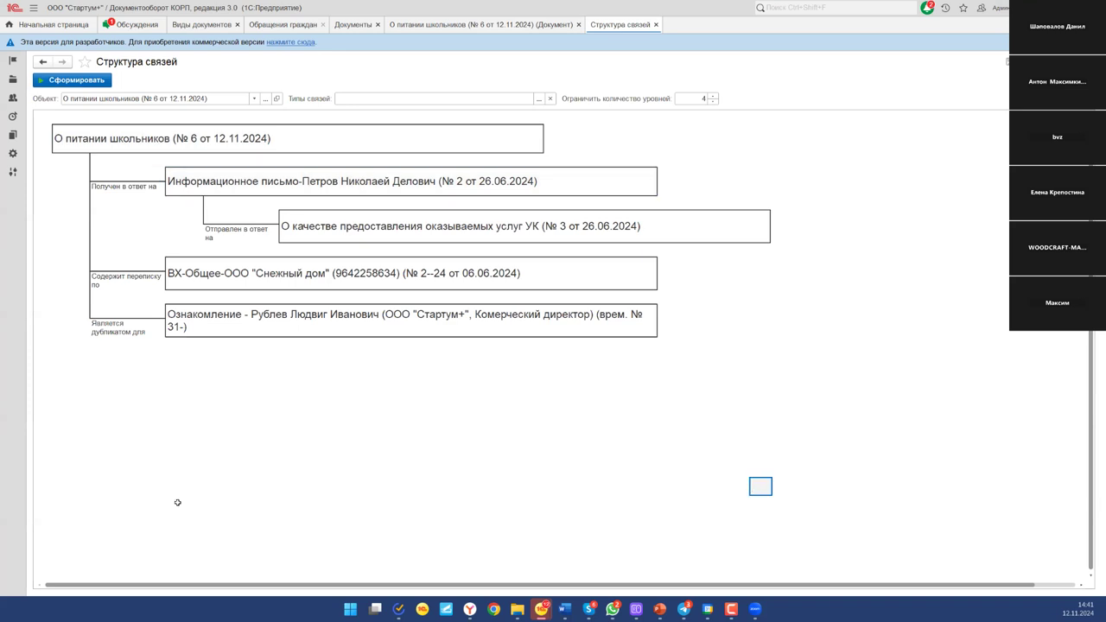
key(Escape)
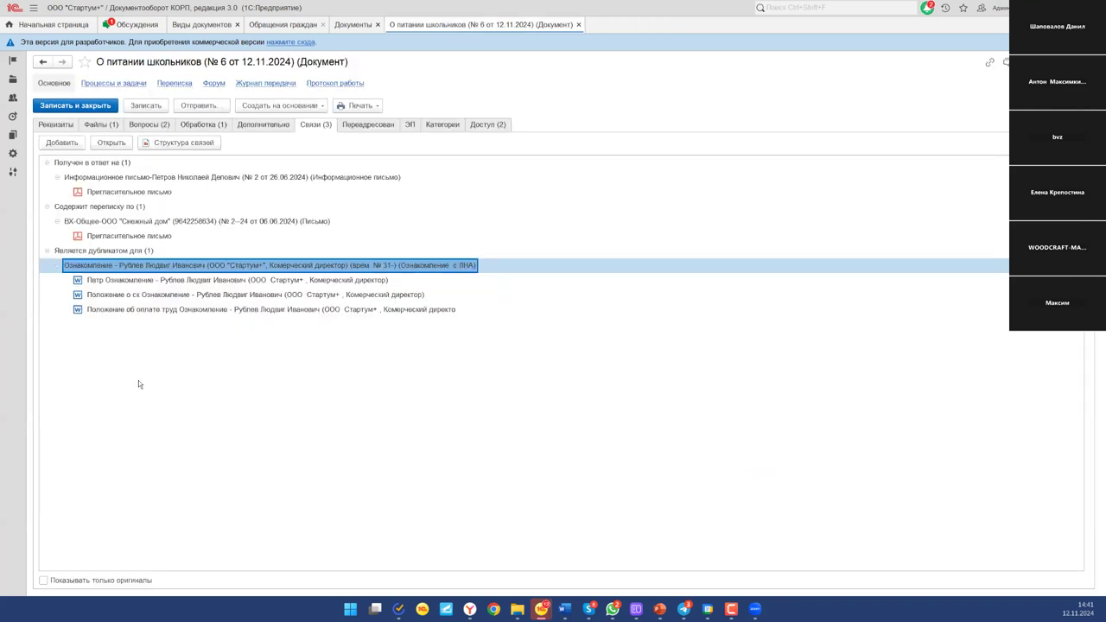
Step: Generate the complaint's Структура связей filtered to the link type Содержит переписку по
click(175, 144)
click(363, 100)
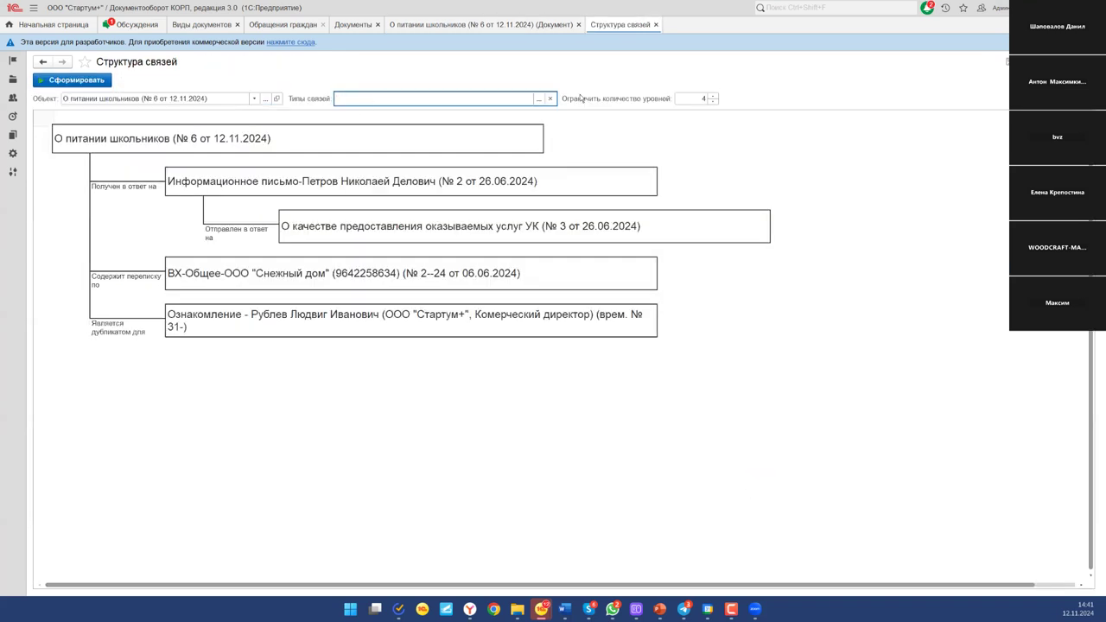
click(540, 99)
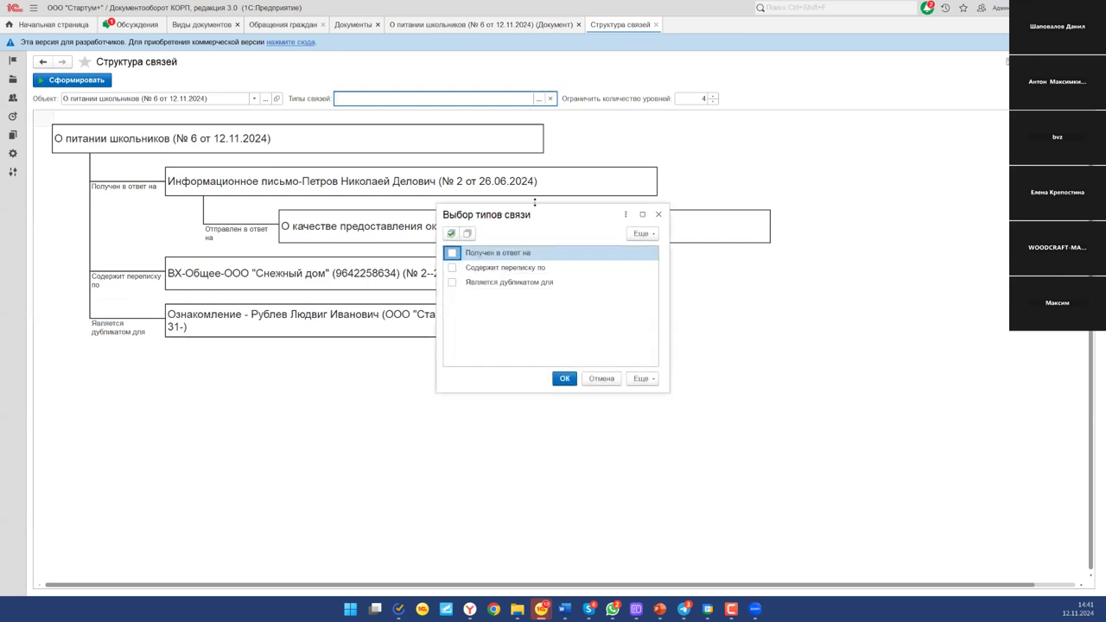
click(452, 268)
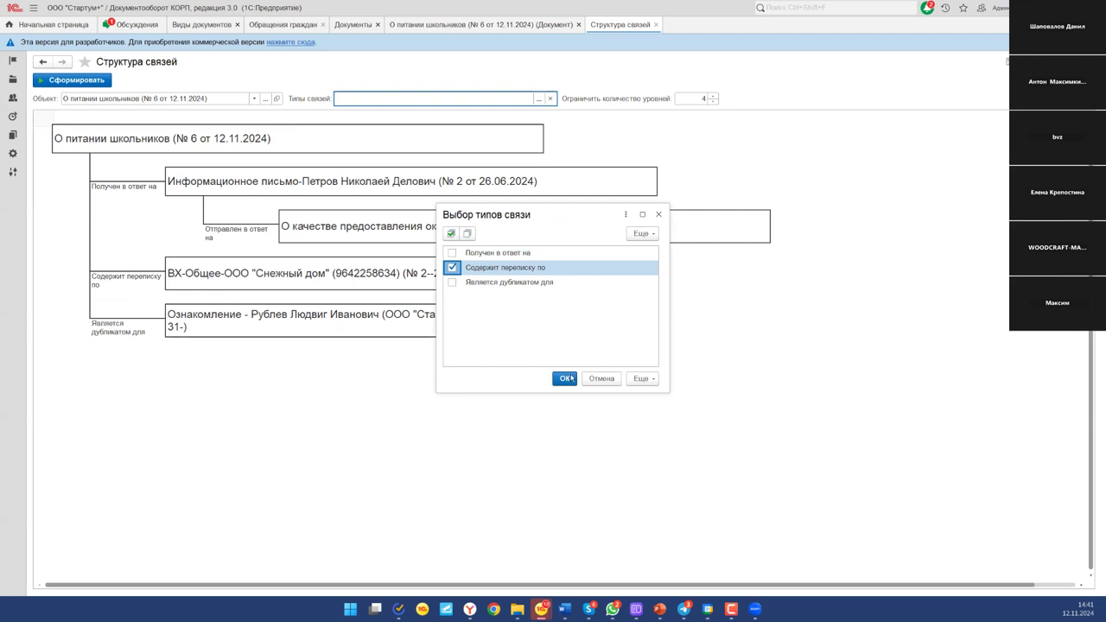
click(562, 379)
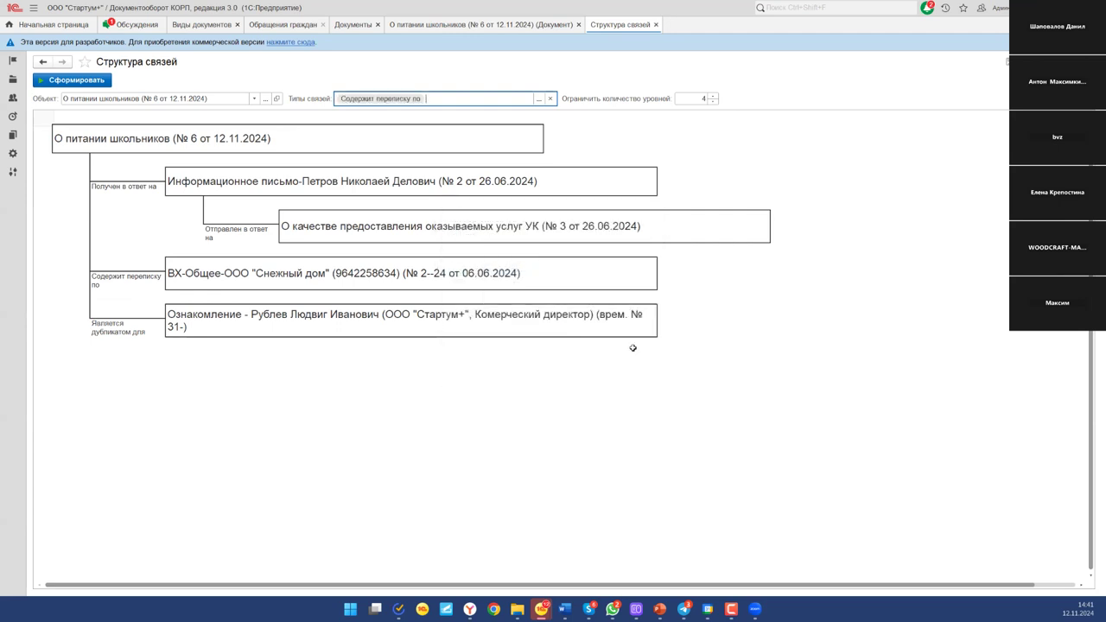
click(73, 80)
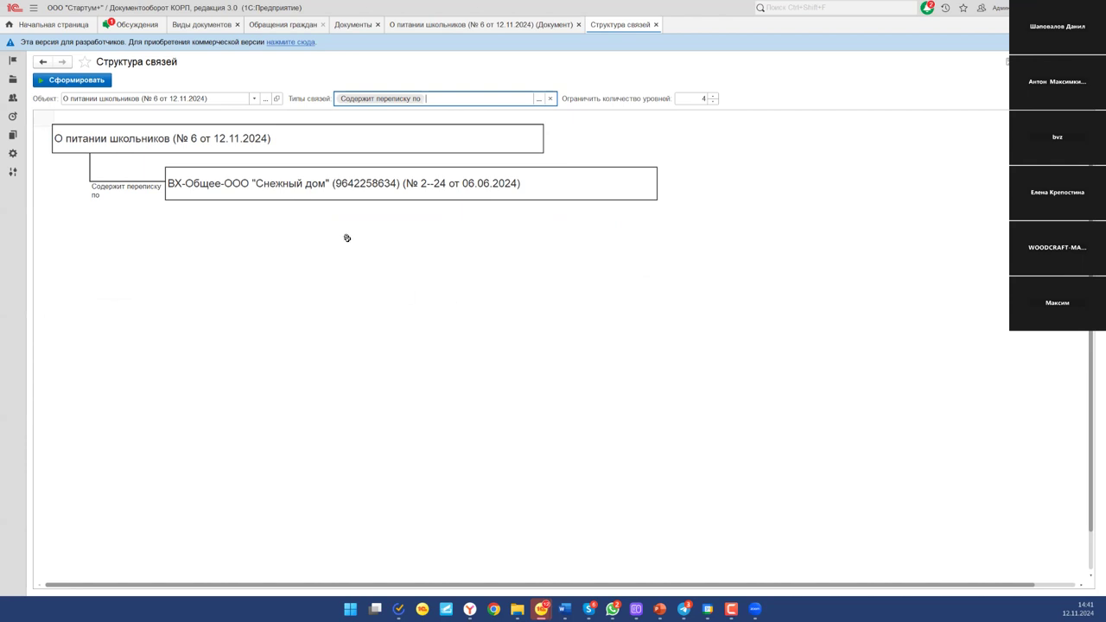
drag(617, 329, 636, 315)
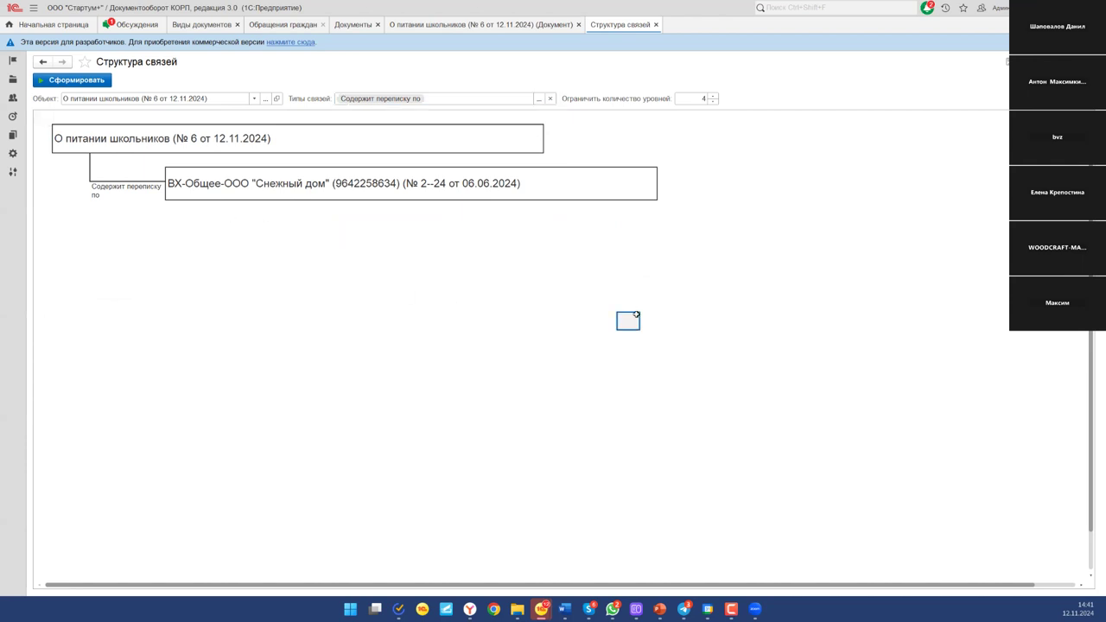
Step: Close the link structure and review the complaint's Обработка, Вопросы, Файлы and Реквизиты sections
key(Escape)
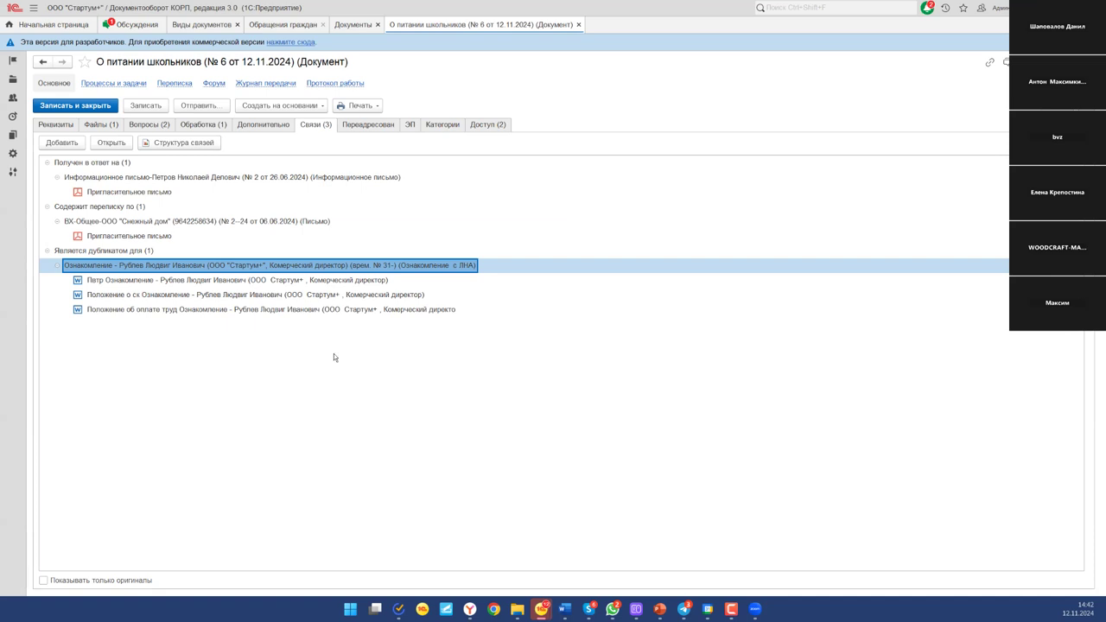
click(183, 125)
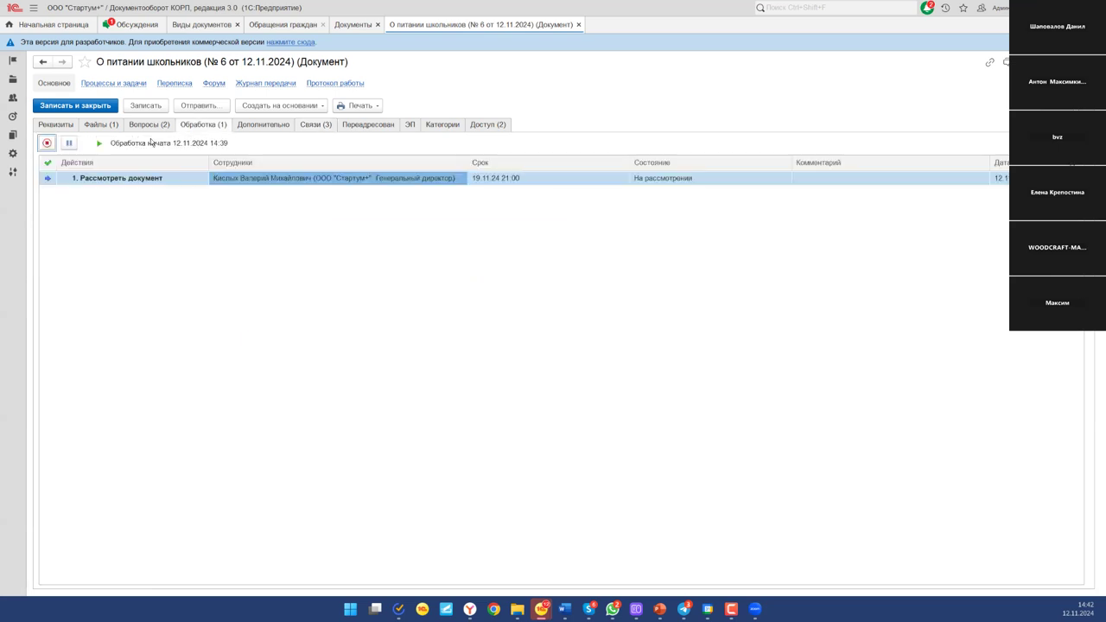
right_click(219, 234)
click(242, 247)
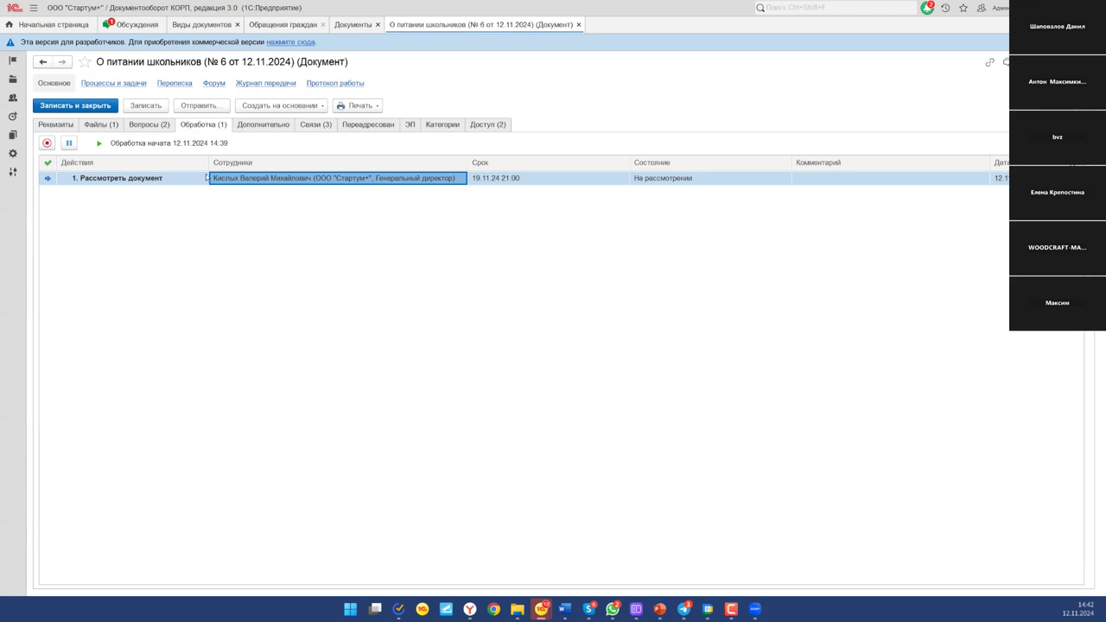
click(152, 127)
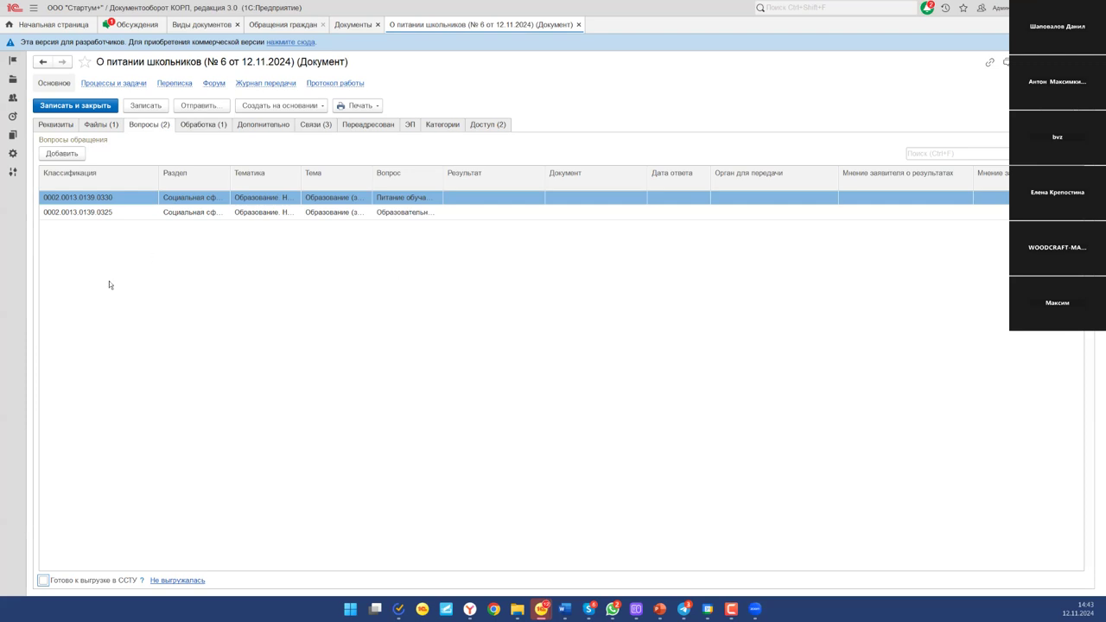
click(112, 128)
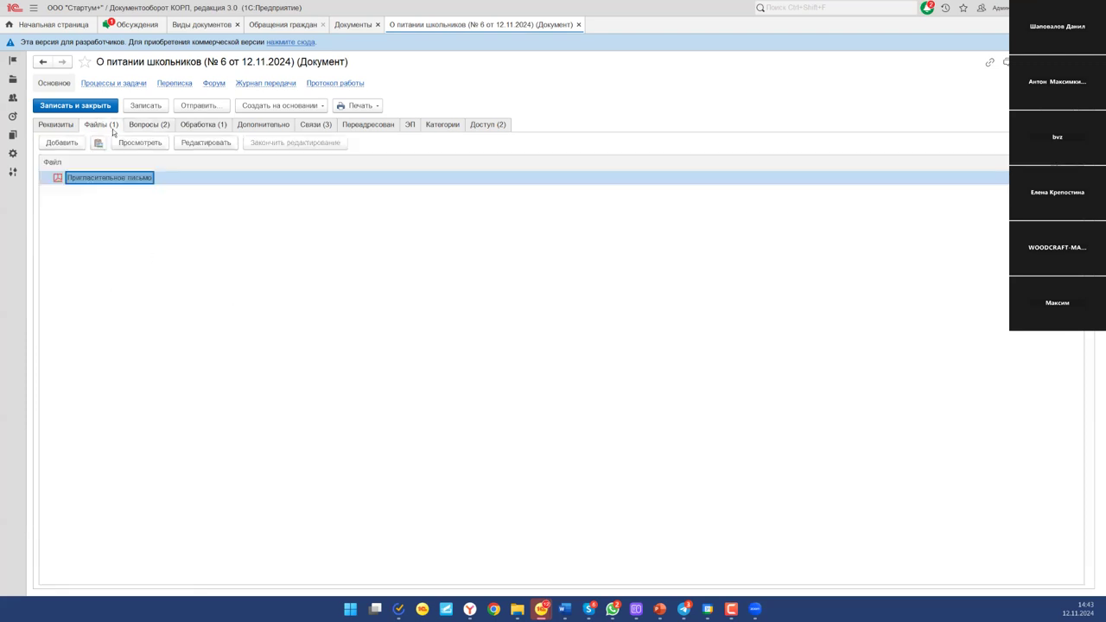
click(68, 127)
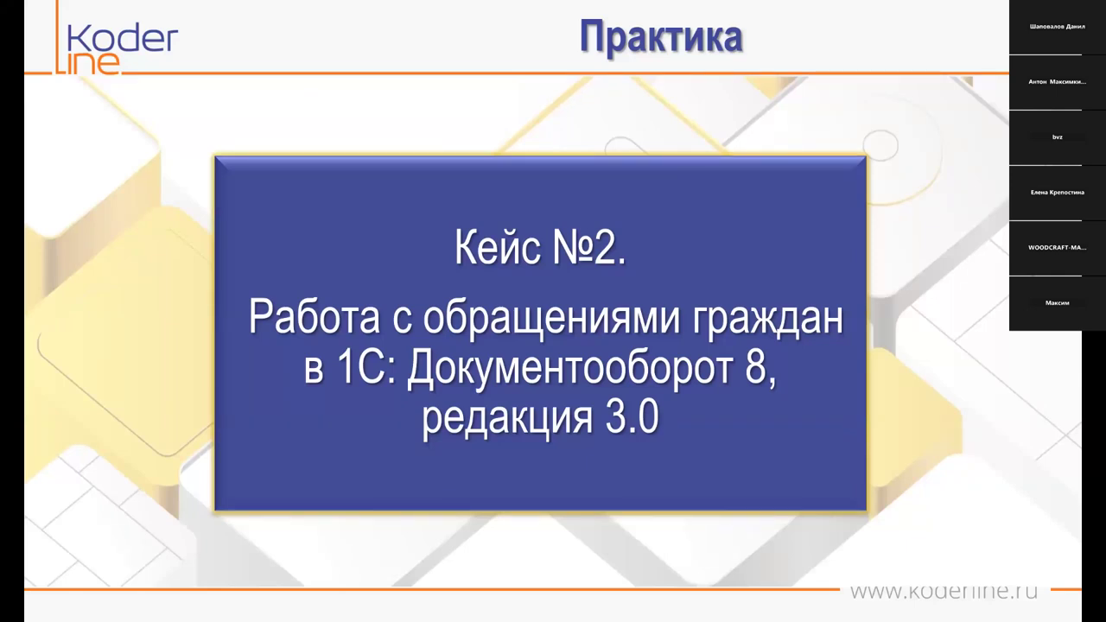
key(Right)
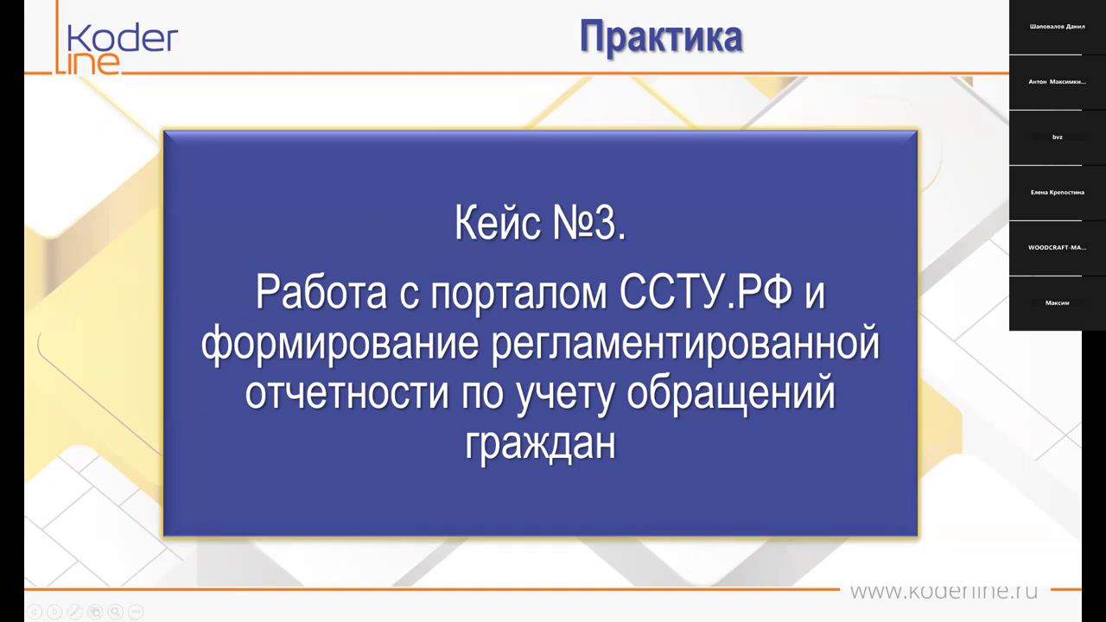
key(alt+Tab)
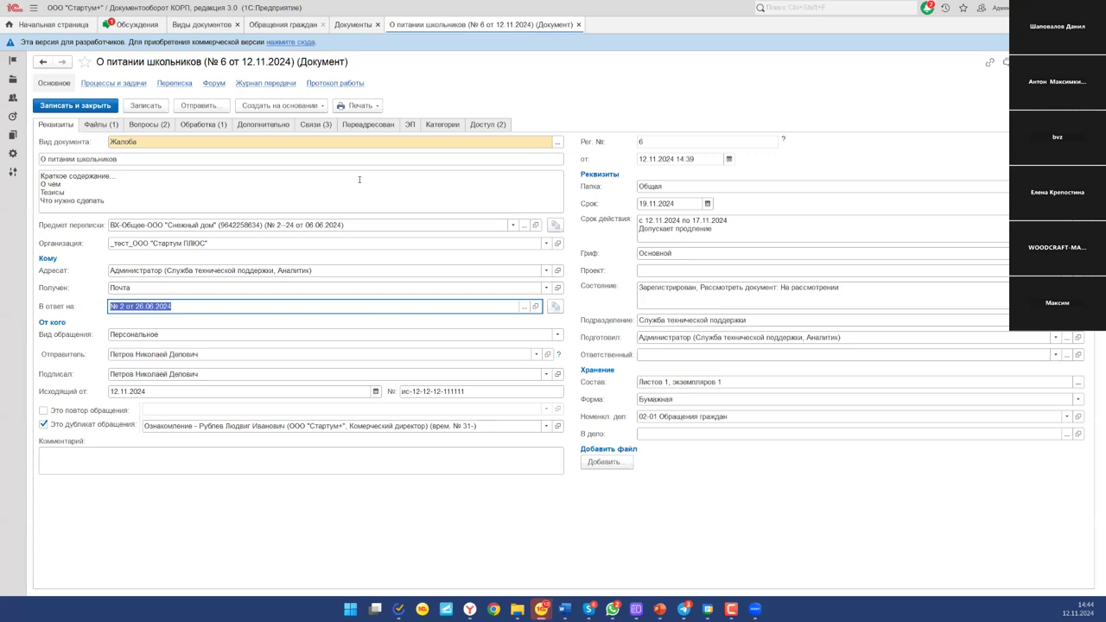
Step: Close the complaint and generate the Регламентированный отчет по обращениям for Этот месяц and the organization _тест_ООО "Стартум ПЛЮС"
click(136, 107)
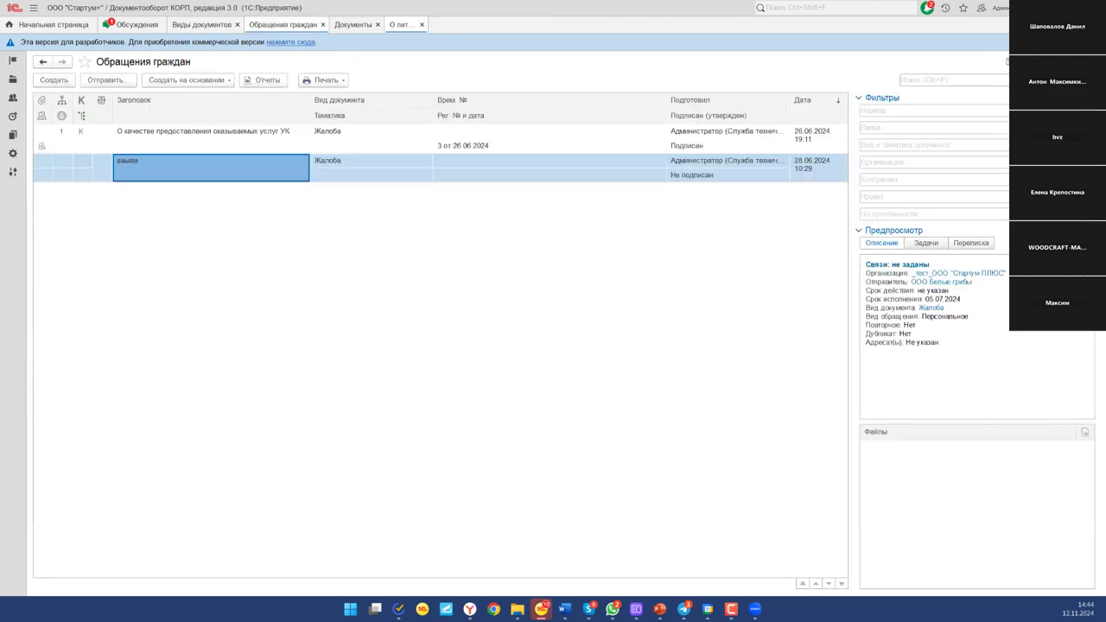
click(12, 80)
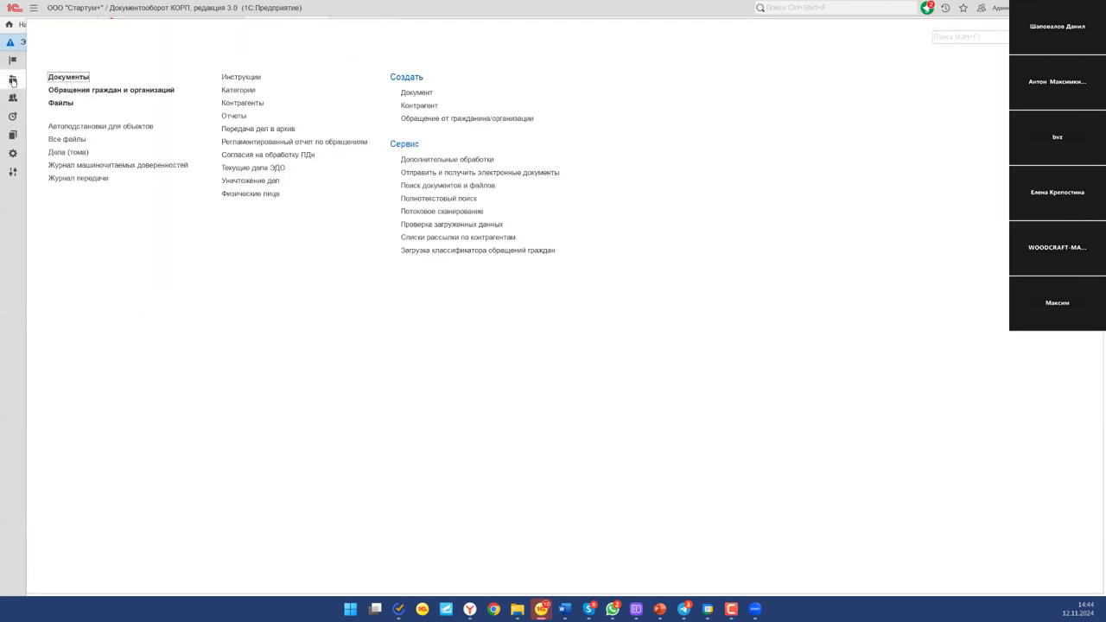
click(342, 142)
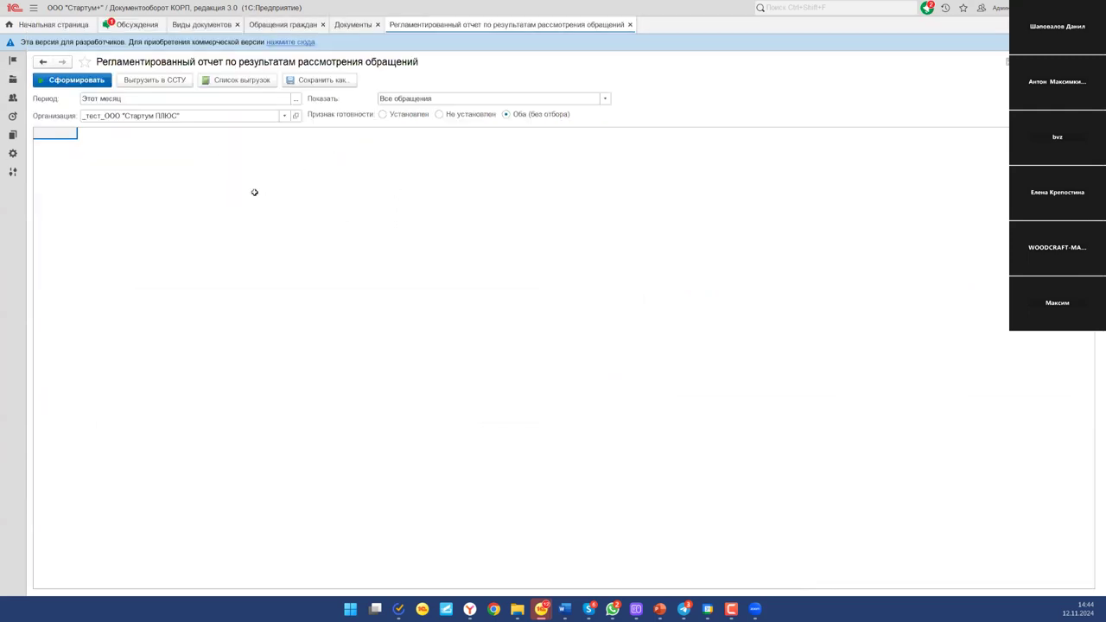
click(93, 82)
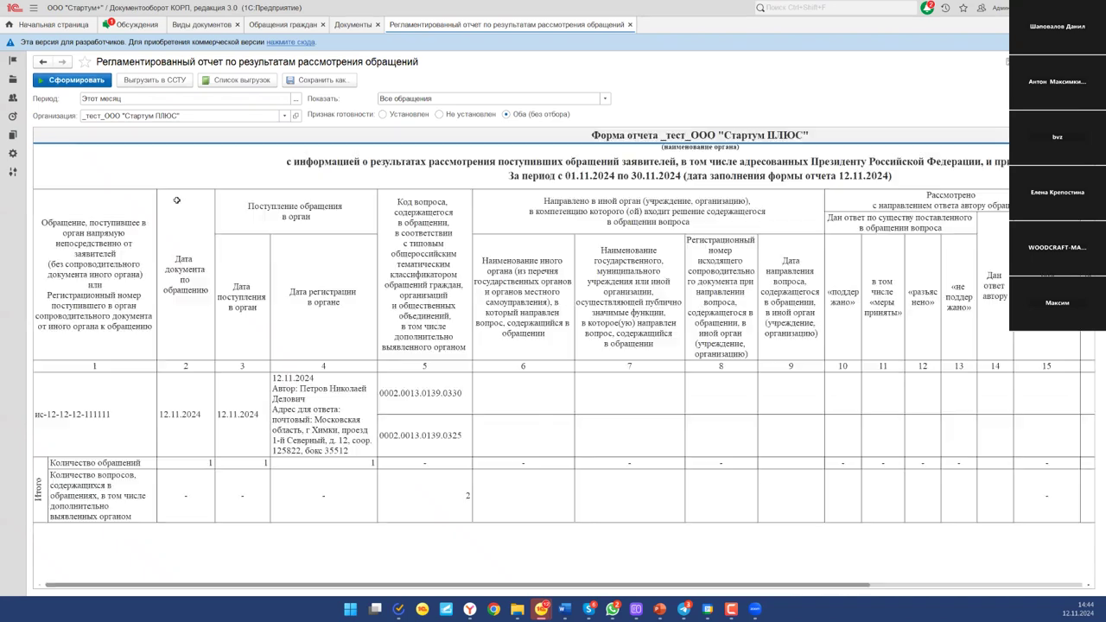
Step: Examine the complaint's row in the regulated report, including both question codes and the columns on review results
drag(128, 403, 835, 420)
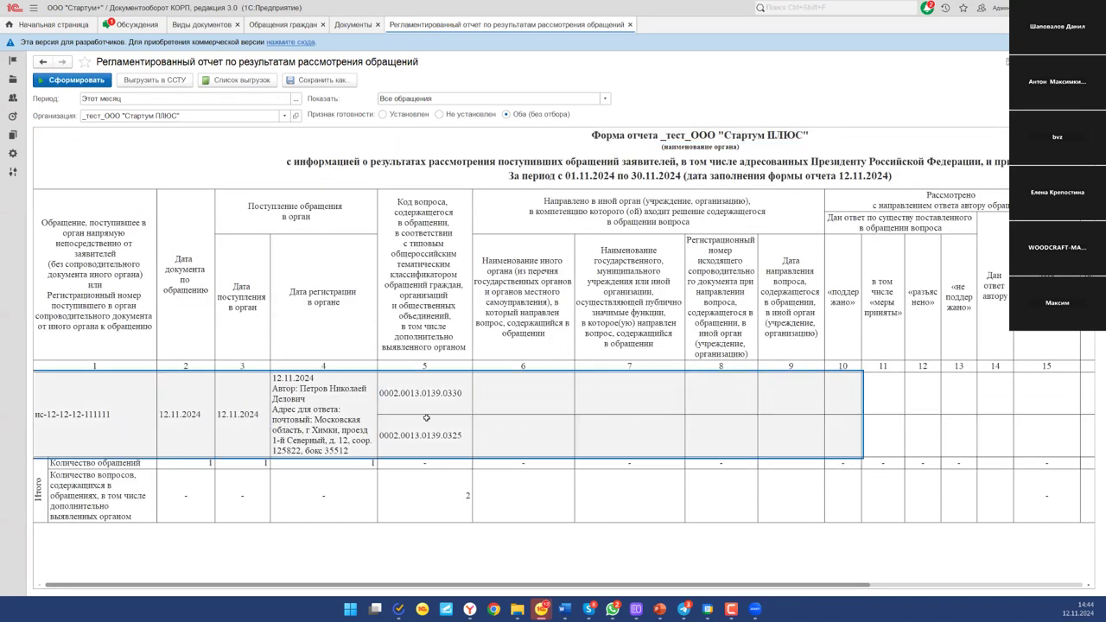
click(426, 382)
click(401, 435)
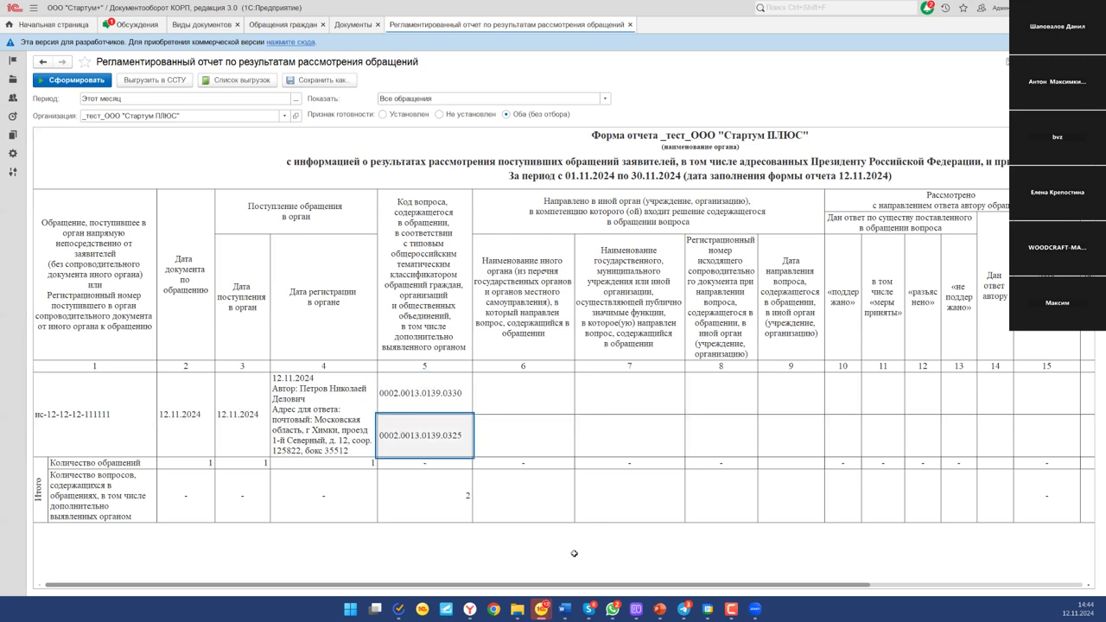
scroll(574, 554, right, 10)
scroll(573, 553, left, 3)
scroll(574, 553, left, 8)
click(164, 79)
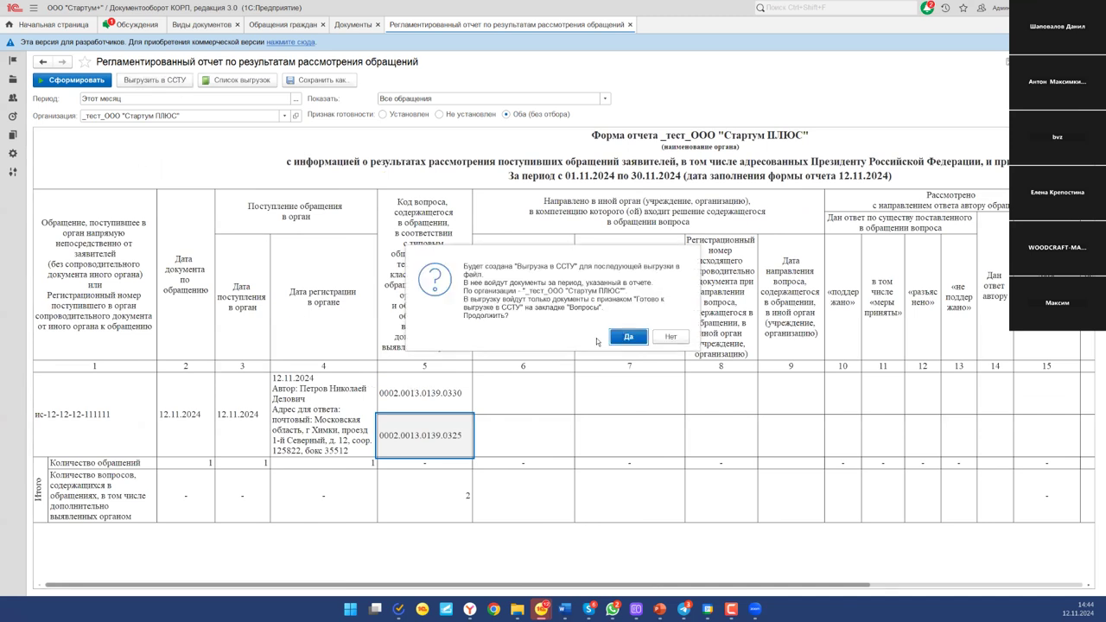
click(629, 337)
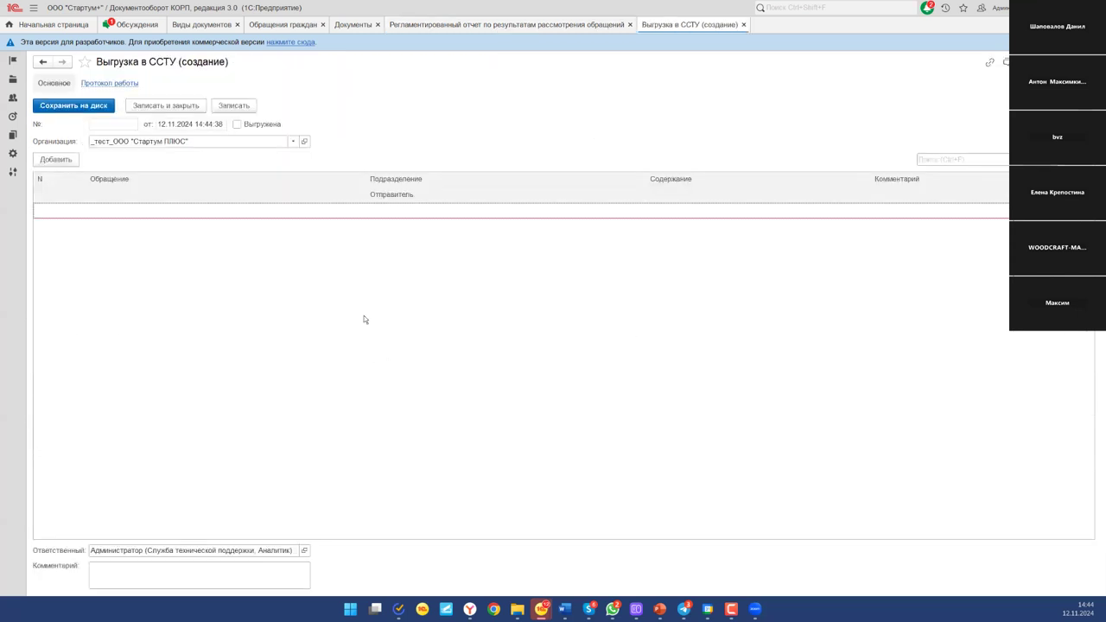
click(177, 360)
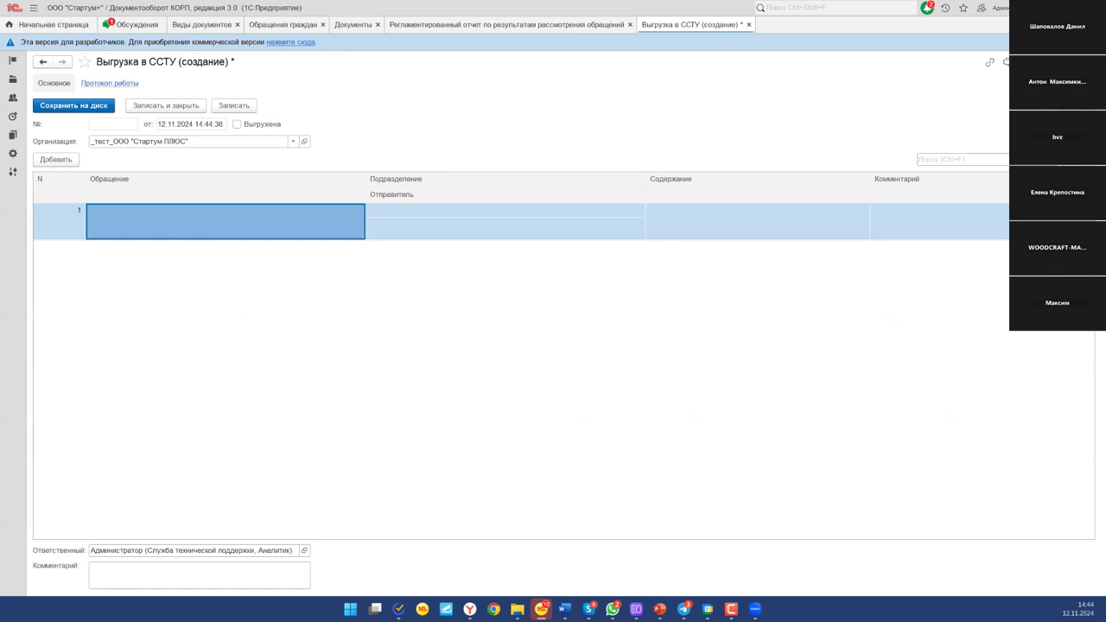
key(Escape)
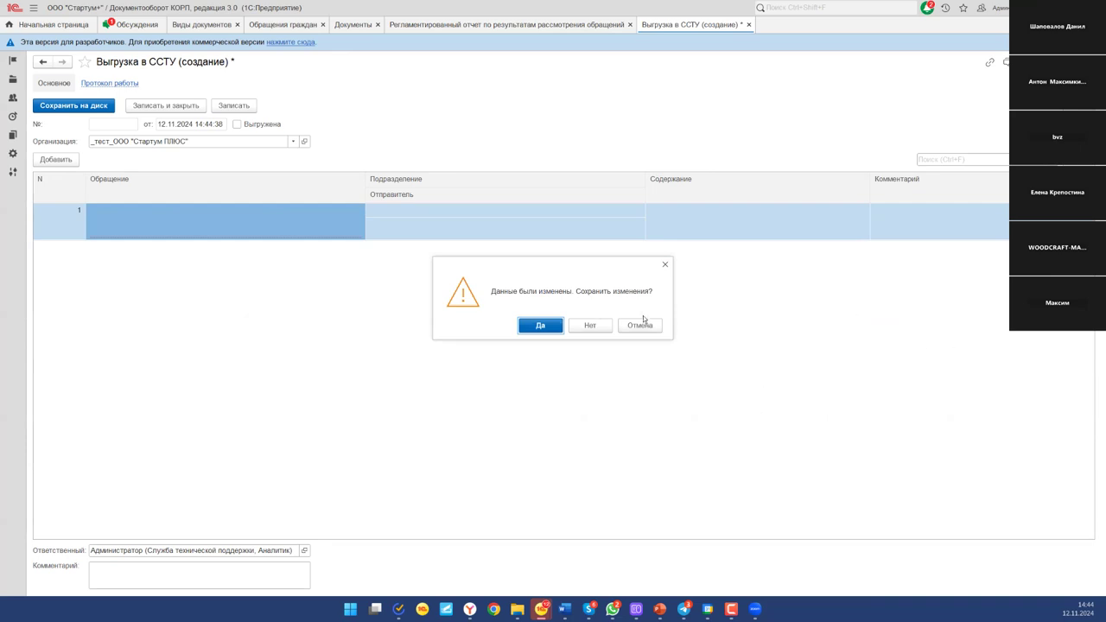
click(590, 325)
click(327, 305)
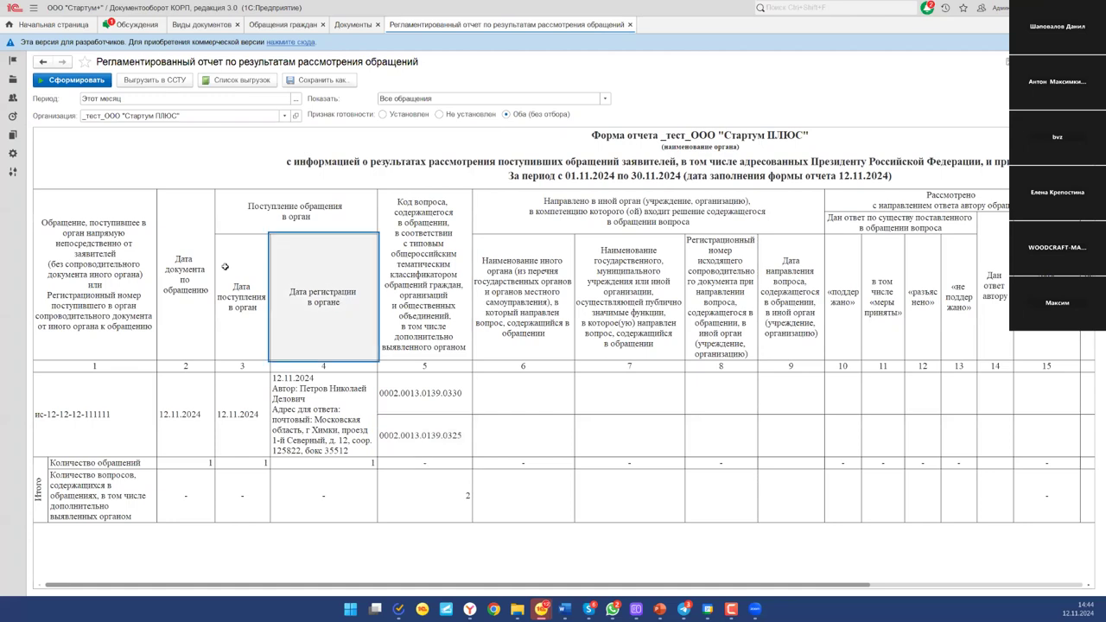
click(385, 306)
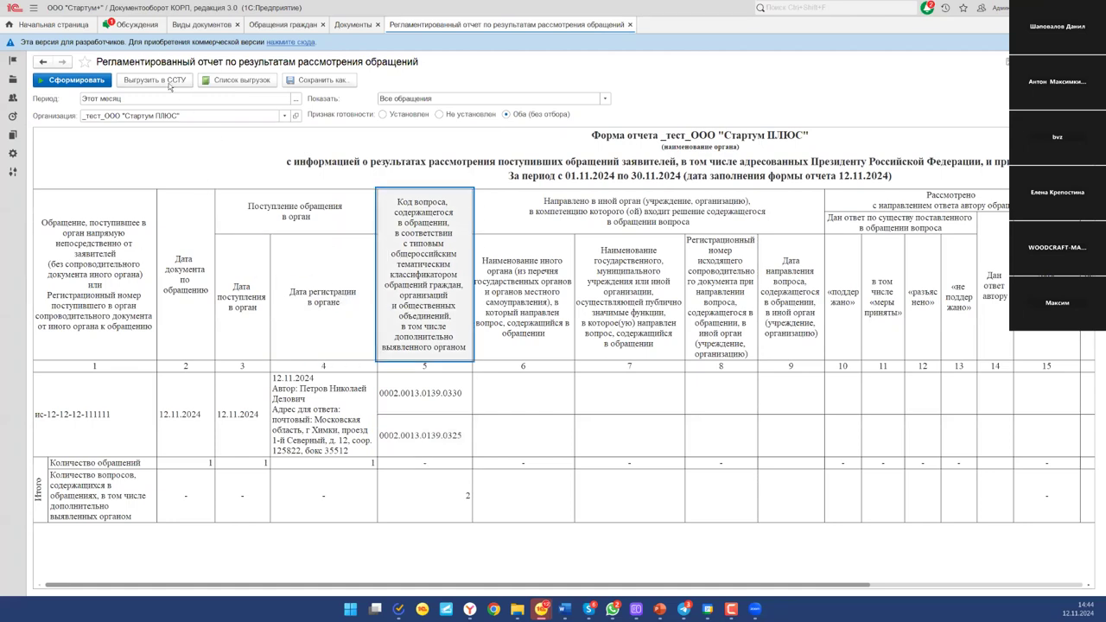
click(97, 151)
click(369, 293)
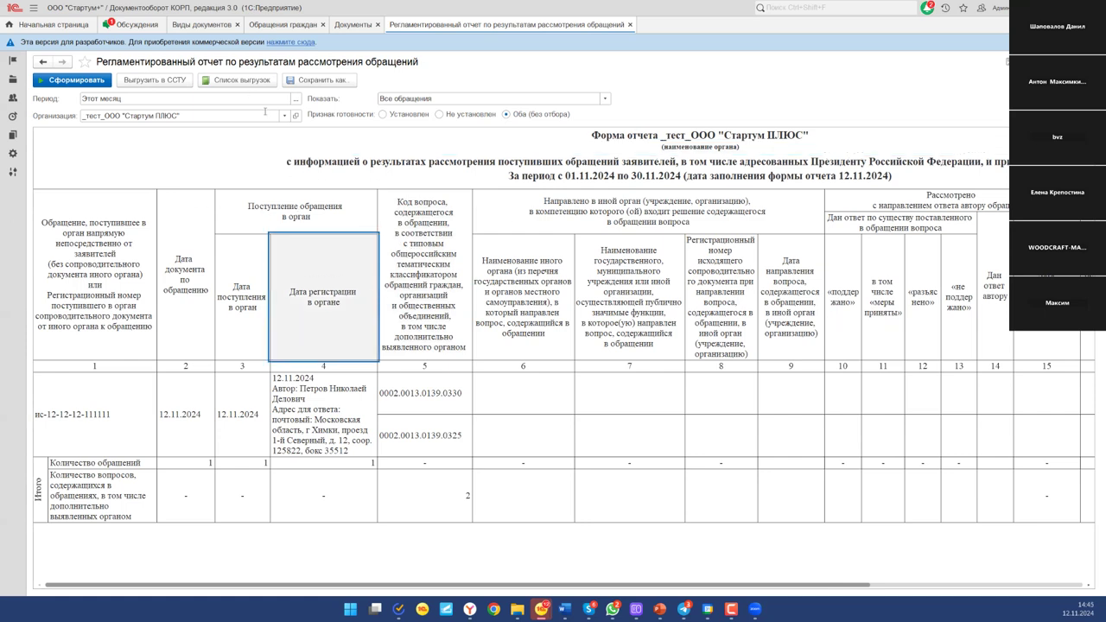
click(296, 117)
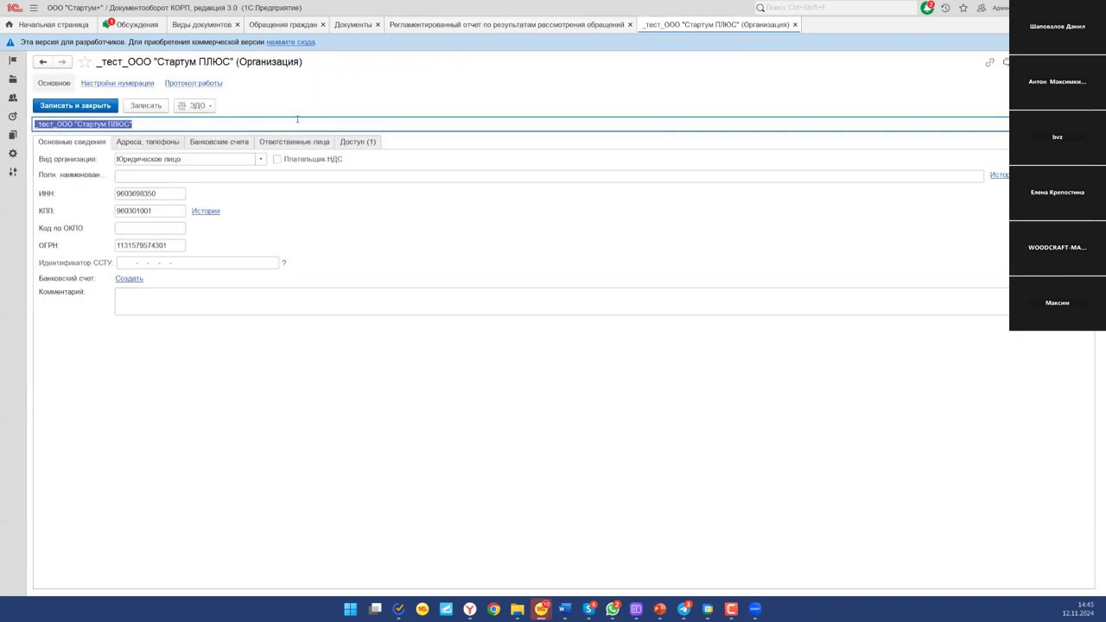
click(173, 265)
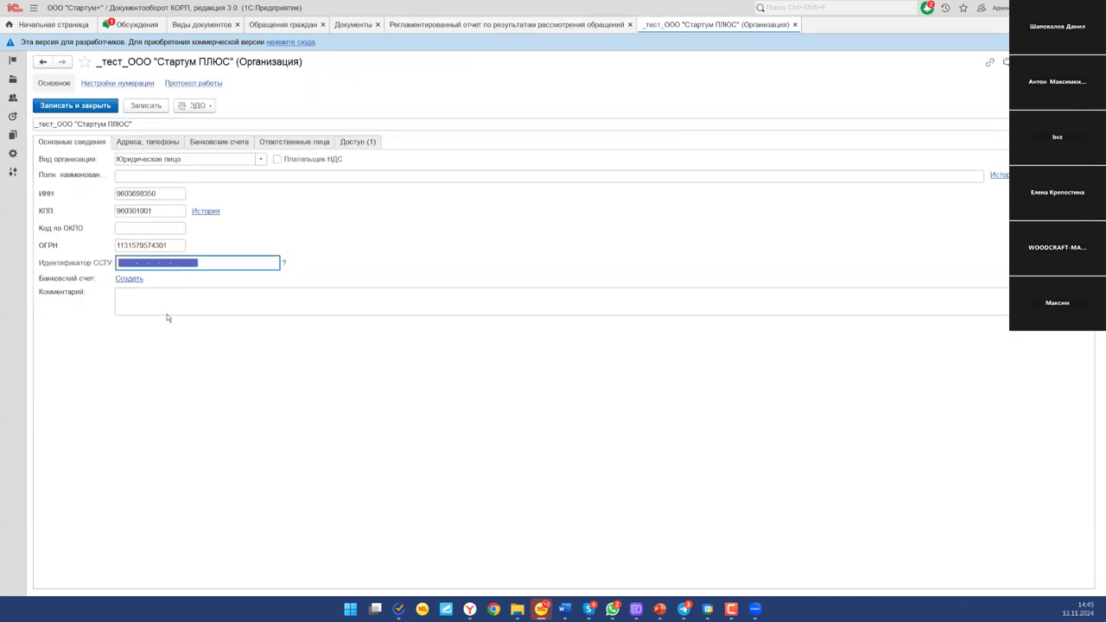
text(1111)
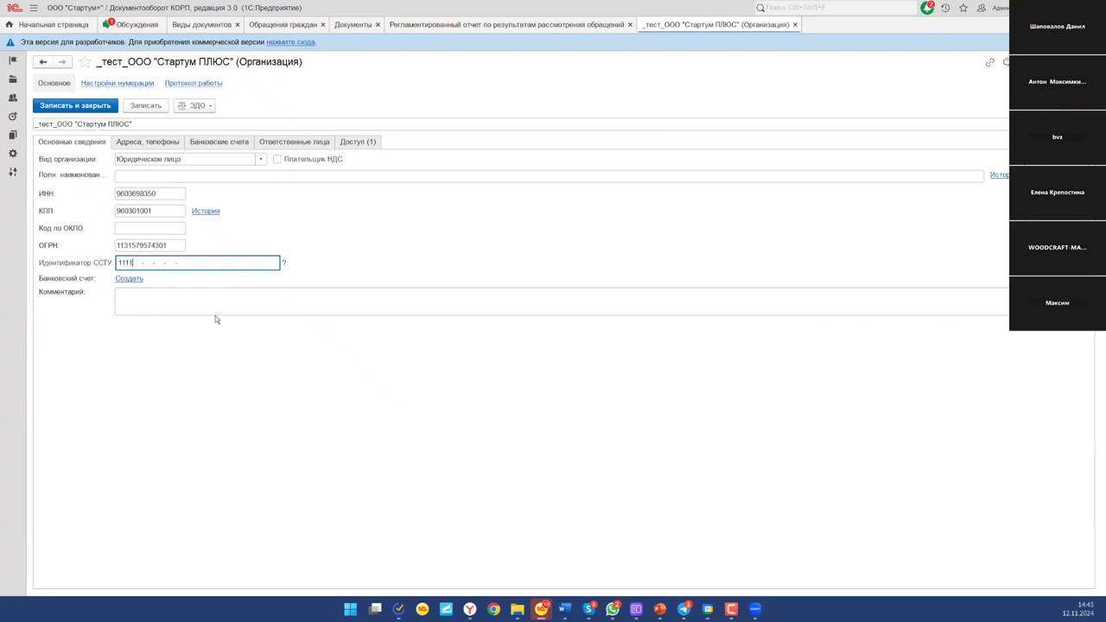
text(1111-1111-1111-1111-111111111111)
click(282, 264)
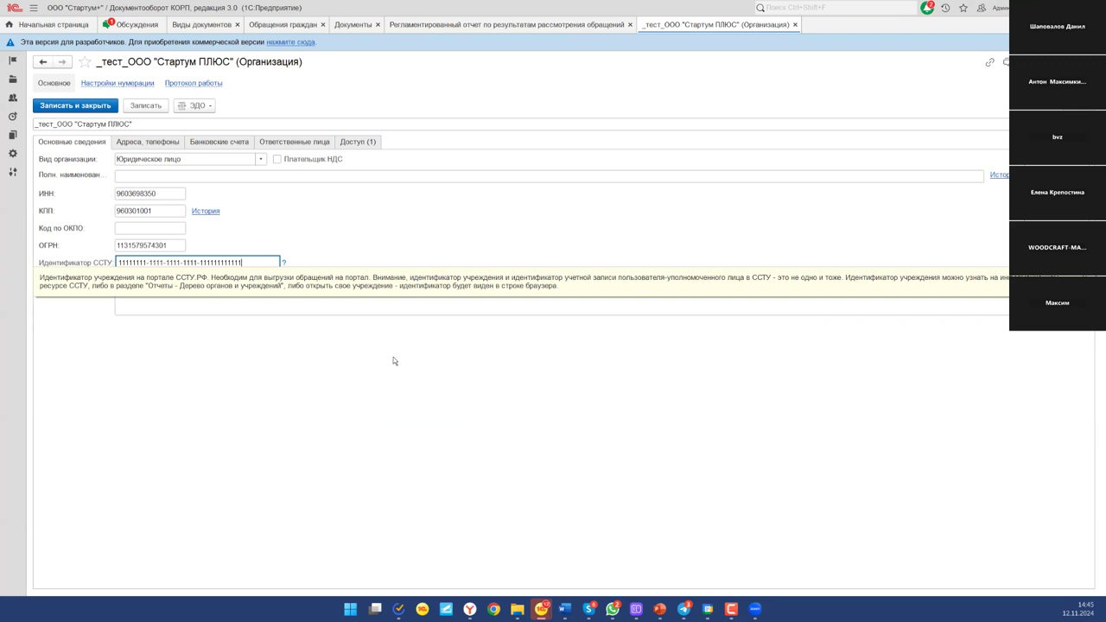
click(111, 107)
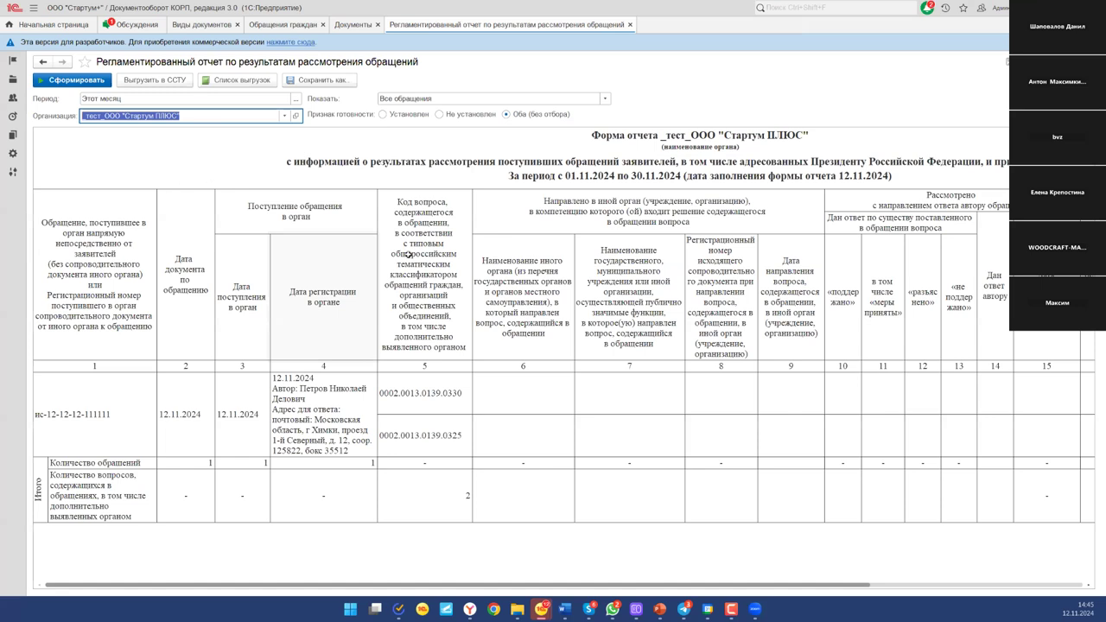
Step: Create a Выгрузка в ССТУ from the report and fill its appeal row with ВХ-Общее-ООО "Снежный дом" (№ 2--24 от 06.06.2024)
click(137, 85)
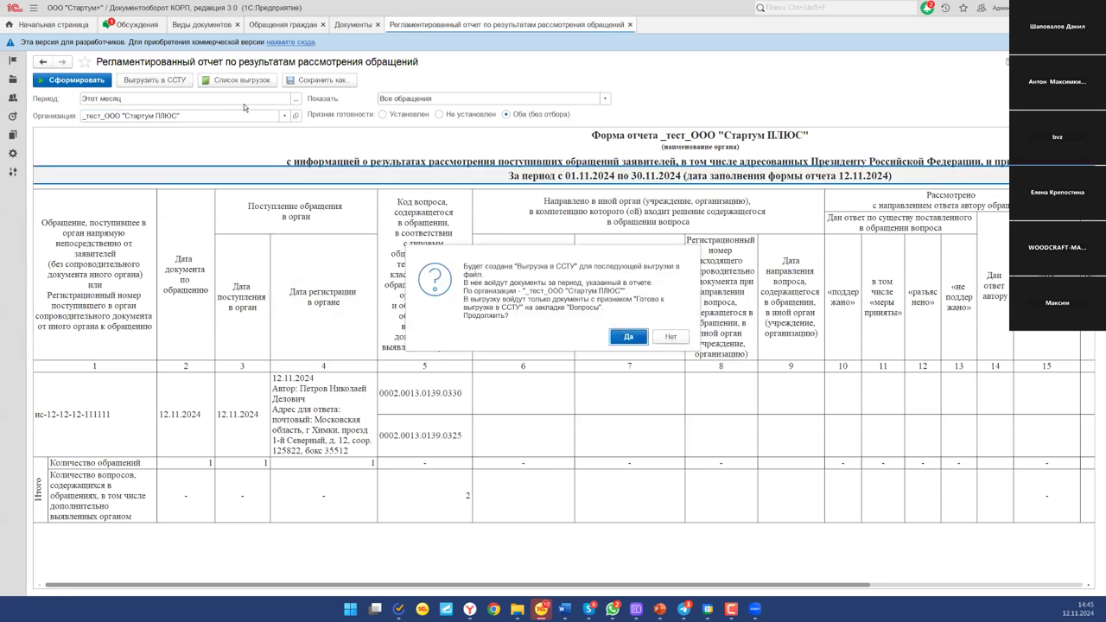
click(630, 337)
double_click(398, 289)
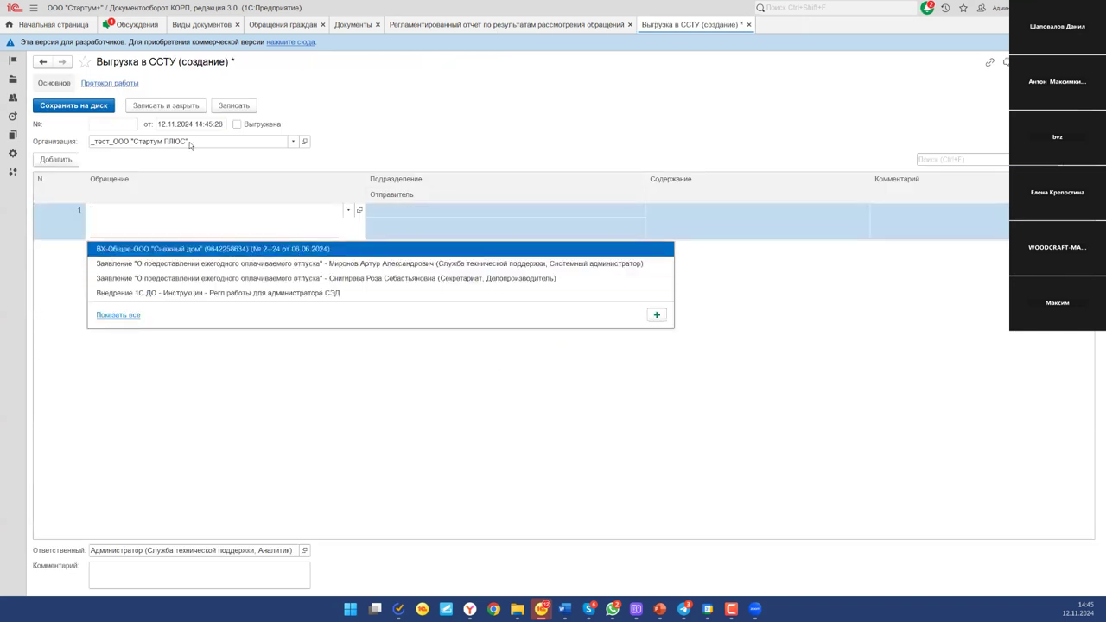
key(Escape)
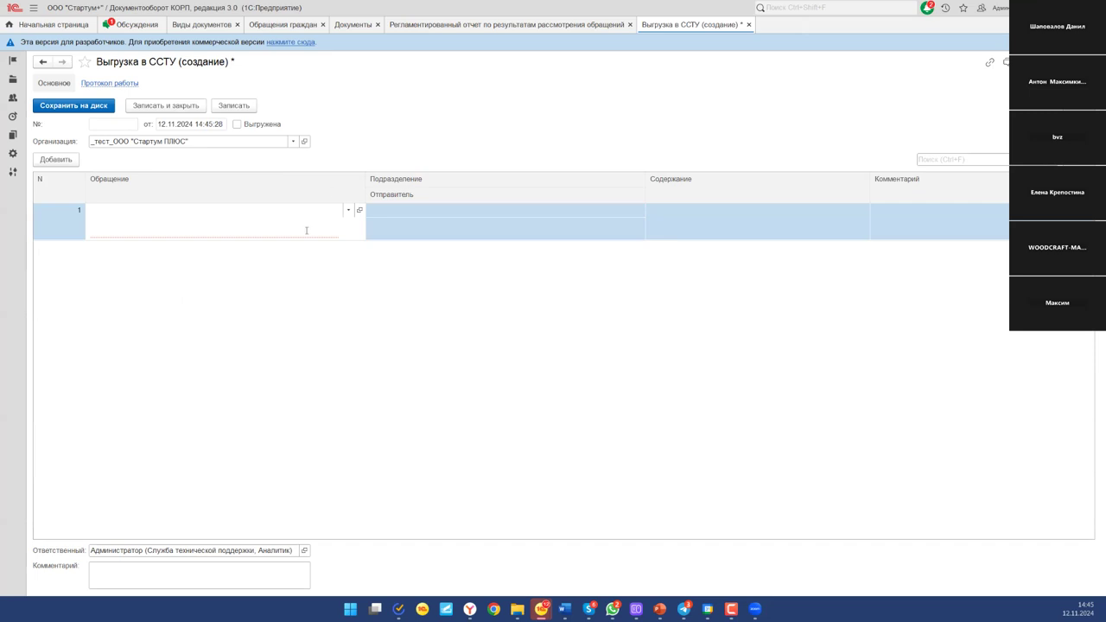
click(348, 210)
click(291, 249)
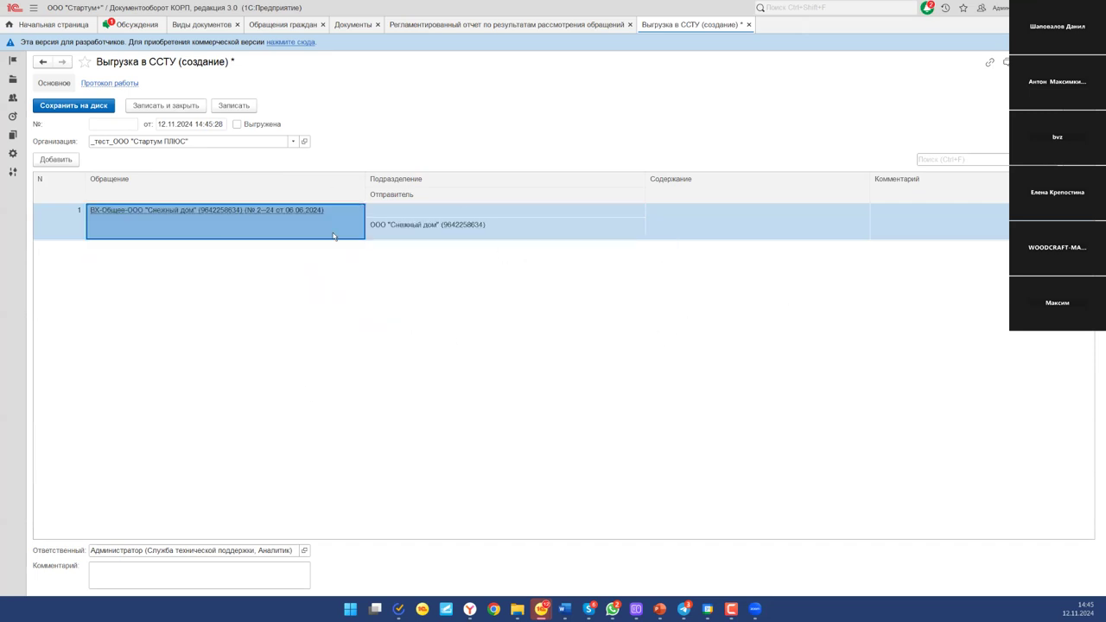
Step: Try to save the ССТУ export and inspect the card of the "Снежный дом" letter listed in it
key(ctrl+Return)
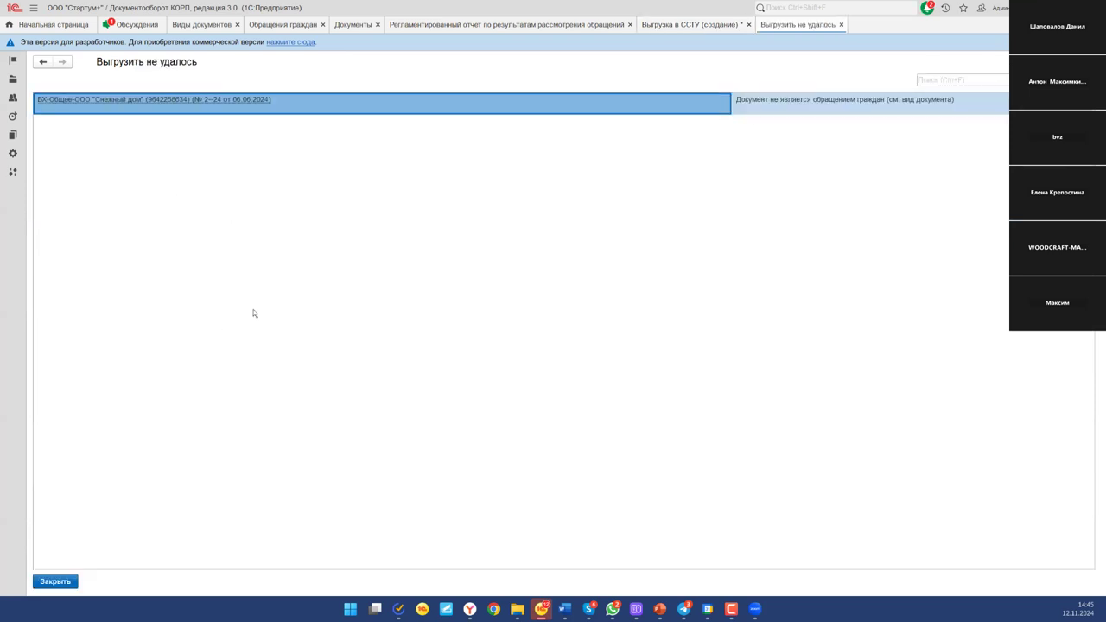
click(55, 580)
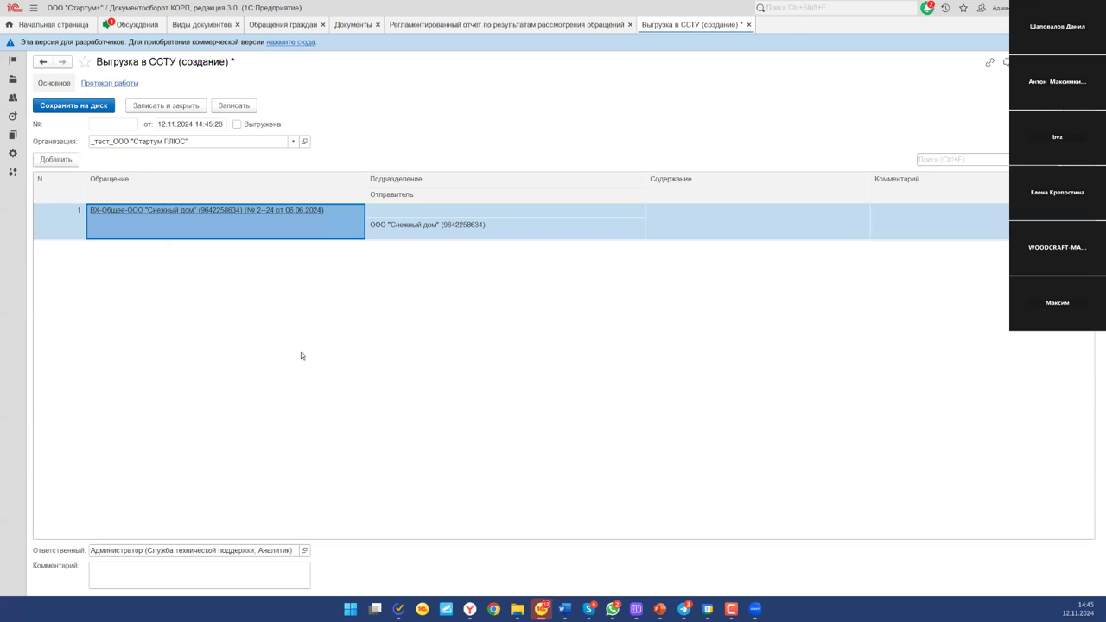
click(164, 106)
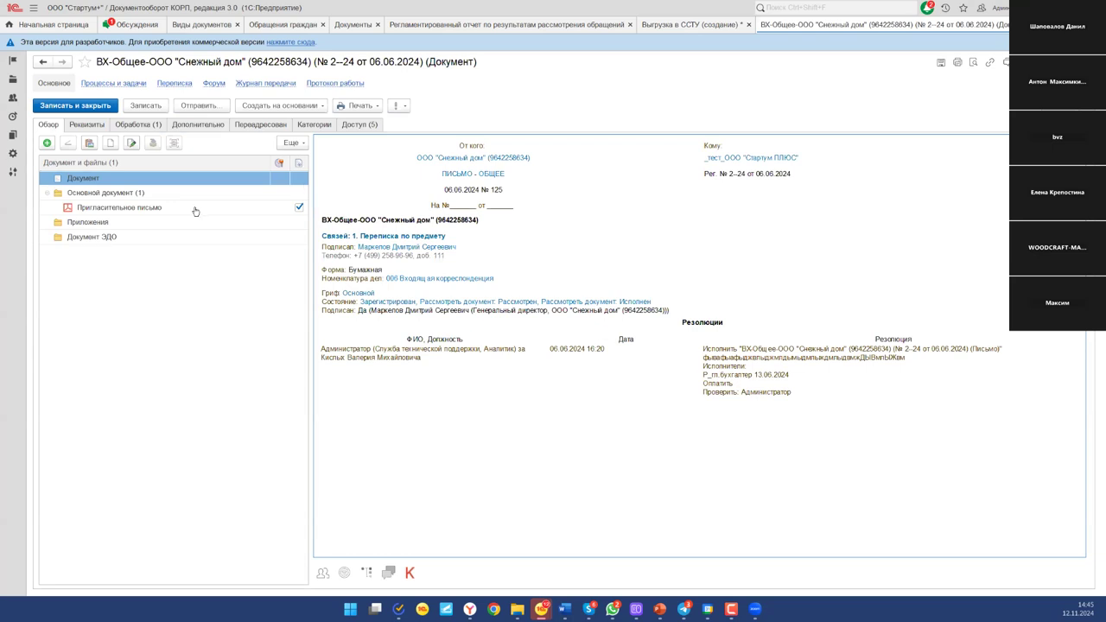
key(Escape)
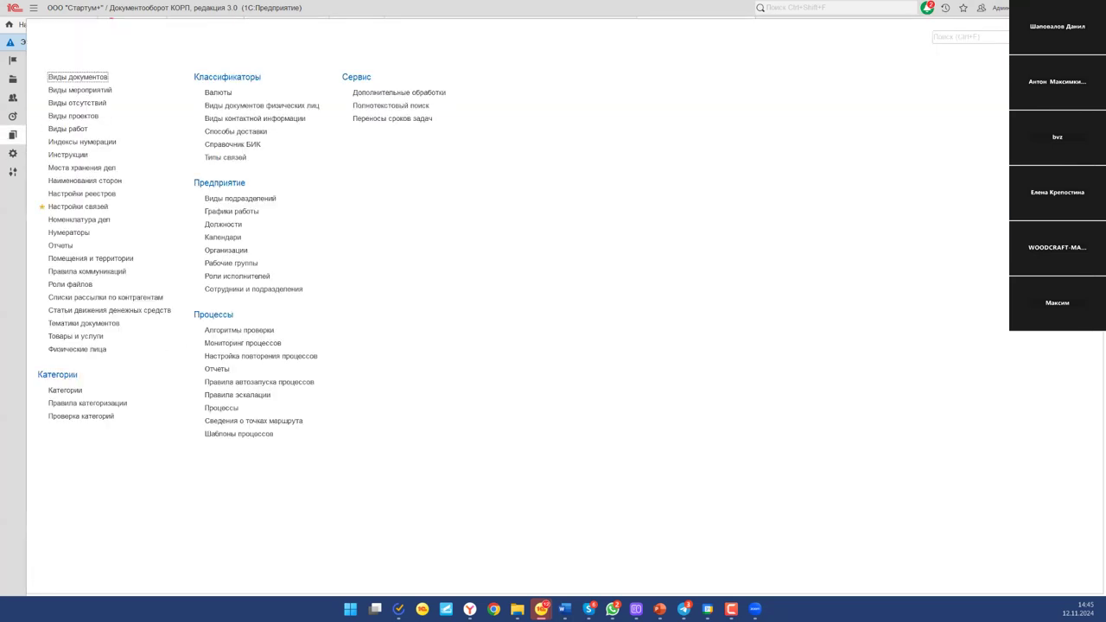
Step: Add the appeal "О питании школьников" (№ 6 от 12.11.2024) to the ССТУ export and delete the "Снежный дом" letter's row
click(5, 133)
click(56, 159)
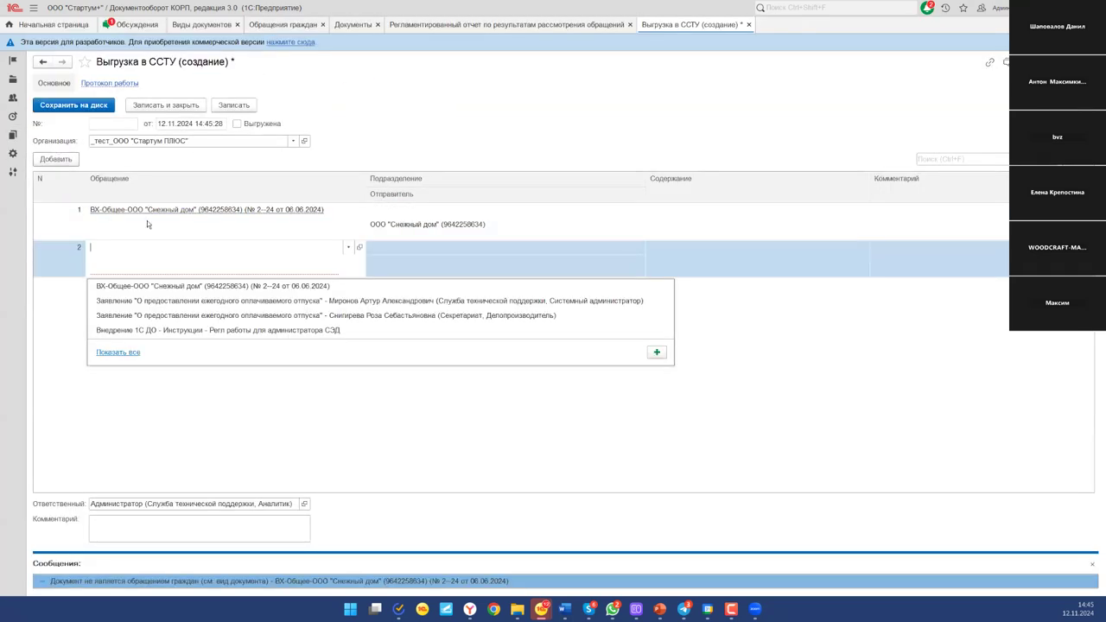
click(119, 353)
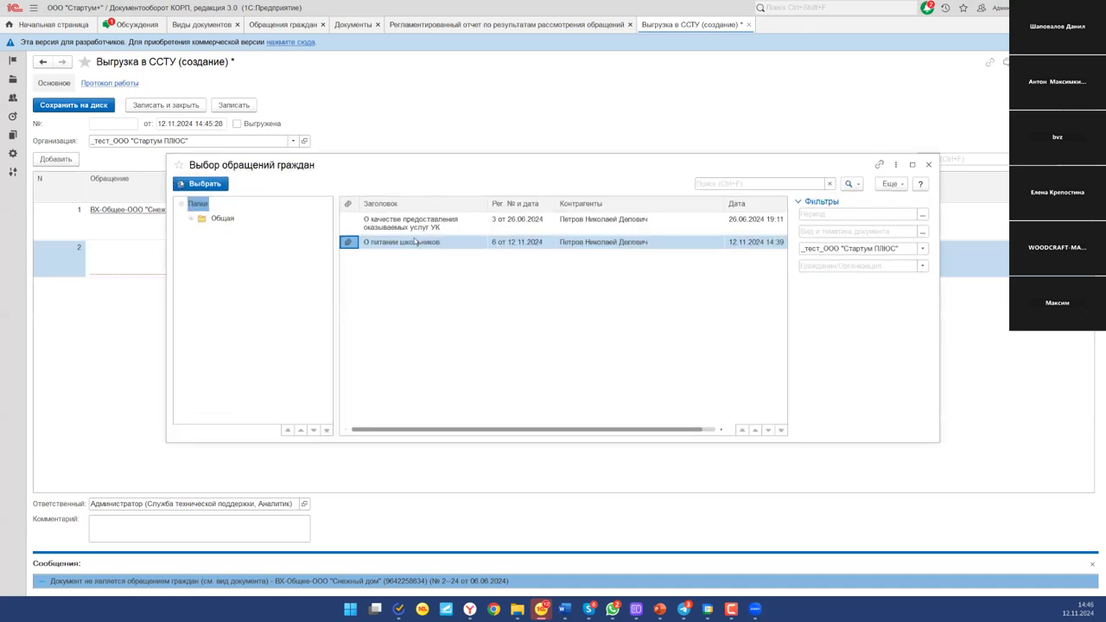
double_click(425, 248)
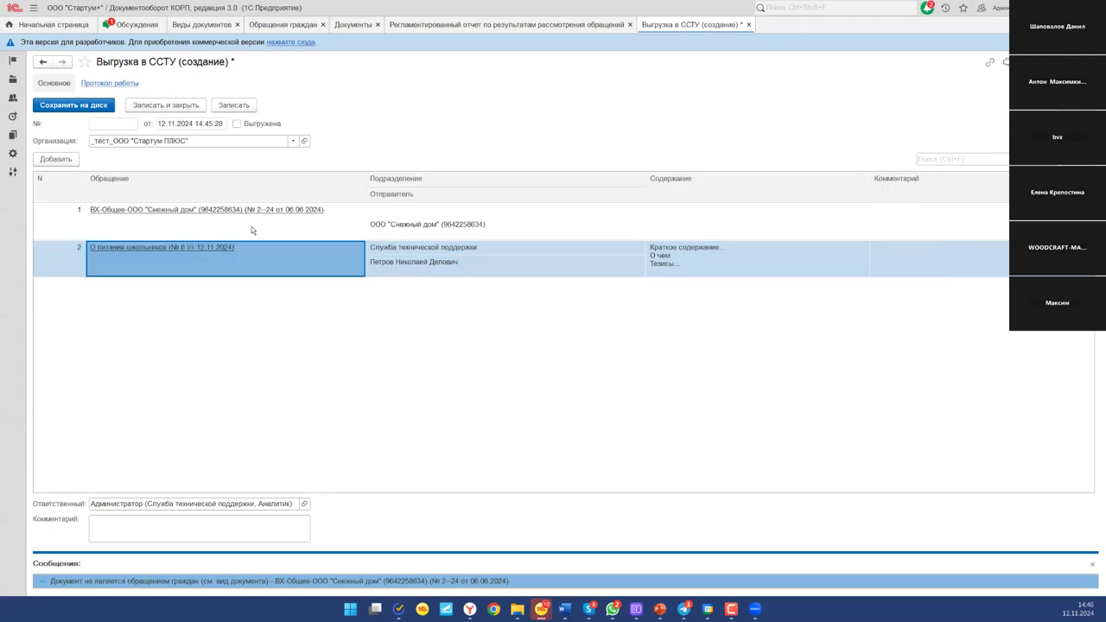
click(287, 215)
key(Delete)
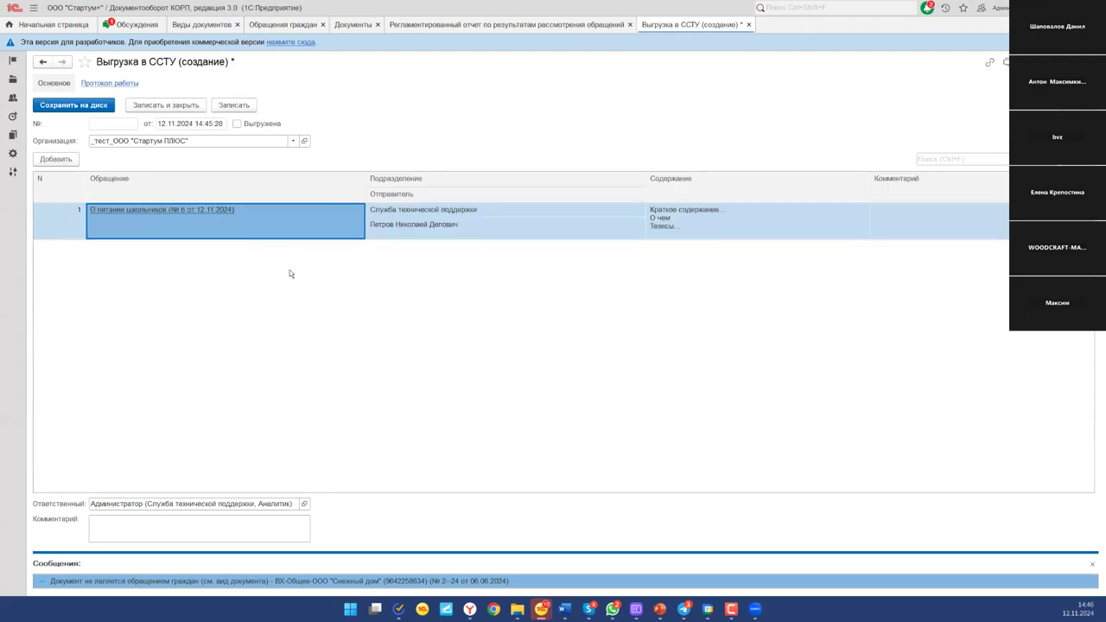
Step: Record the ССТУ export and save it to disk as "Выгрузка 1 от 12.11.2024.zip" in the KODERLINE folder
click(73, 105)
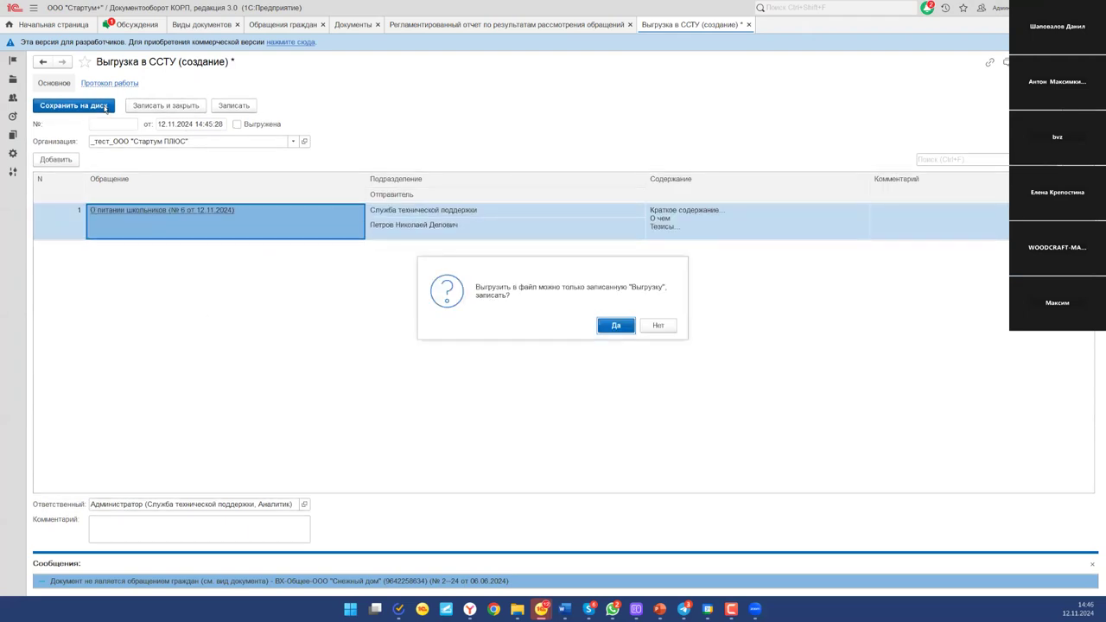
click(619, 325)
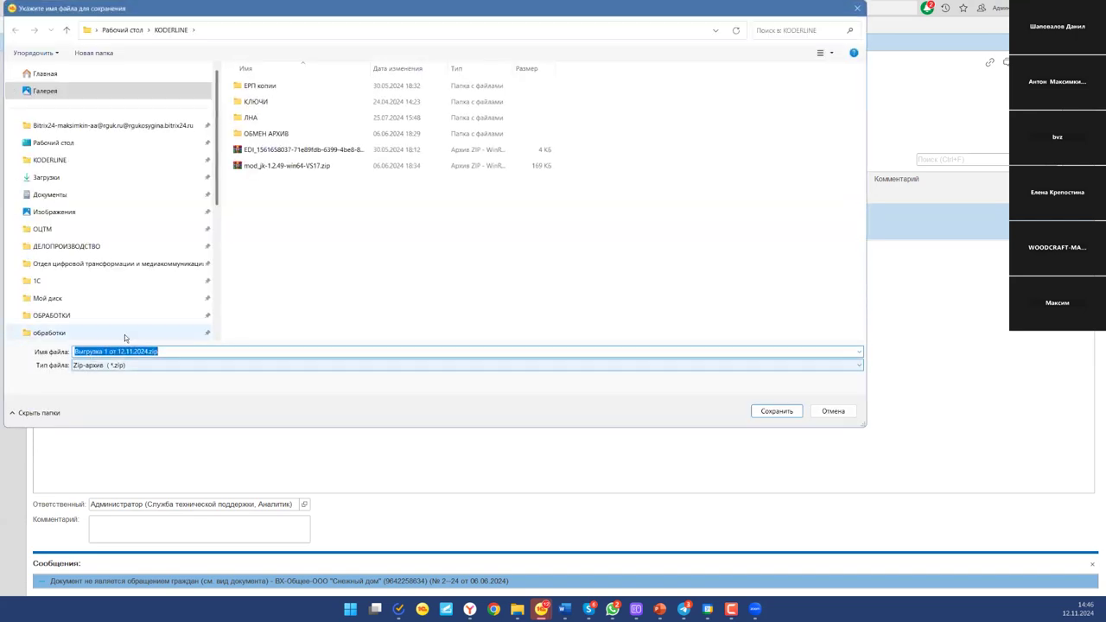
click(87, 162)
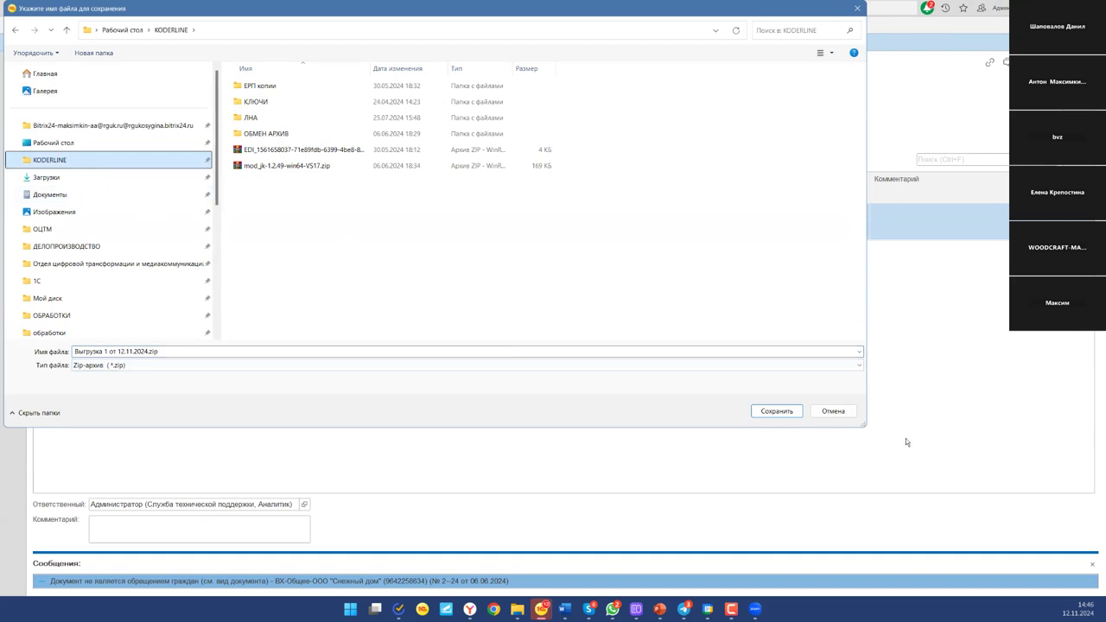
click(777, 411)
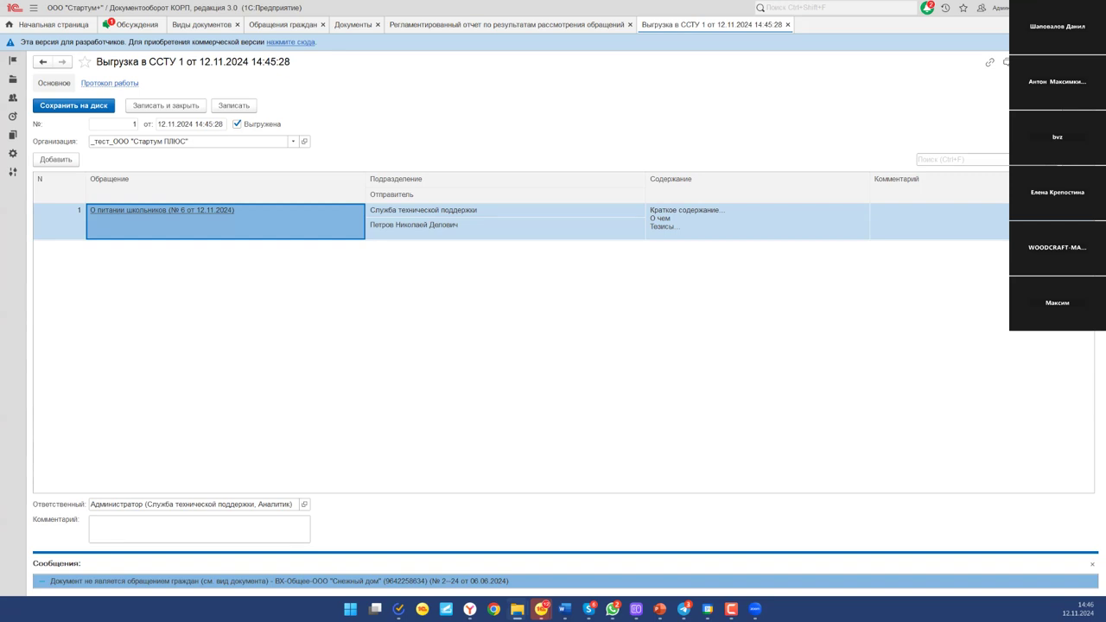
Step: Open the saved archive "Выгрузка 1 от 12.11.2024.zip" in the KODERLINE folder, inspect its JSON file, and close both windows
click(400, 317)
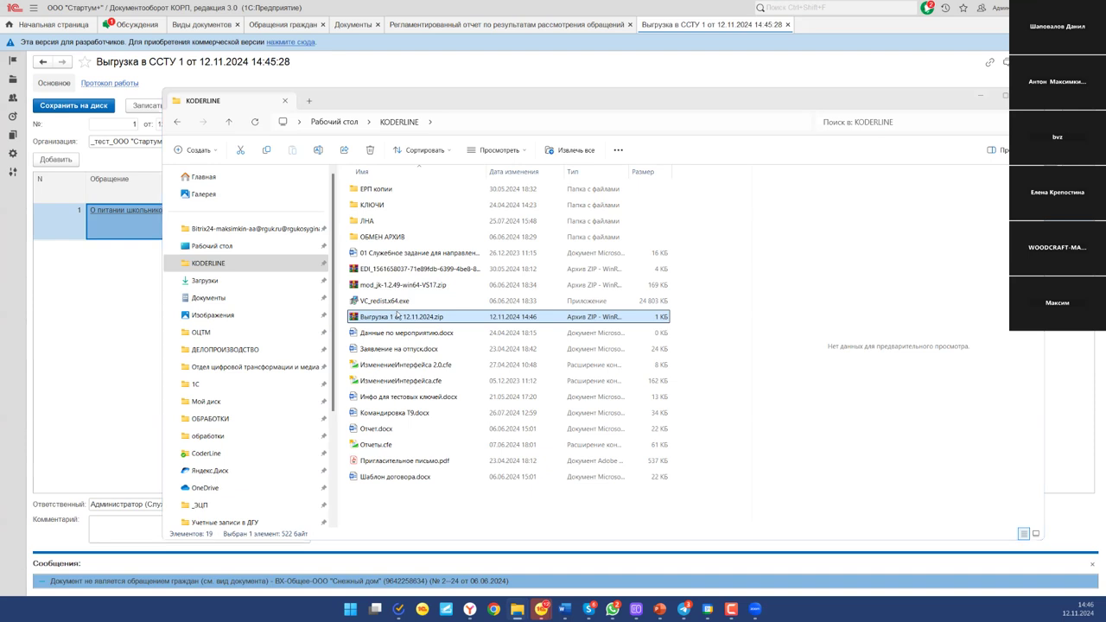
double_click(397, 316)
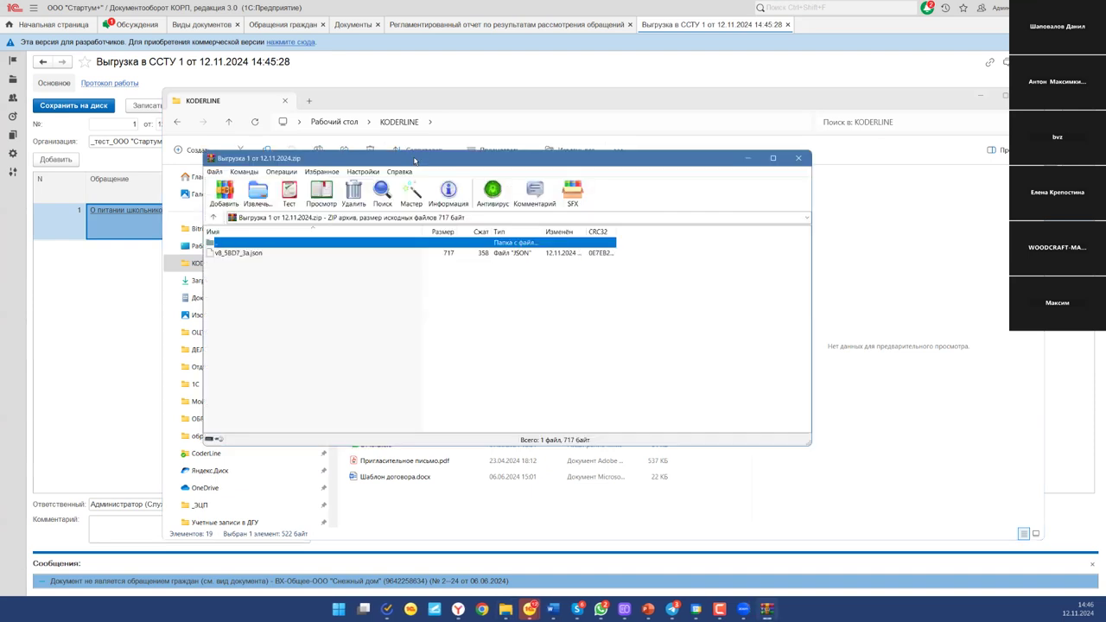
click(261, 257)
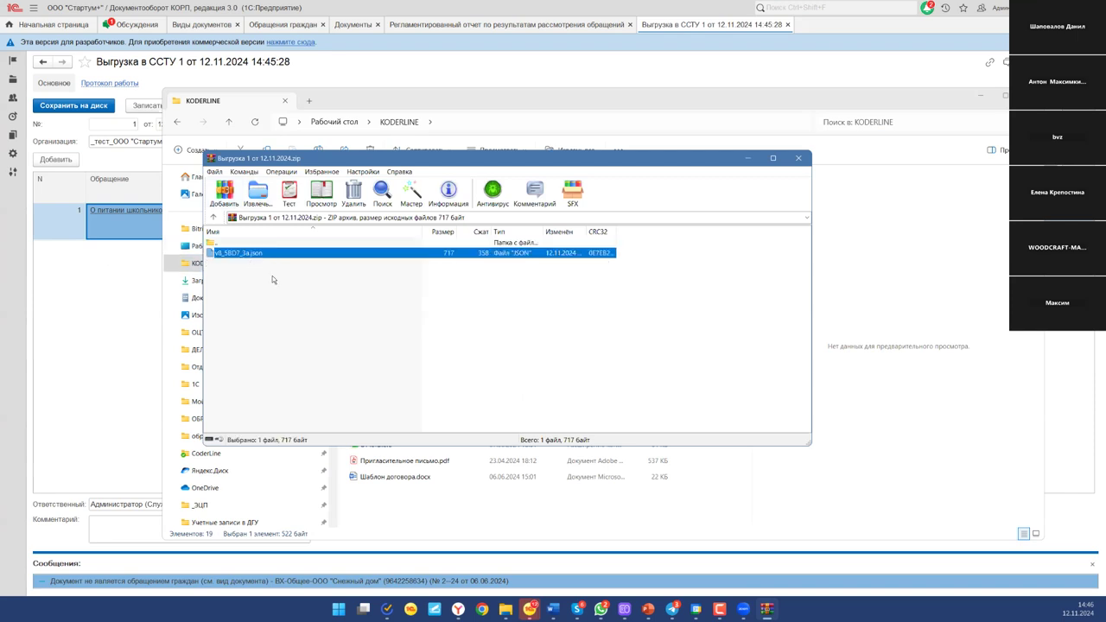
key(F2)
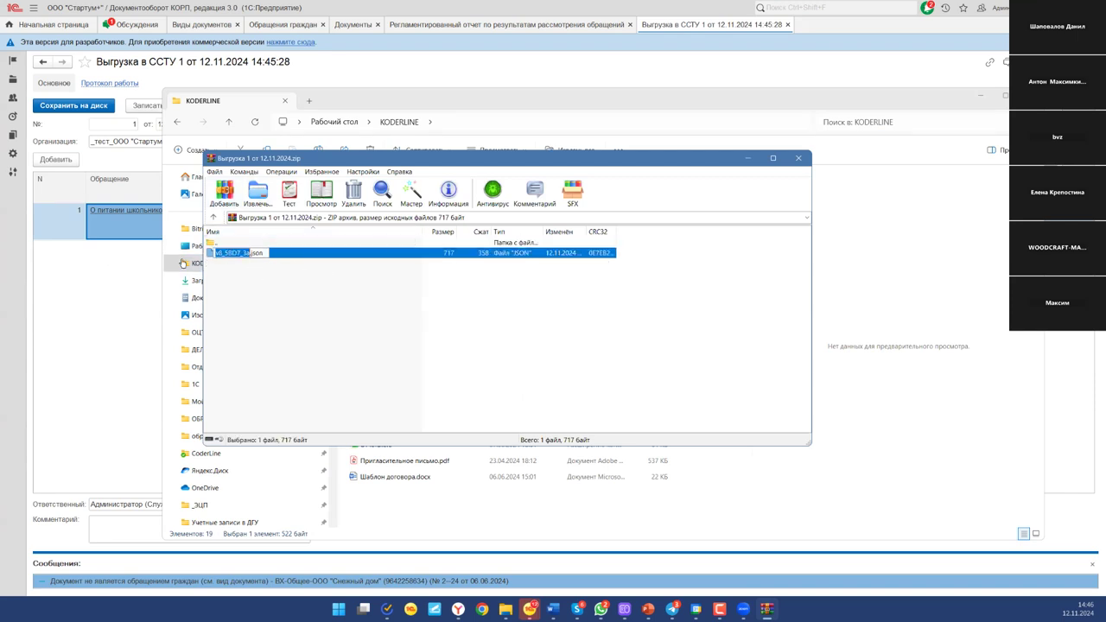
click(335, 316)
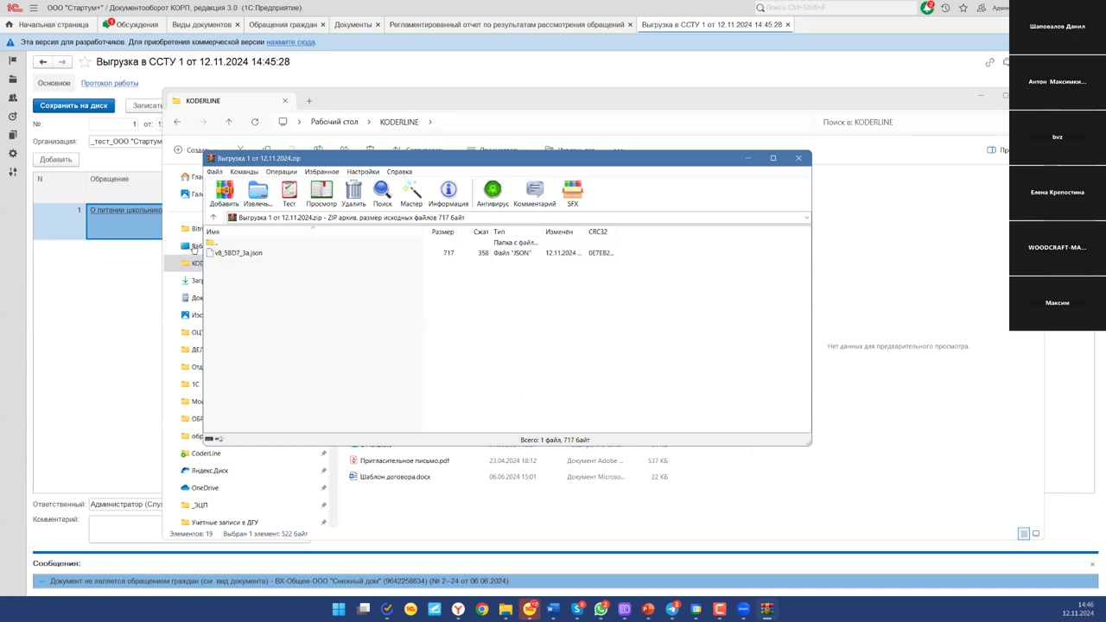
click(806, 160)
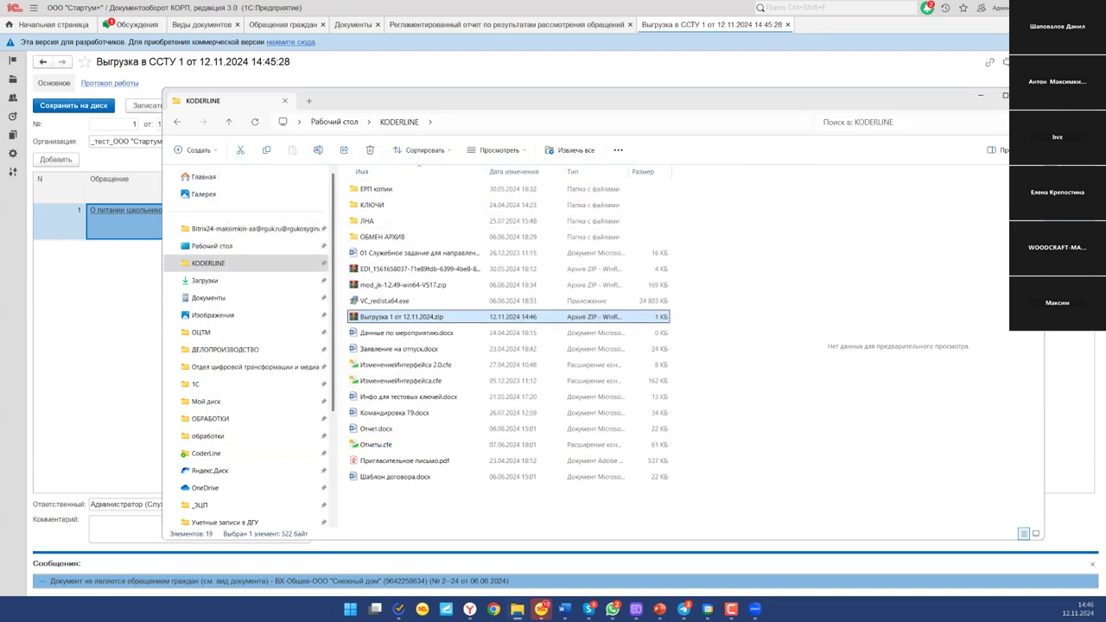
click(1004, 95)
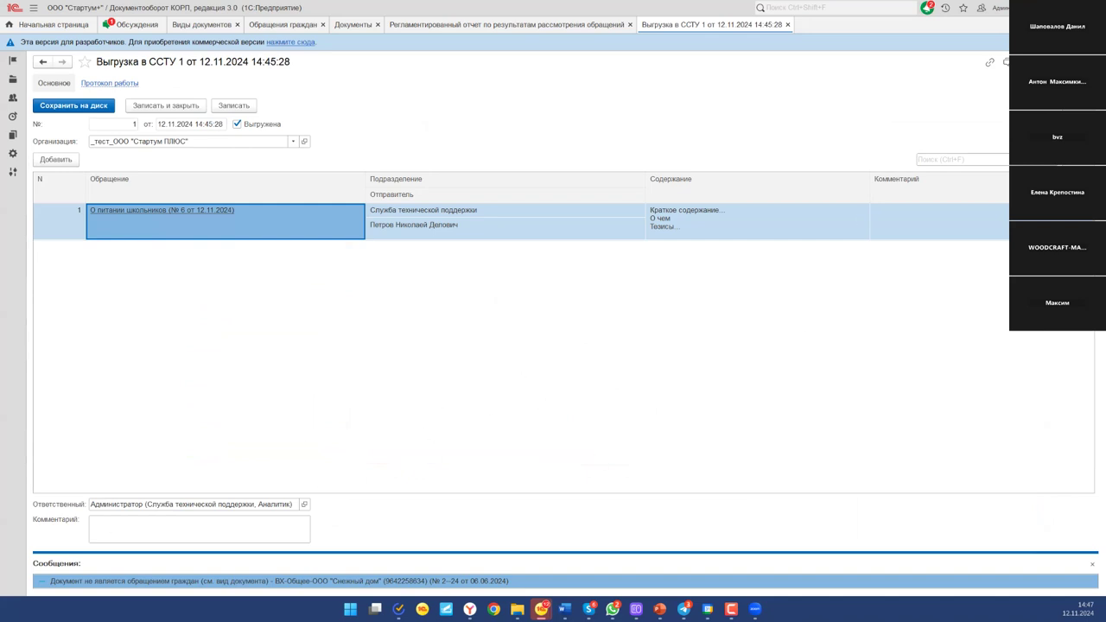
Step: Close the ССТУ export and switch the report's Показать filter to "Еще не выгружались", then to "Создана выгрузка, но не выгружена в файл"
key(alt+Tab)
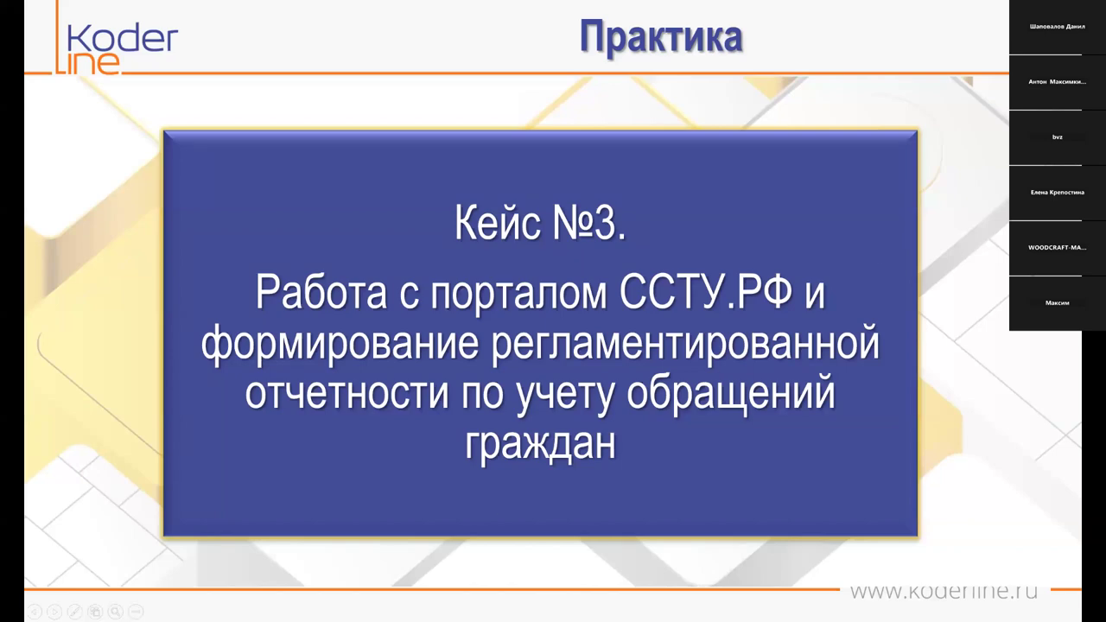
key(alt+Tab)
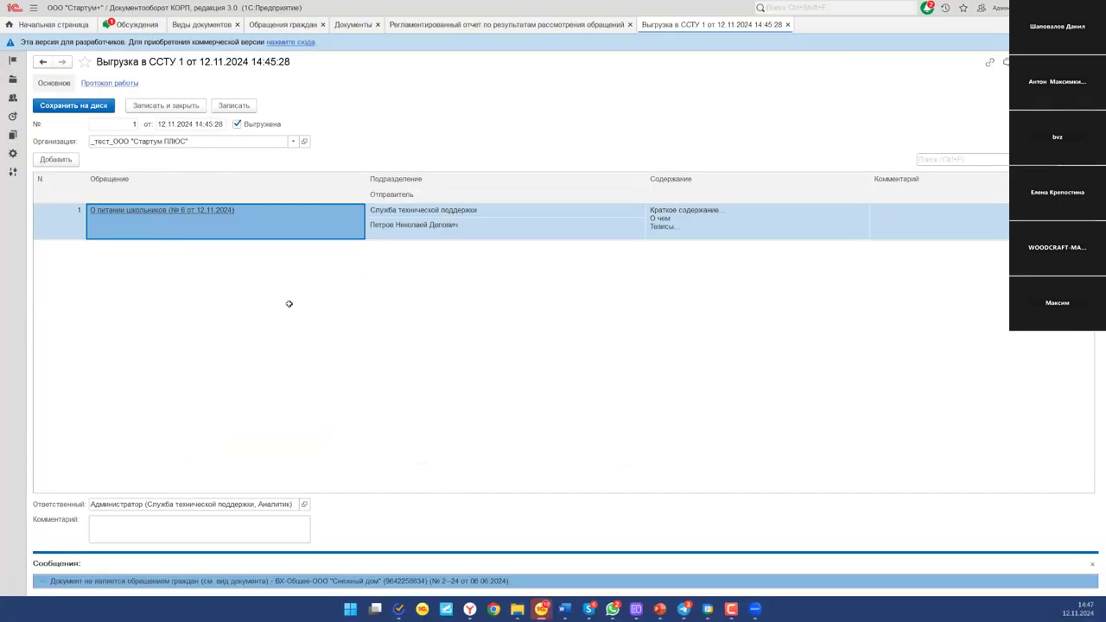
key(ctrl+F4)
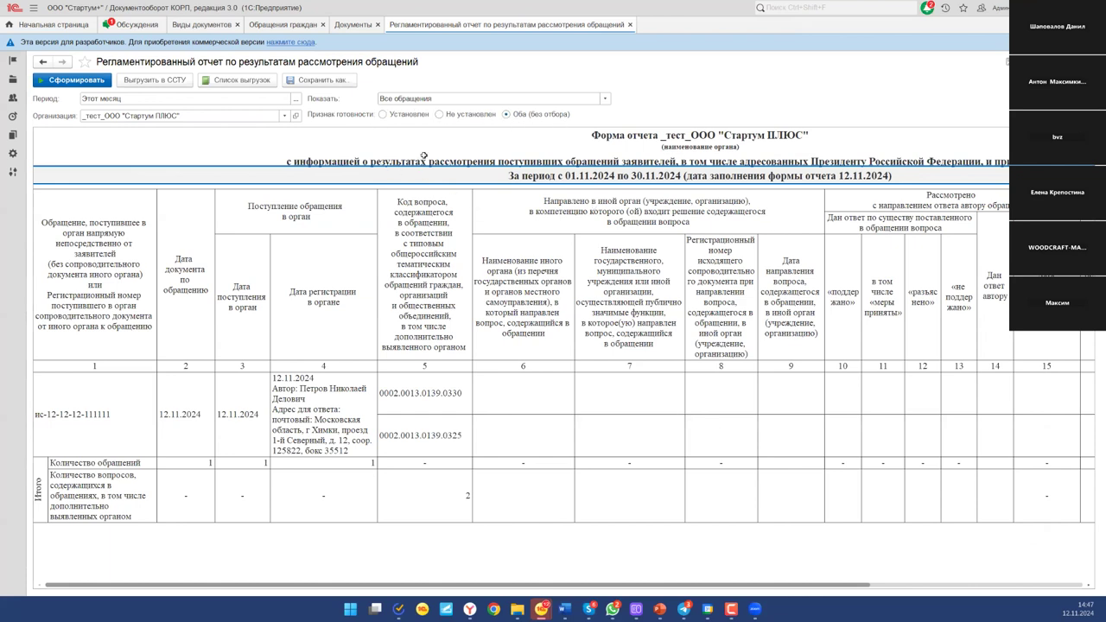
click(423, 99)
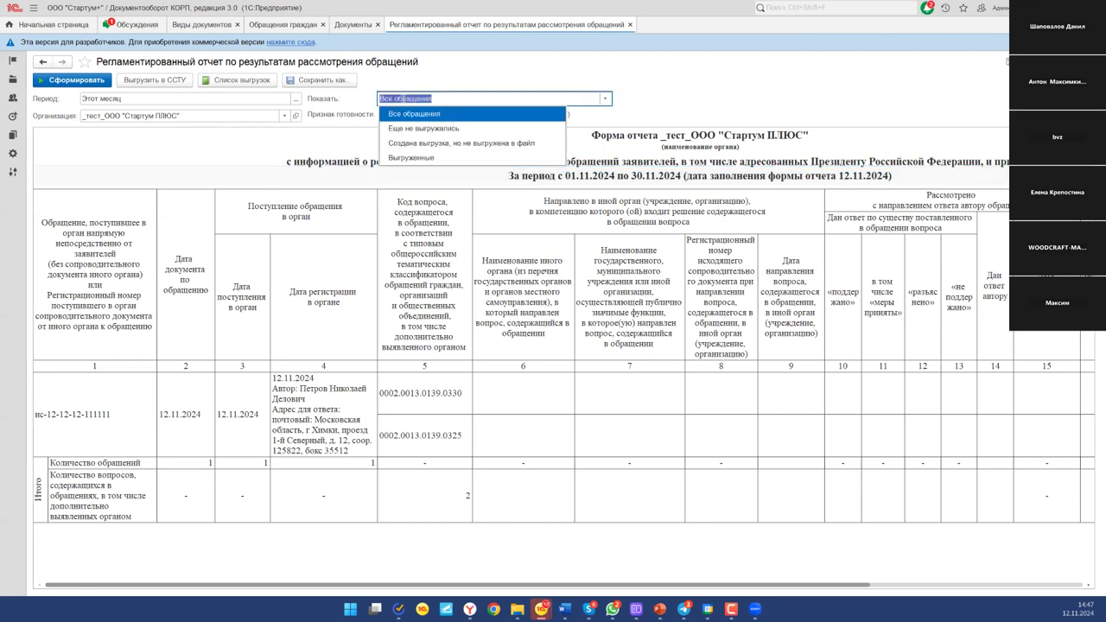
click(408, 128)
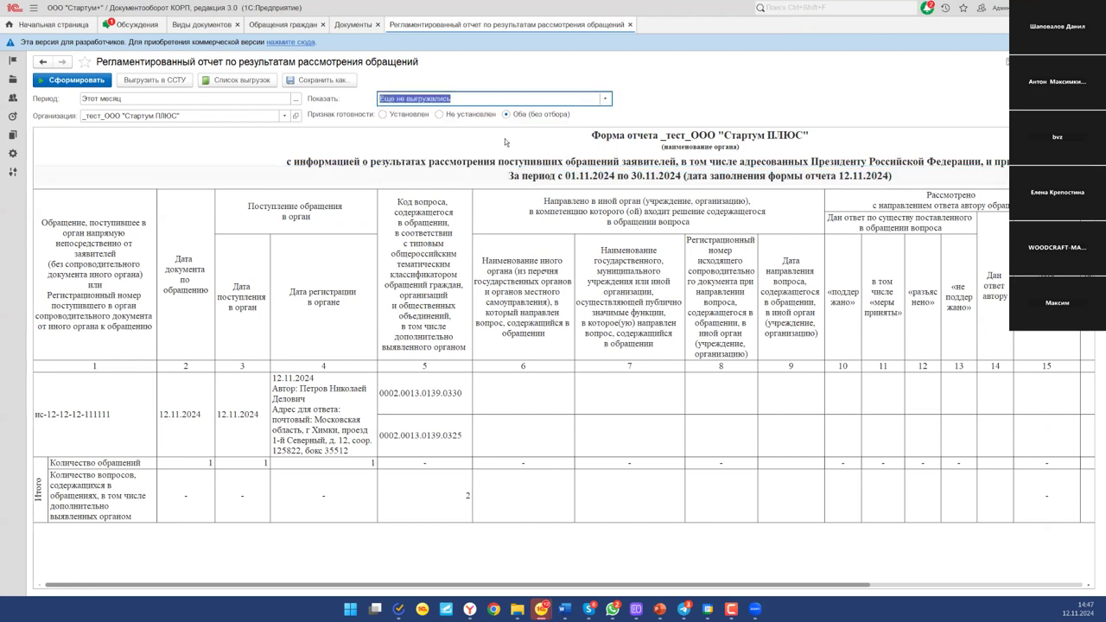
click(604, 99)
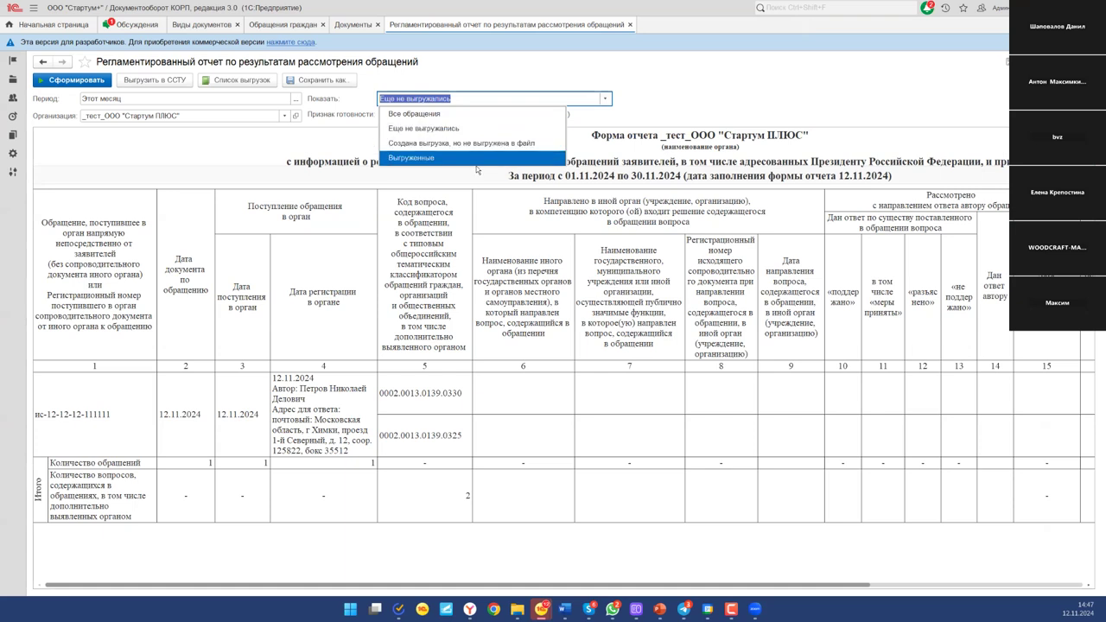
click(493, 145)
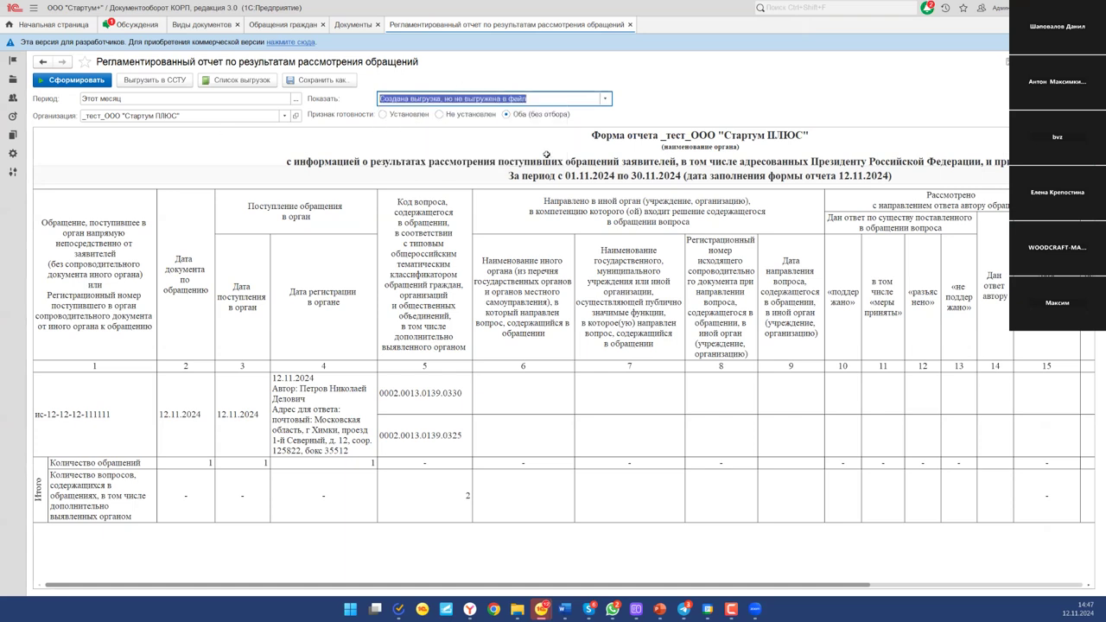
Step: Open the complaint "О питании школьников" from its report row and examine its questions and processing actions
click(95, 430)
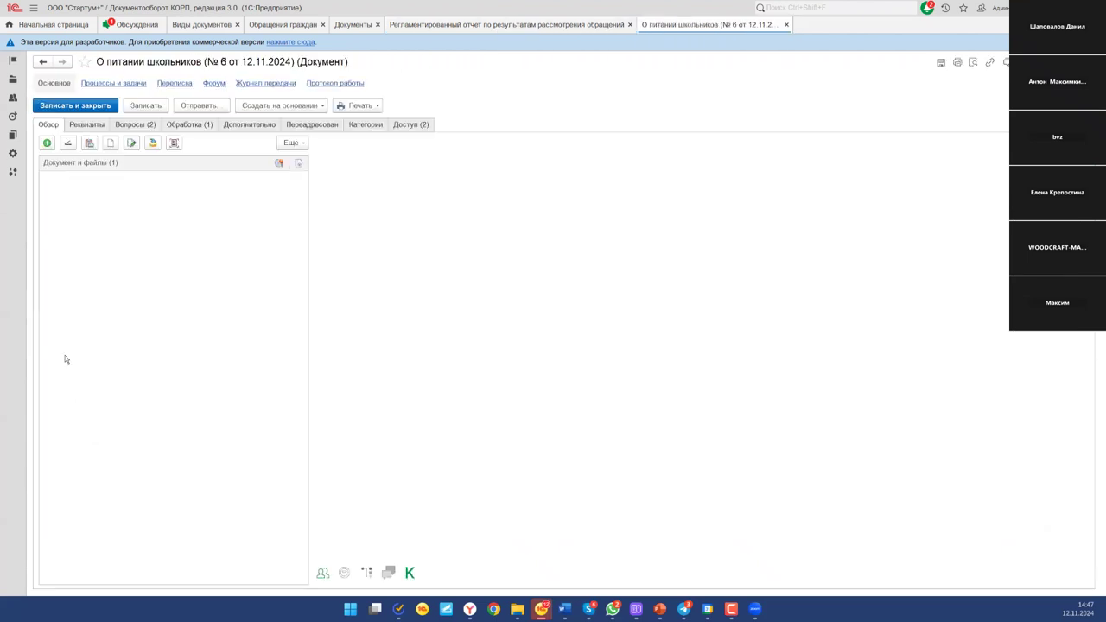
click(138, 124)
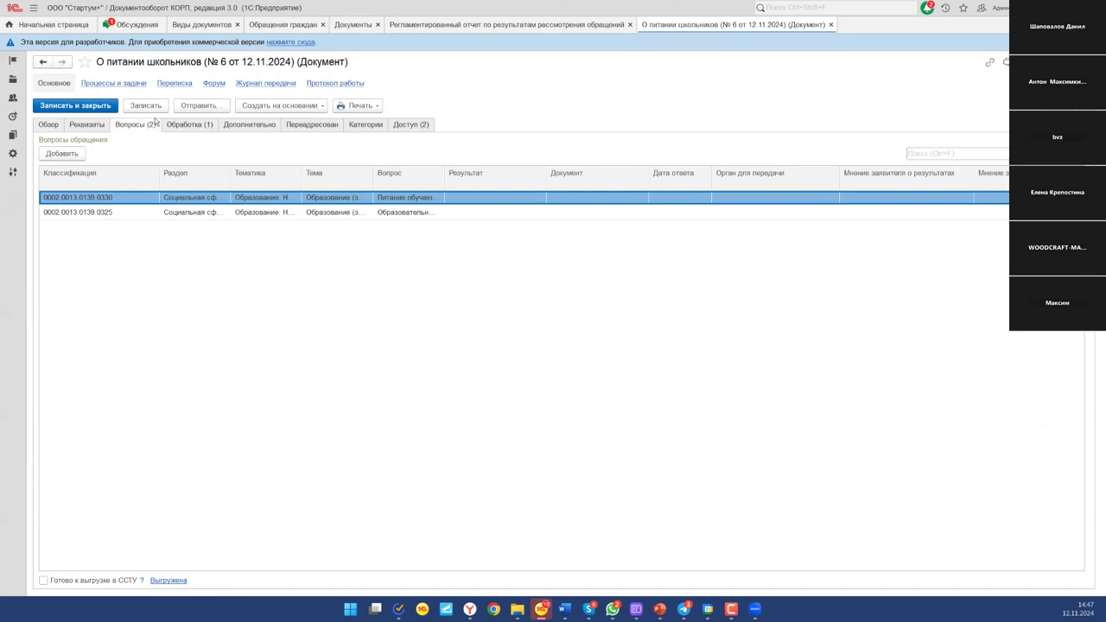
click(179, 126)
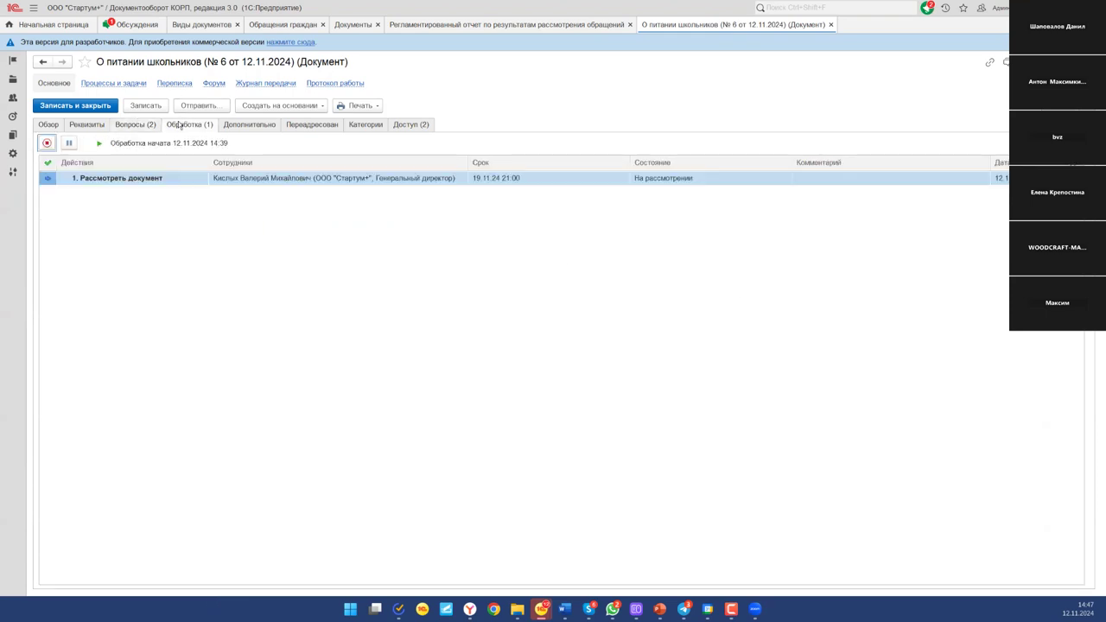
Step: Open the task for the complaint's "Рассмотреть документ" action and review the appeal's summary, from "О чем" to "Что нужно сделать"
click(301, 182)
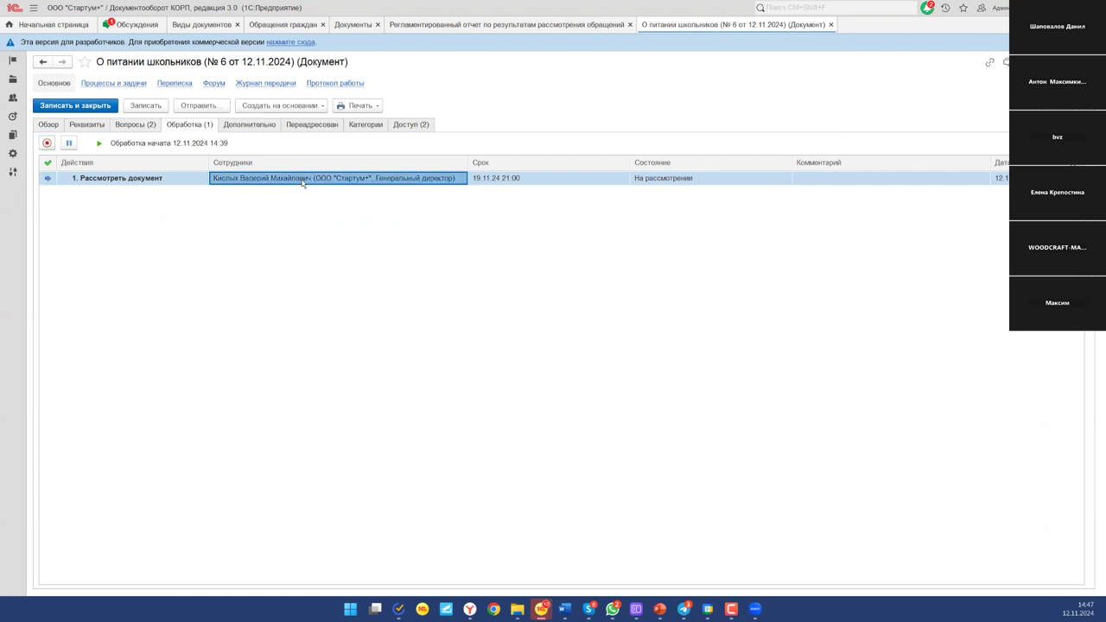
double_click(301, 180)
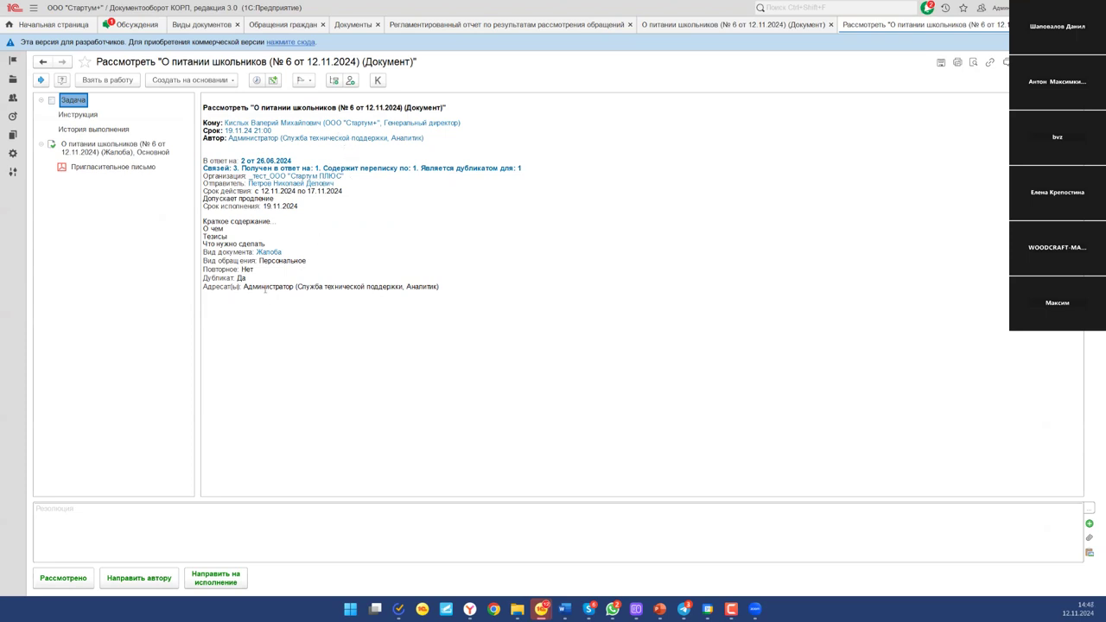
click(205, 228)
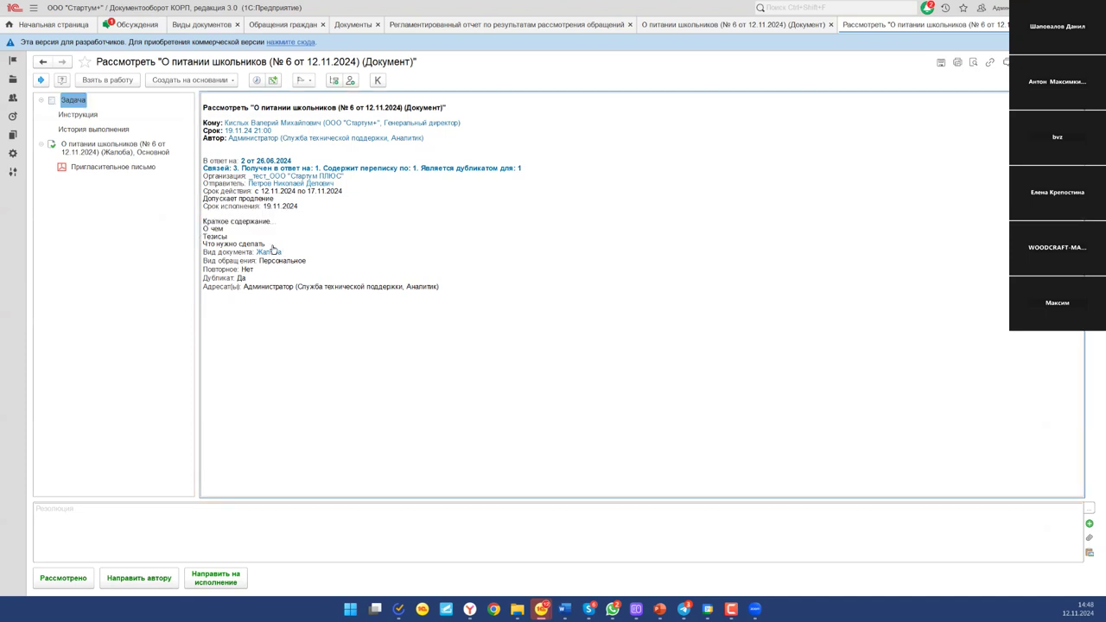
drag(268, 248, 204, 228)
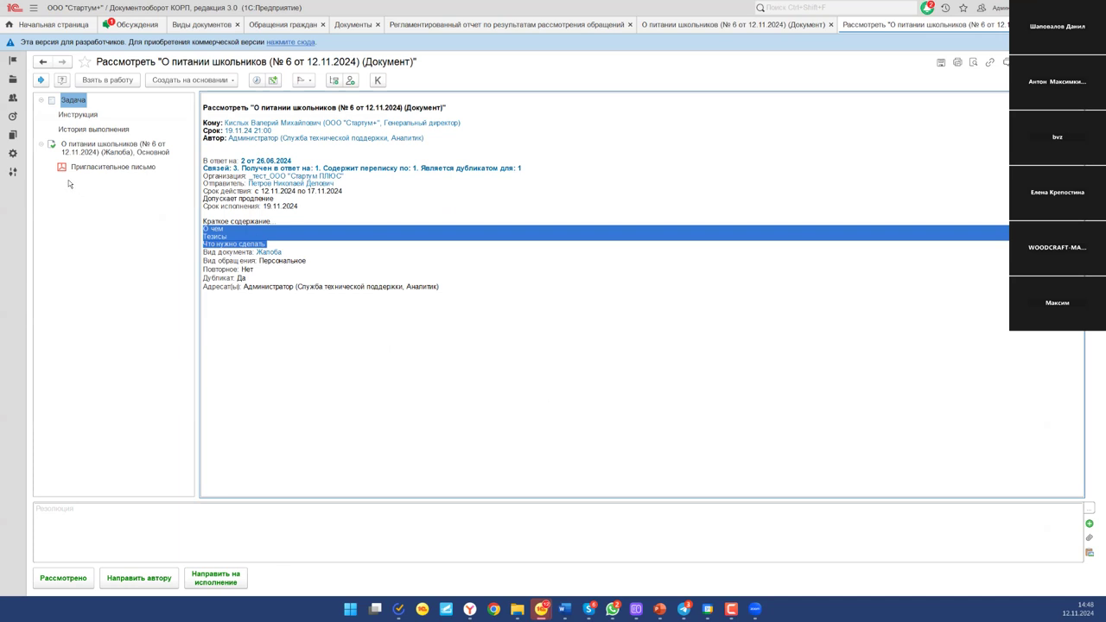
Step: Review the complaint's overview and the attached "Пригласительное письмо" file inside the review task
click(121, 155)
click(121, 165)
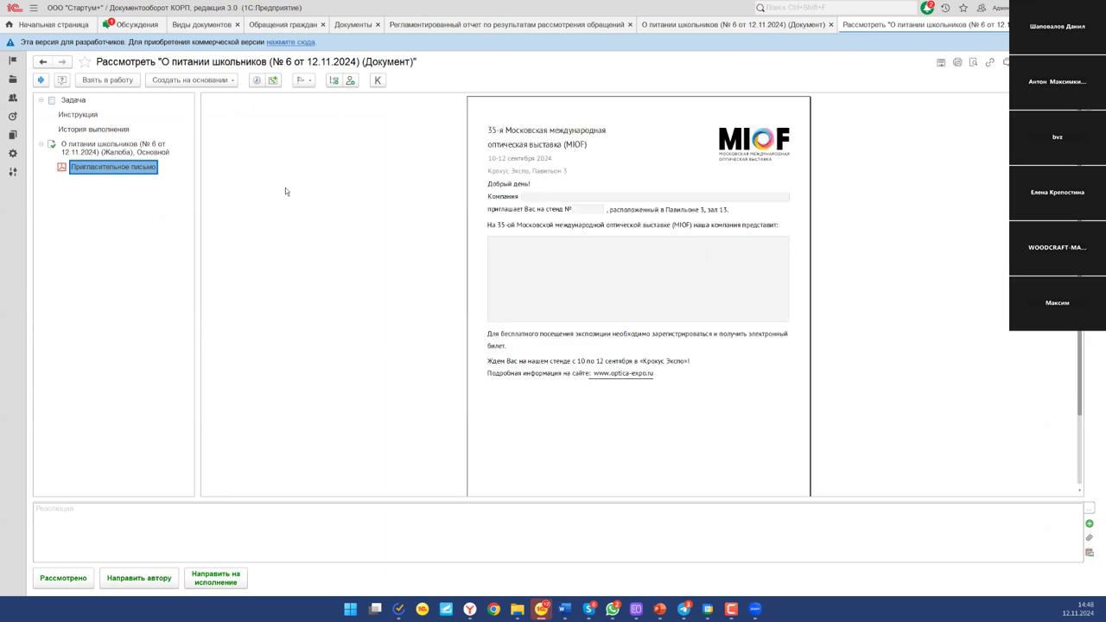
click(142, 146)
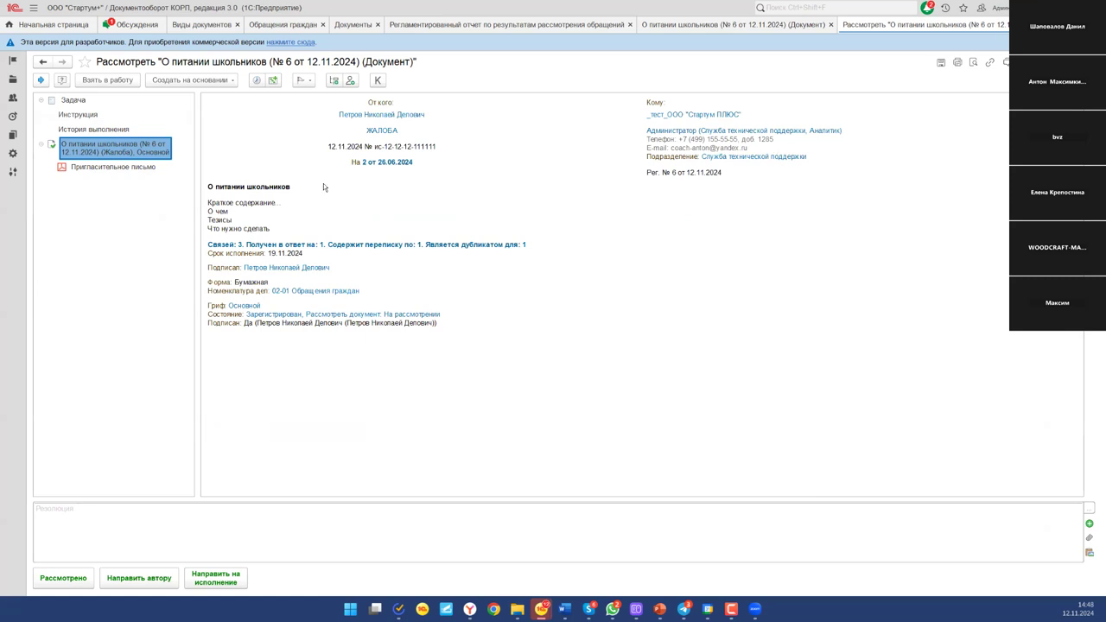
click(122, 167)
scroll(593, 289, down, 2)
scroll(598, 281, up, 2)
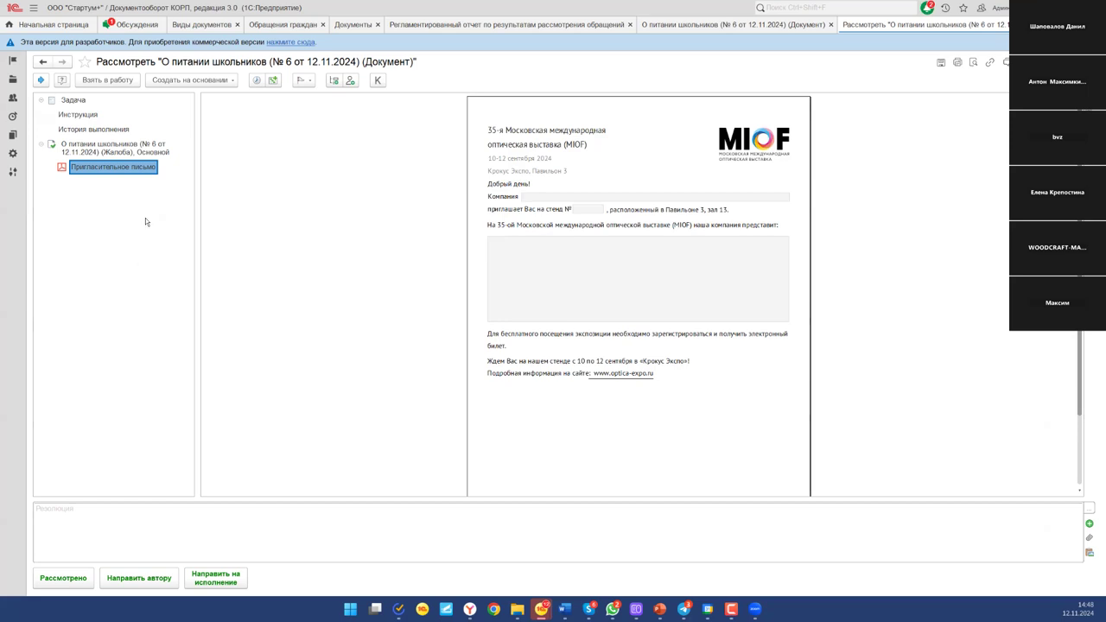
click(141, 159)
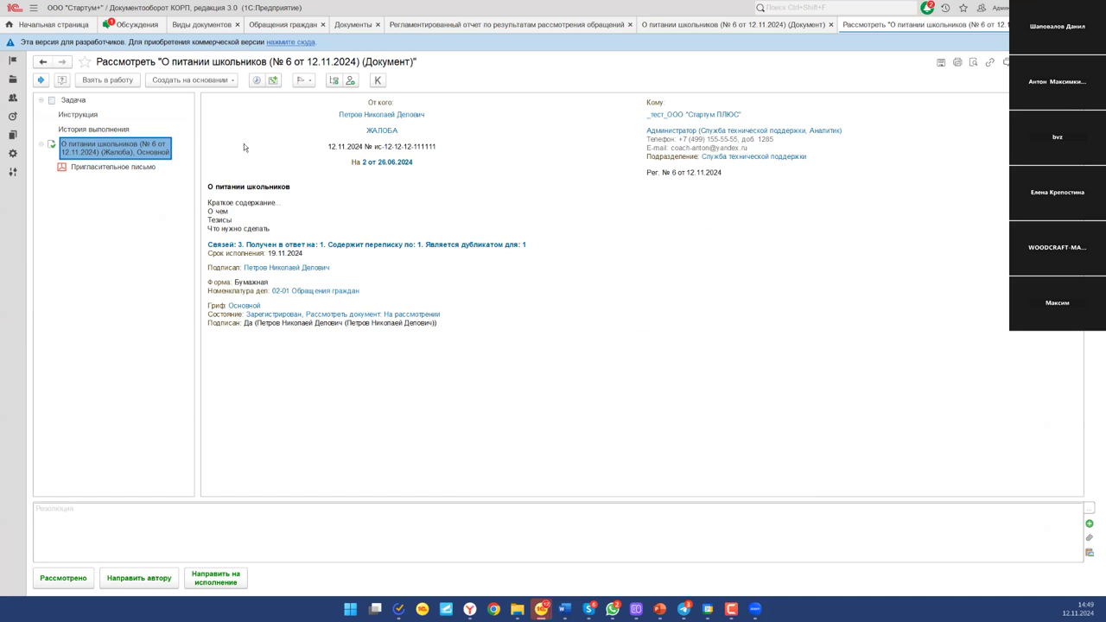
Step: Open the complaint's list of links and examine the related documents and their files
click(346, 246)
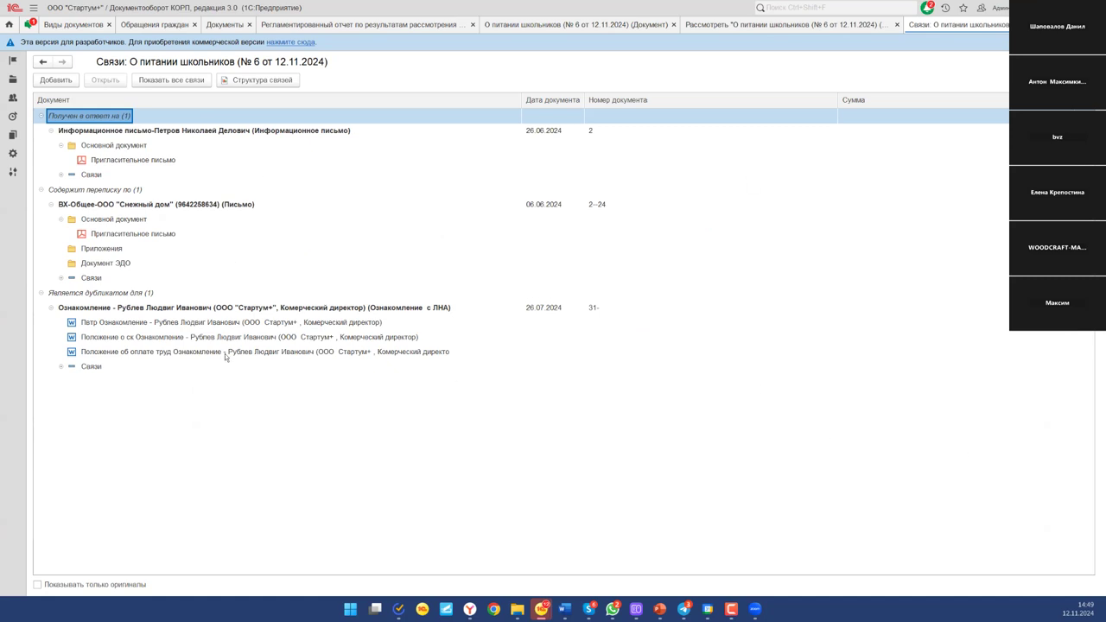
click(61, 278)
click(169, 352)
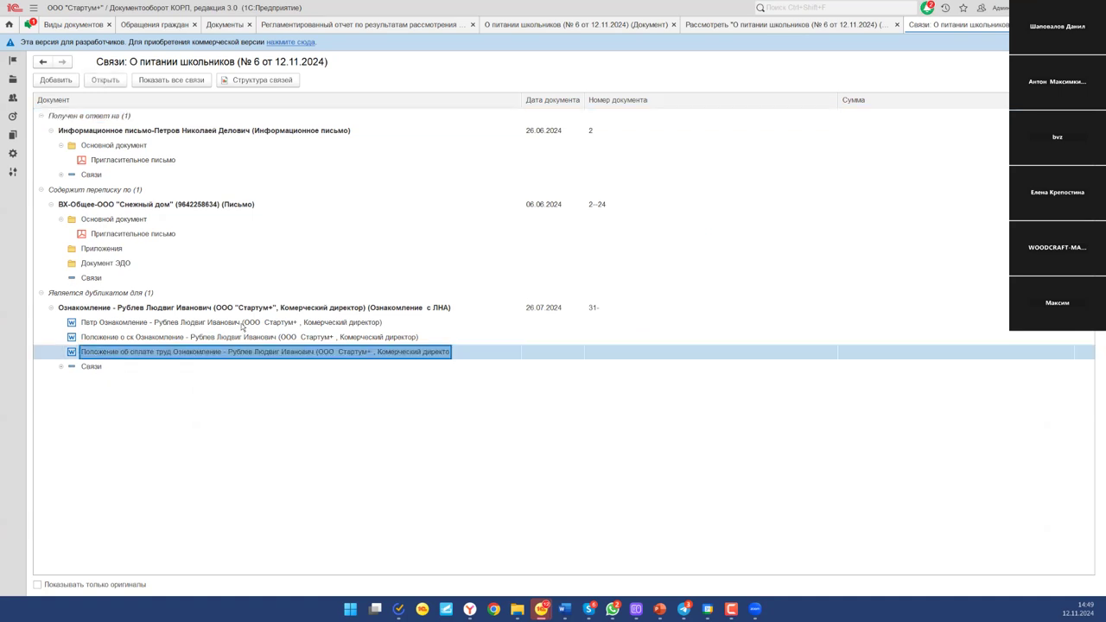
Step: Return from the links to the review task and look over "Пригласительное письмо", the complaint's overview and the task's discussion
key(Escape)
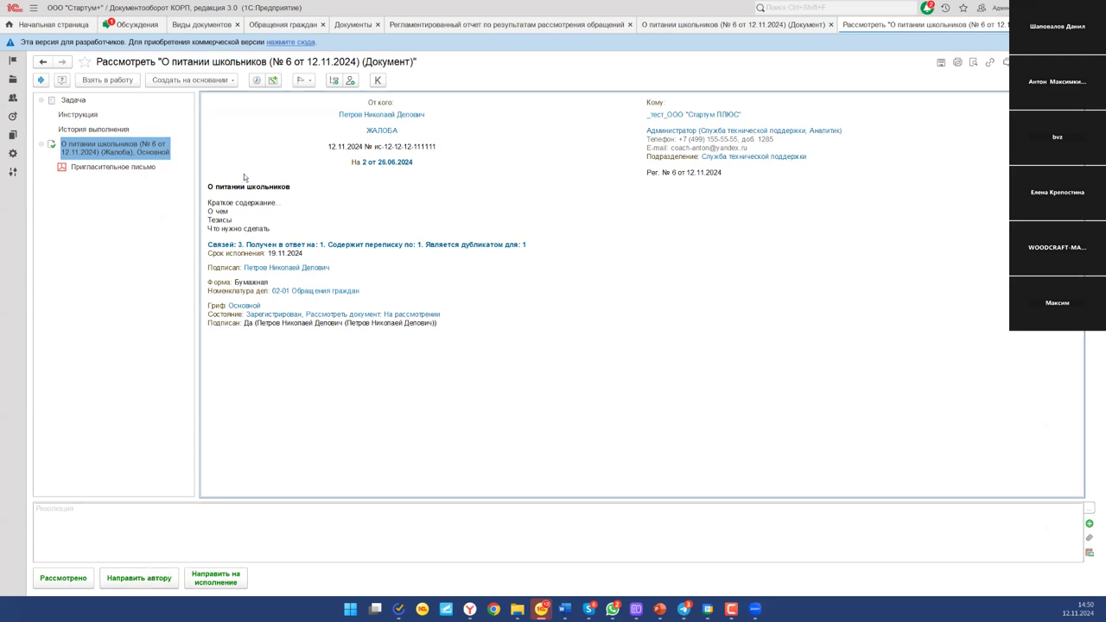
click(87, 167)
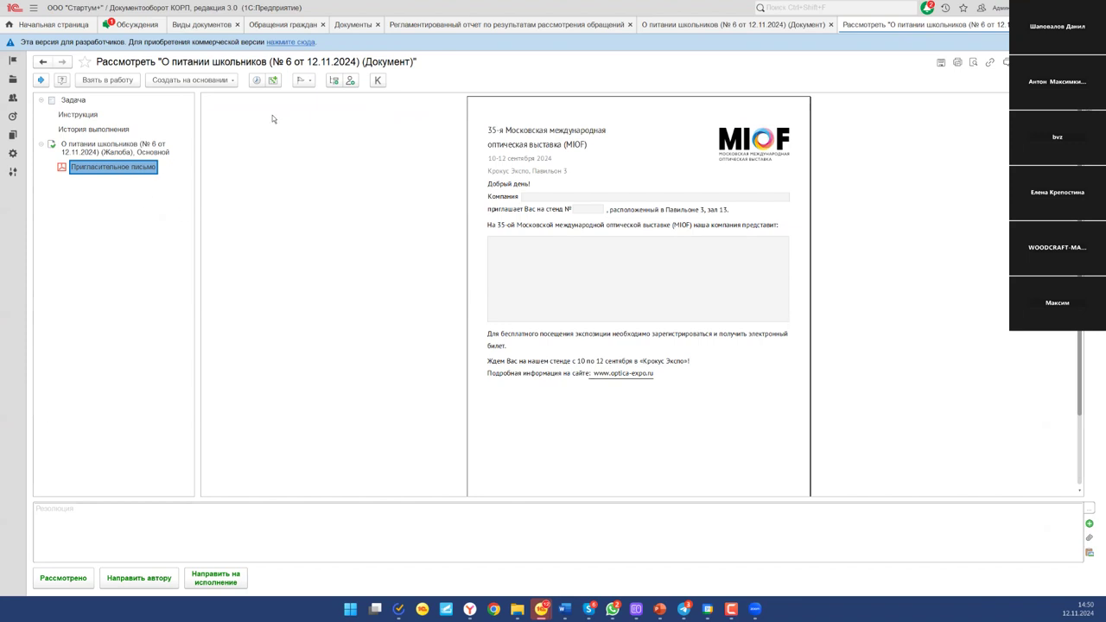
click(112, 151)
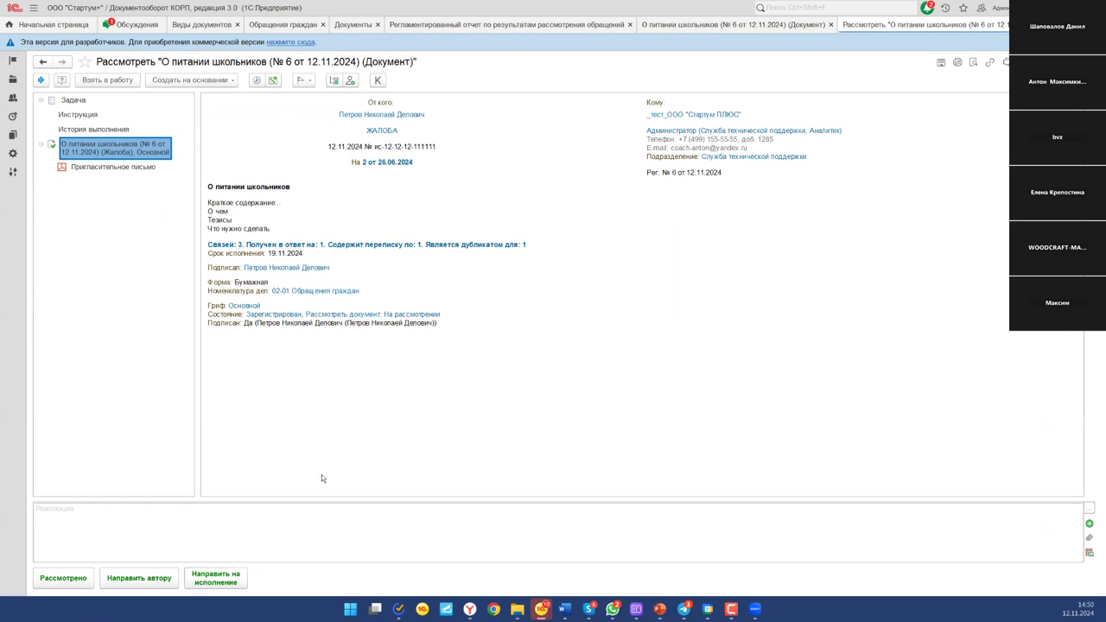
click(1004, 62)
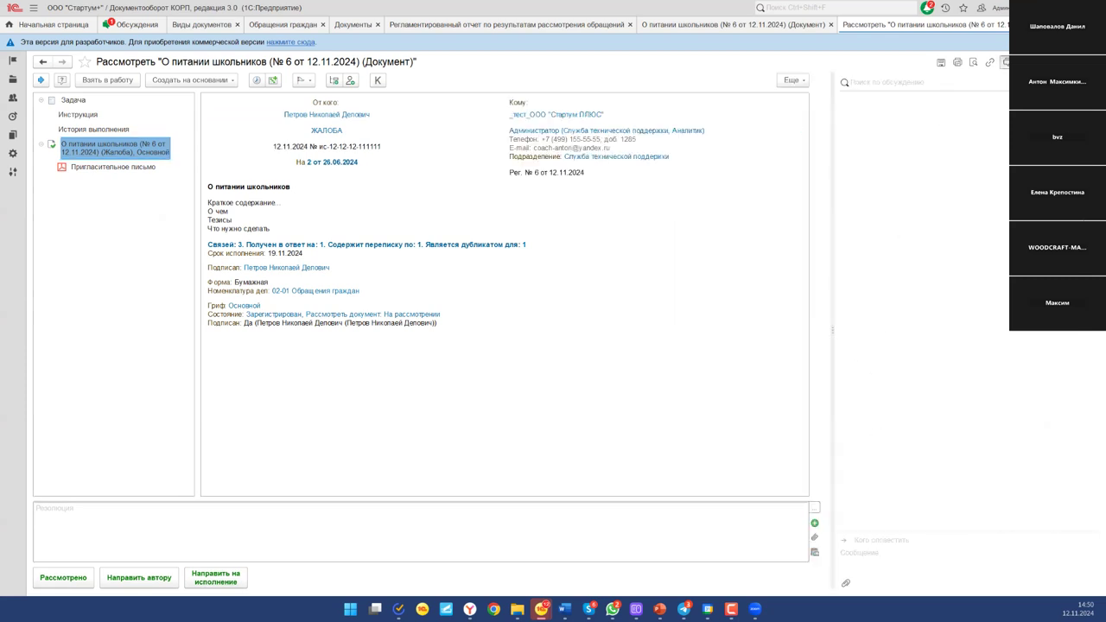
click(886, 537)
Step: Try to send the complaint back to its author without a resolution, and hide the discussion
click(142, 586)
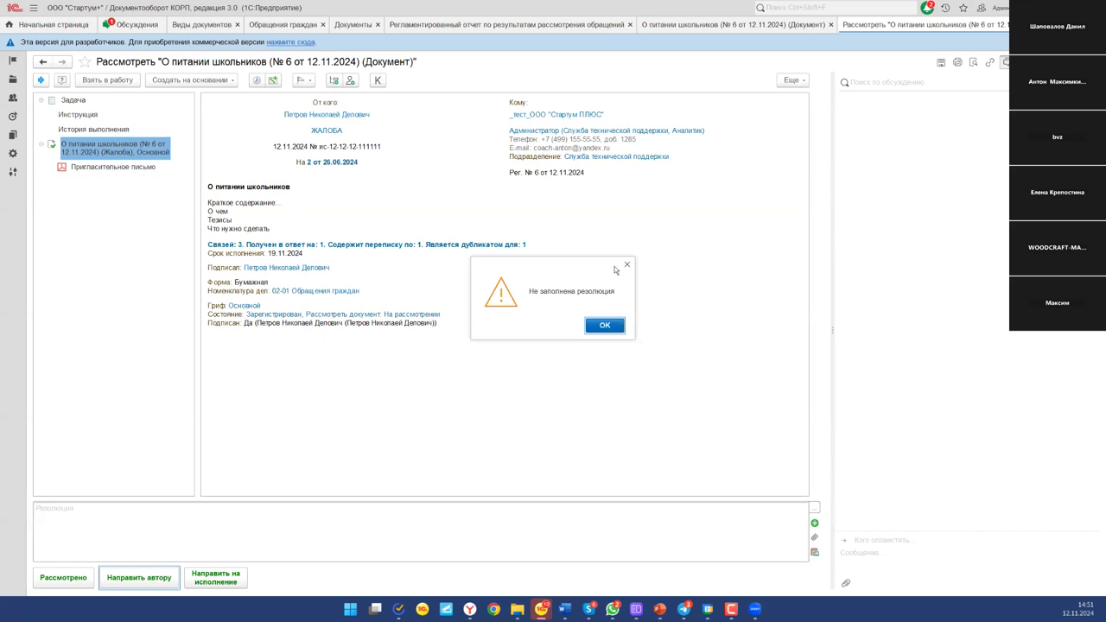
click(604, 324)
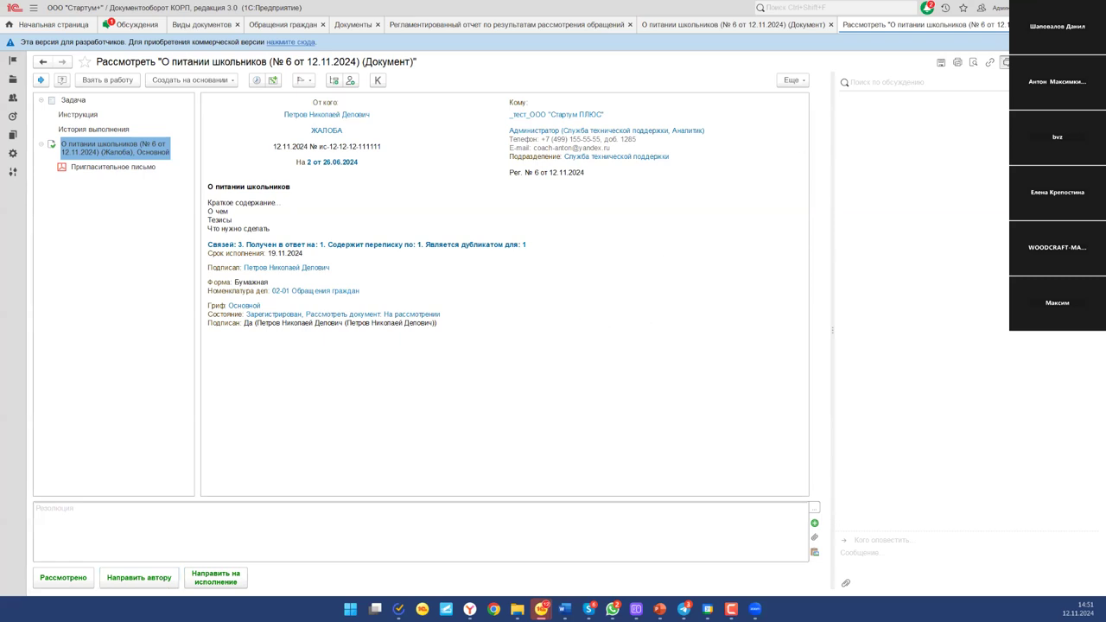
click(941, 62)
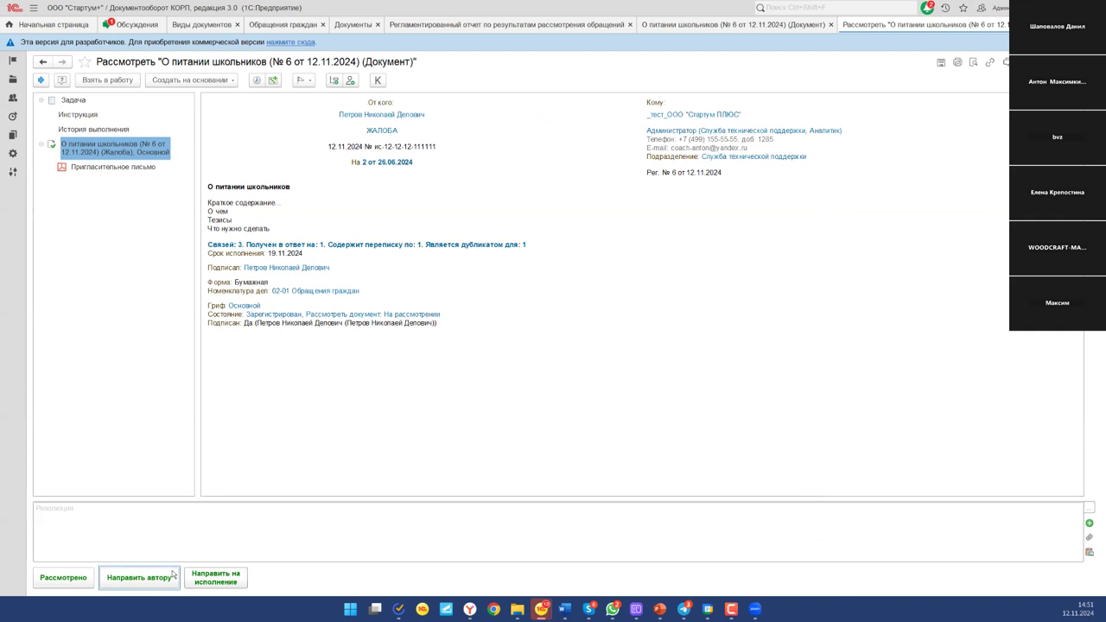
Step: Direct the complaint to execution with "Я, Администратор" as the actual performer, and add all employees as executors
click(223, 586)
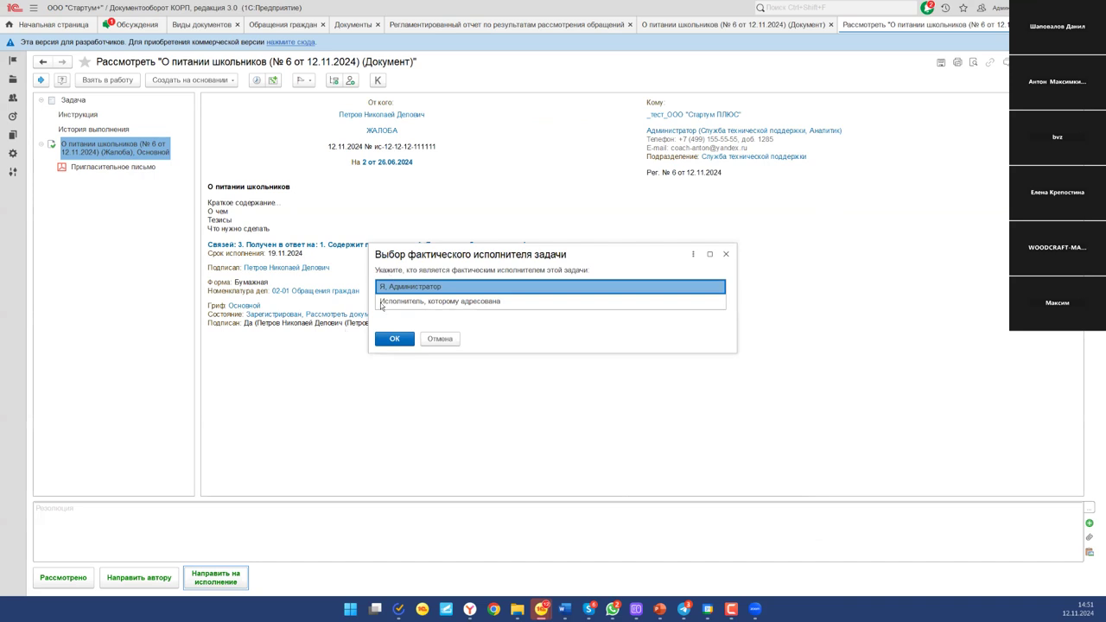
click(394, 338)
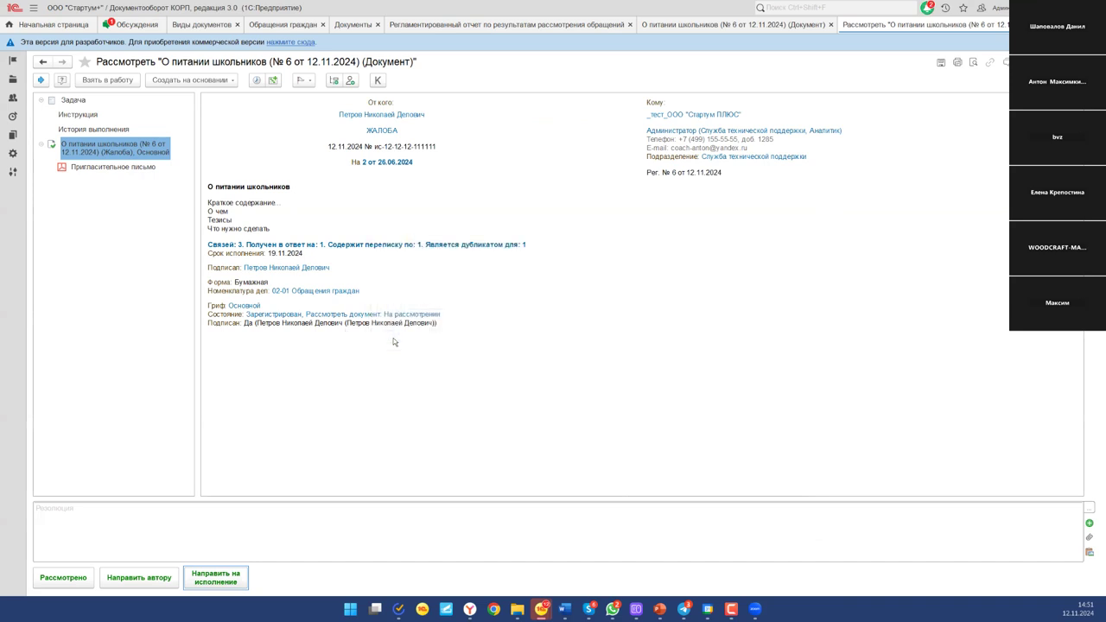
key(Tab)
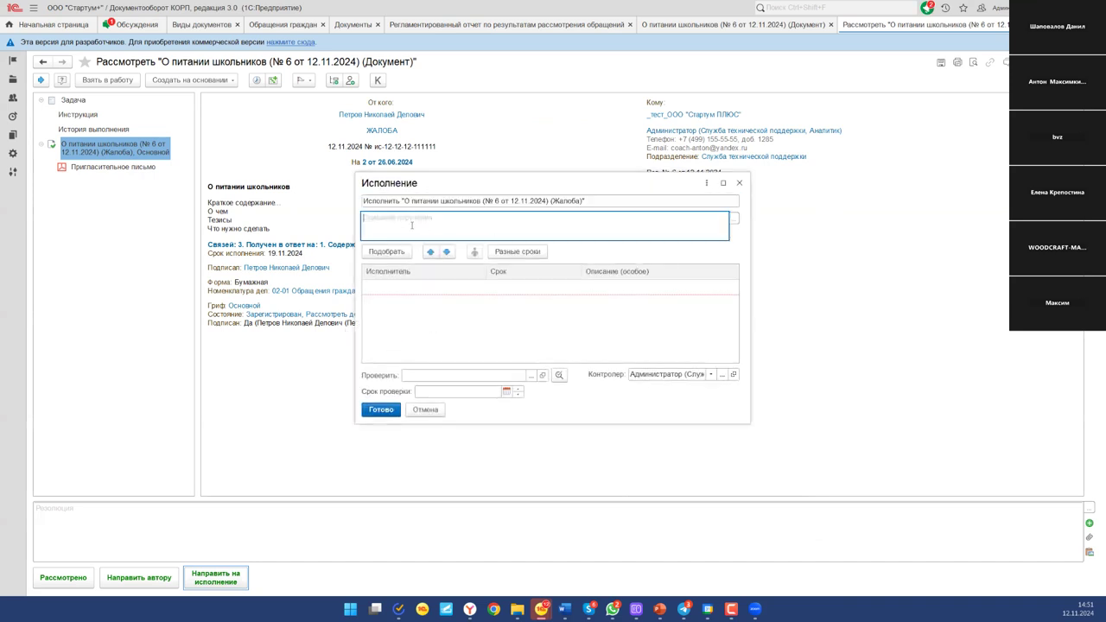
click(398, 251)
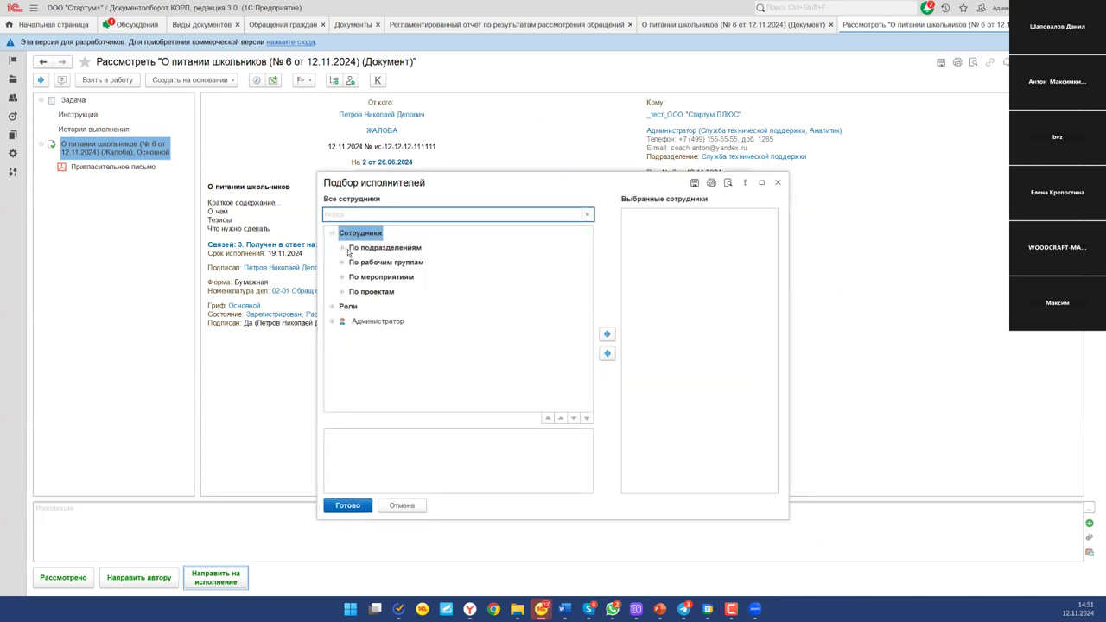
click(607, 333)
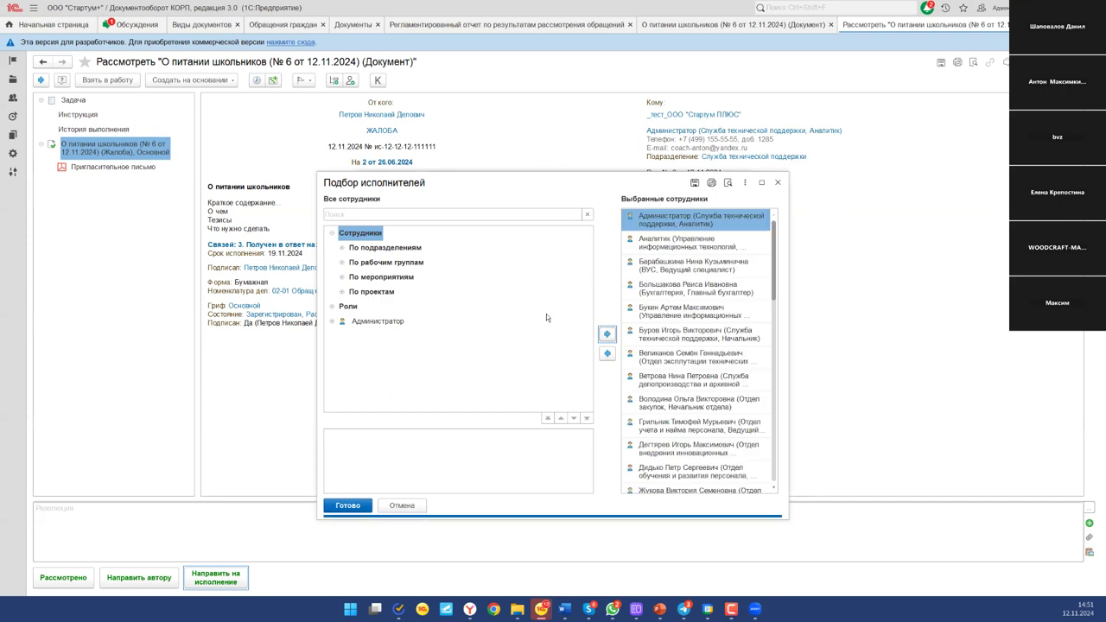
click(347, 441)
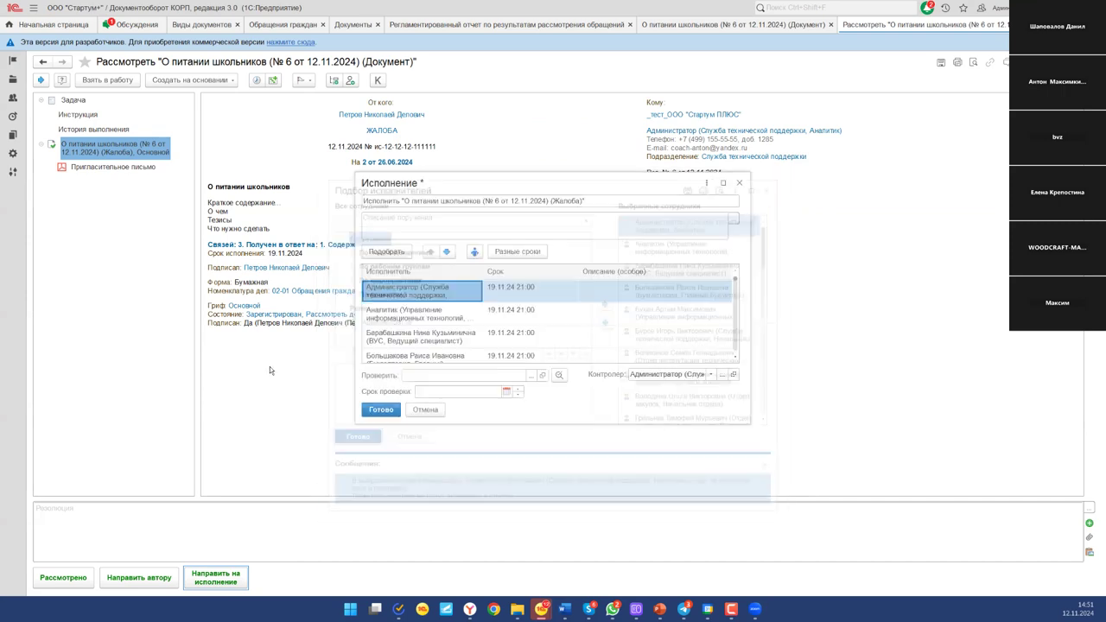
Step: Enlarge the "Исполнение" window and review the full list of executors, their deadlines and special descriptions
click(722, 182)
scroll(566, 328, down, 5)
scroll(515, 330, up, 10)
scroll(566, 339, down, 10)
scroll(576, 363, up, 10)
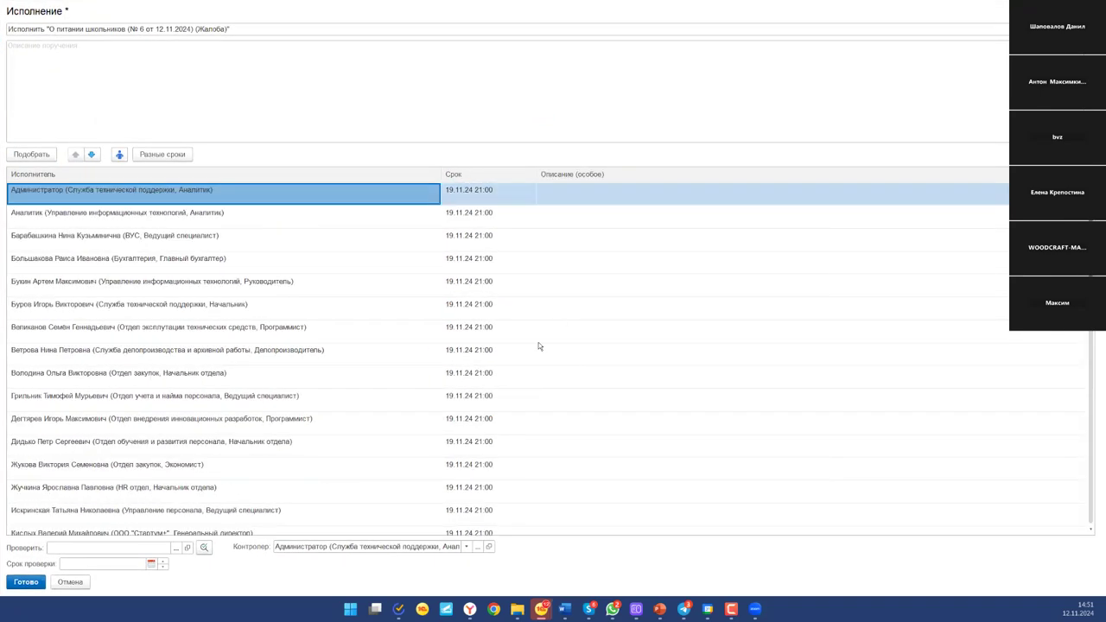
click(561, 216)
click(486, 192)
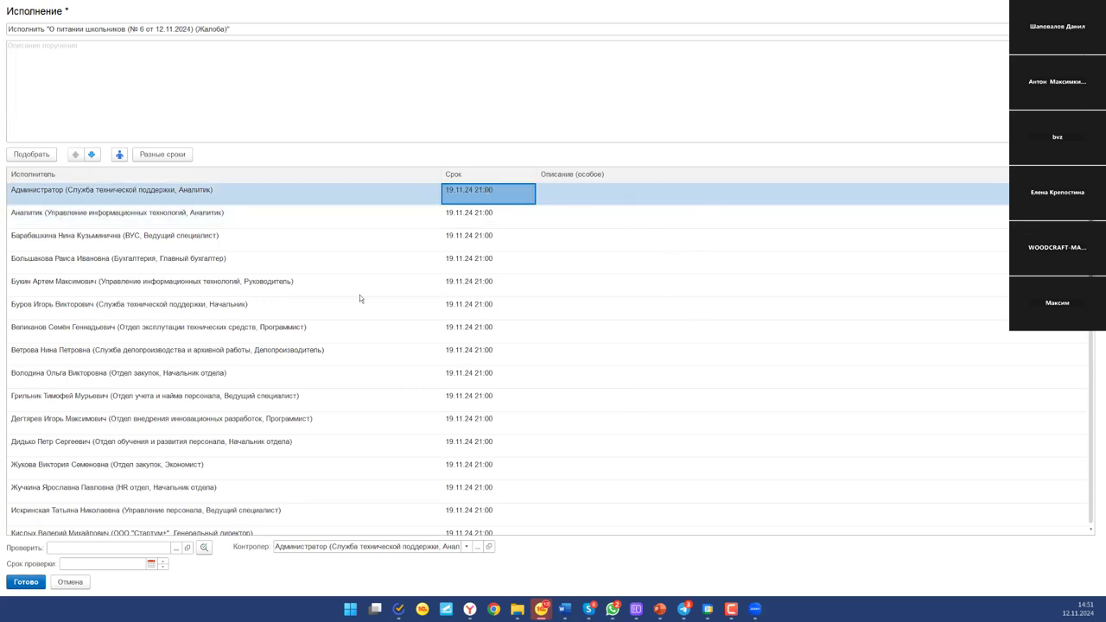
Step: Remove all executors from the list except Администратор and Аналитик
click(266, 260)
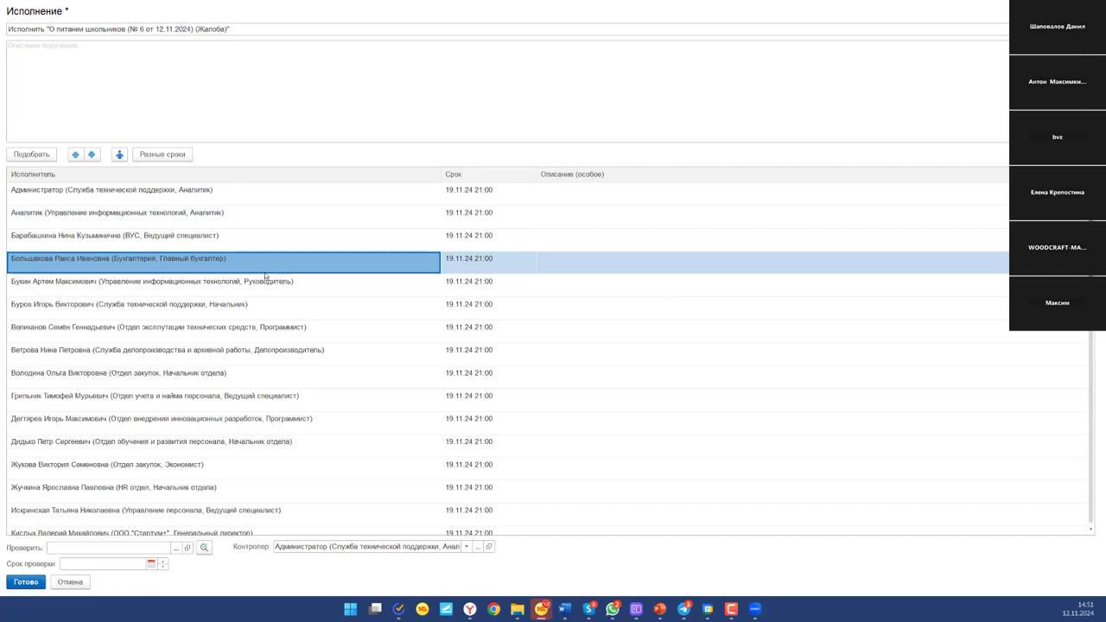
scroll(266, 275, down, 13)
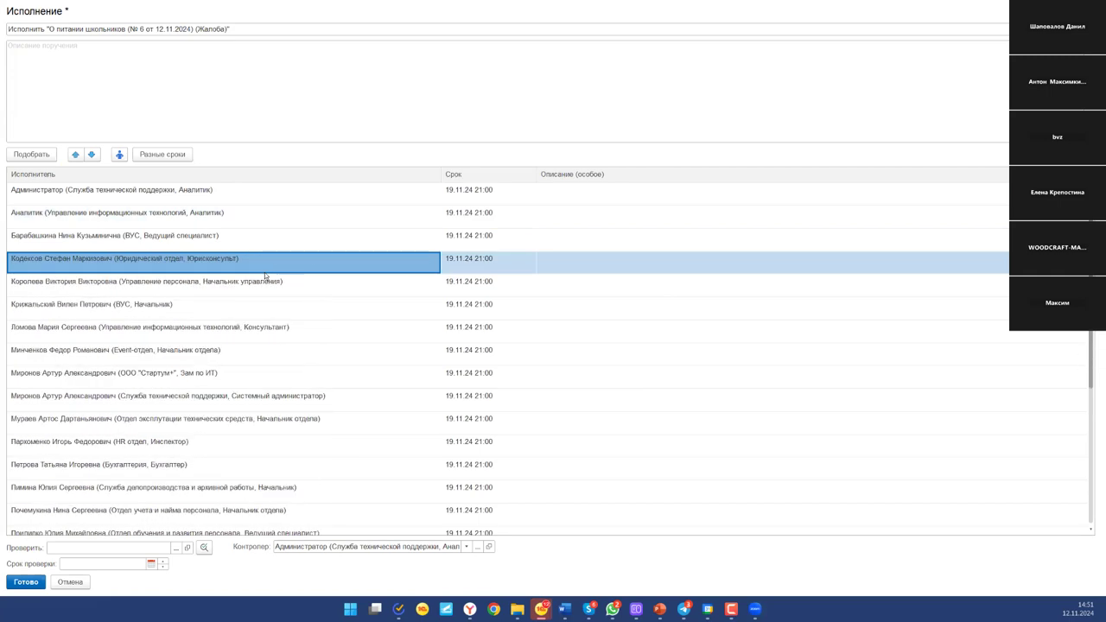
scroll(264, 275, down, 7)
key(Delete)
key(Delete)
key(Delete)
key(Delete)
key(Delete)
key(Delete)
key(Delete)
key(Delete)
key(Delete)
key(Delete)
key(Delete)
key(Delete)
key(Delete)
key(Delete)
key(Delete)
key(Delete)
key(Delete)
key(Delete)
key(Delete)
key(Delete)
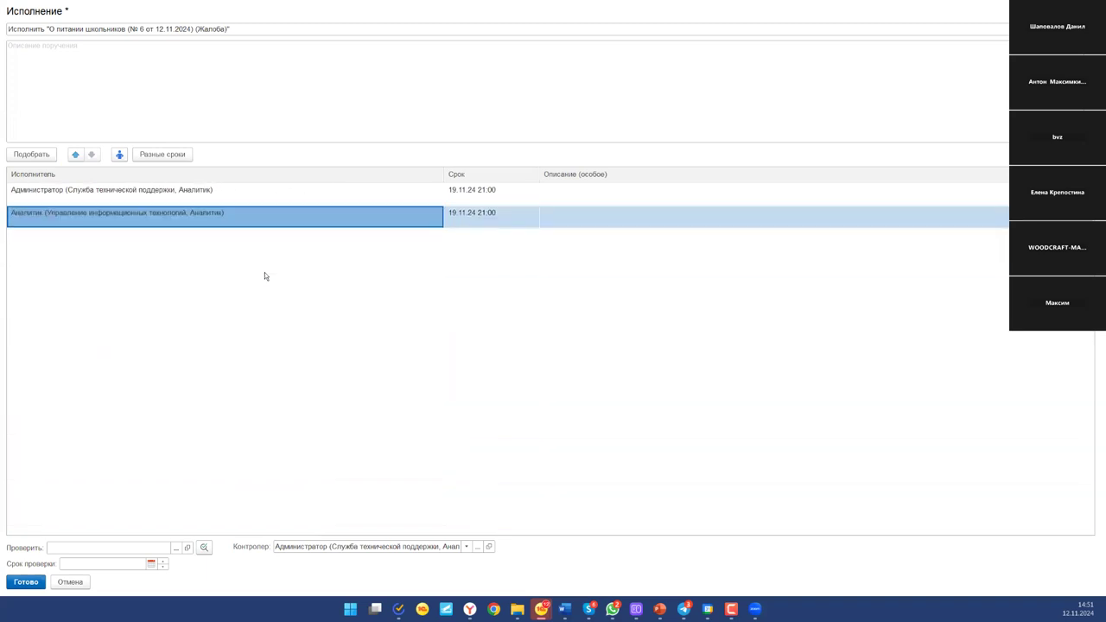
Step: Restore the "Исполнение" window to a medium size and examine its "Проверить" and "Контролер" fields and the remaining executors
double_click(128, 12)
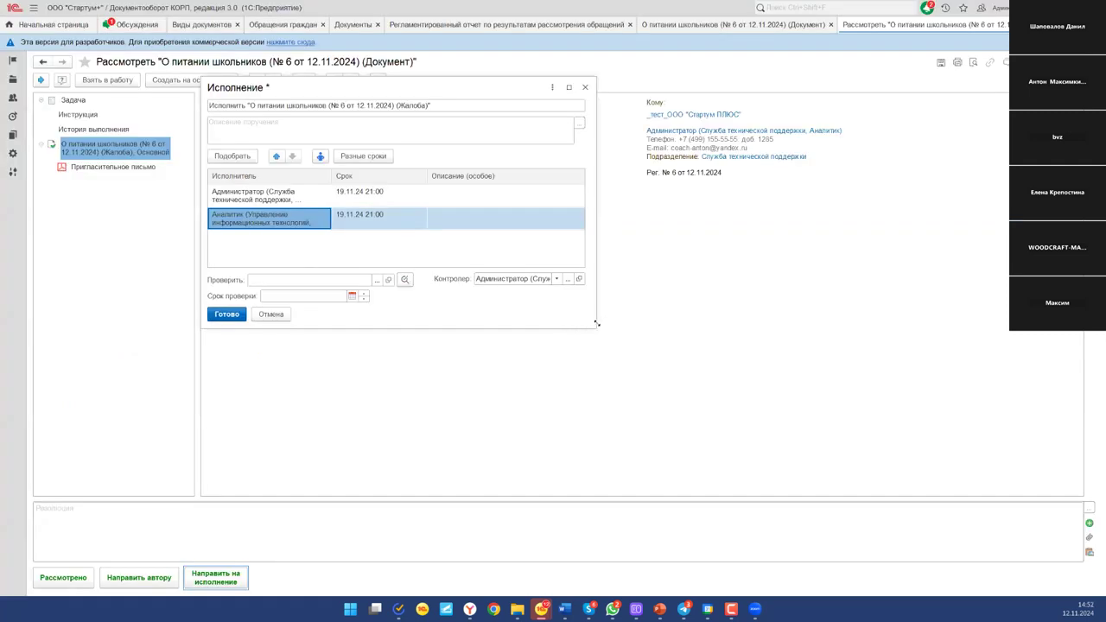
drag(596, 323, 779, 486)
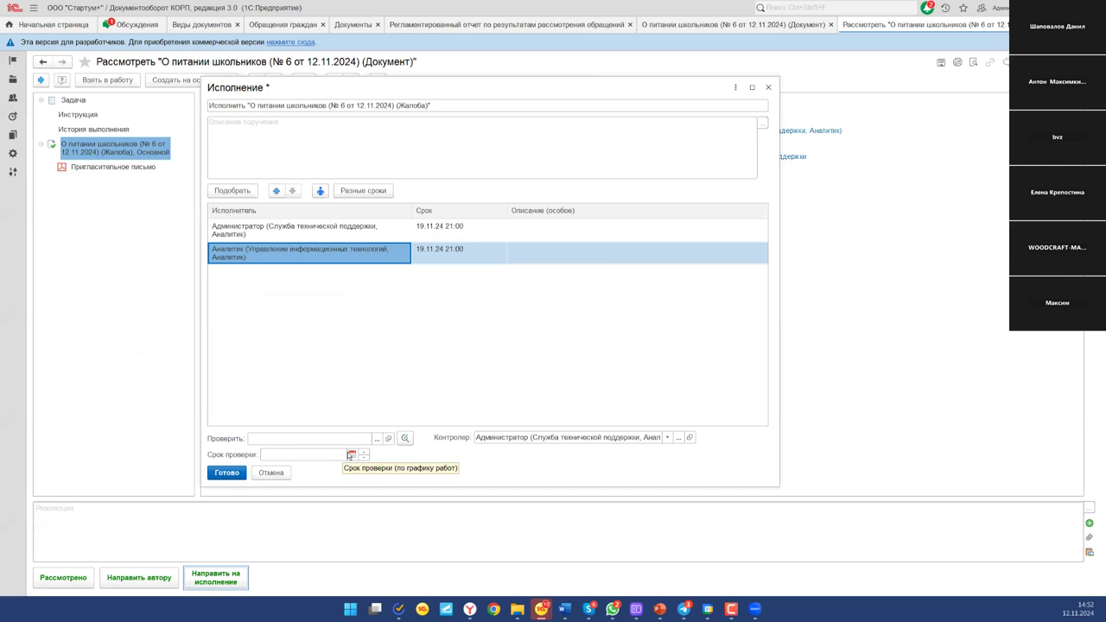
click(364, 439)
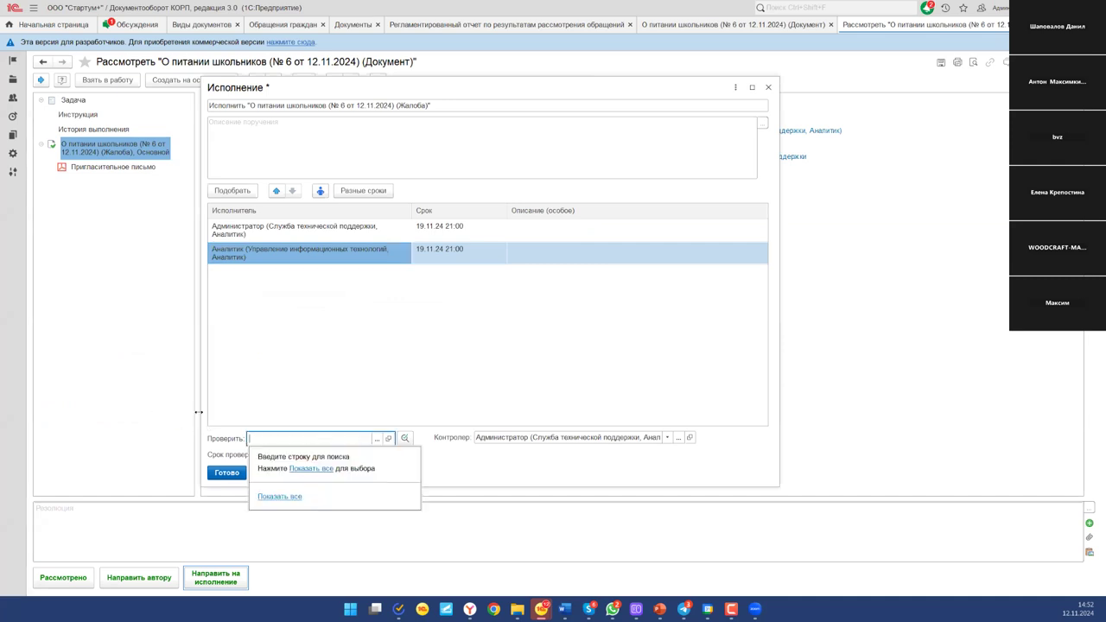
click(519, 480)
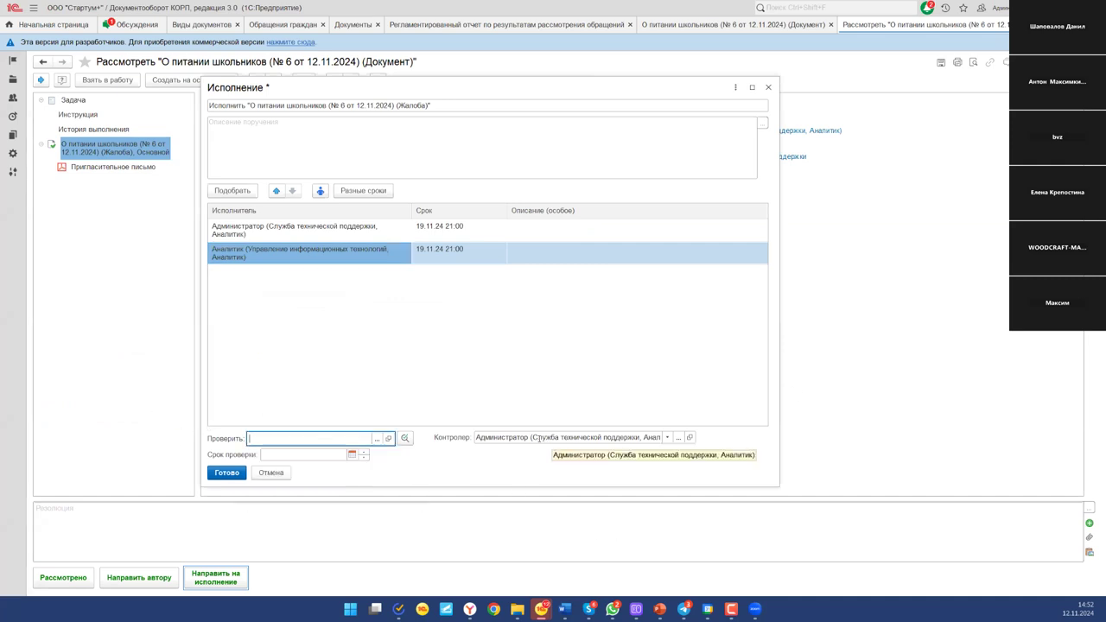
click(542, 438)
key(Escape)
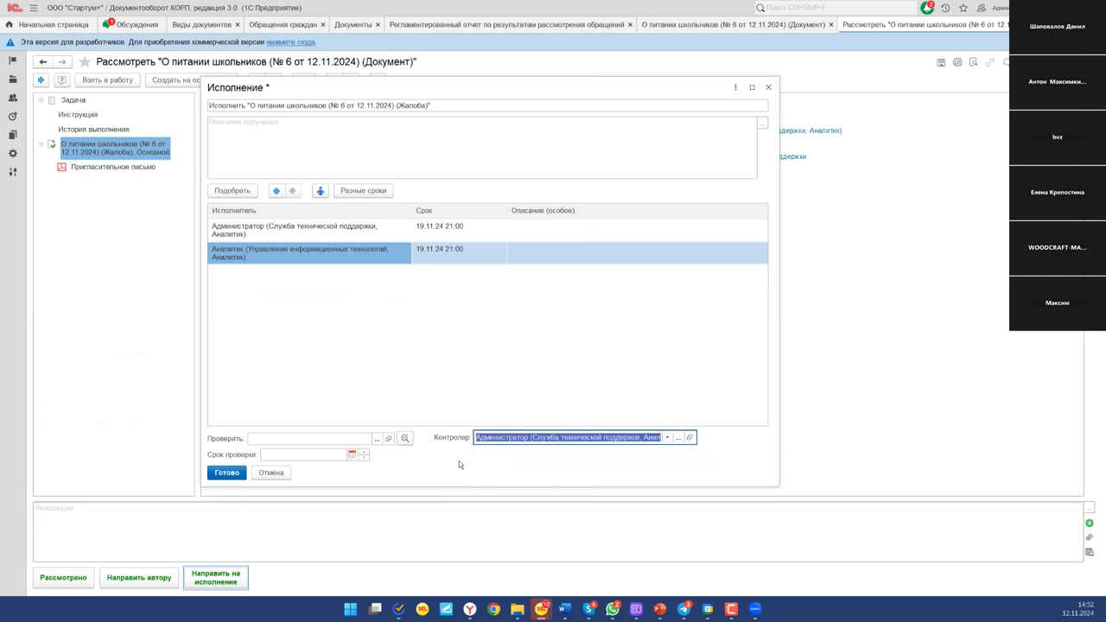
click(278, 435)
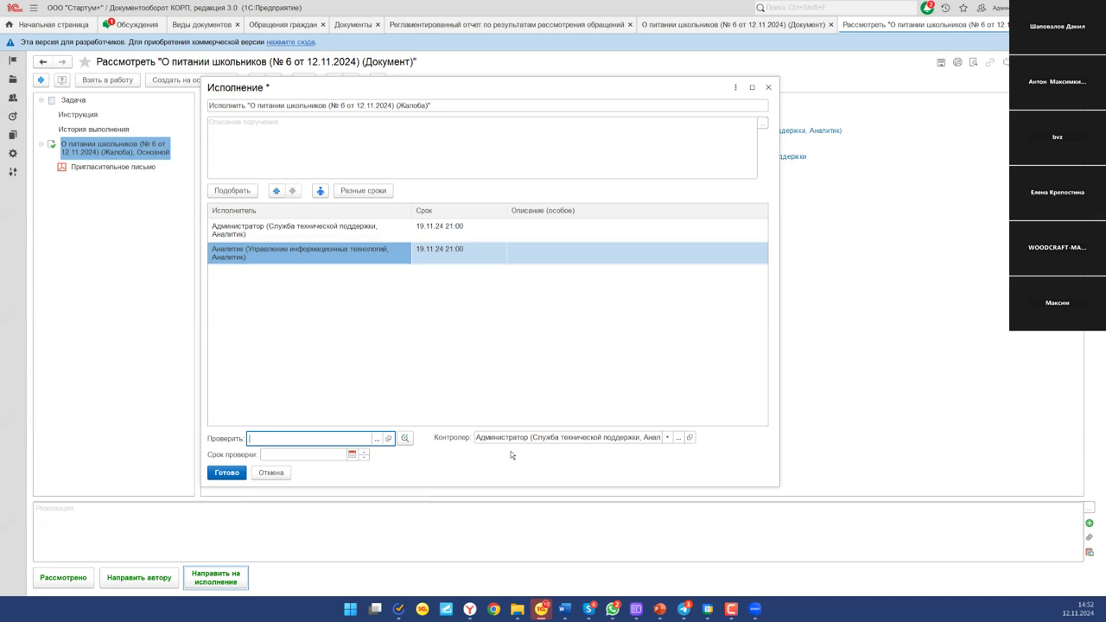
click(216, 257)
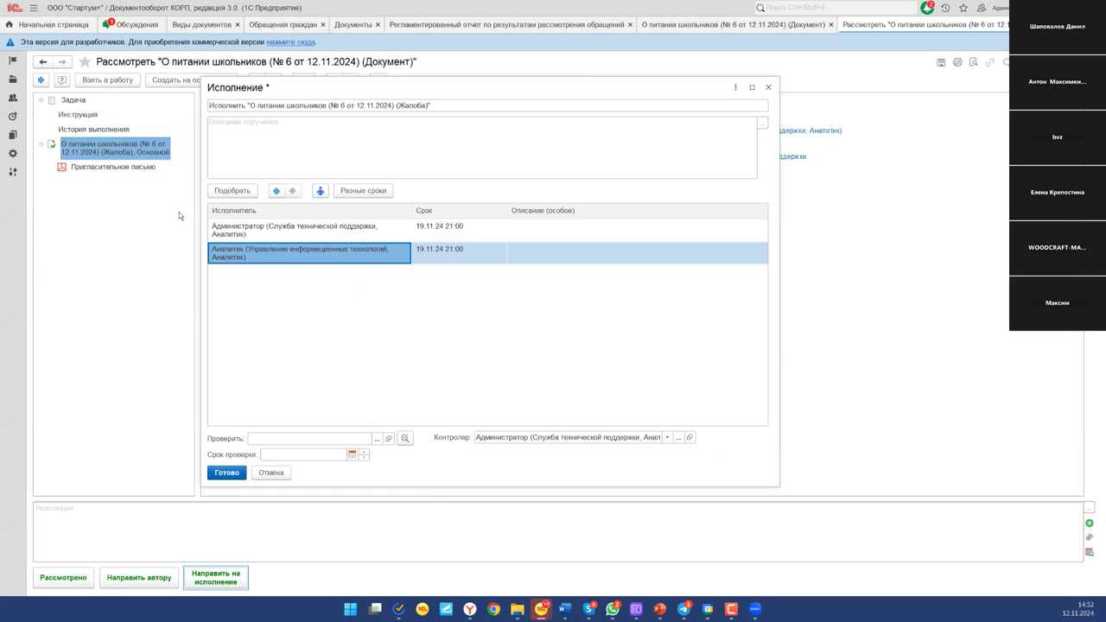
click(270, 440)
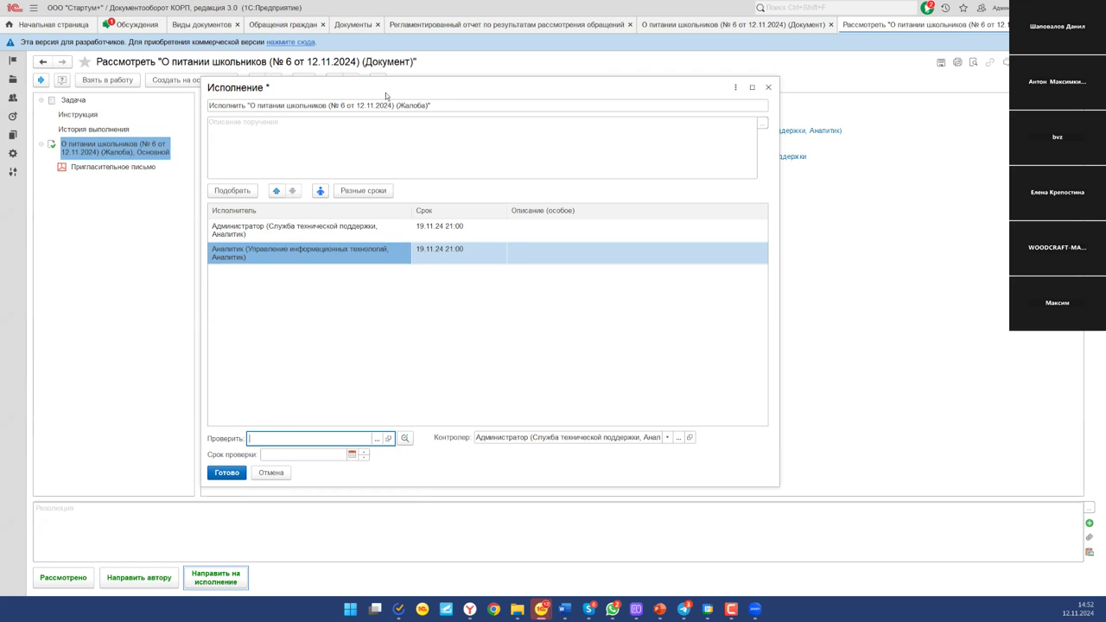
drag(386, 92, 336, 105)
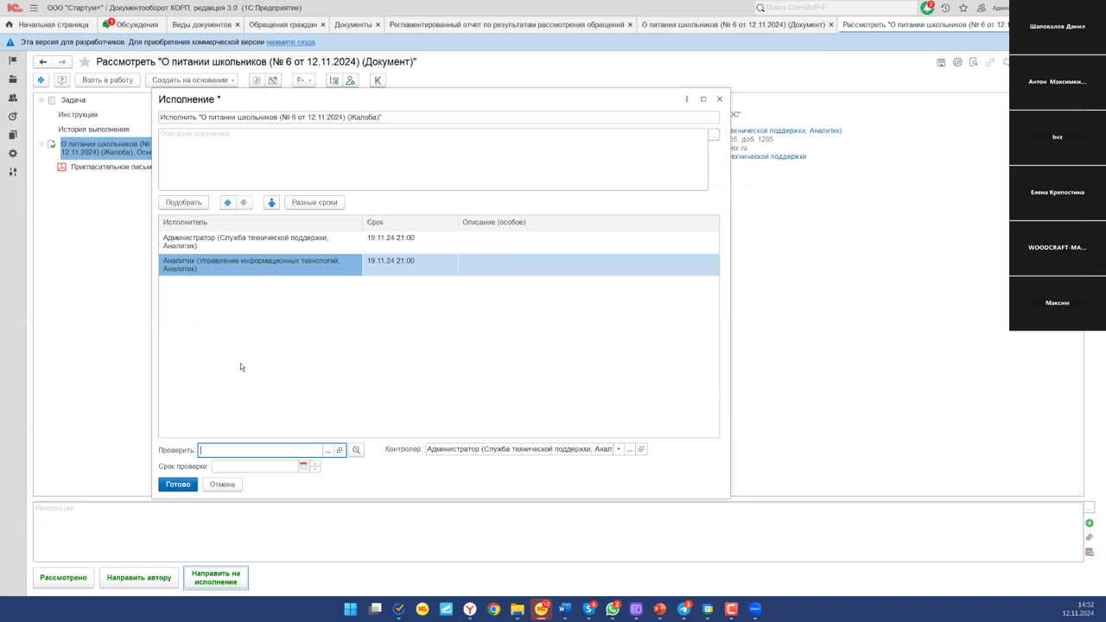
Step: Confirm sending the complaint for execution to Администратор and Аналитик, without adding a labour cost record
click(218, 319)
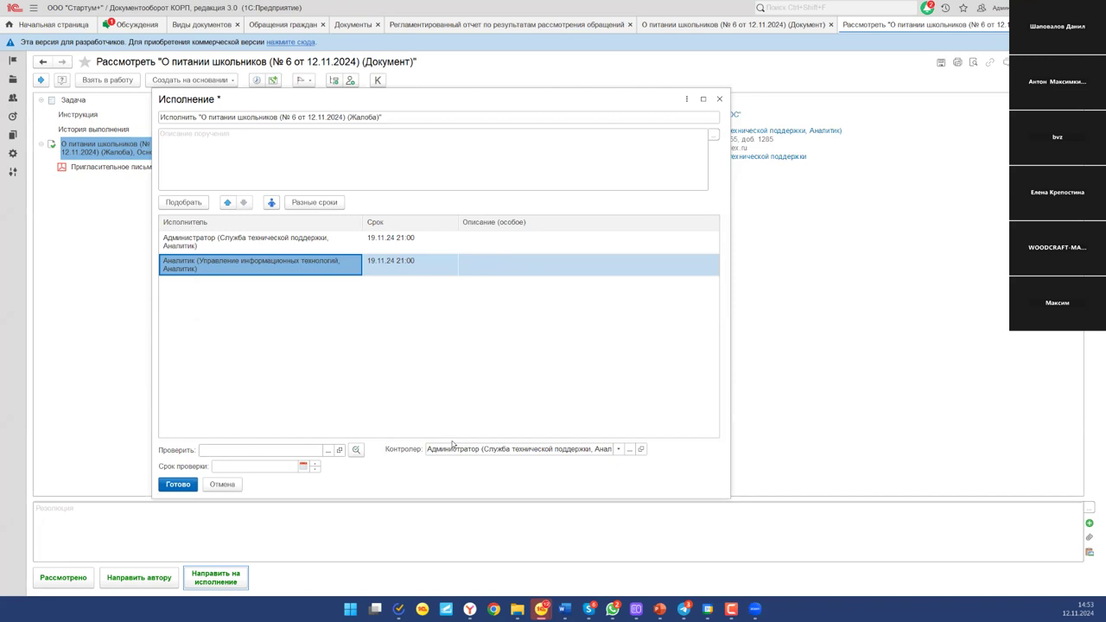
click(189, 484)
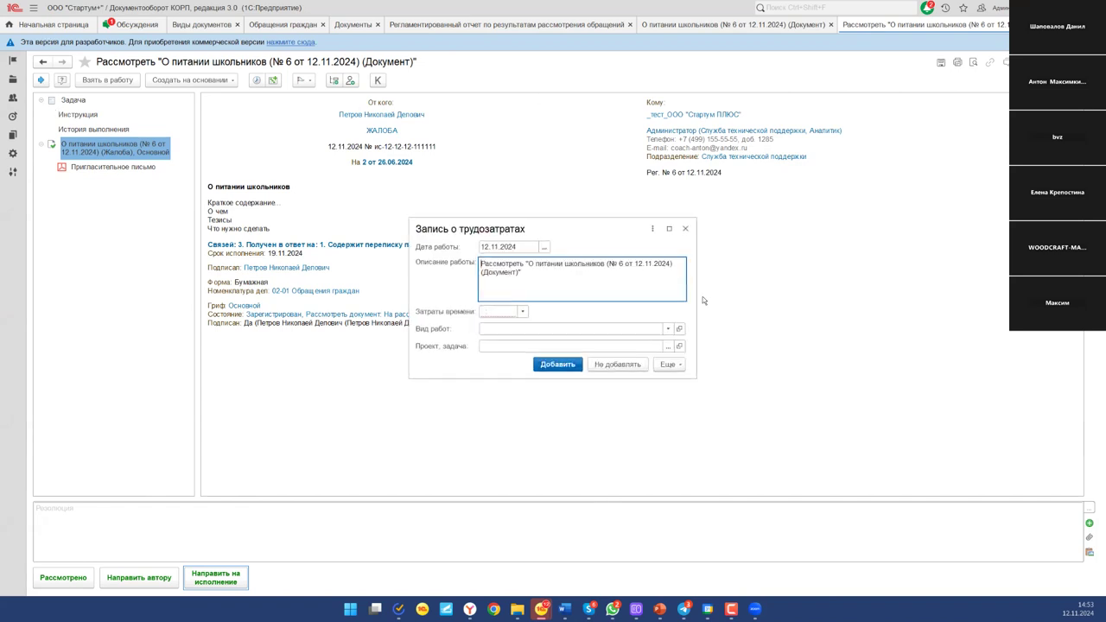
click(617, 364)
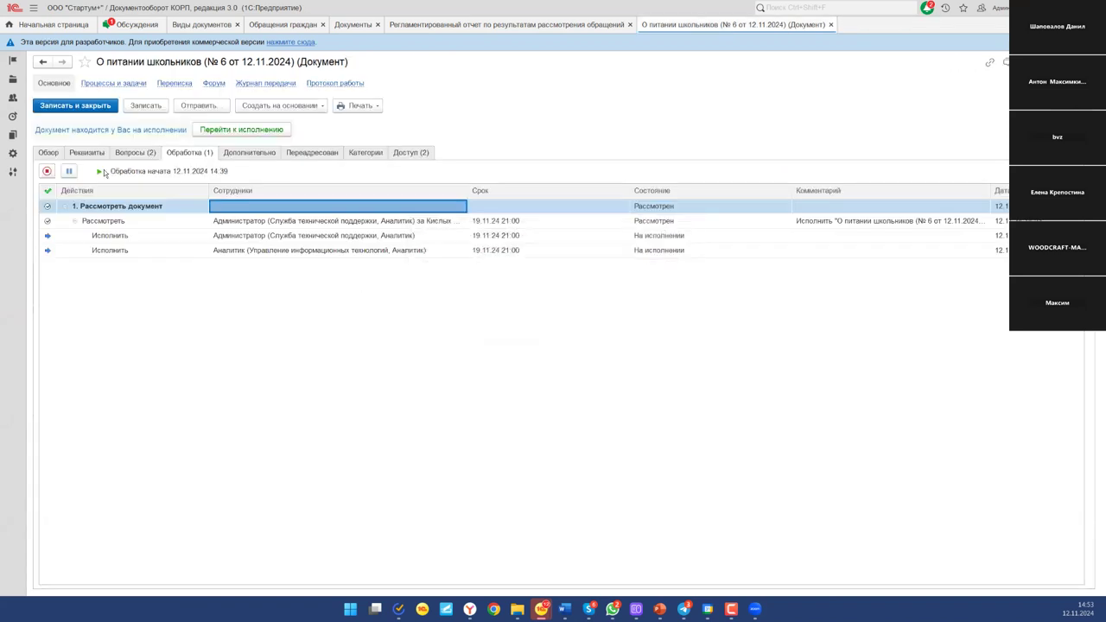
Step: Open the list of controlled items from the home page and view the control record for executing "О питании школьников"
click(66, 26)
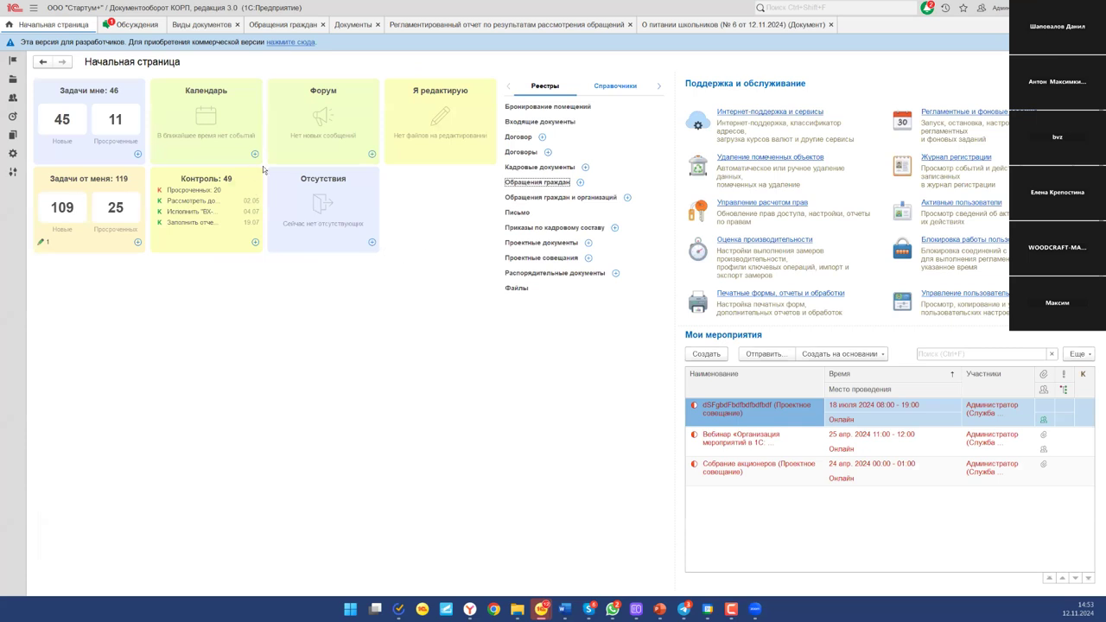
click(216, 179)
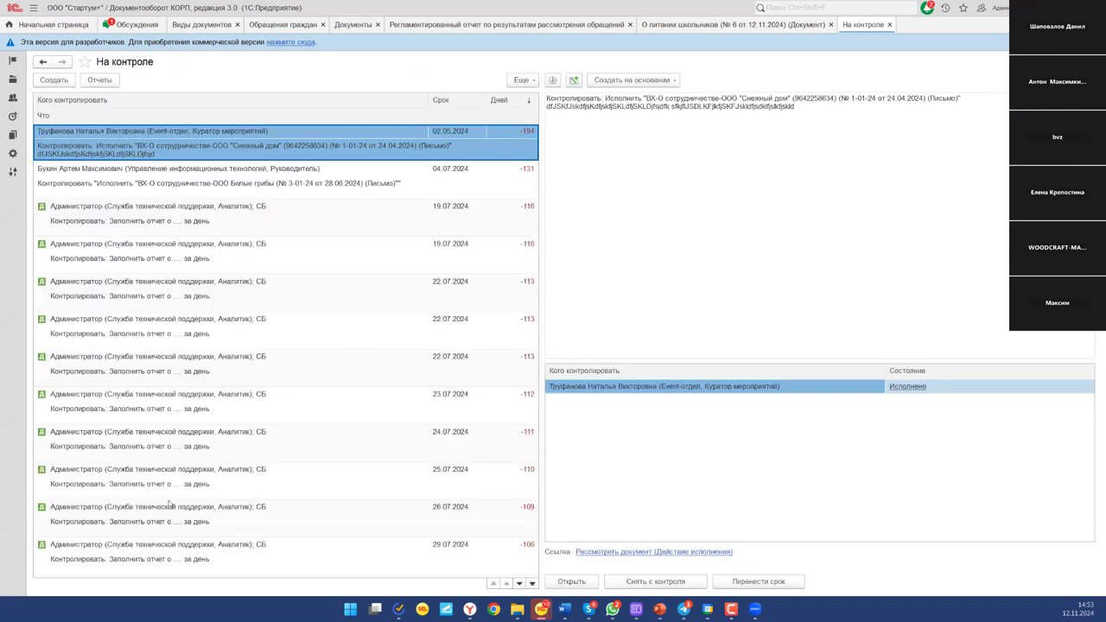
scroll(199, 500, down, 5)
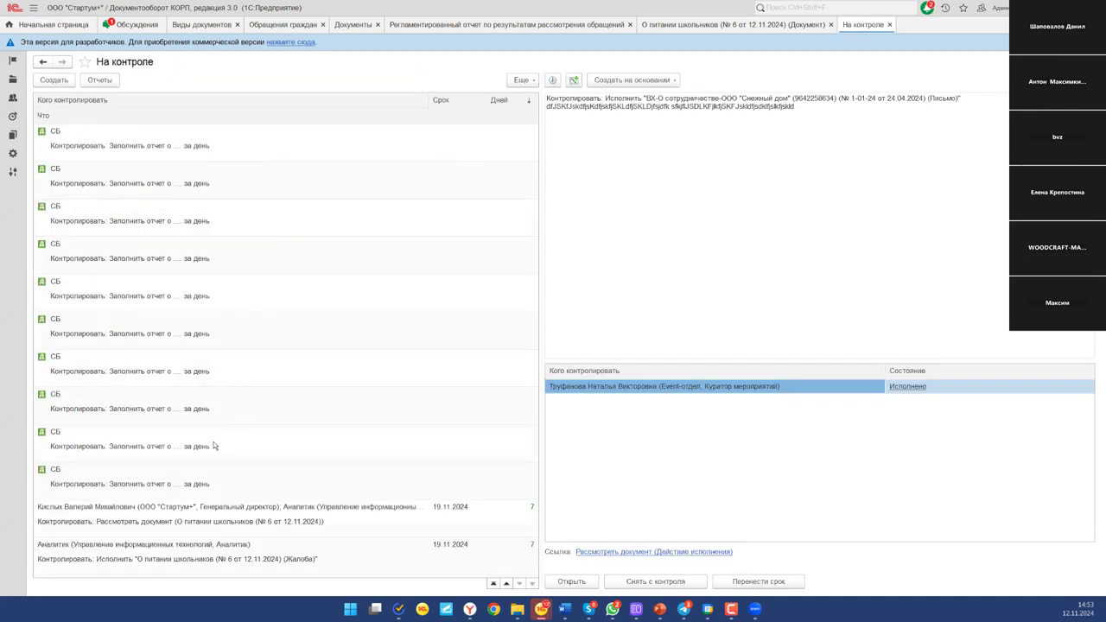
click(239, 560)
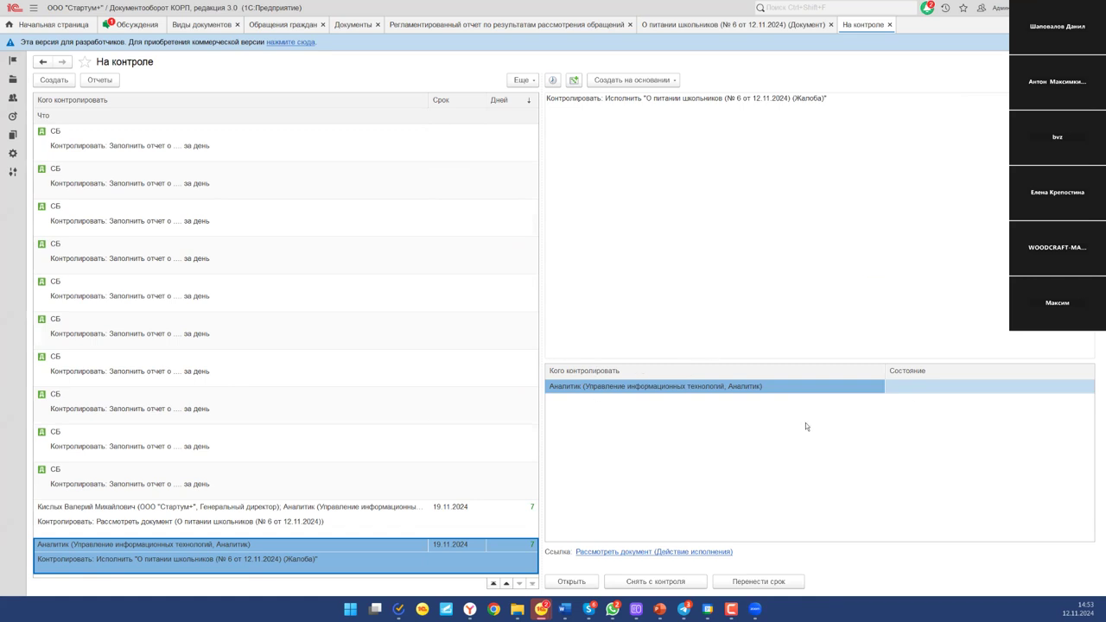
scroll(438, 426, up, 10)
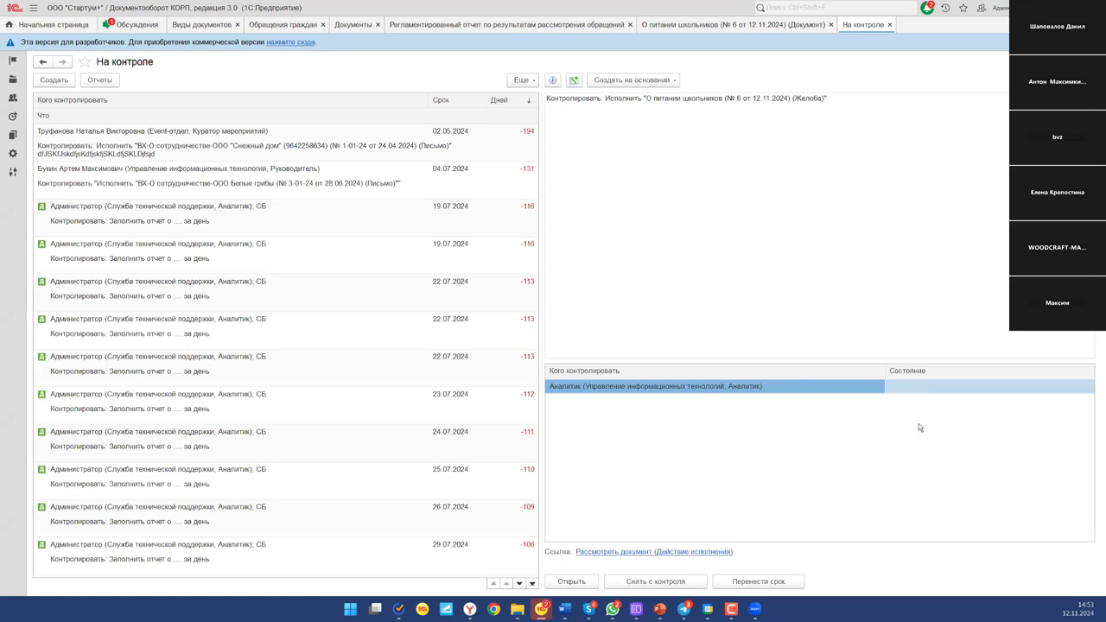
Step: Compare the states in the control records for the overdue "Снежный дом" letter and the "О питании школьников" complaint, dismissing the task notification
click(465, 141)
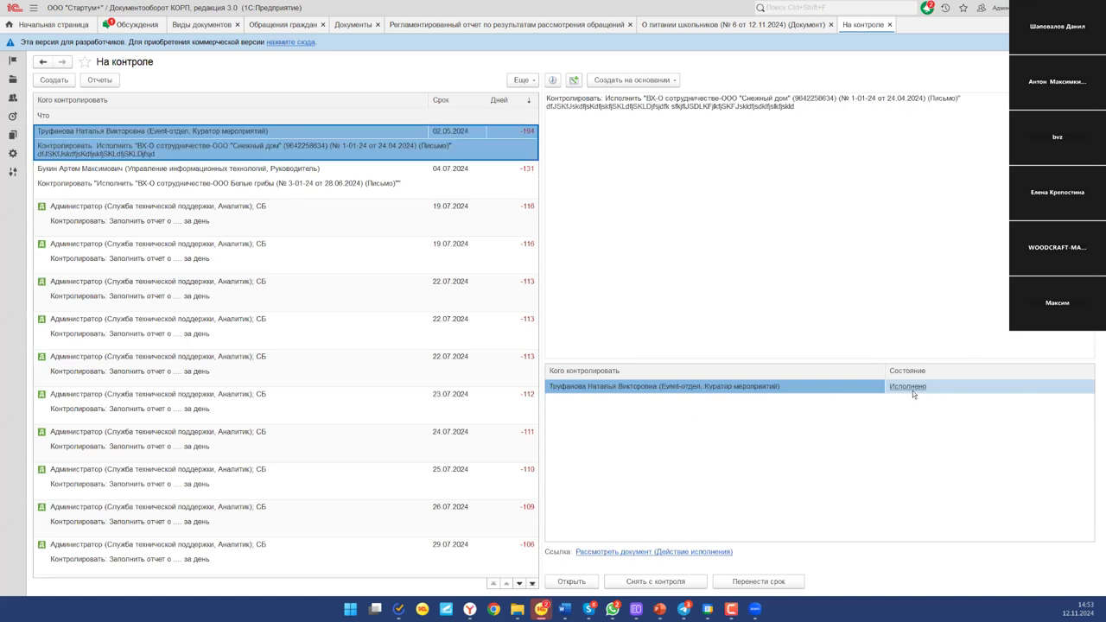
scroll(465, 453, down, 10)
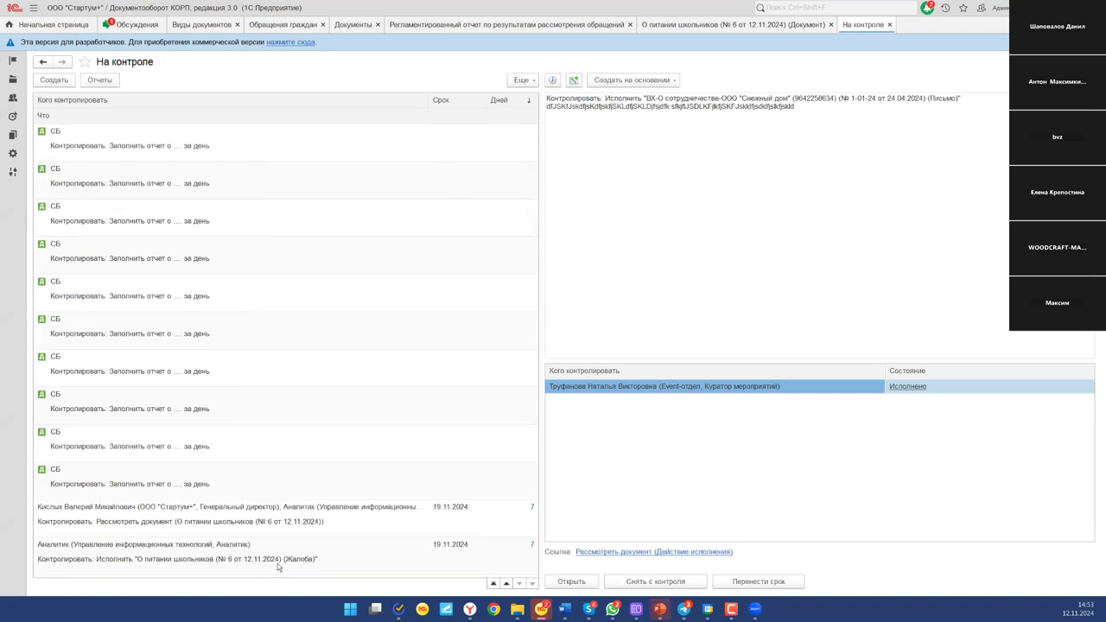
click(277, 563)
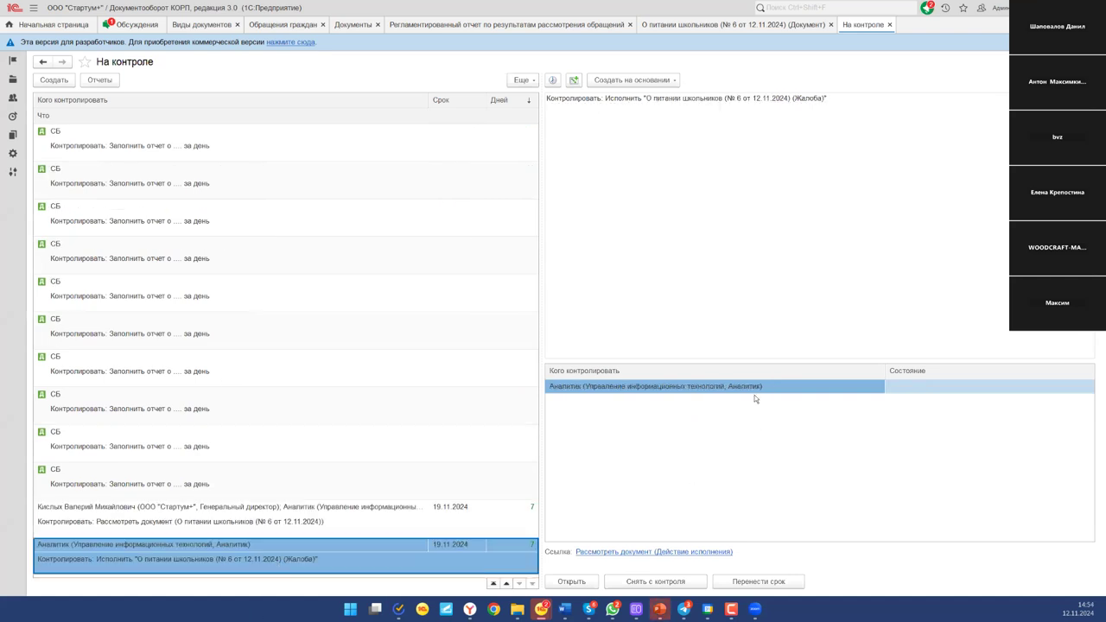
click(619, 388)
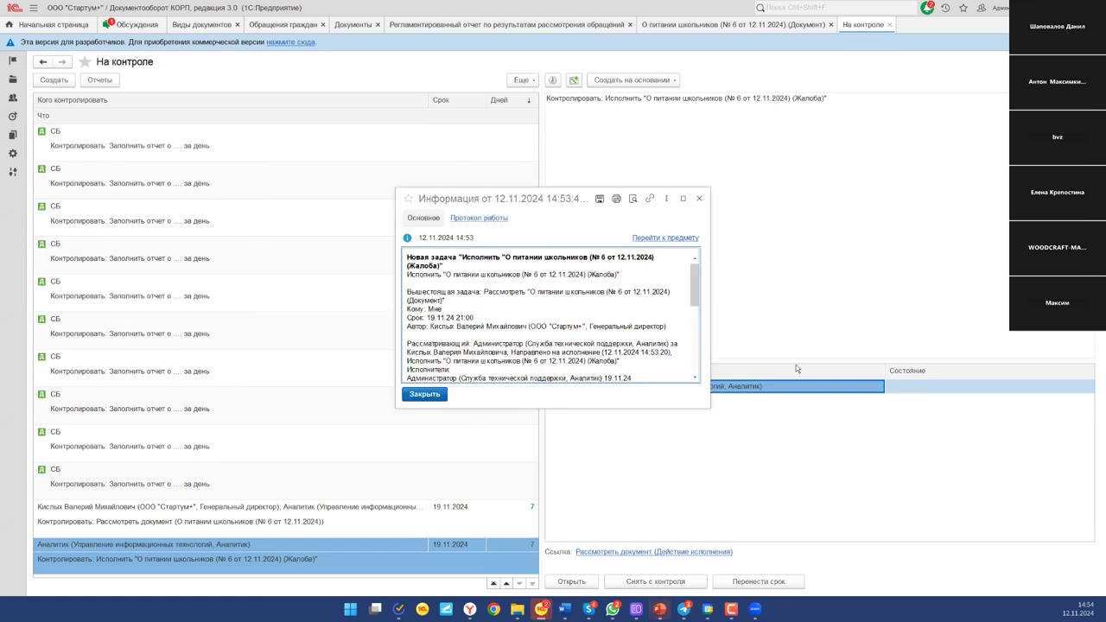
click(699, 198)
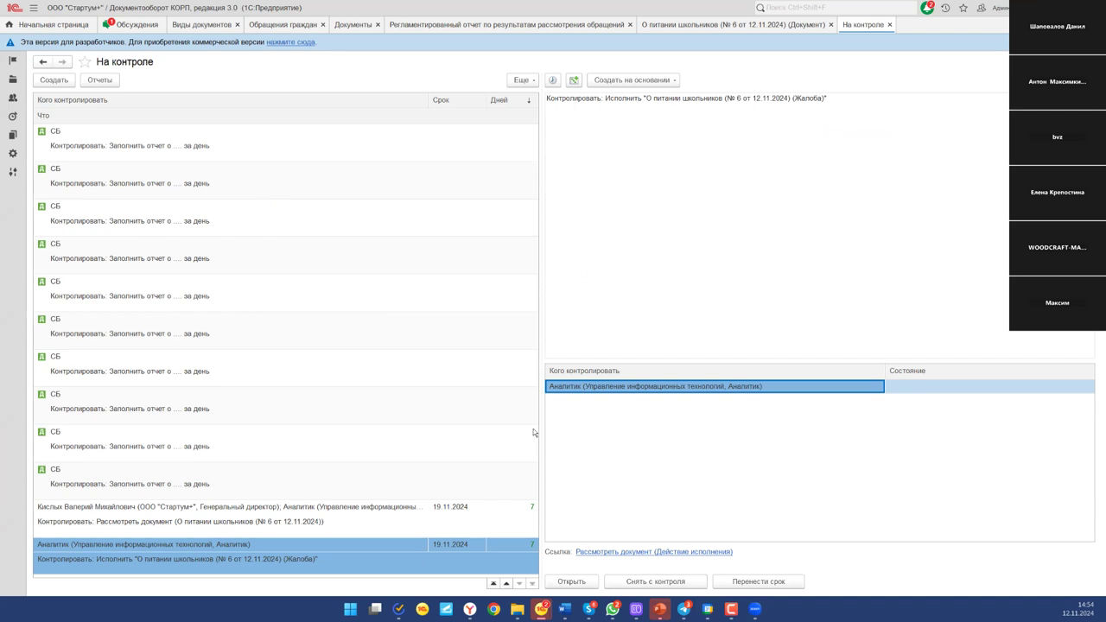
Step: Take the overdue ООО "Снежный дом" letter off control without adding a labour cost record
click(506, 140)
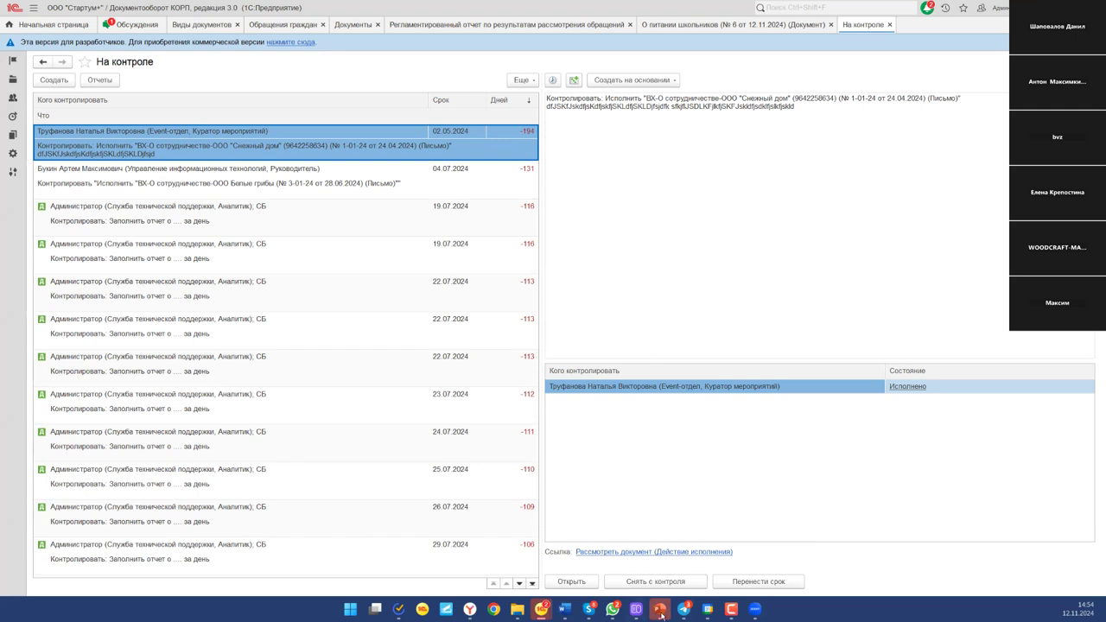
click(684, 585)
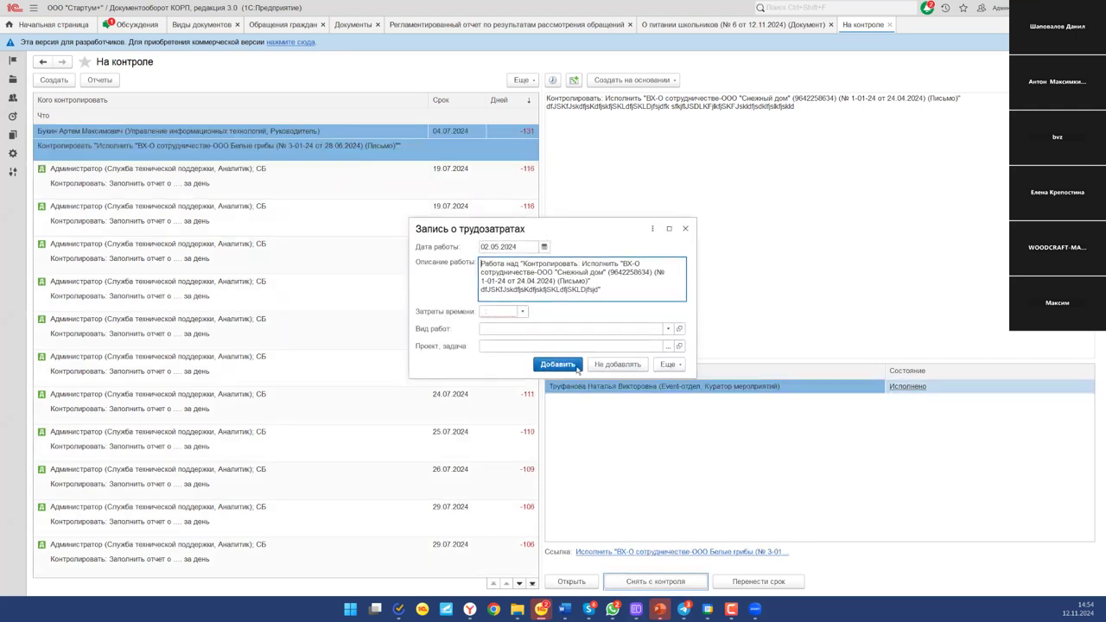
click(628, 364)
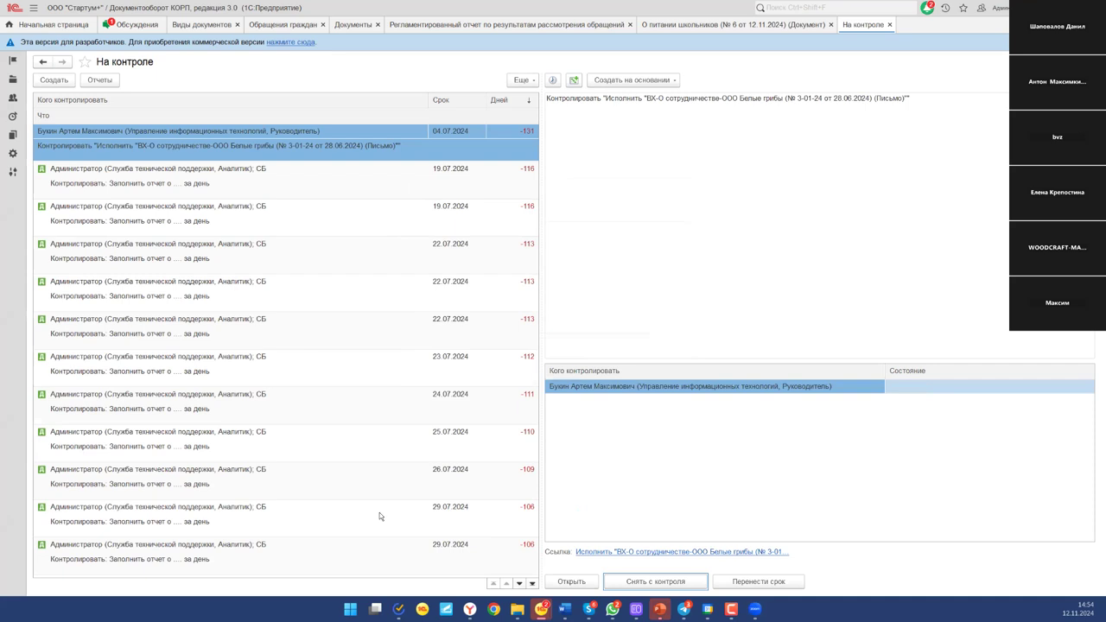
Step: Open the control record for executing "О питании школьников" and follow its link to the complaint document
scroll(358, 467, down, 5)
click(286, 566)
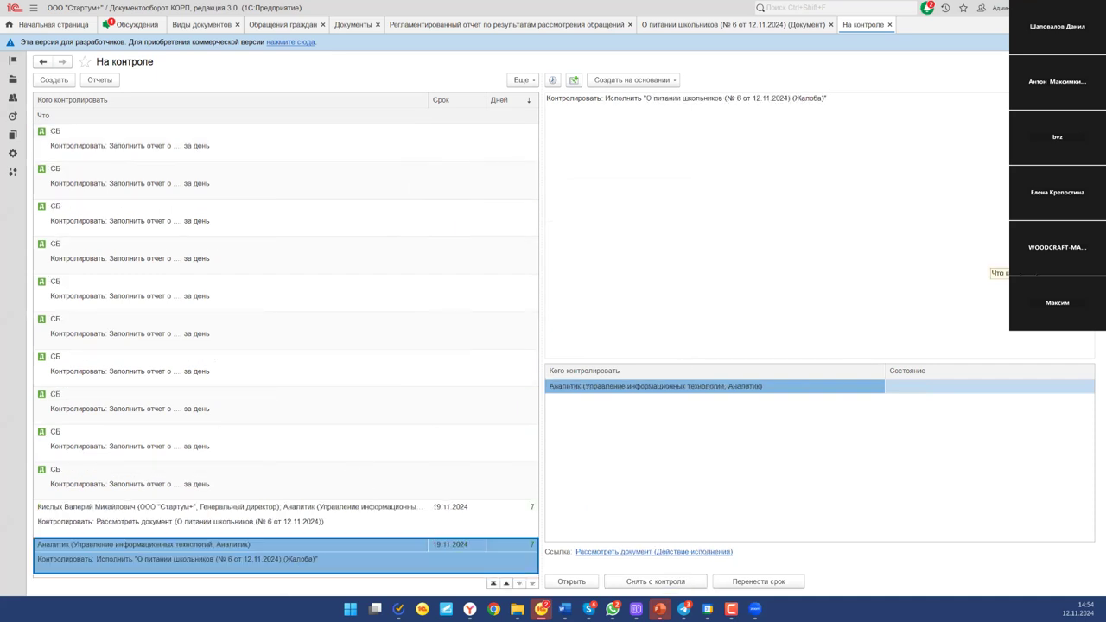
double_click(292, 561)
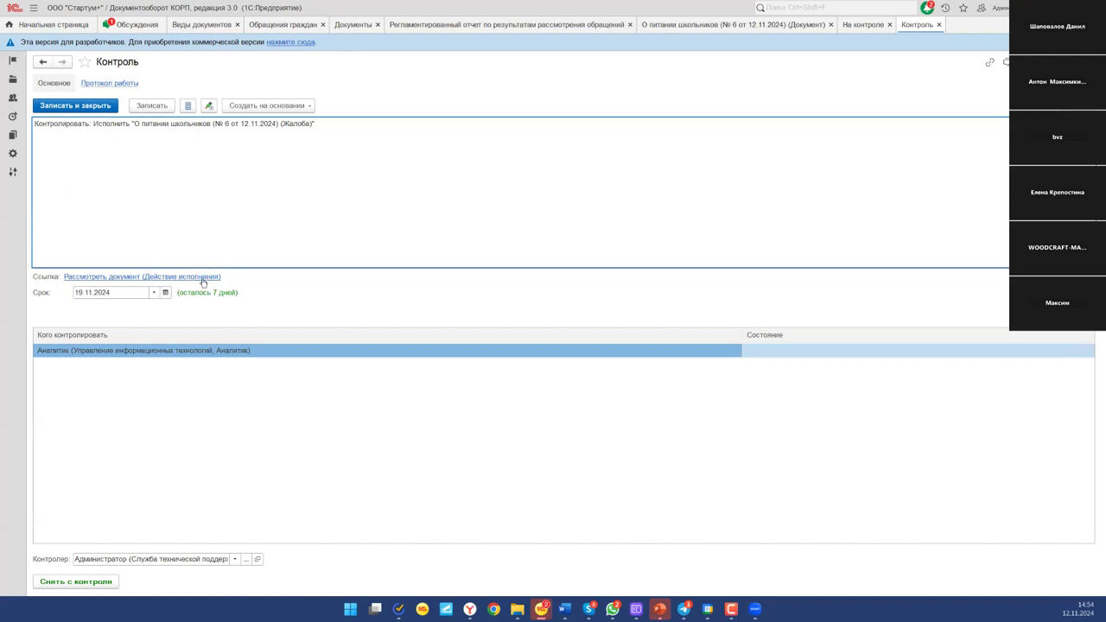
click(155, 277)
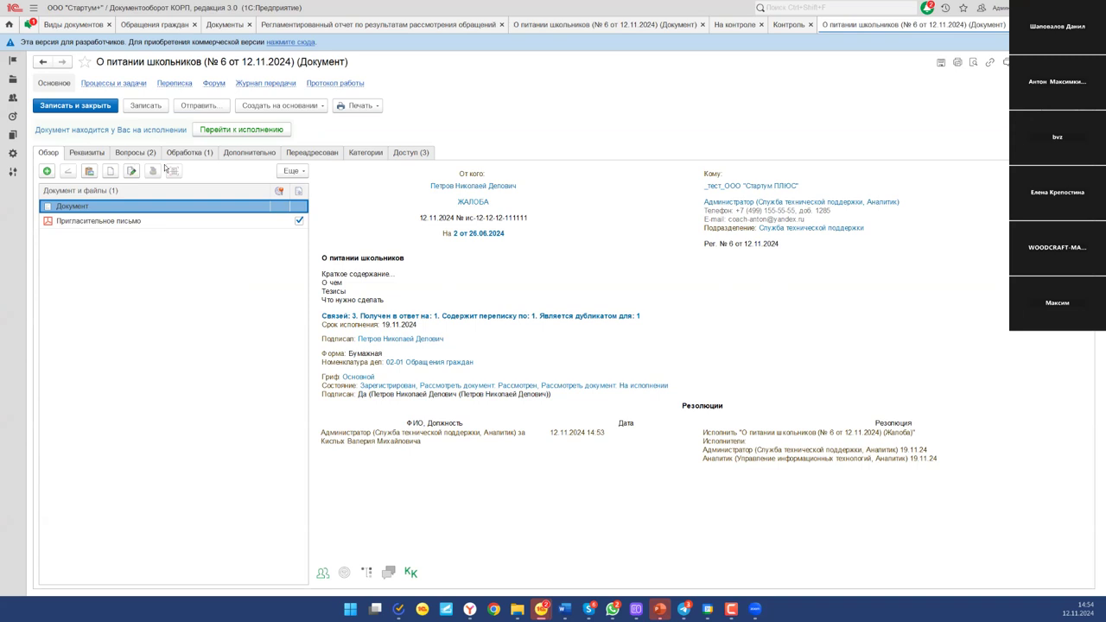
Step: View the complaint's questions and inspect the details of question 0002.0013.0139.0325, closing it without changes
click(117, 151)
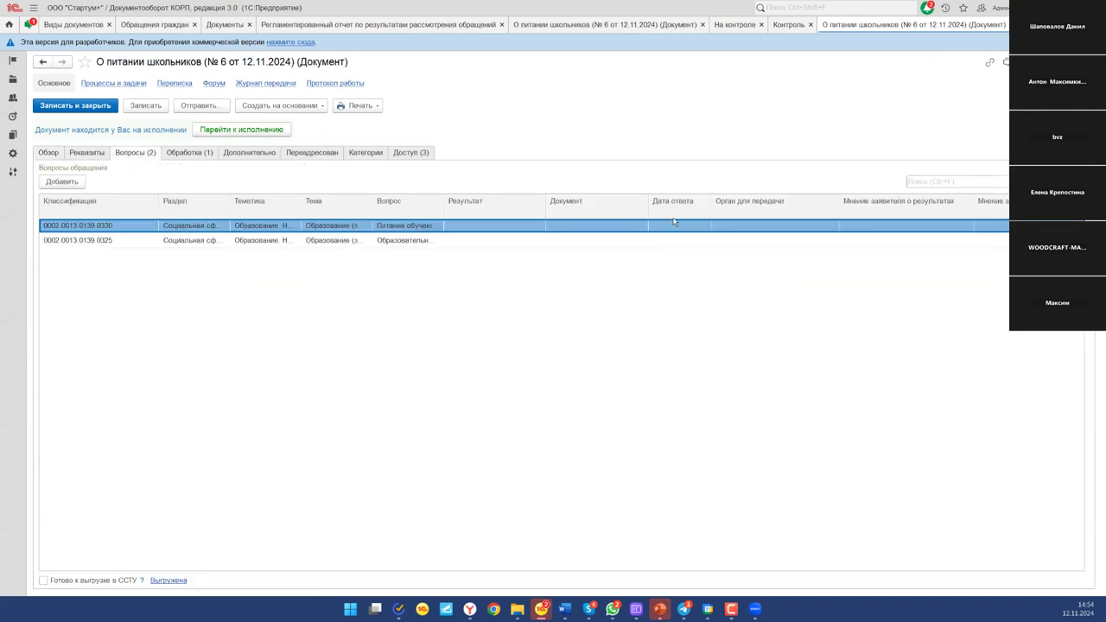
click(615, 239)
double_click(616, 237)
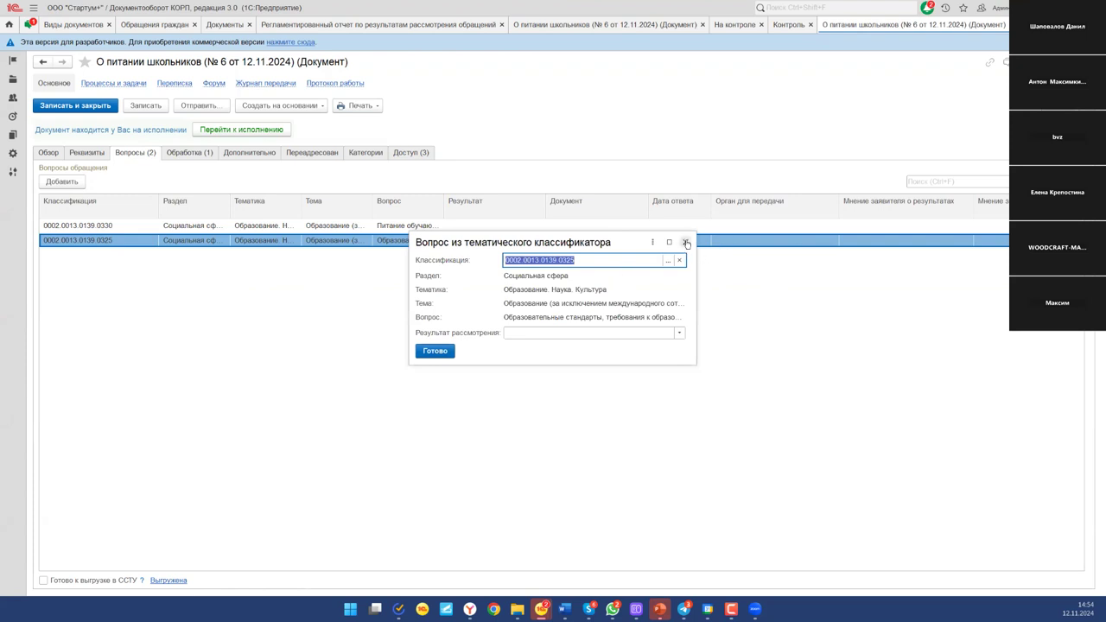
click(685, 242)
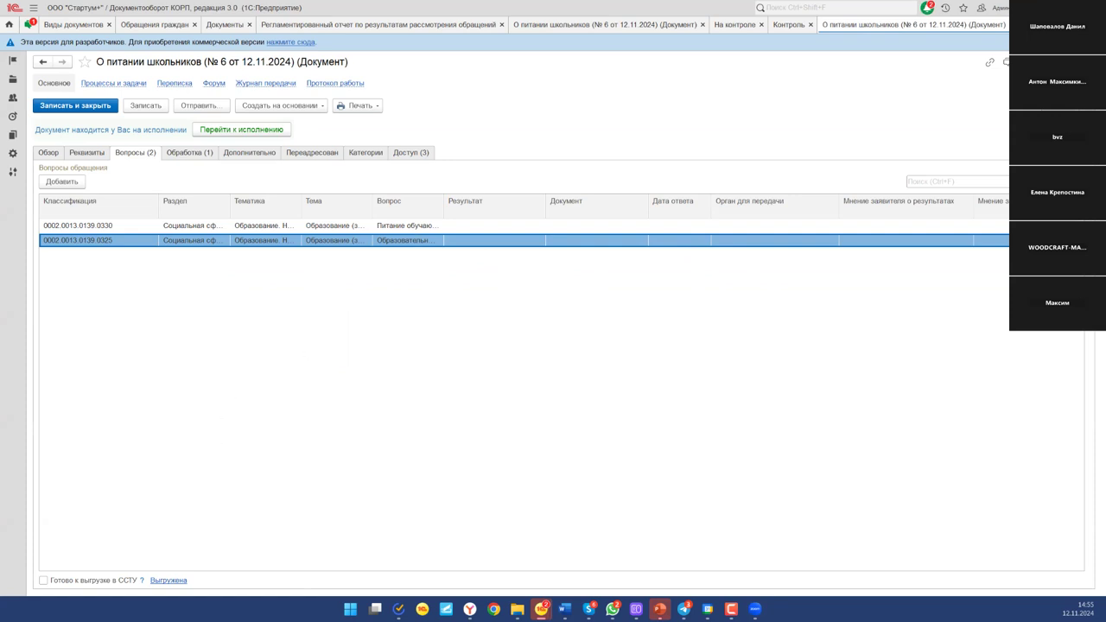
Step: Close the complaint document, its control record and the list of controlled items, returning to the home page
click(1006, 24)
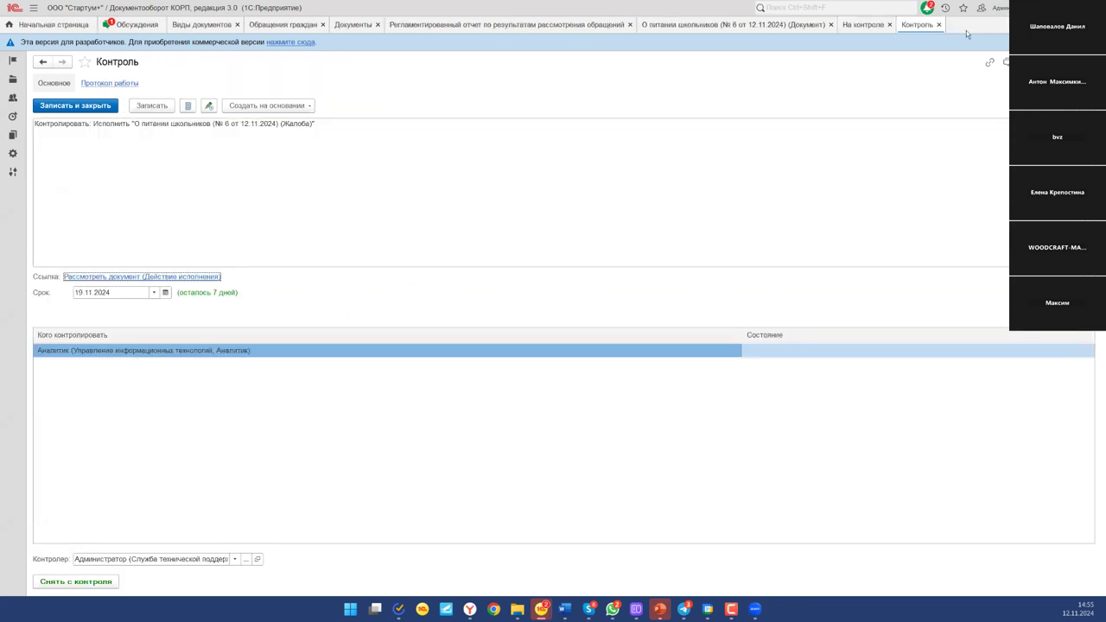
click(925, 123)
key(Escape)
click(463, 233)
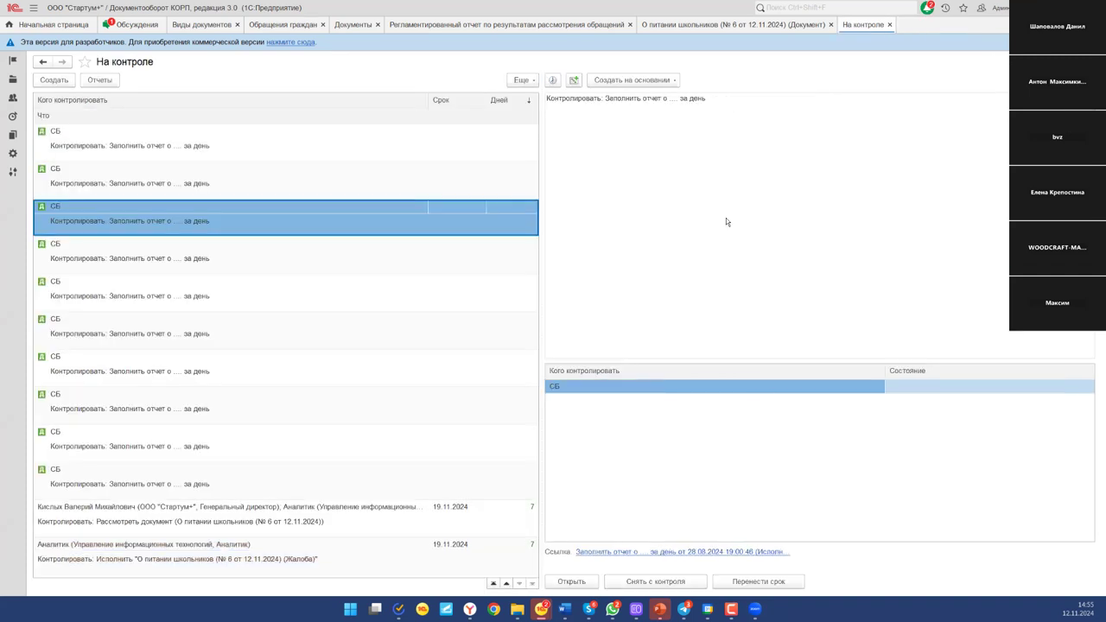
key(Escape)
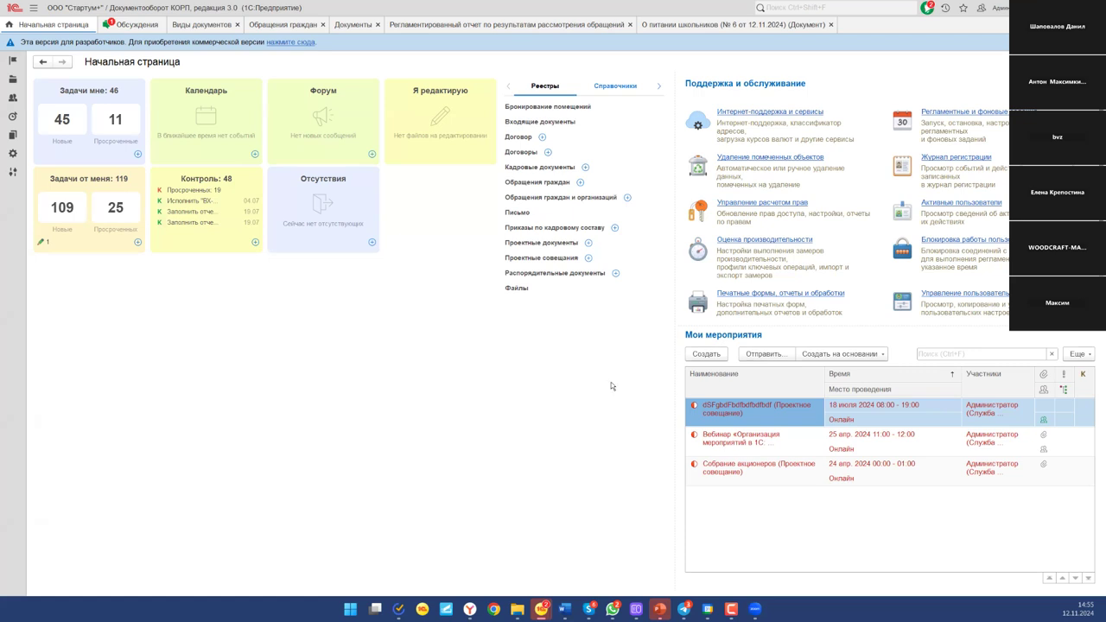
Step: Open the process templates and browse them by process type, ending on the complex process template "Внедрение функционального блока"
click(14, 135)
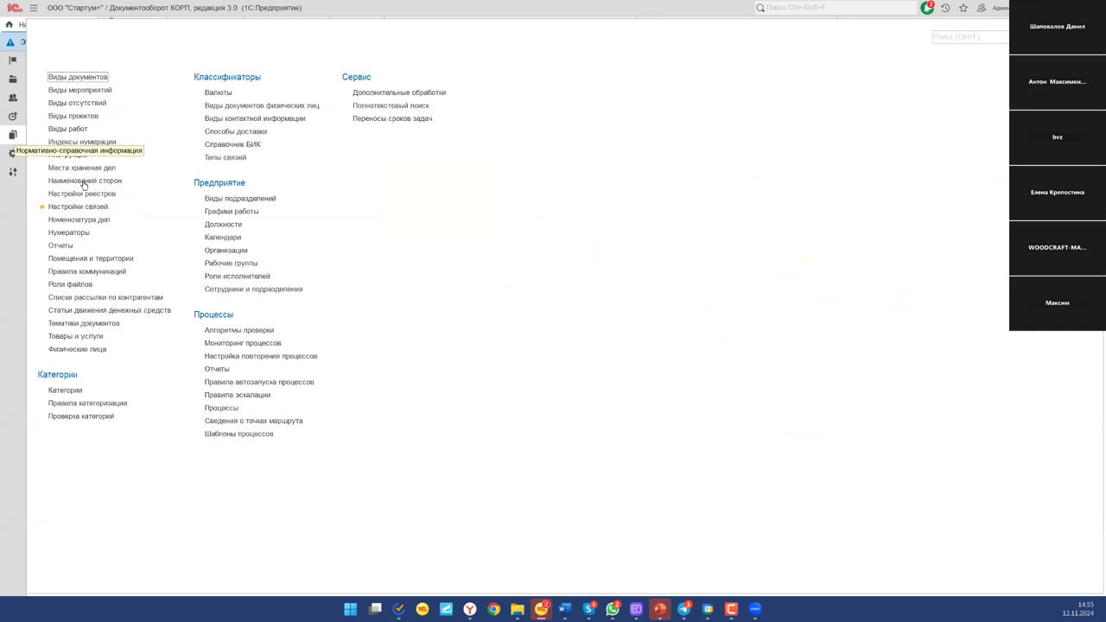
click(230, 434)
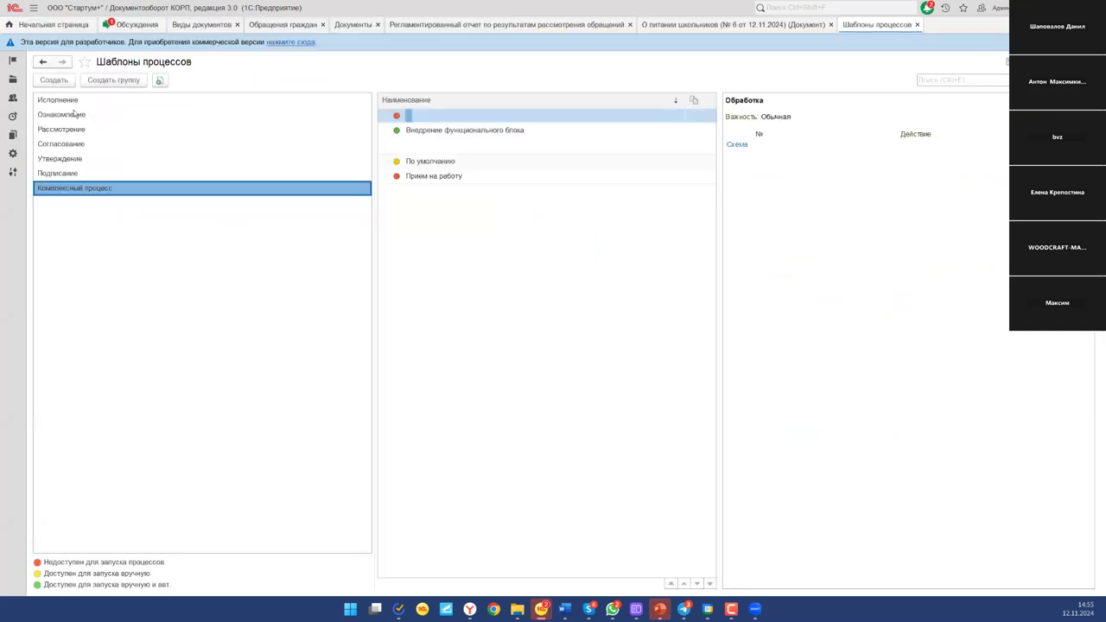
click(93, 115)
click(107, 130)
click(119, 158)
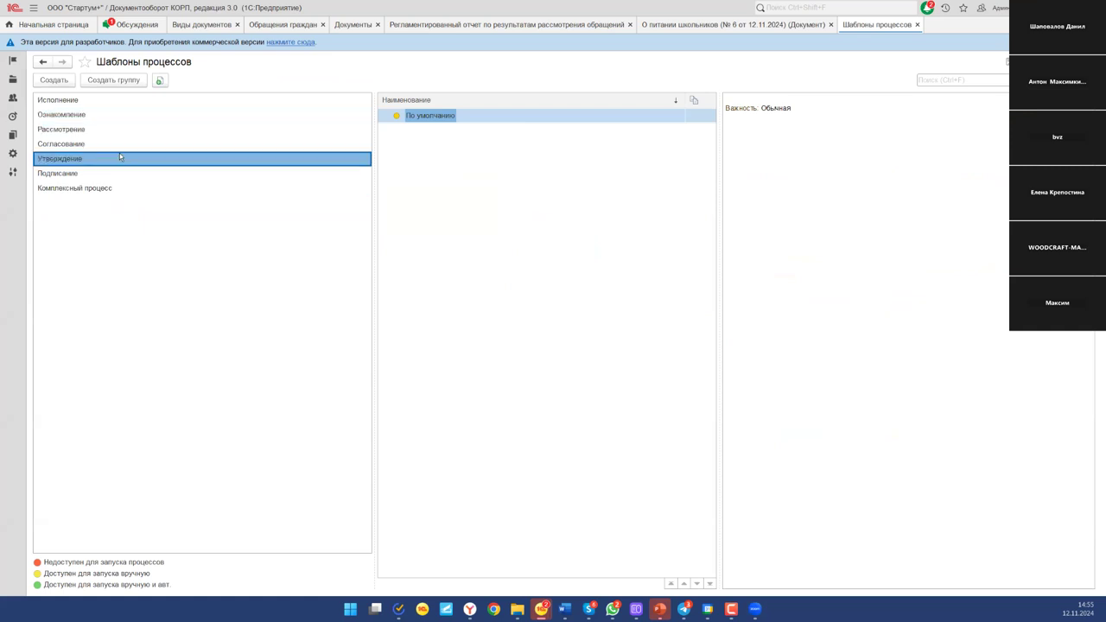
click(123, 177)
click(126, 188)
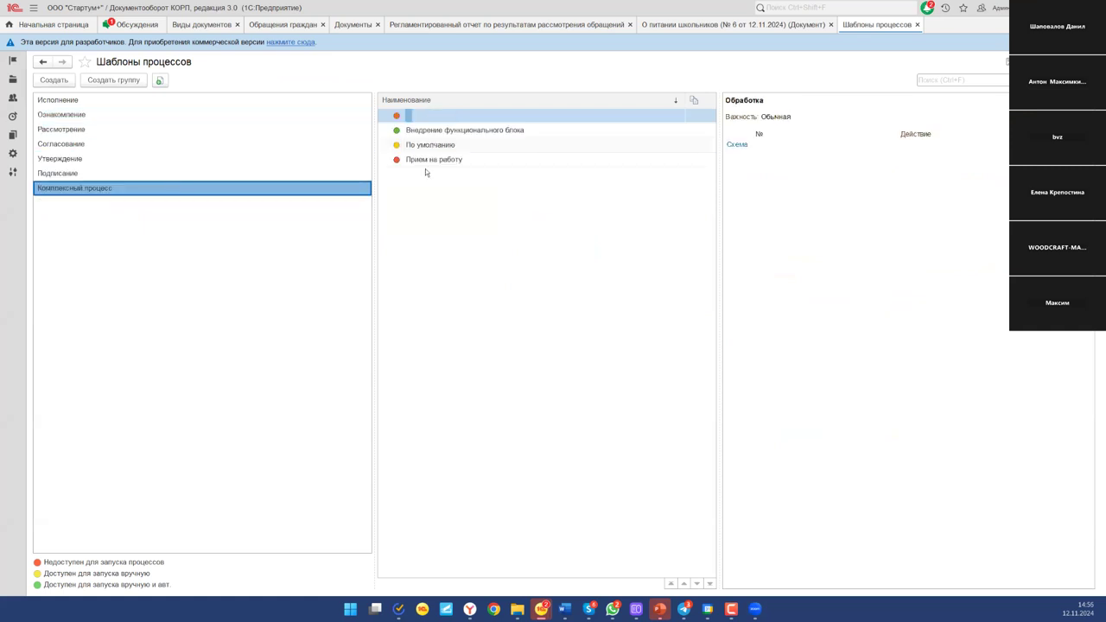
click(453, 131)
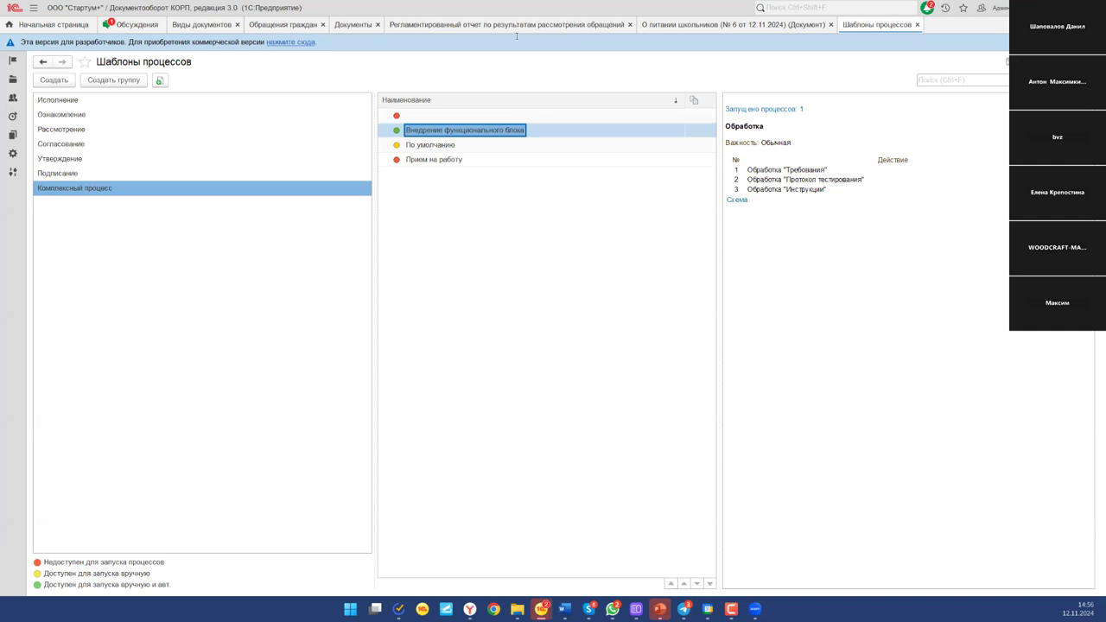
Step: Open the Жалоба document type's processing settings and view the Стандартная scheme of its setting effective from 26.06.2024
click(190, 24)
click(121, 130)
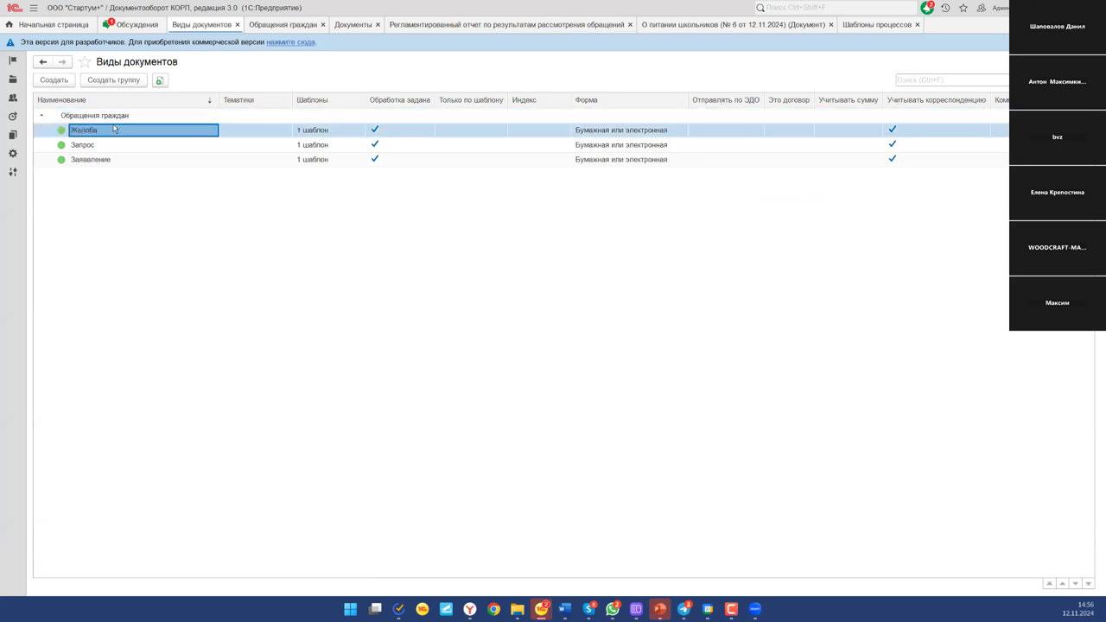
double_click(140, 138)
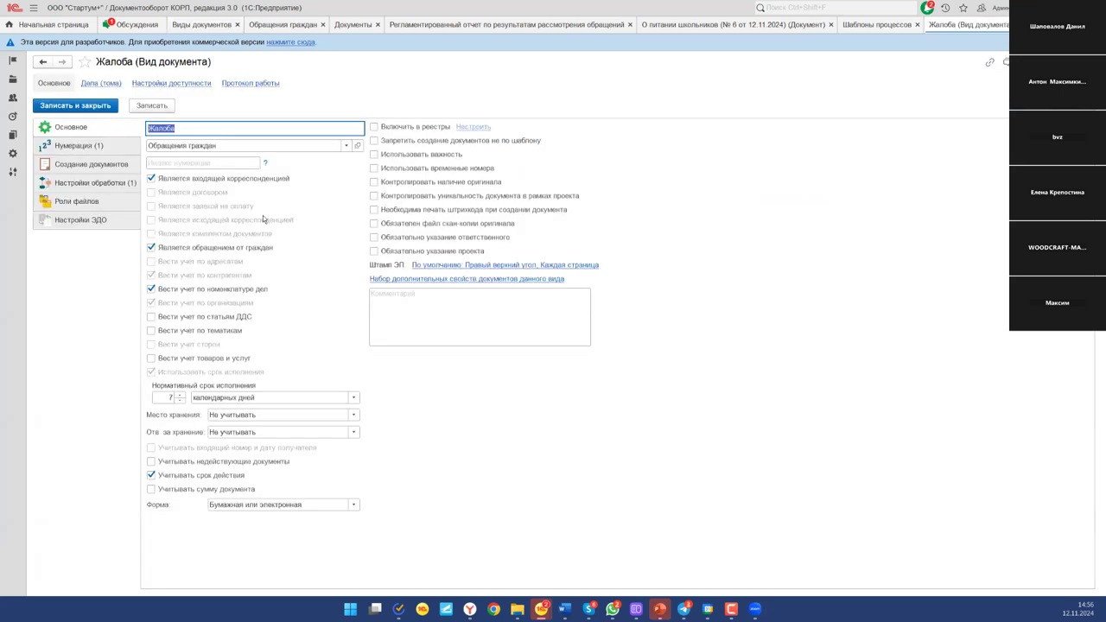
click(97, 182)
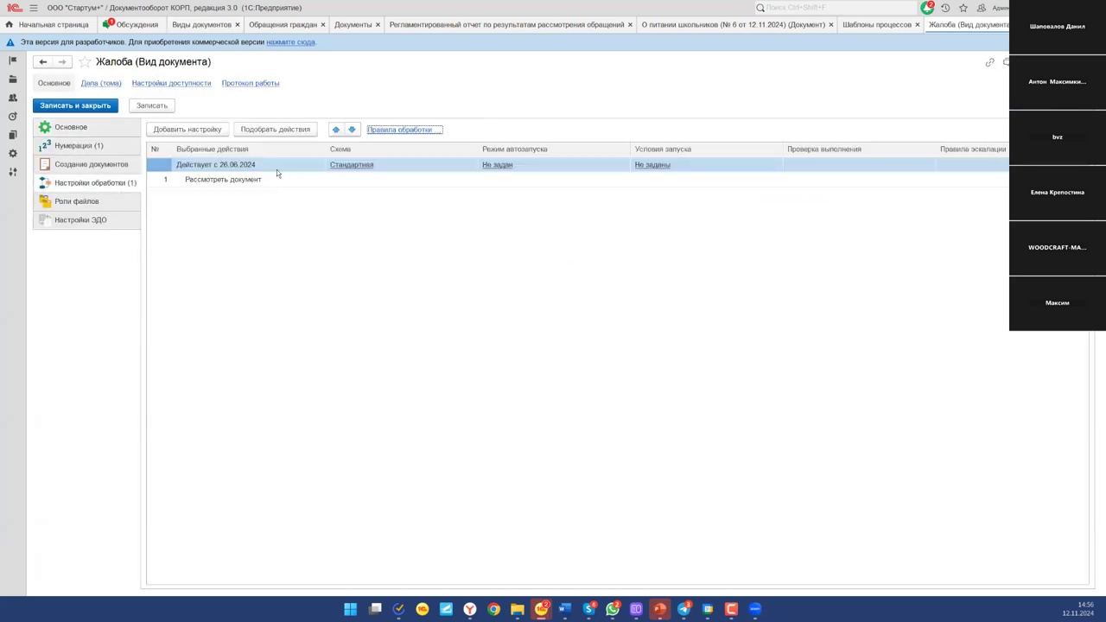
click(345, 166)
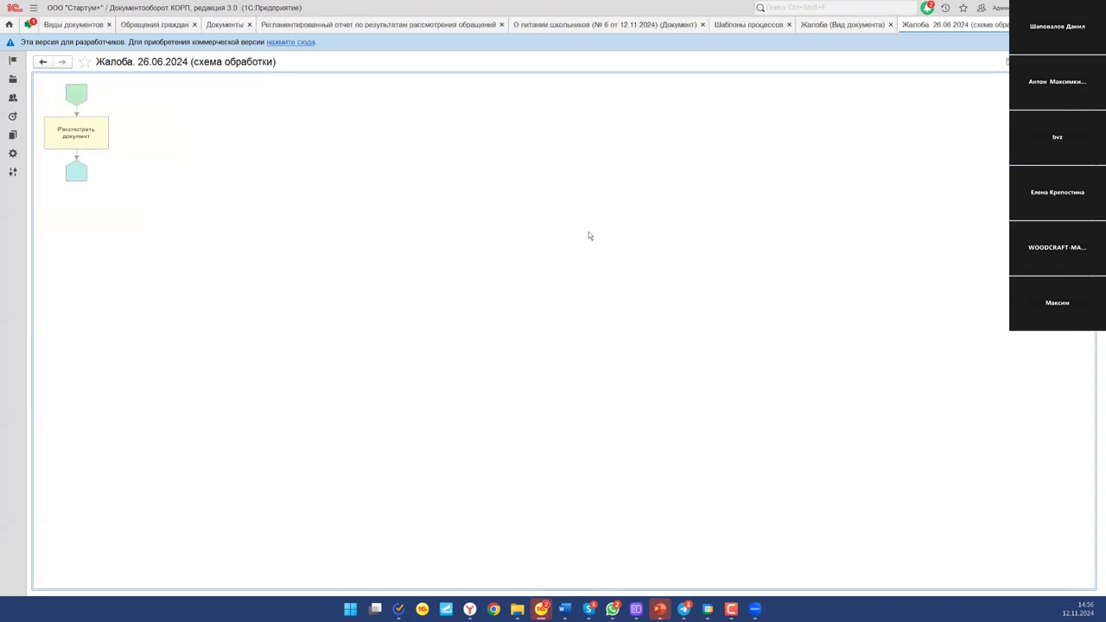
key(Escape)
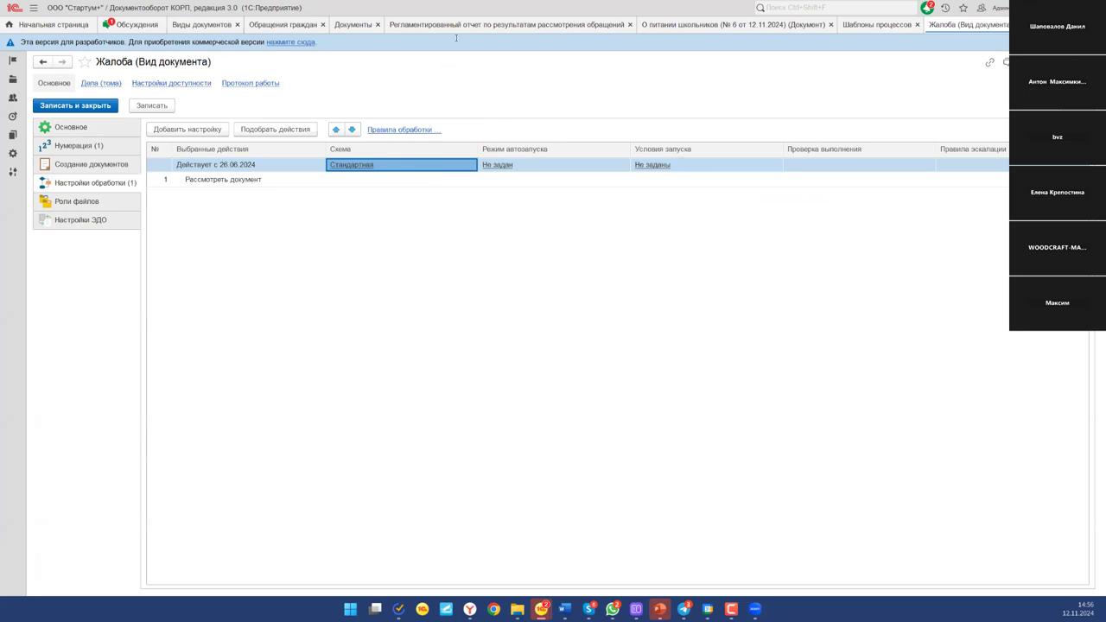
Step: Return to the "О питании школьников" complaint and start sending it as a Поручение
click(676, 26)
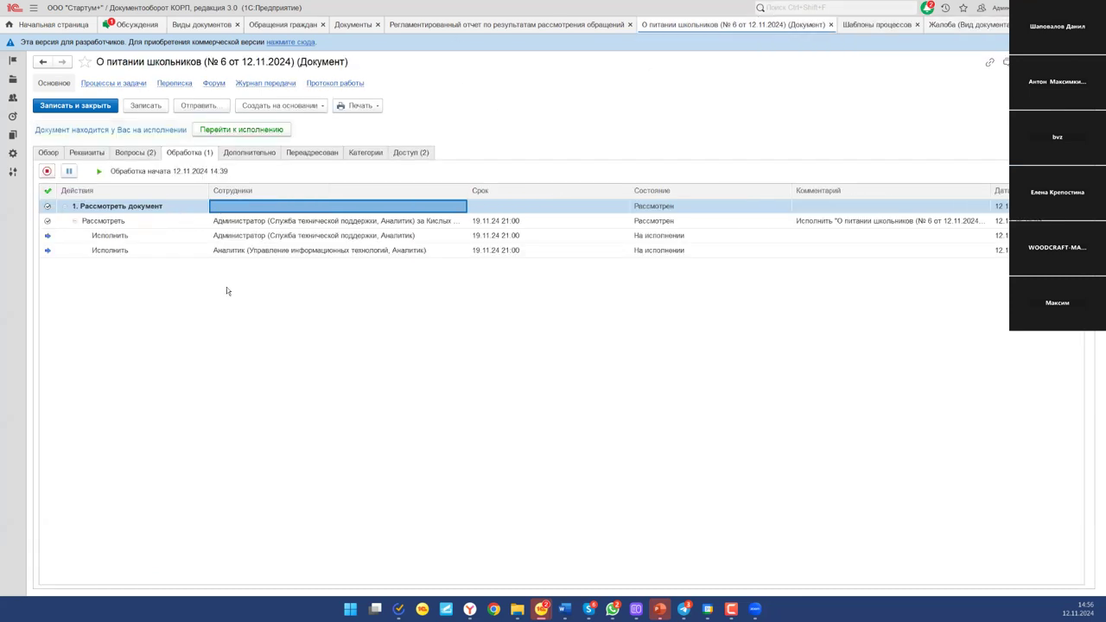
click(223, 107)
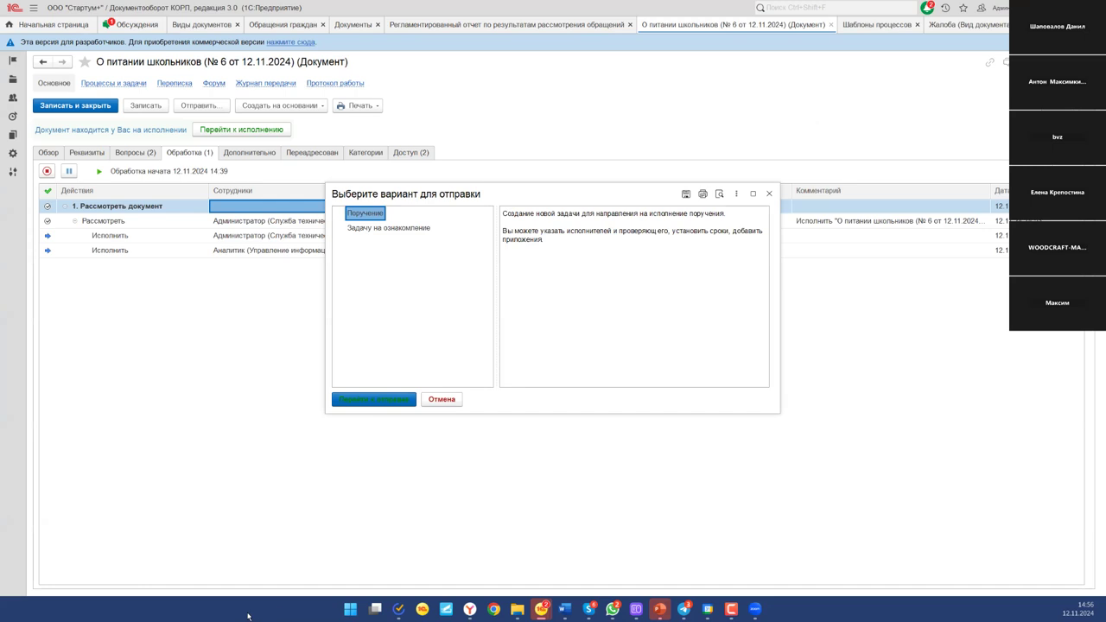
click(374, 398)
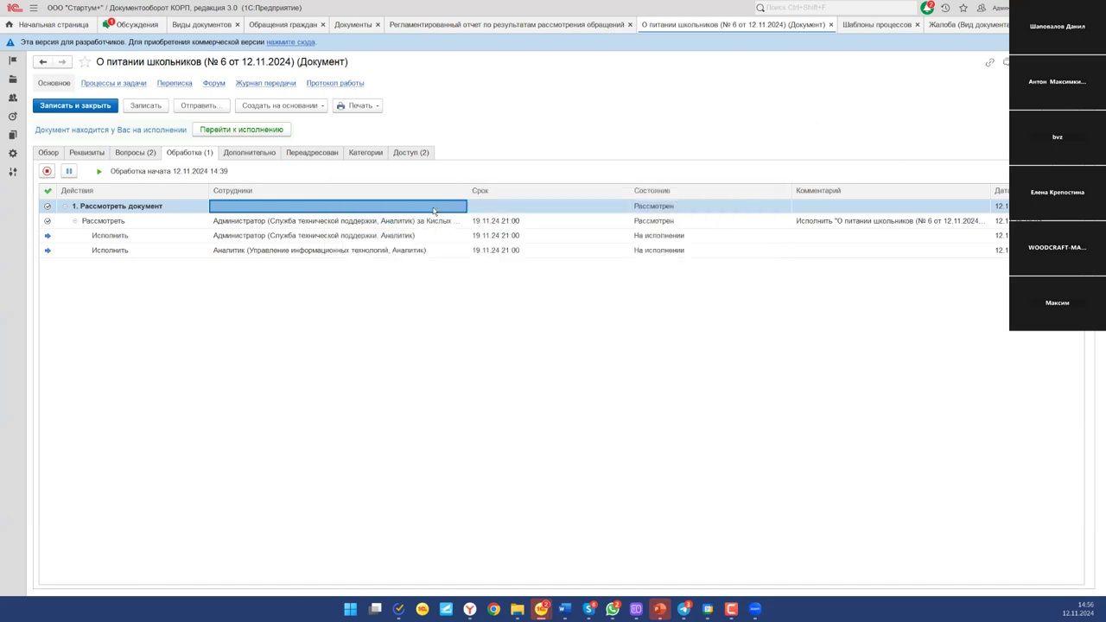